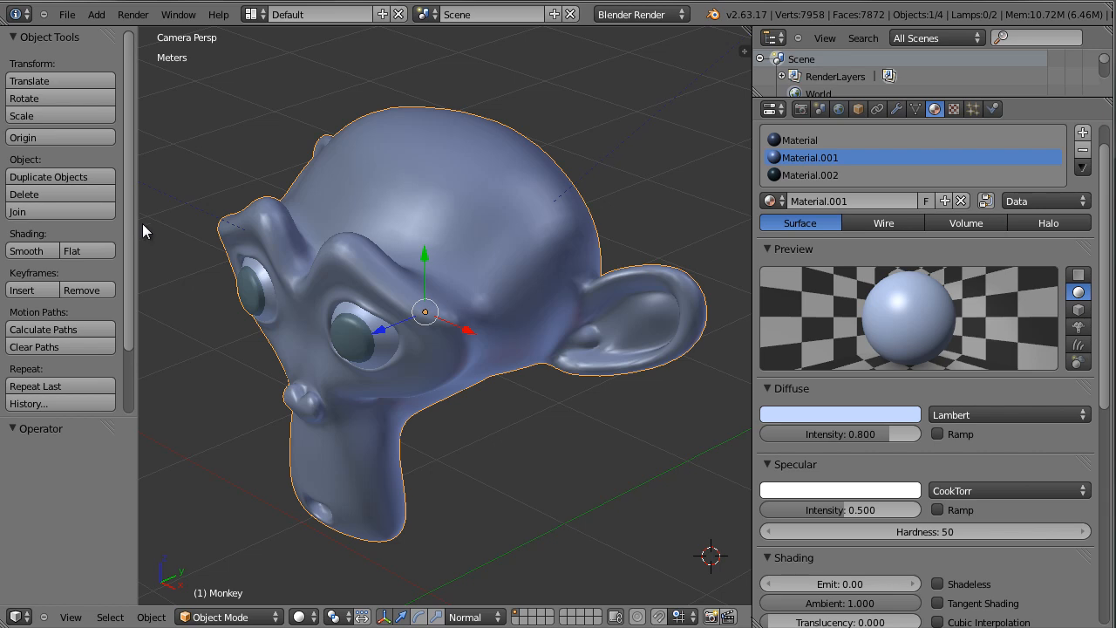
Change the diffuse colour of the monkey's first material, Material, to orange.
middle_click_drag(428, 208, 445, 216)
key("KP_0")
middle_click_drag(443, 72, 465, 92, "shift")
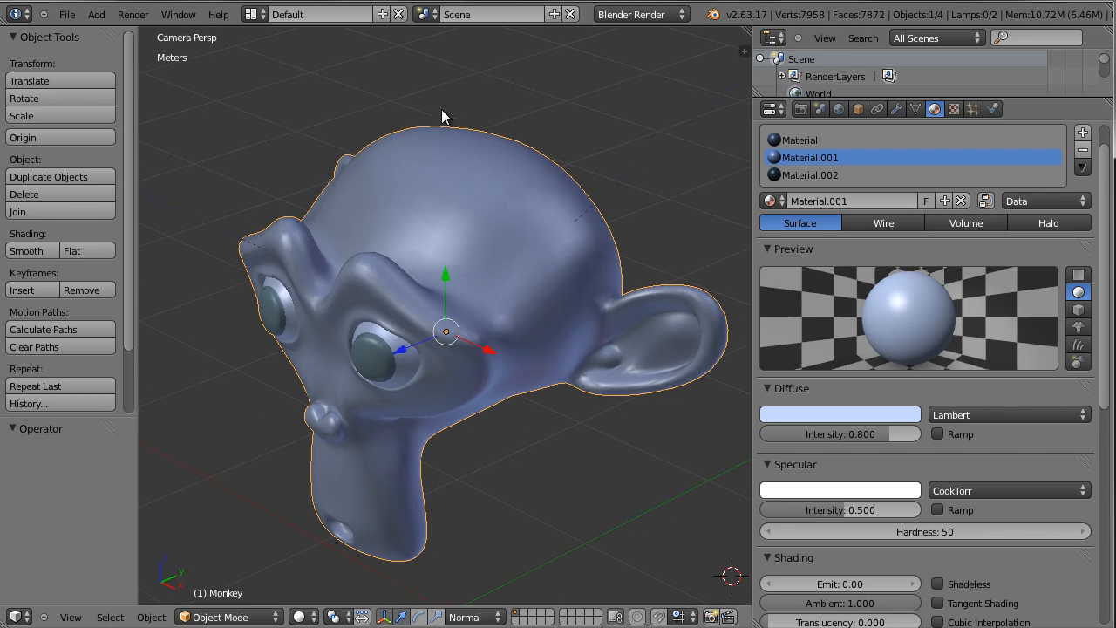
scroll(485, 270, "up", 1)
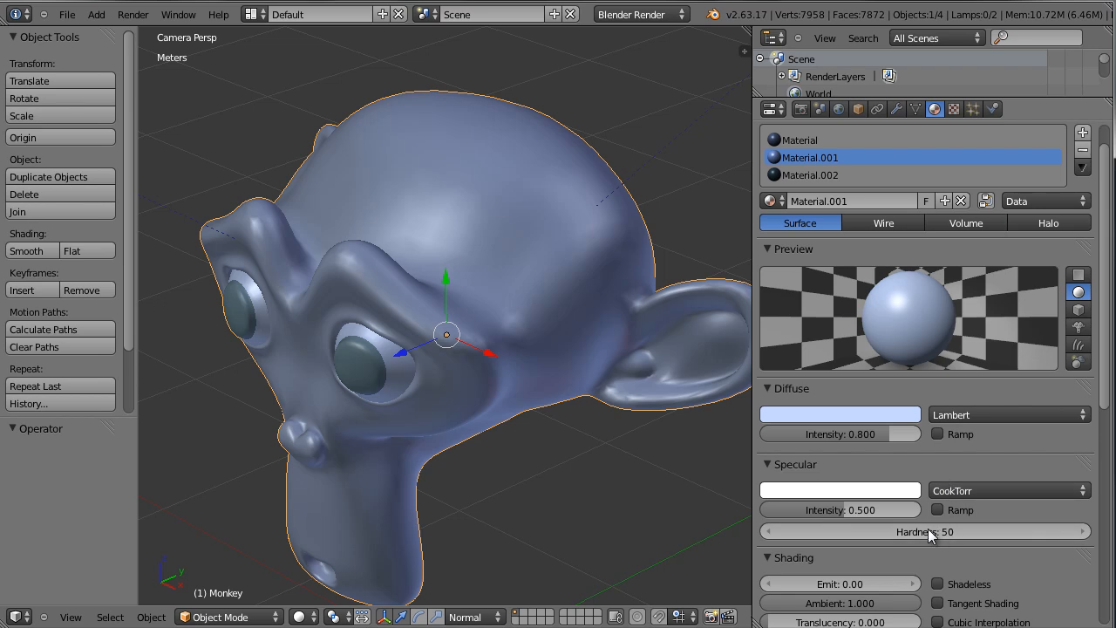
scroll(941, 568, "down", 1)
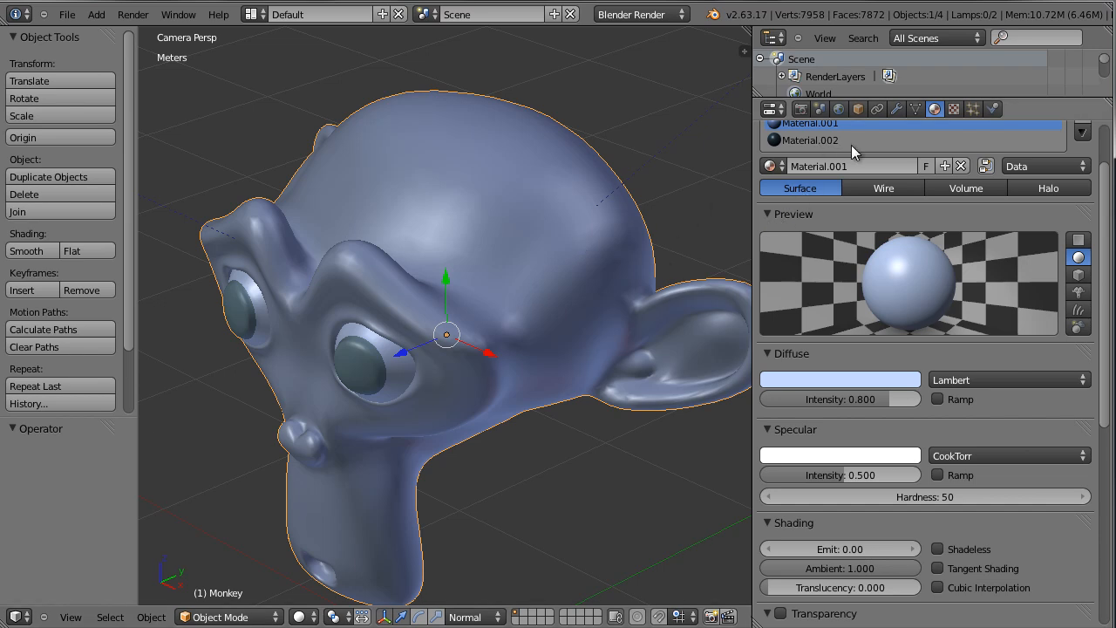
scroll(848, 166, "up", 2)
left_click(824, 176)
left_click(839, 448)
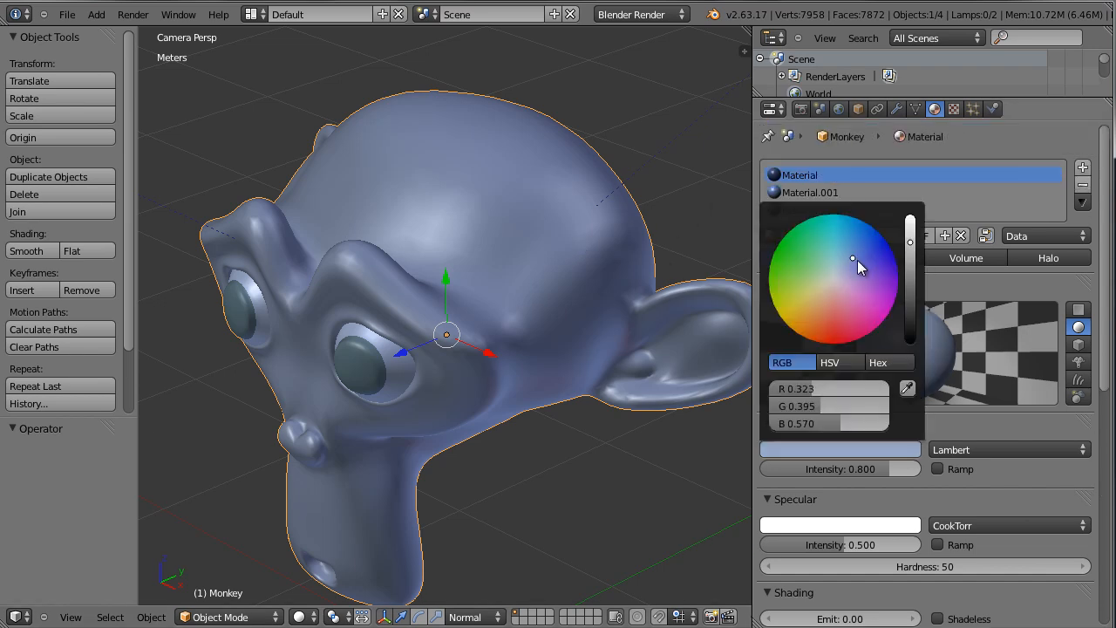
left_click_drag(848, 265, 826, 339)
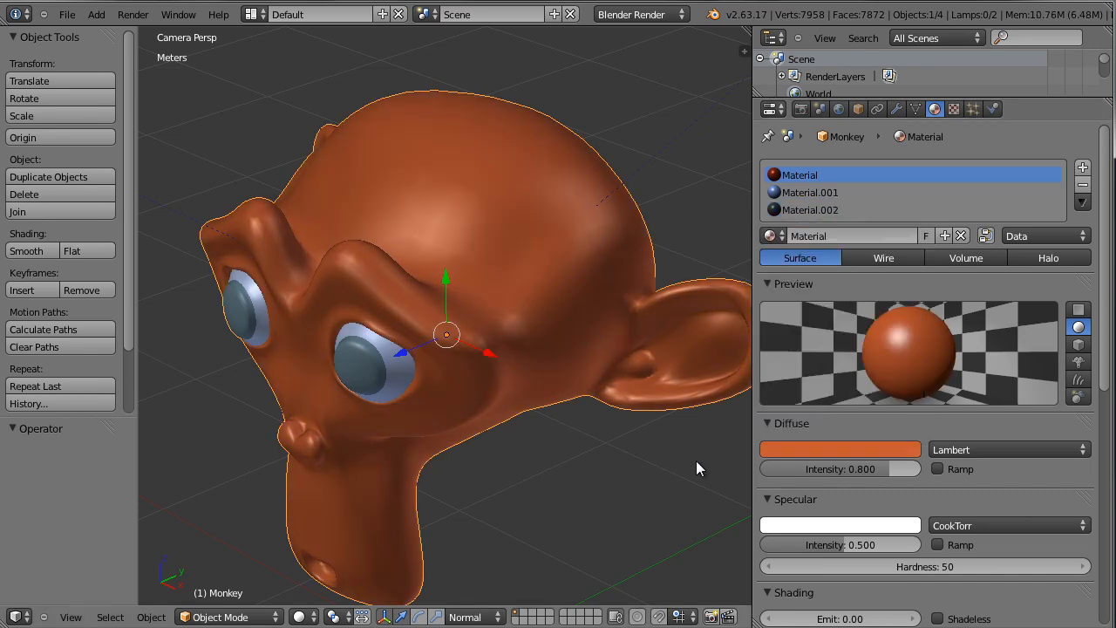
Render the recoloured monkey from the camera view and inspect the result up close.
scroll(695, 460, "down", 2)
middle_click_drag(665, 449, 643, 462, "shift")
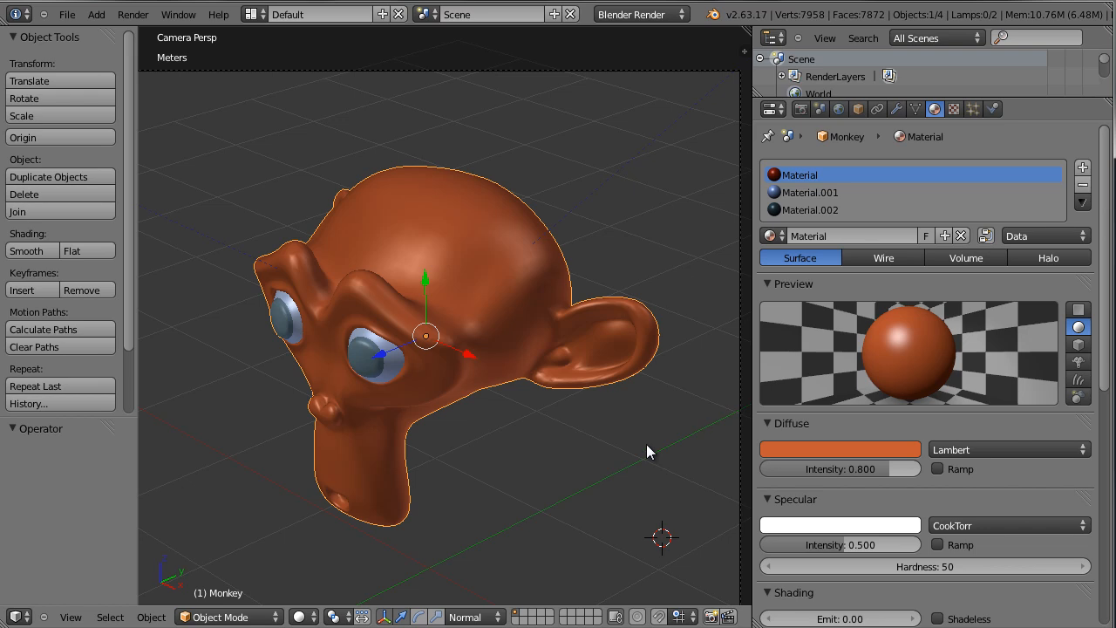
key("F12")
scroll(535, 420, "up", 3)
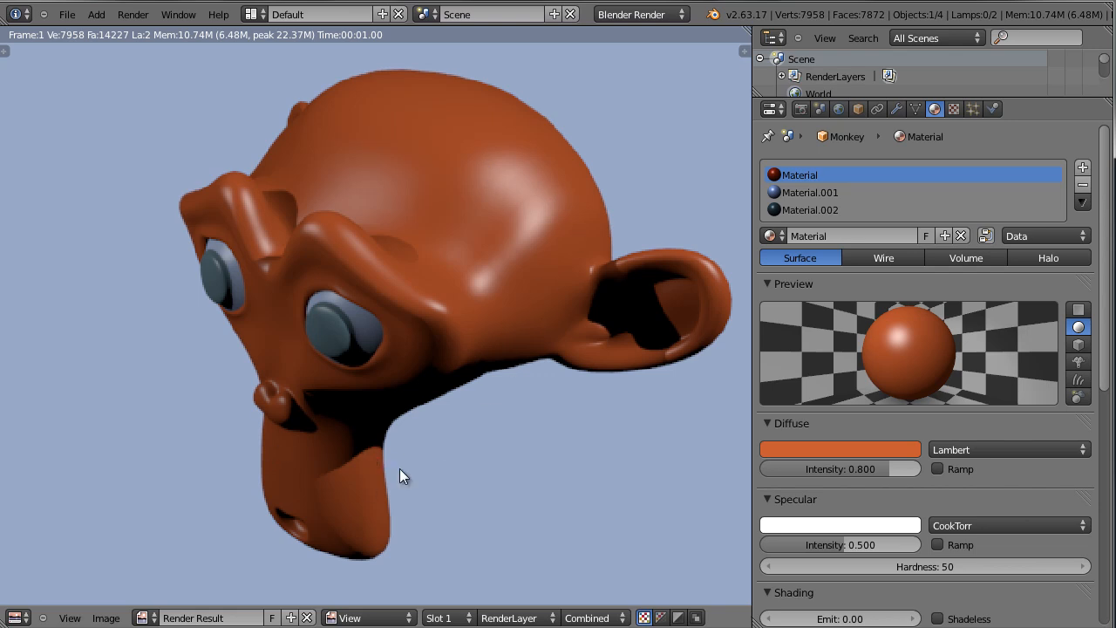
middle_click_drag(455, 458, 456, 502)
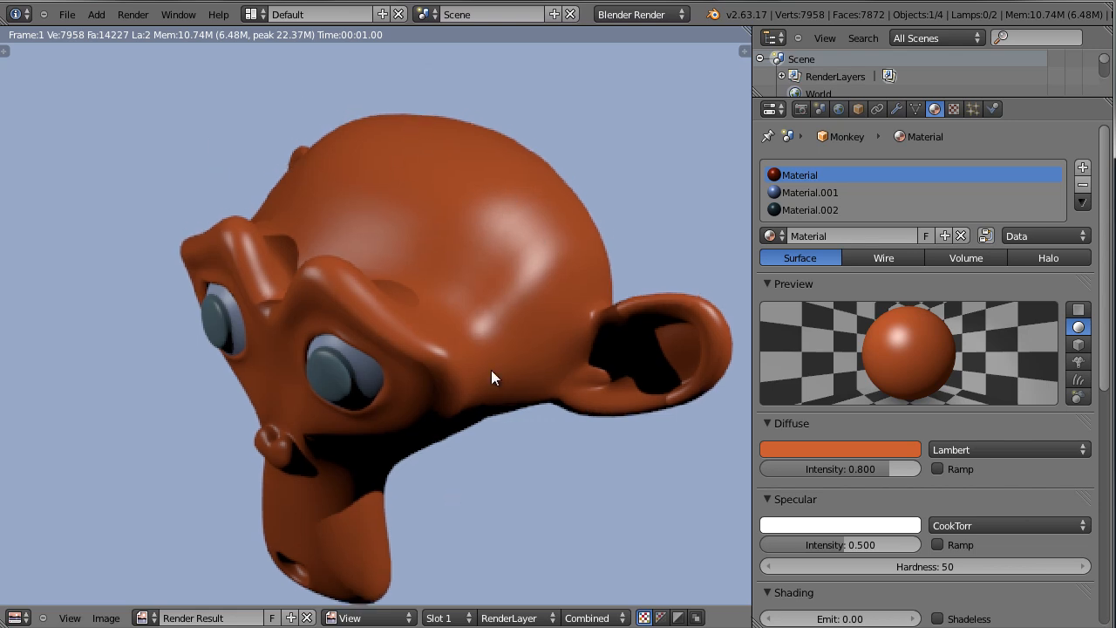
middle_click_drag(492, 372, 492, 369)
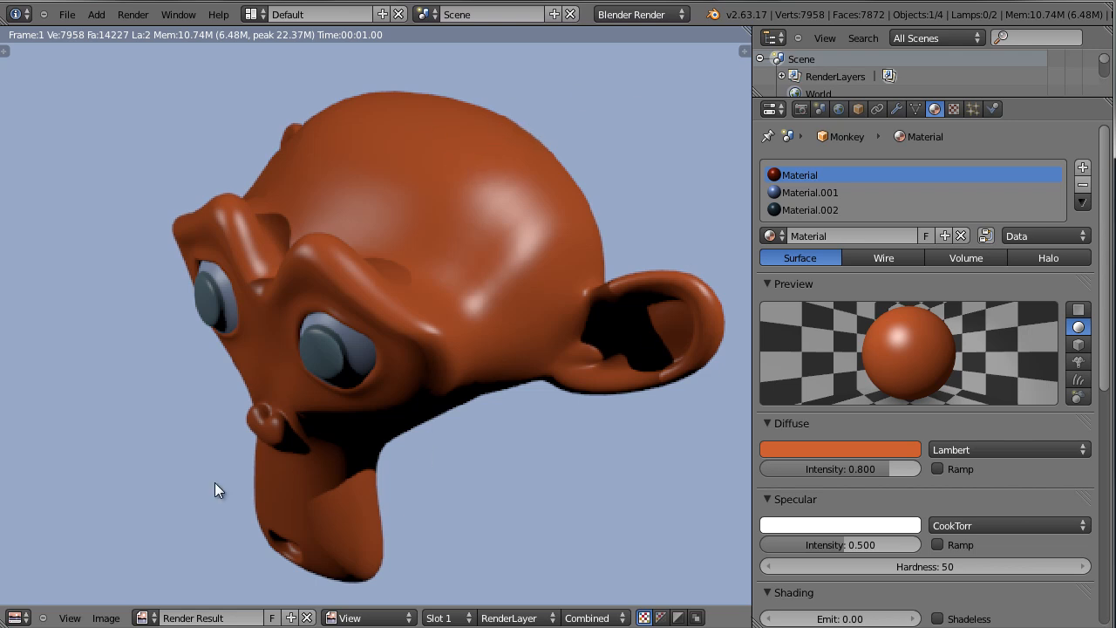
Switch the render engine to Cycles Render, look through its render settings, and return to Blender Render.
left_click(680, 18)
left_click(677, 71)
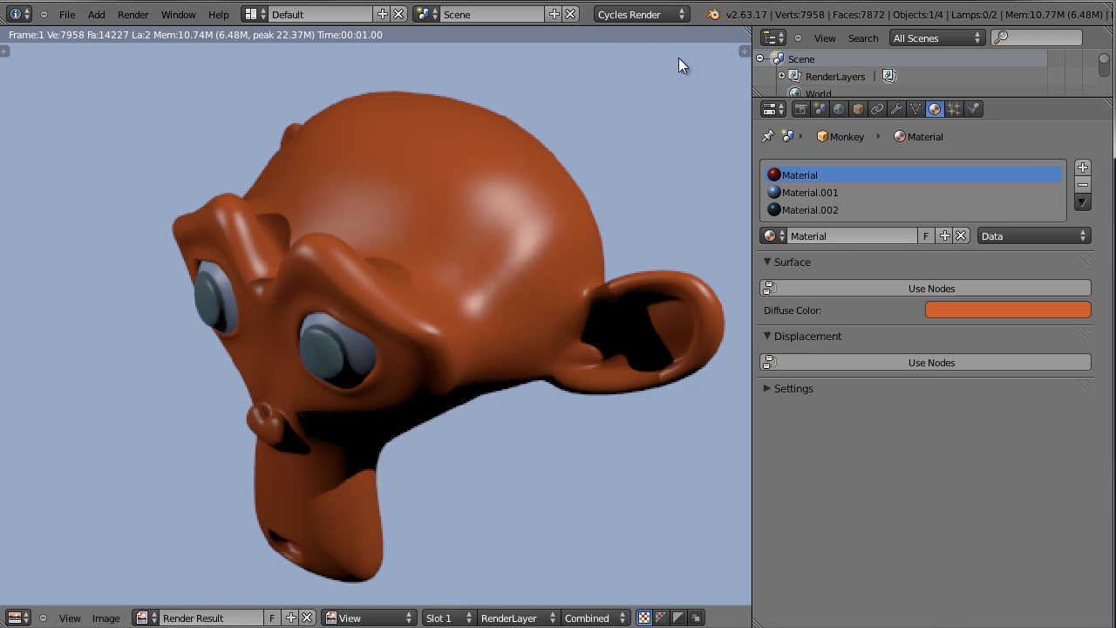
left_click(801, 108)
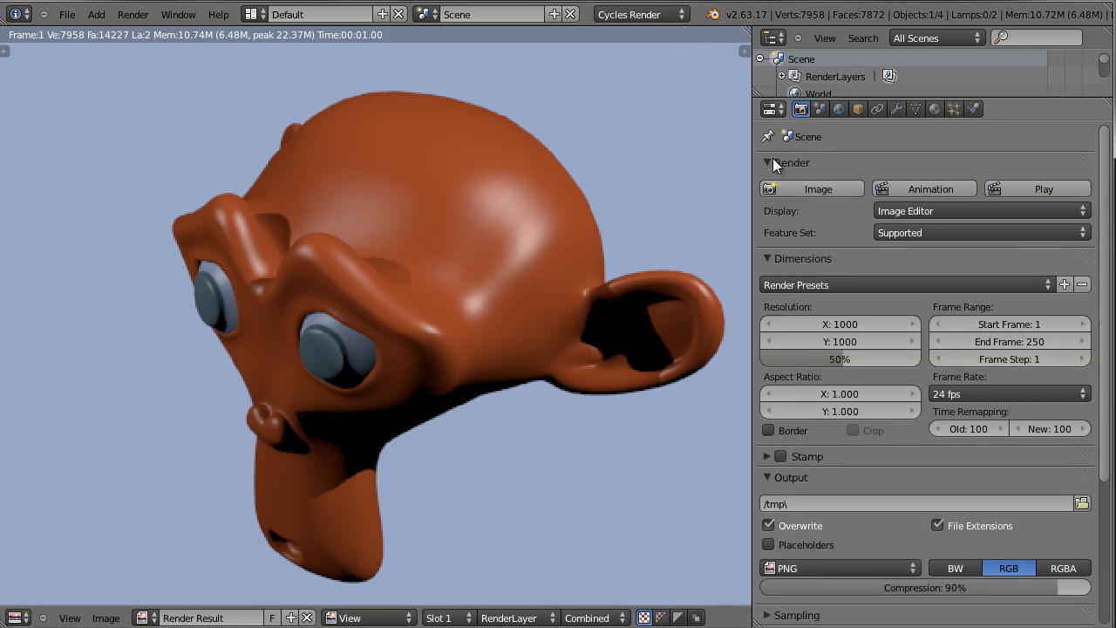
scroll(942, 578, "down", 5)
scroll(943, 578, "down", 2)
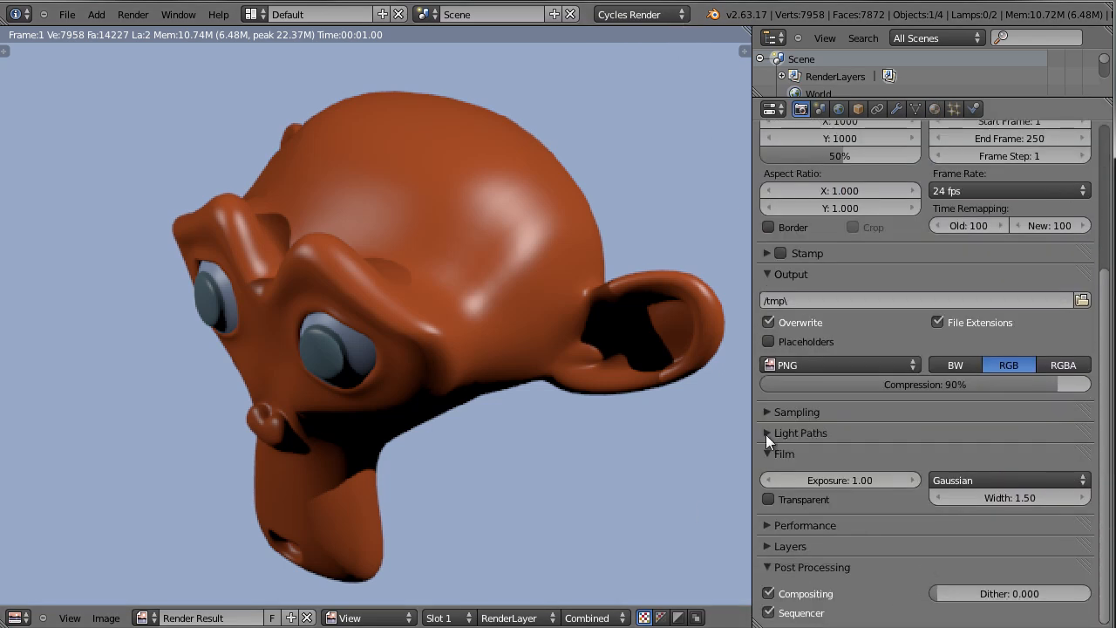
left_click(683, 22)
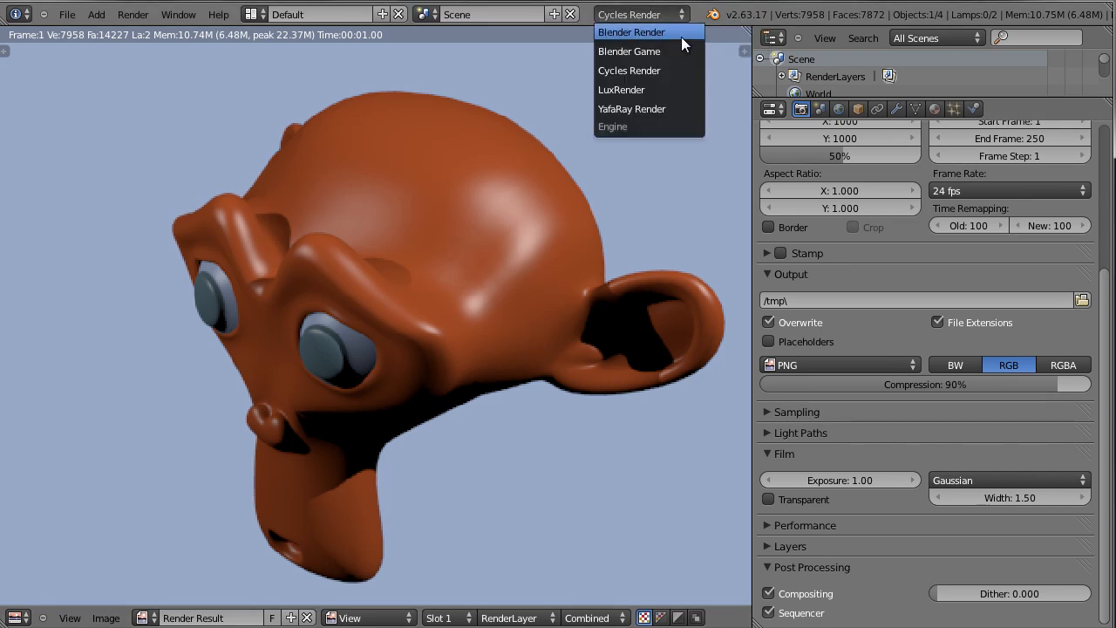
left_click(681, 35)
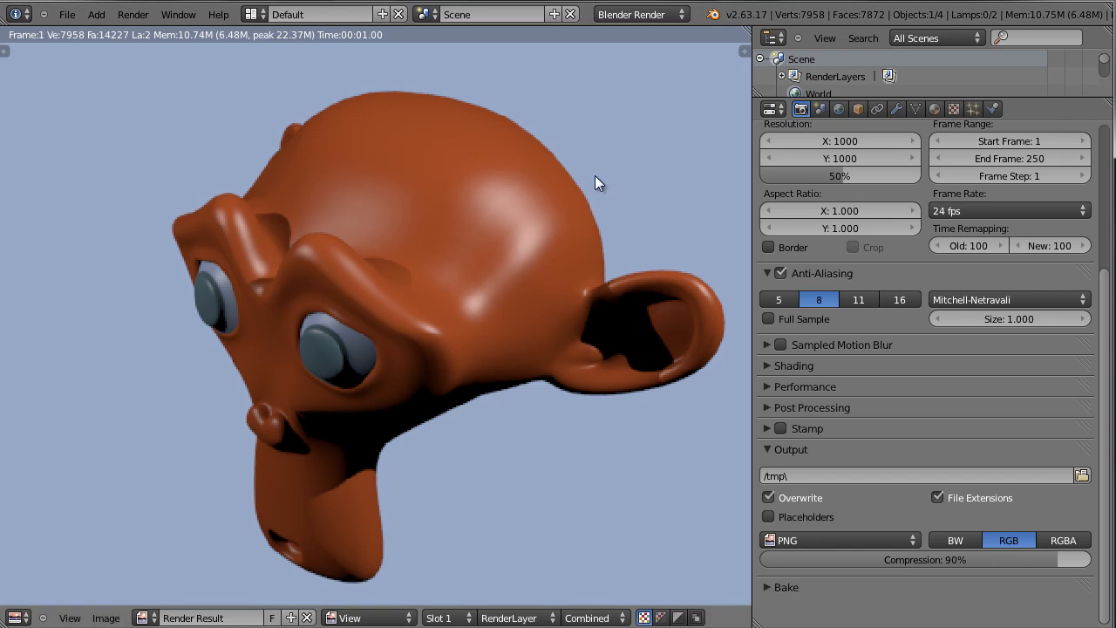
Enable the Edge outline in the render's post-processing settings with a threshold of 30.
scroll(633, 165, "down", 3)
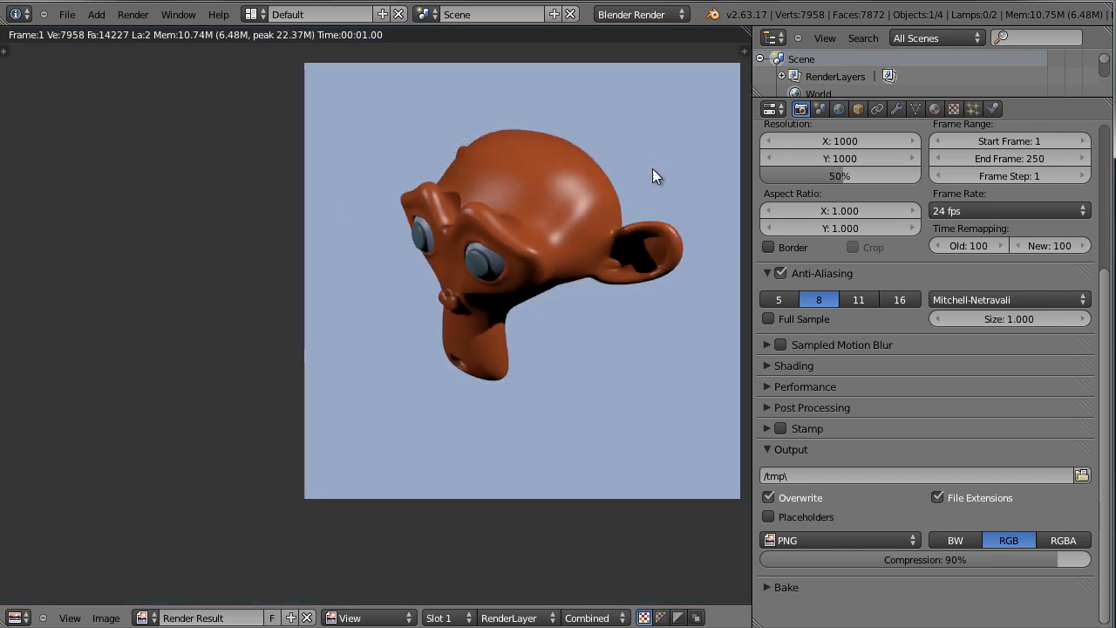
middle_click_drag(652, 168, 570, 206)
scroll(570, 212, "up", 1)
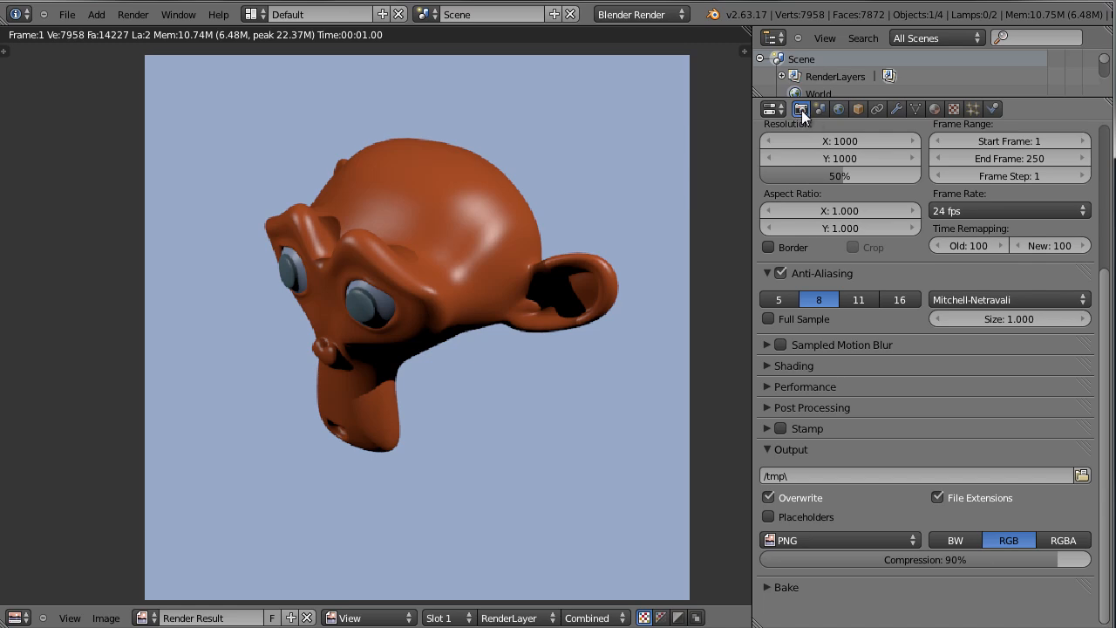
left_click(766, 407)
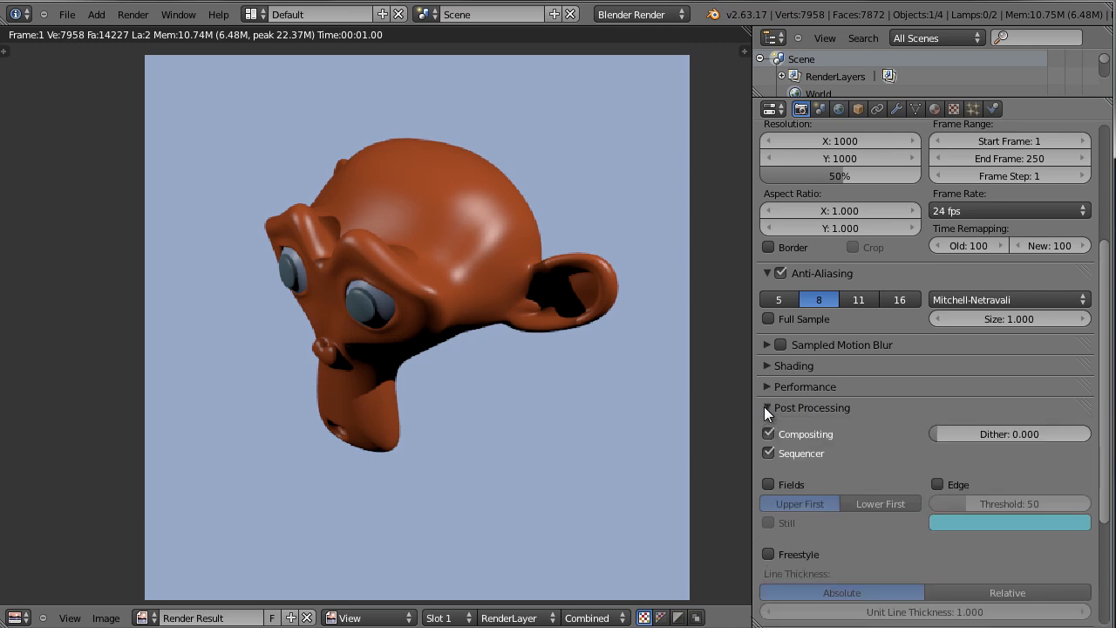
scroll(824, 451, "down", 2)
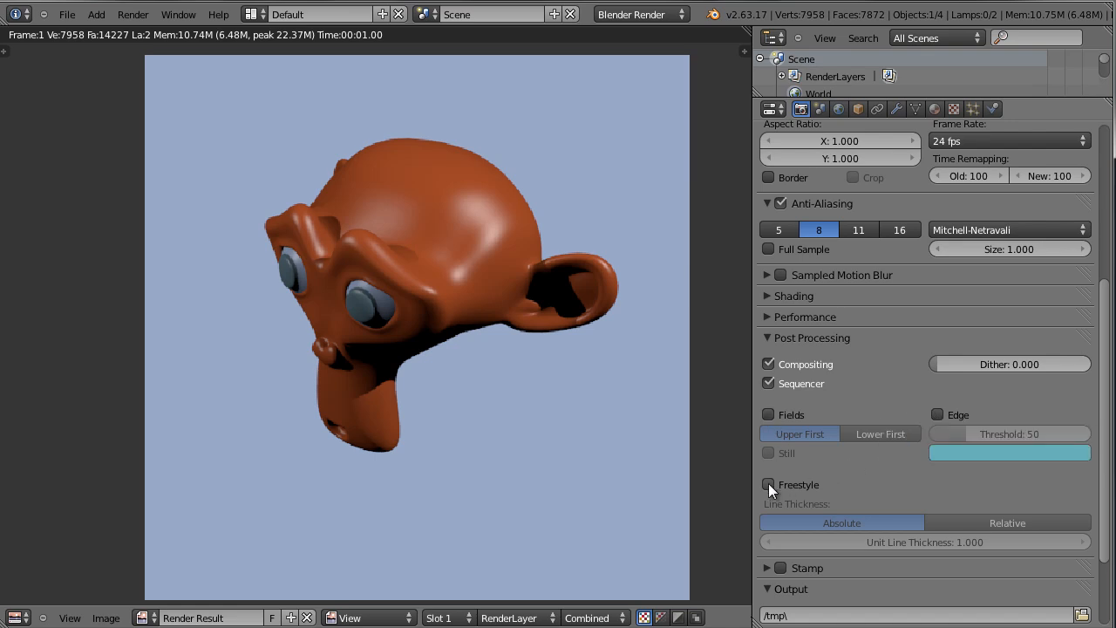
left_click(937, 415)
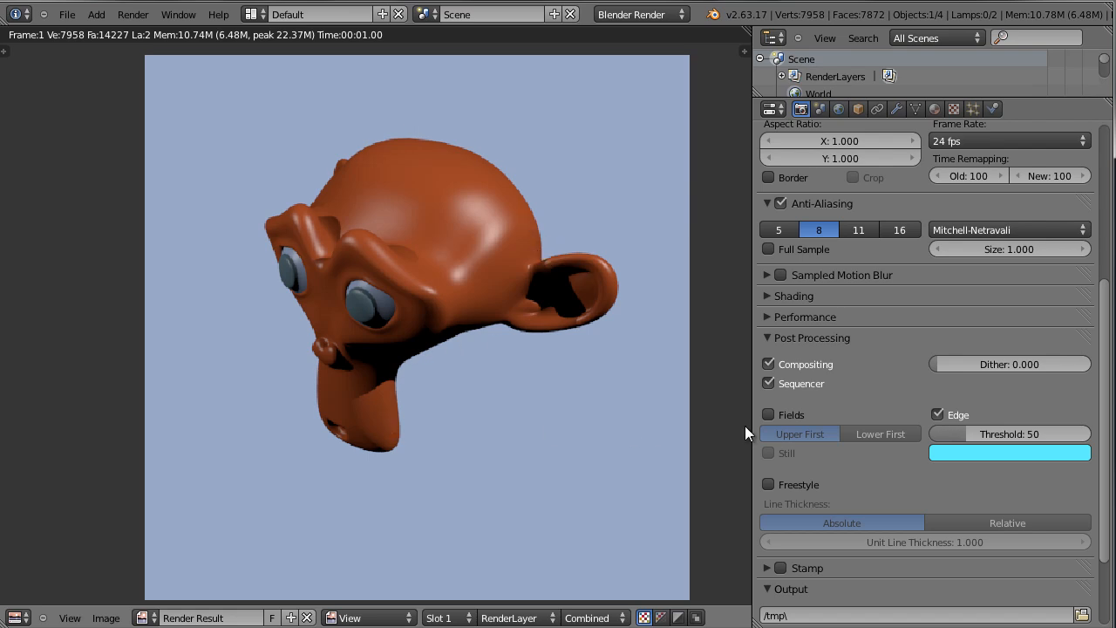
left_click_drag(957, 431, 946, 442)
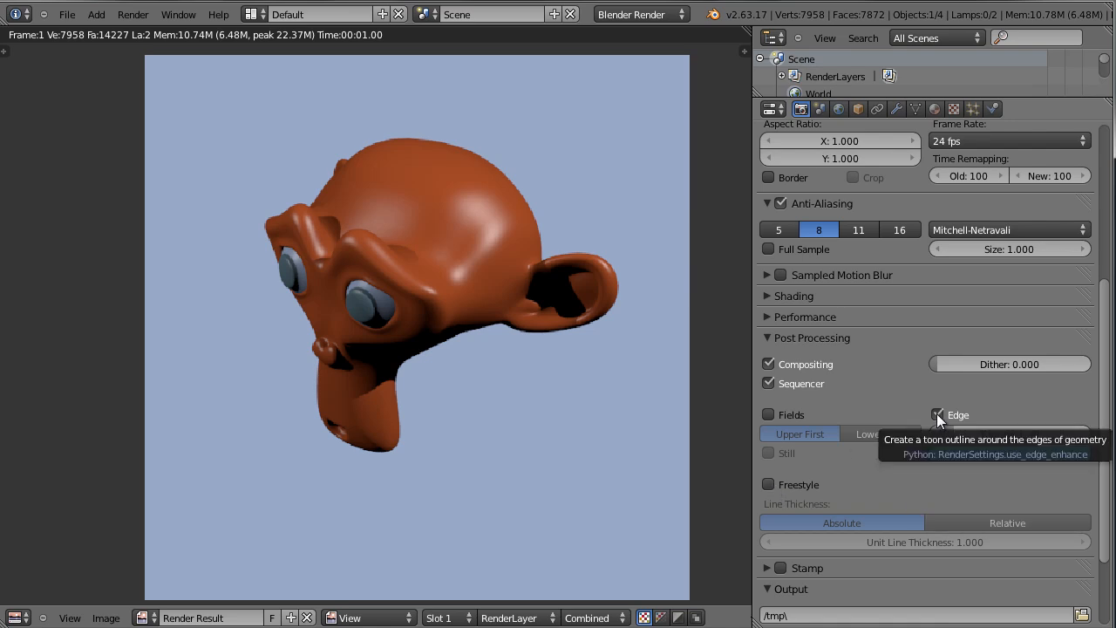
Toggle Freestyle on and back off, and render the monkey with the edge outline.
left_click(764, 483)
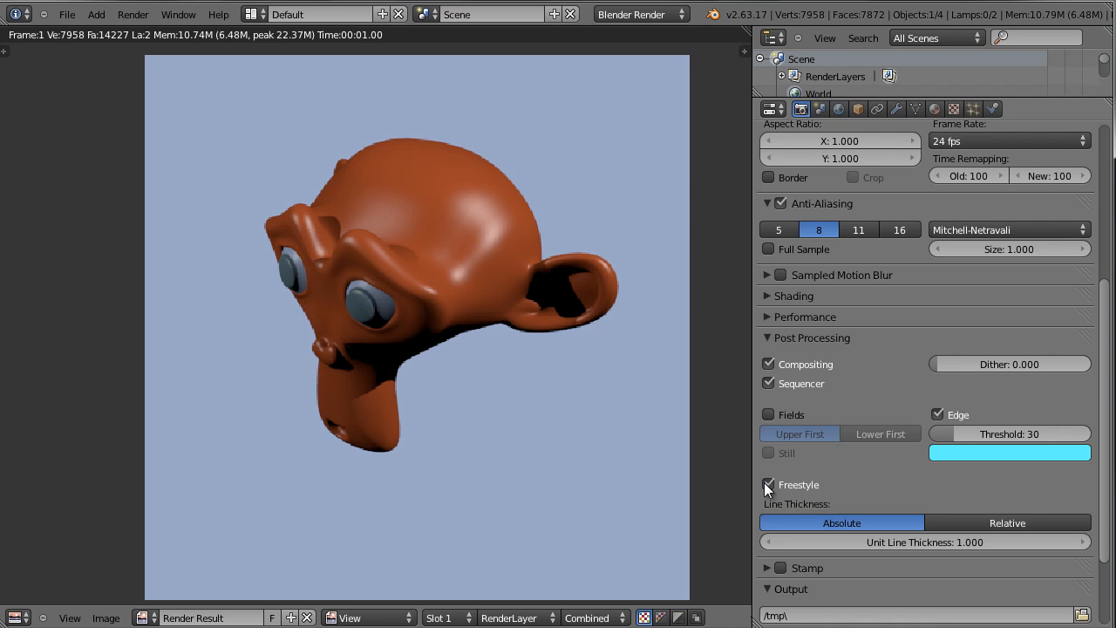
left_click(770, 484)
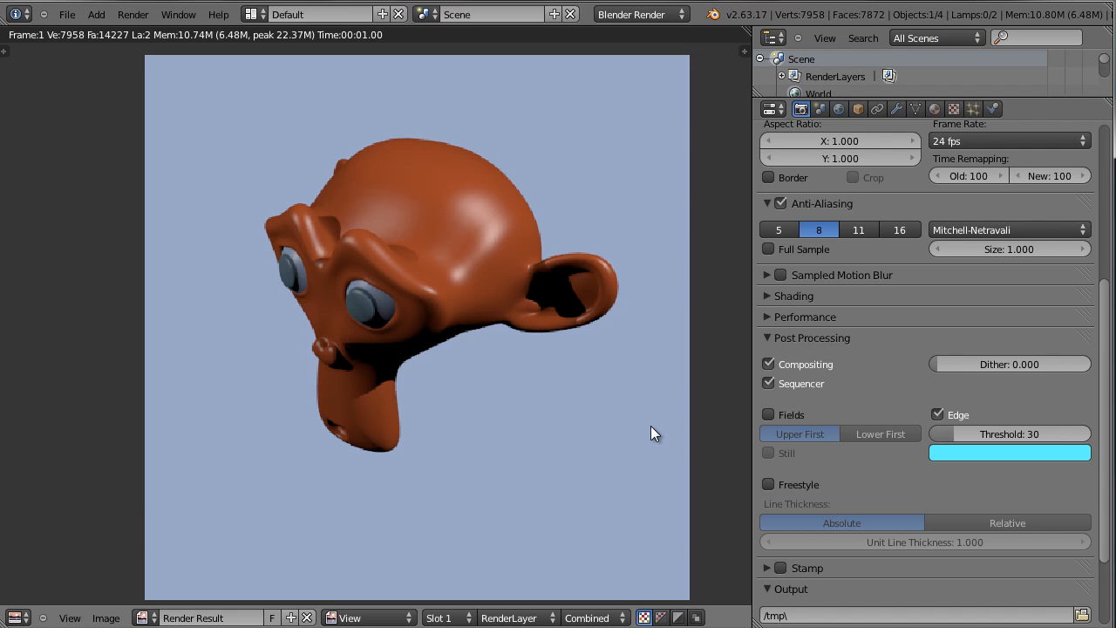
key("F12")
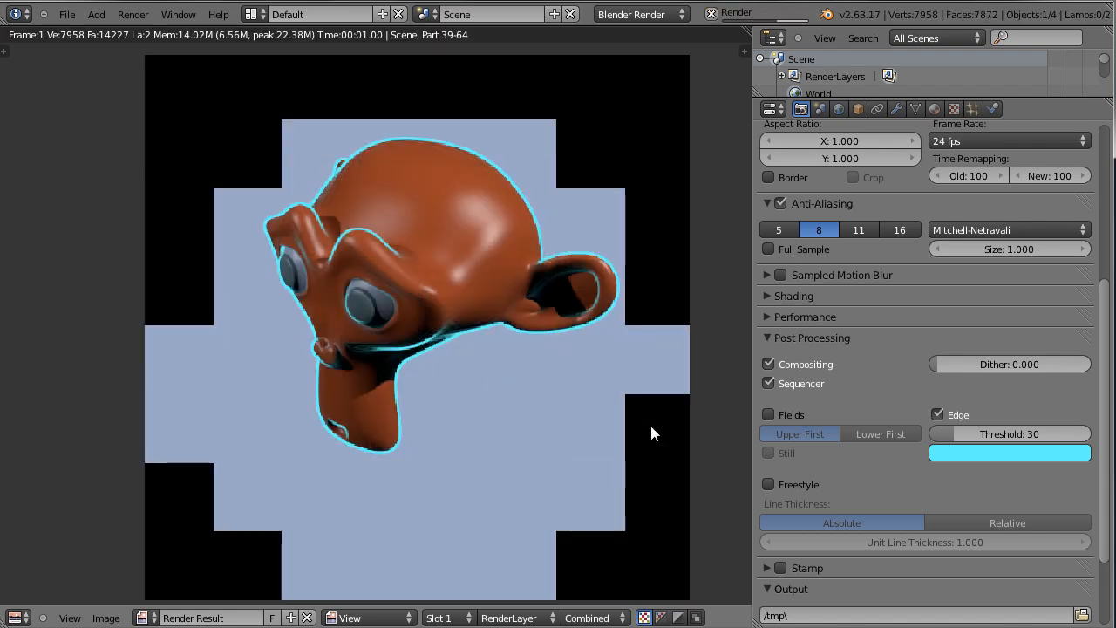
scroll(360, 377, "up", 1)
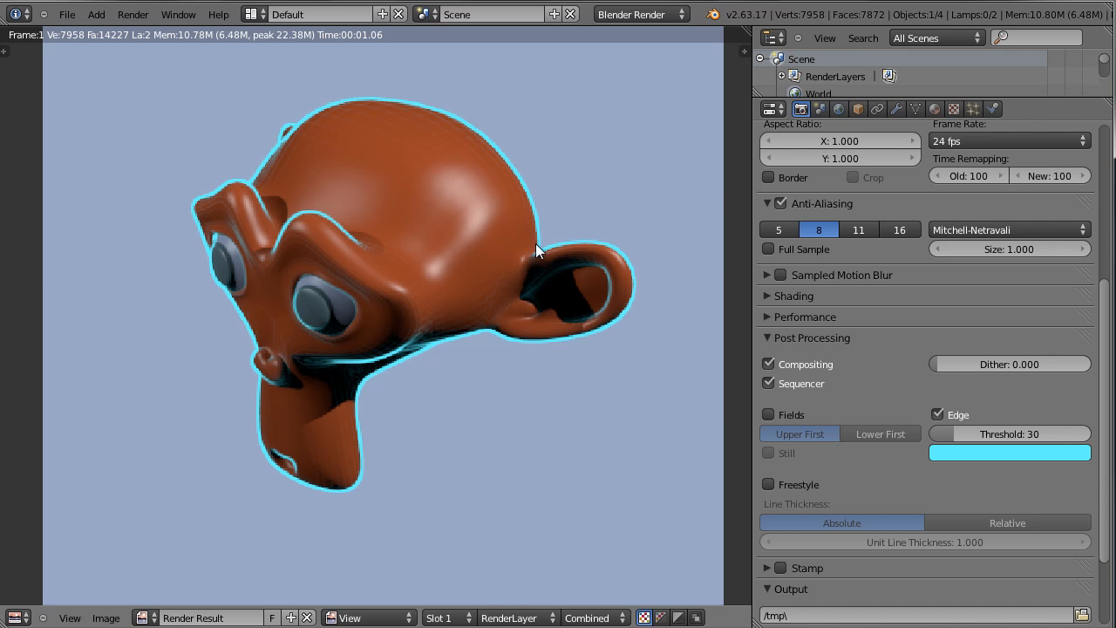
Change the edge outline colour to light orange and its threshold to 0, rendering the image after each change.
left_click(938, 452)
mouse_move(1001, 237)
left_mouse_down()
mouse_move(1017, 254)
mouse_move(972, 331)
left_mouse_up()
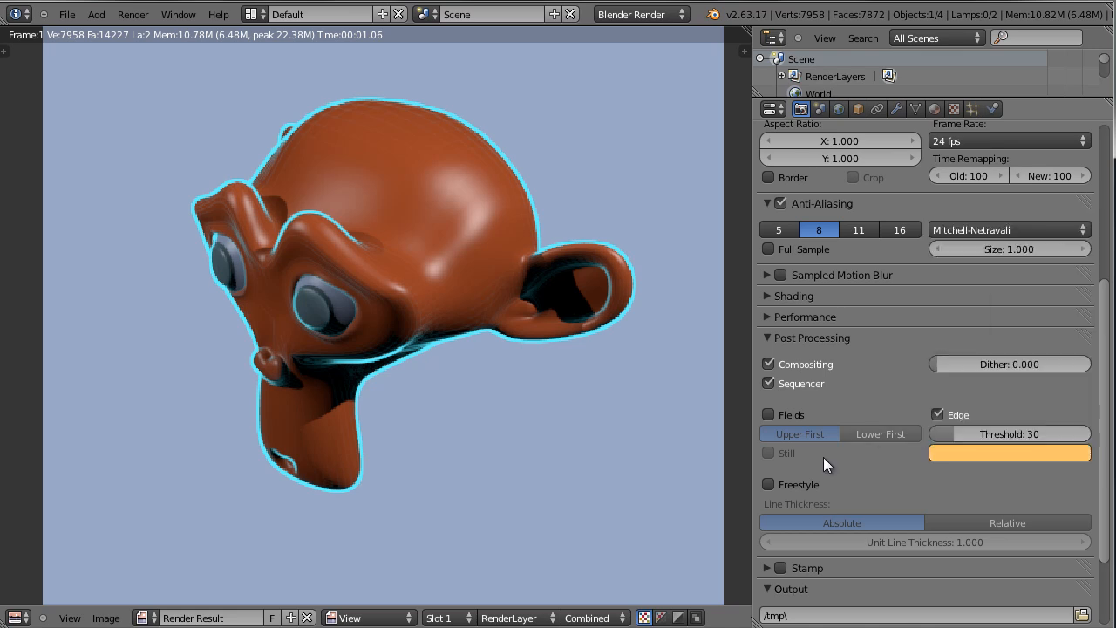
key("F12")
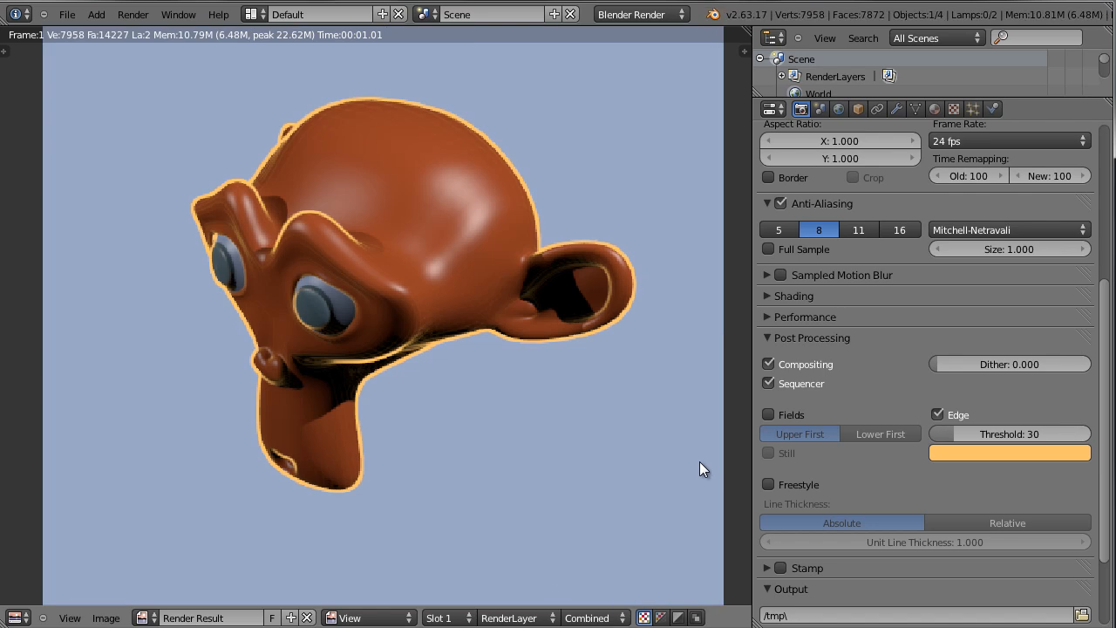
left_click_drag(941, 436, 927, 441)
key("F12")
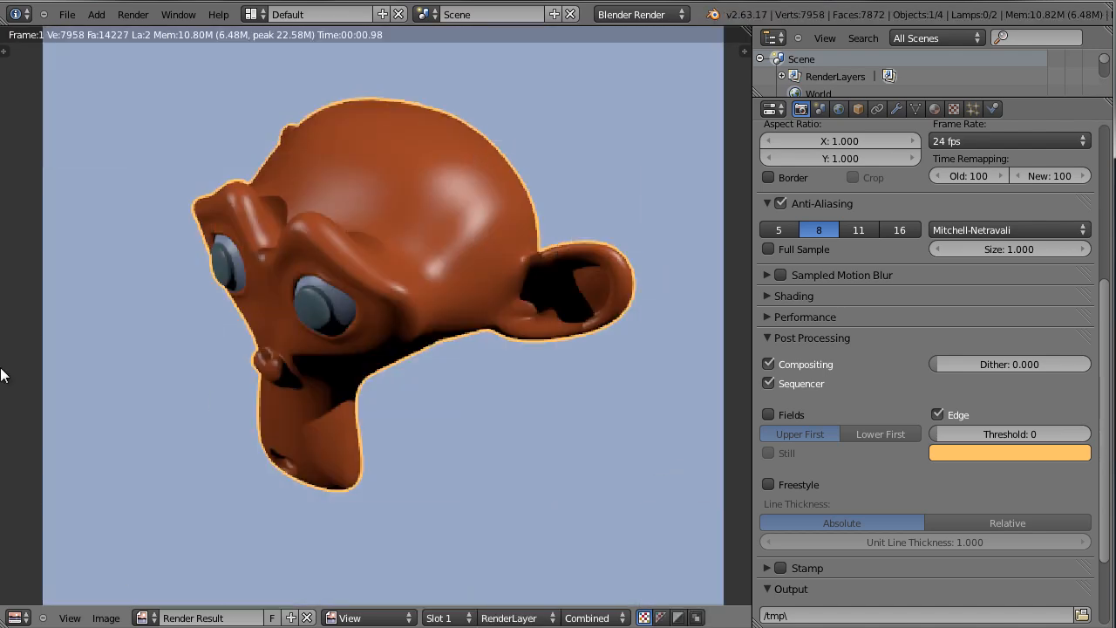
Set the edge threshold to 104, render the image, and inspect the outlines around the monkey's face closely.
left_click_drag(943, 434, 992, 438)
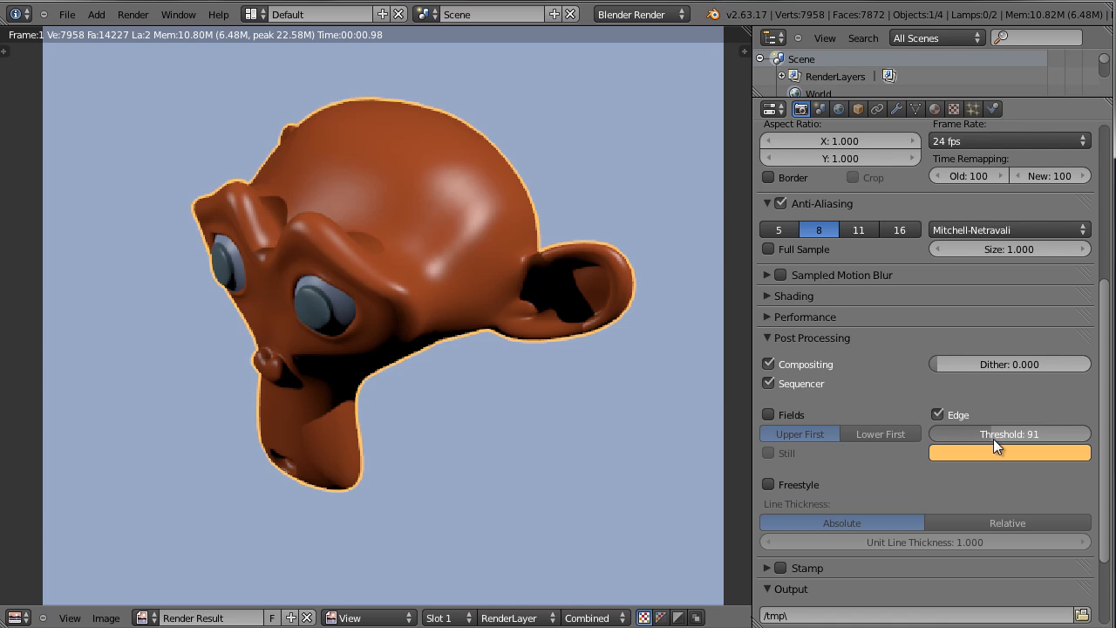
left_click_drag(994, 436, 985, 435)
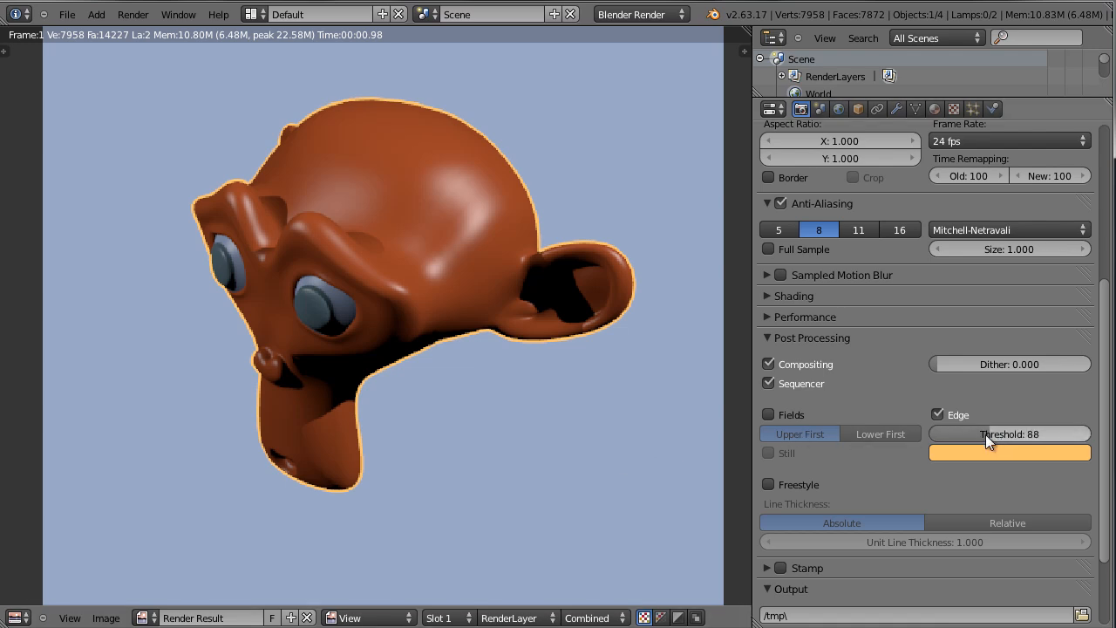
left_click(979, 435)
type("1")
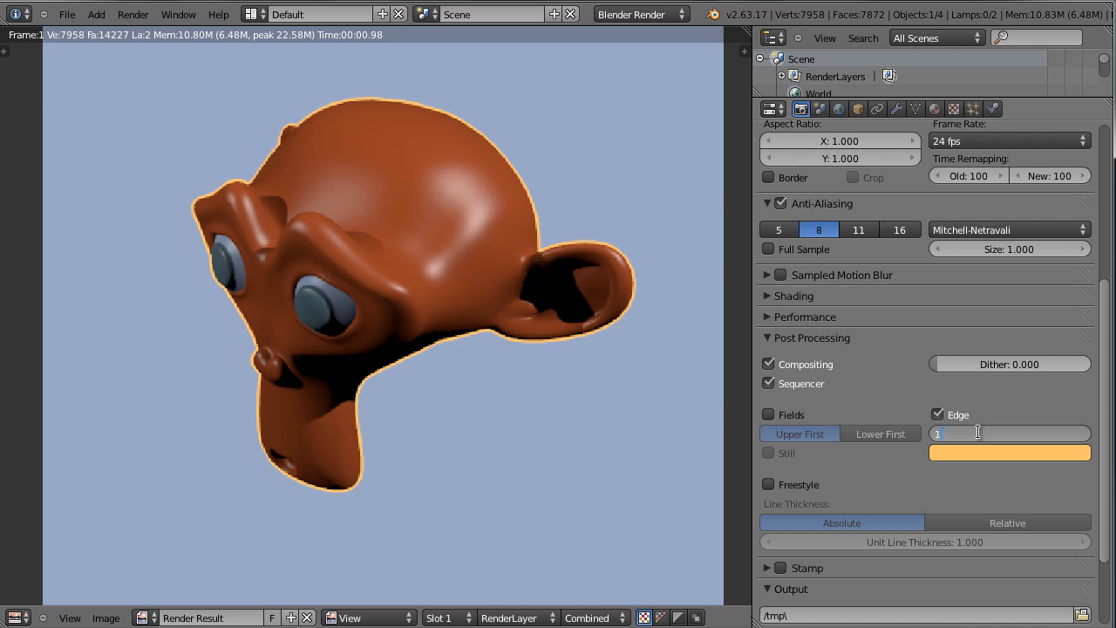
type("04")
key("Return")
key("F12")
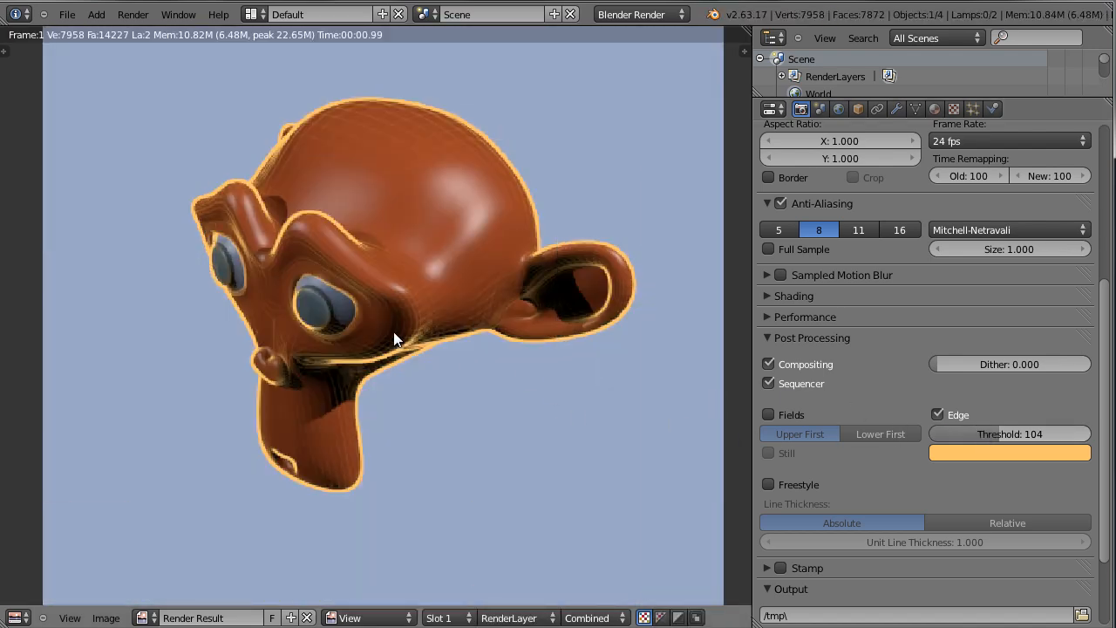
scroll(394, 338, "up", 2)
scroll(529, 287, "up", 1)
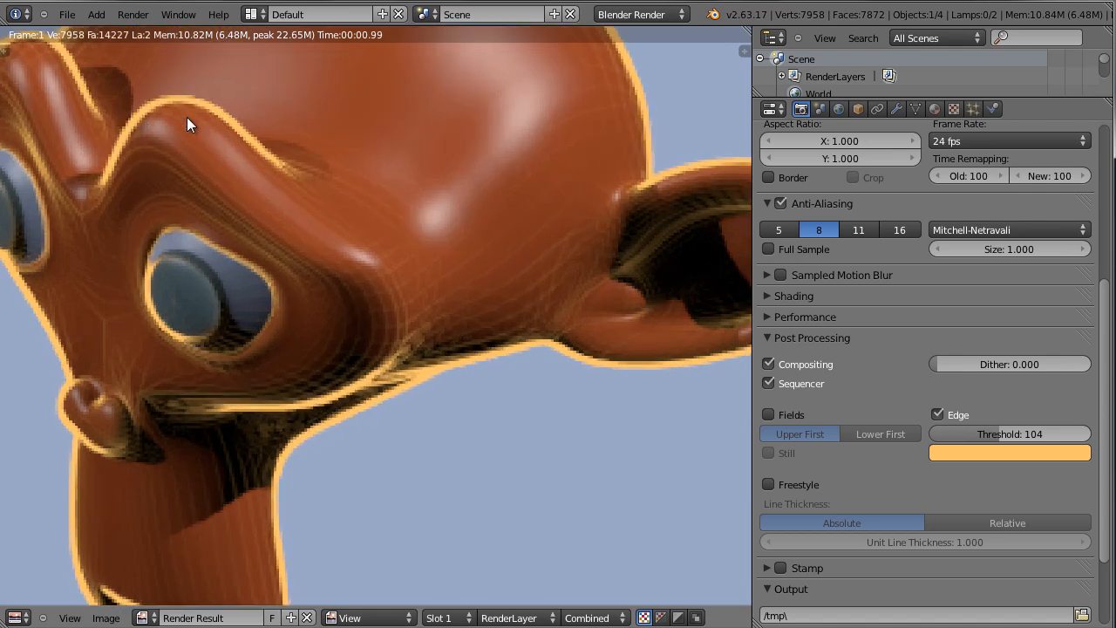
scroll(386, 254, "up", 2)
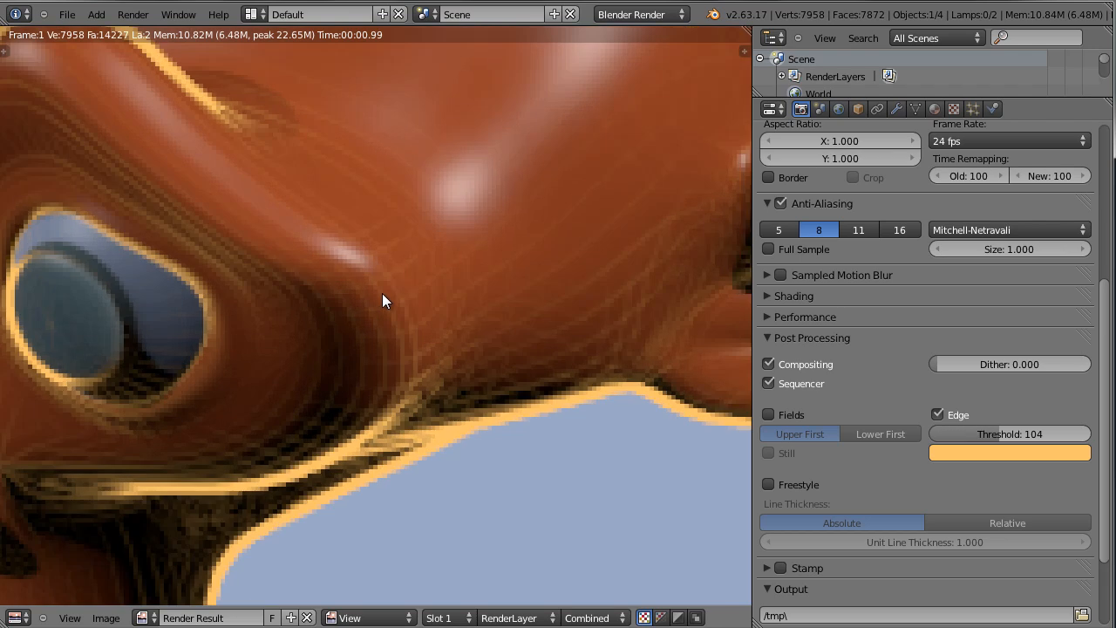
scroll(502, 357, "down", 3)
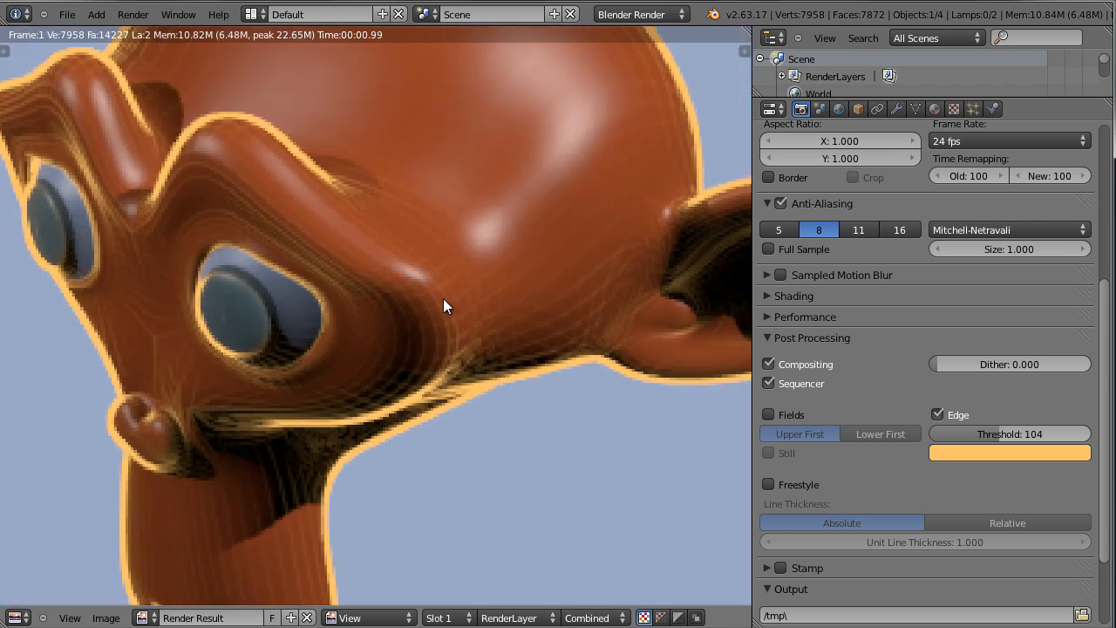
scroll(443, 298, "up", 2)
scroll(426, 373, "down", 4)
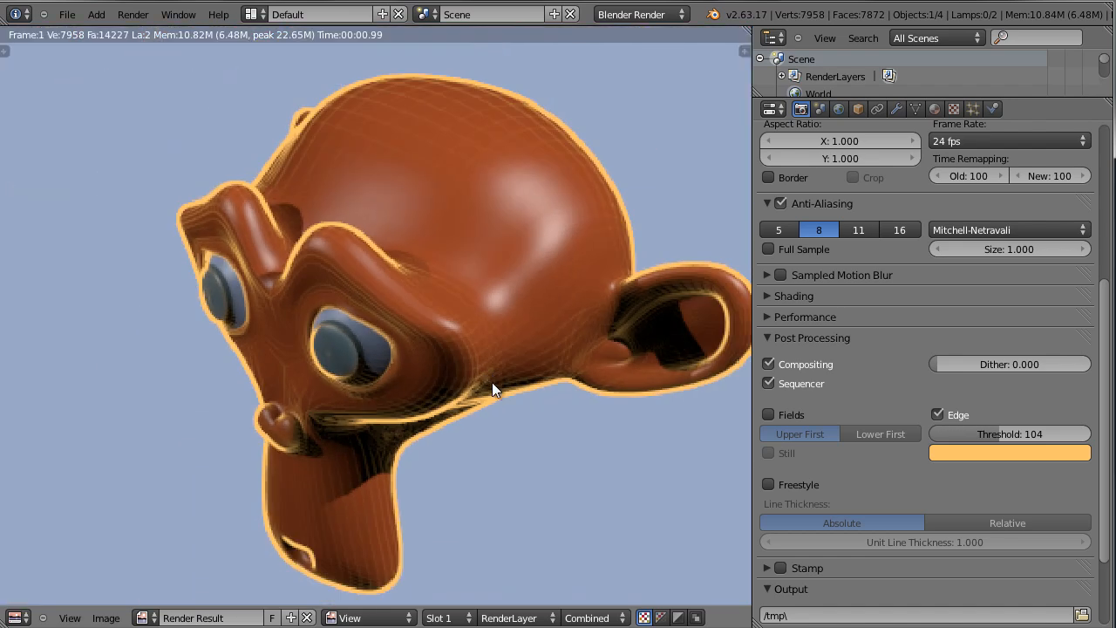
Enable Freestyle and turn off the Edge outline in the render's post-processing settings.
scroll(916, 589, "up", 1)
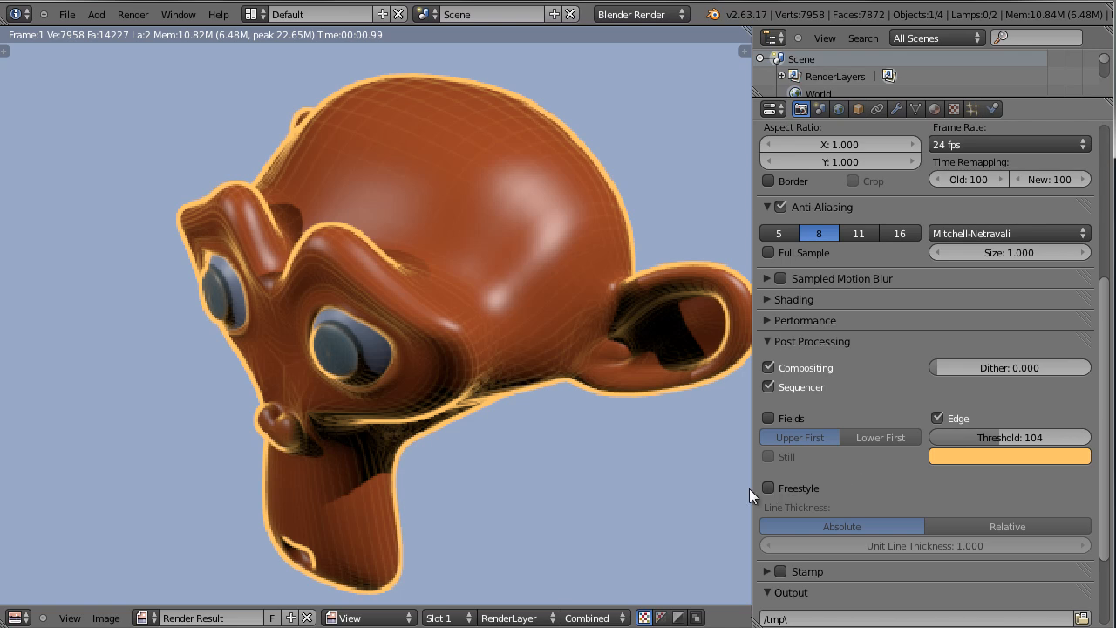
scroll(775, 495, "up", 1)
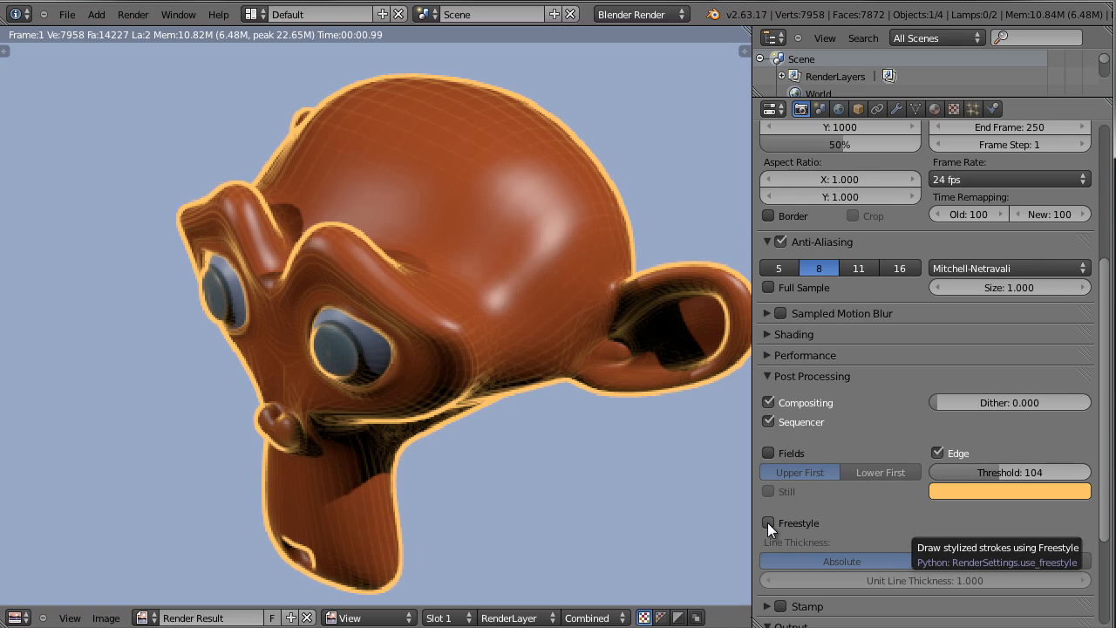
left_click(767, 522)
scroll(880, 487, "up", 7)
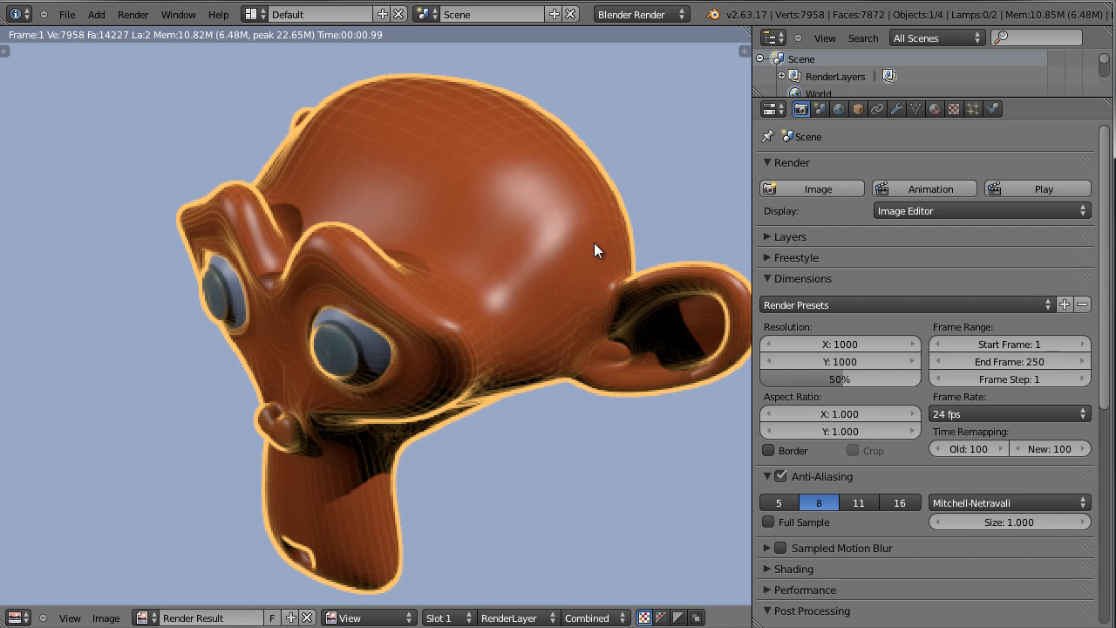
scroll(891, 516, "down", 5)
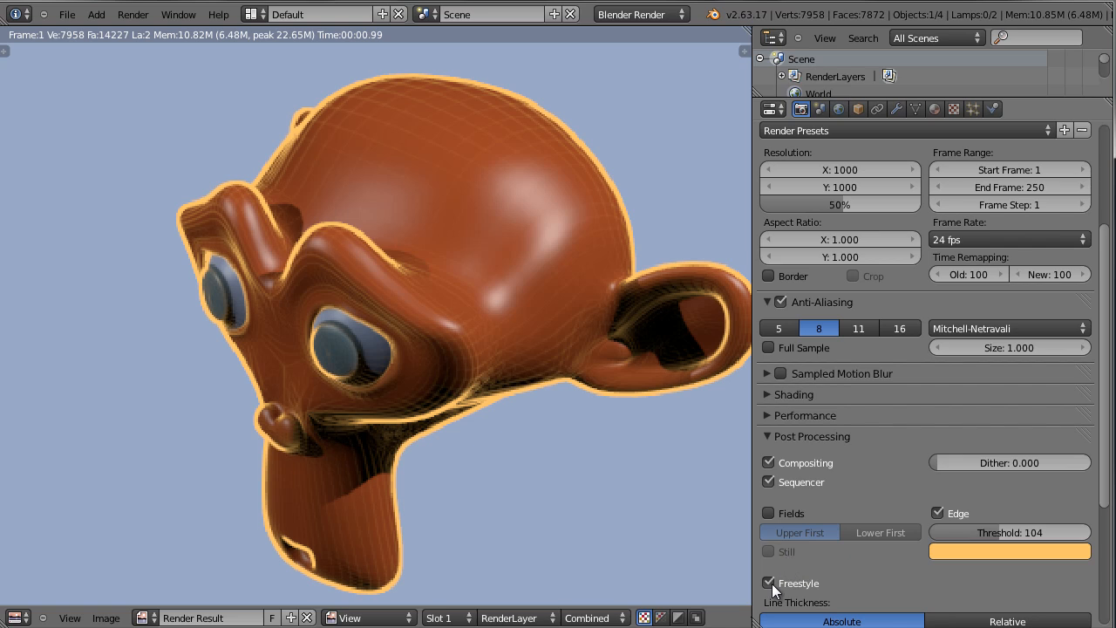
left_click(938, 513)
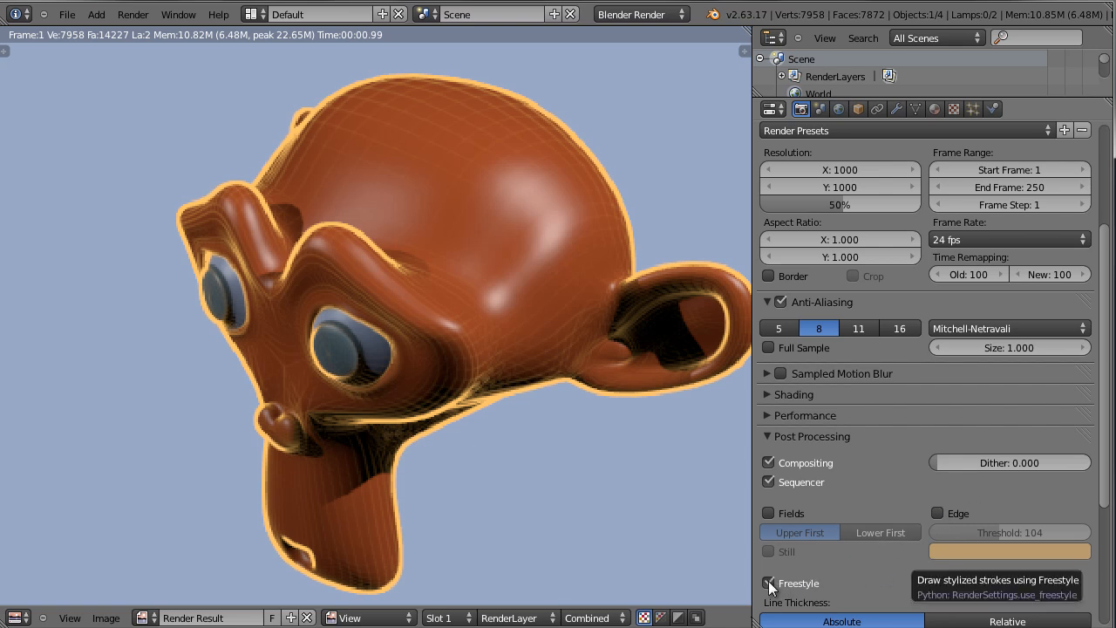
scroll(785, 567, "down", 1)
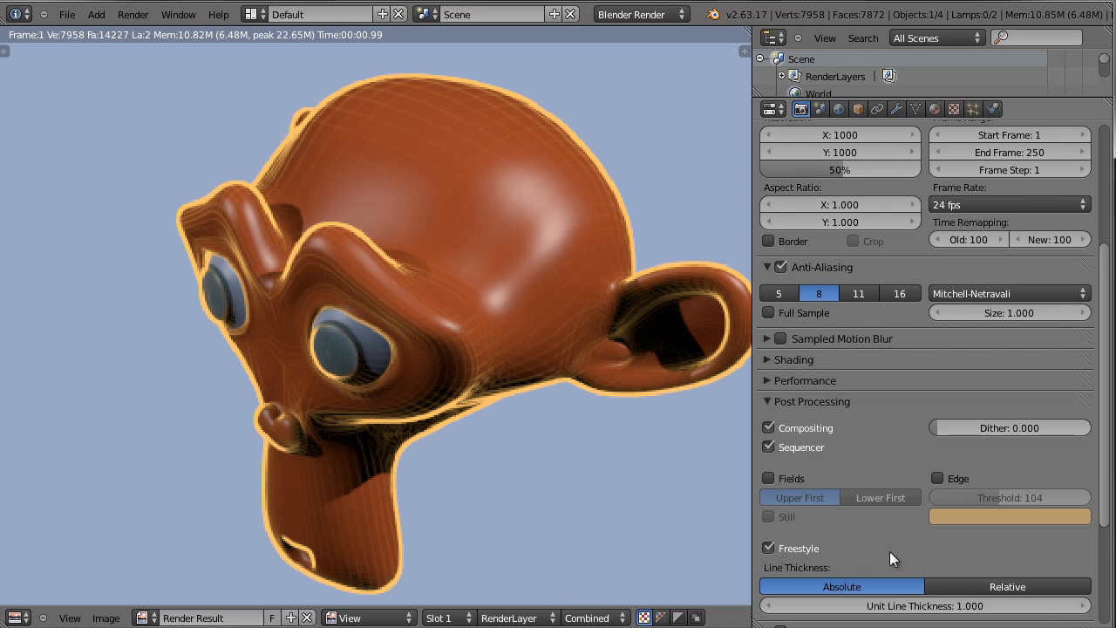
Expand the Freestyle render settings and look at the raycasting algorithm choices.
scroll(911, 532, "up", 6)
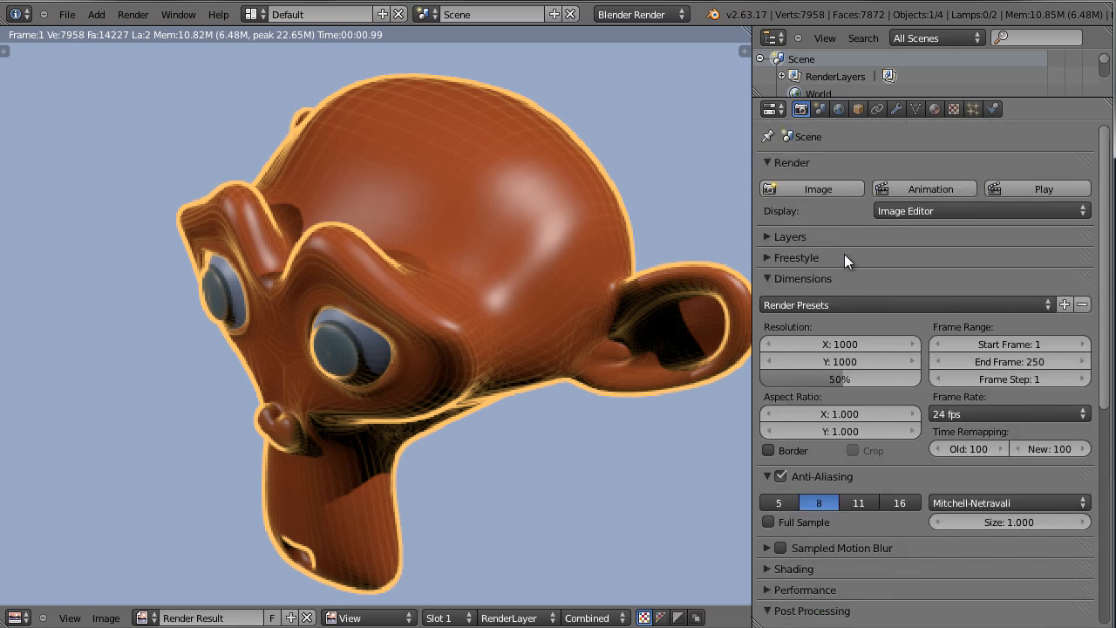
left_click(766, 258)
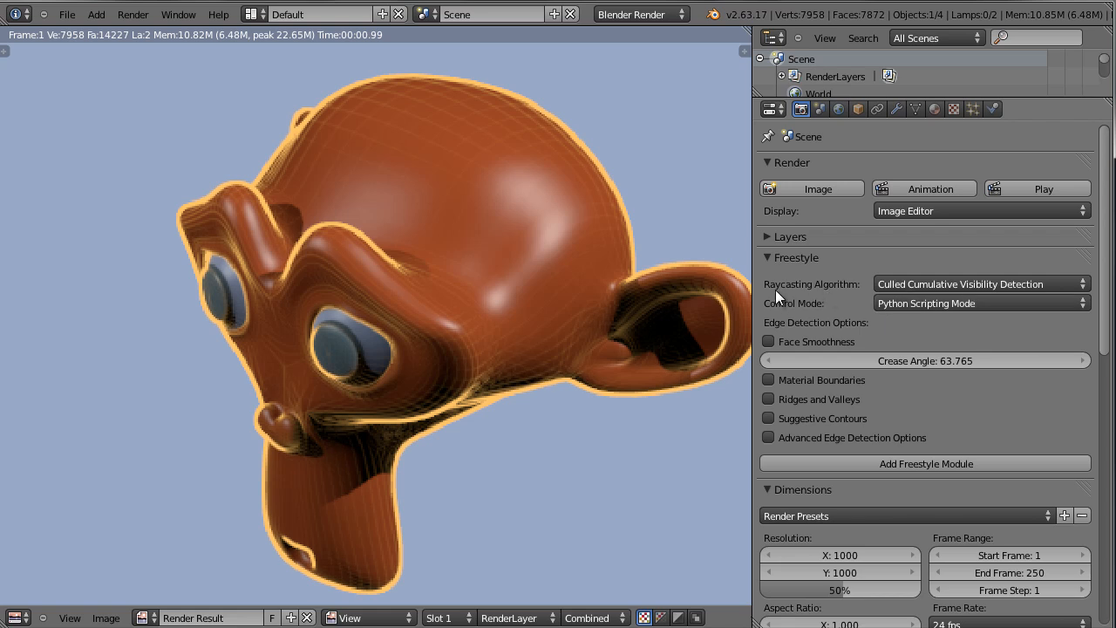
left_click(966, 283)
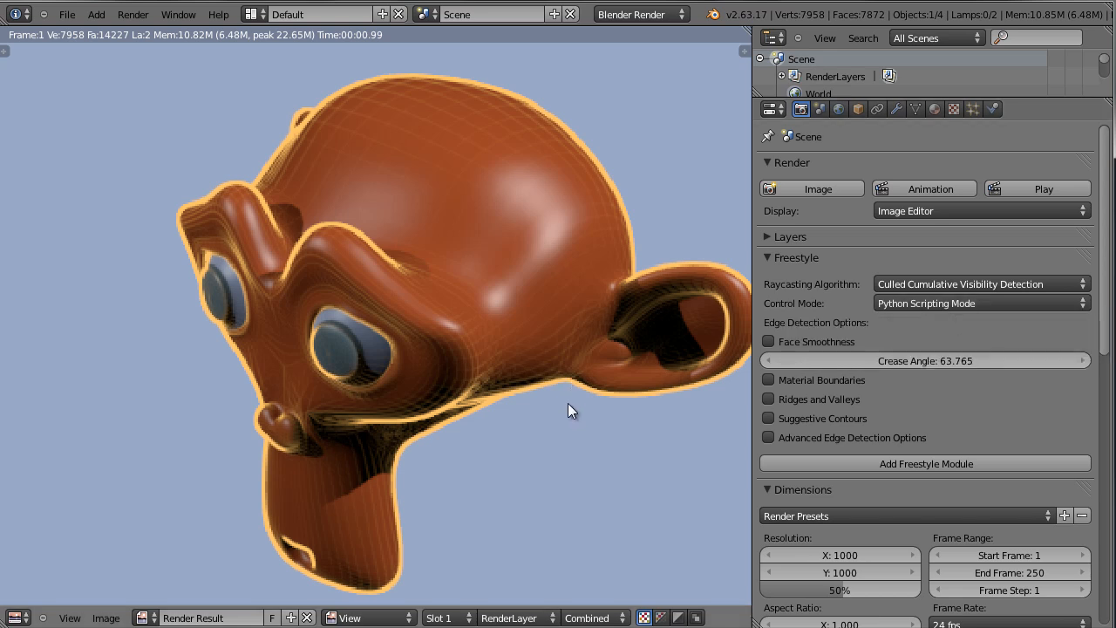
Switch the Freestyle control mode to Parameter Editor Mode and back to Python Scripting Mode.
left_click(968, 304)
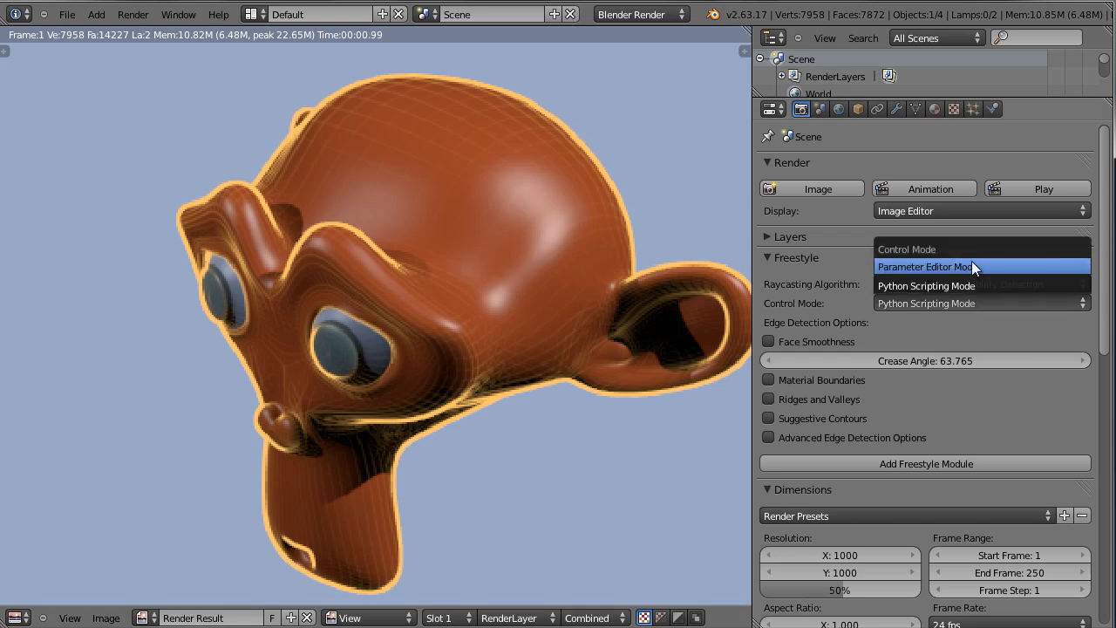
left_click(978, 266)
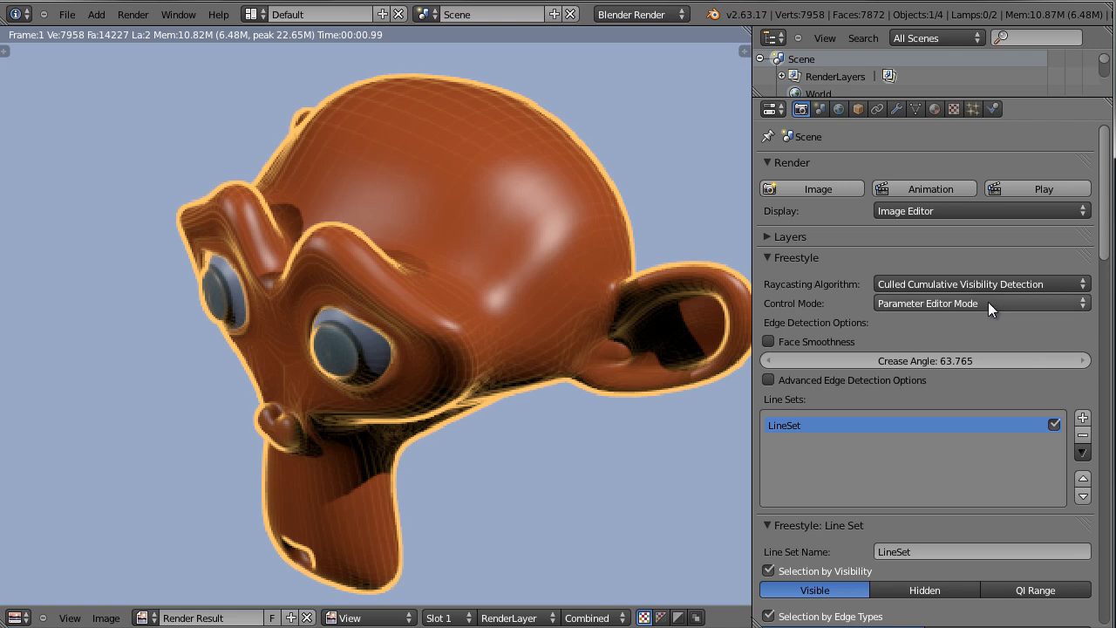
left_click(987, 300)
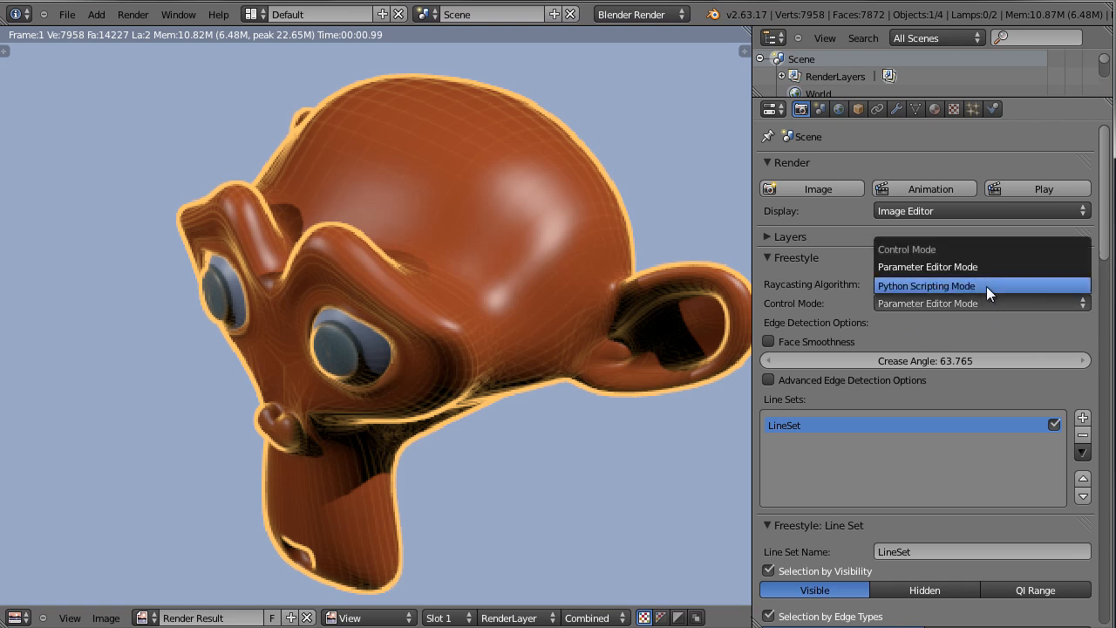
left_click(986, 286)
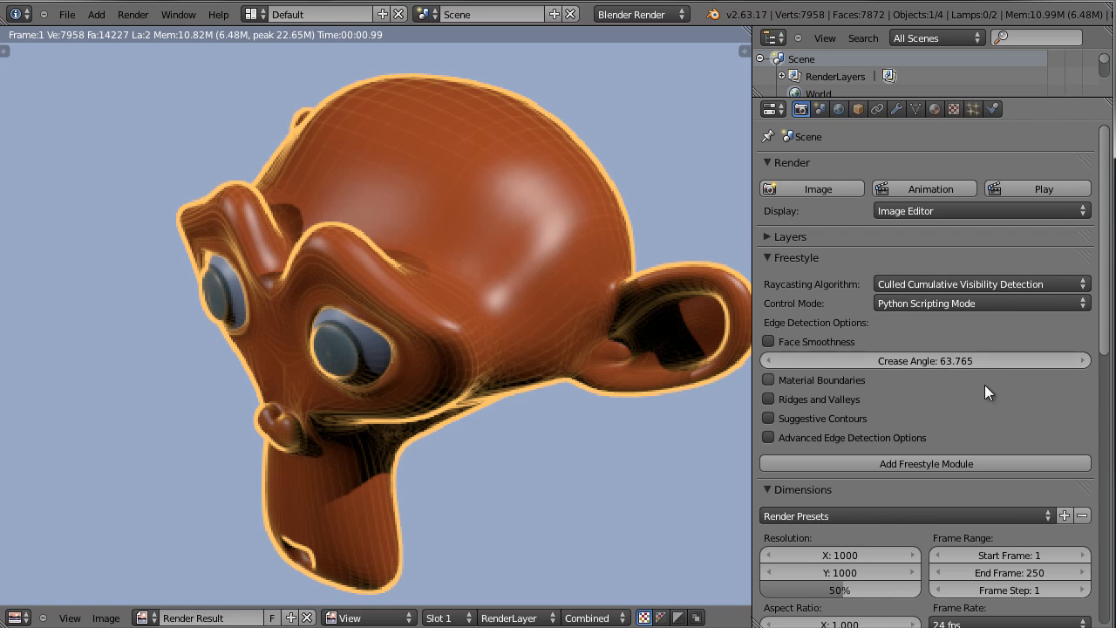
Add a Freestyle module that uses the nature.py style script and render the monkey with it.
left_click(1006, 461)
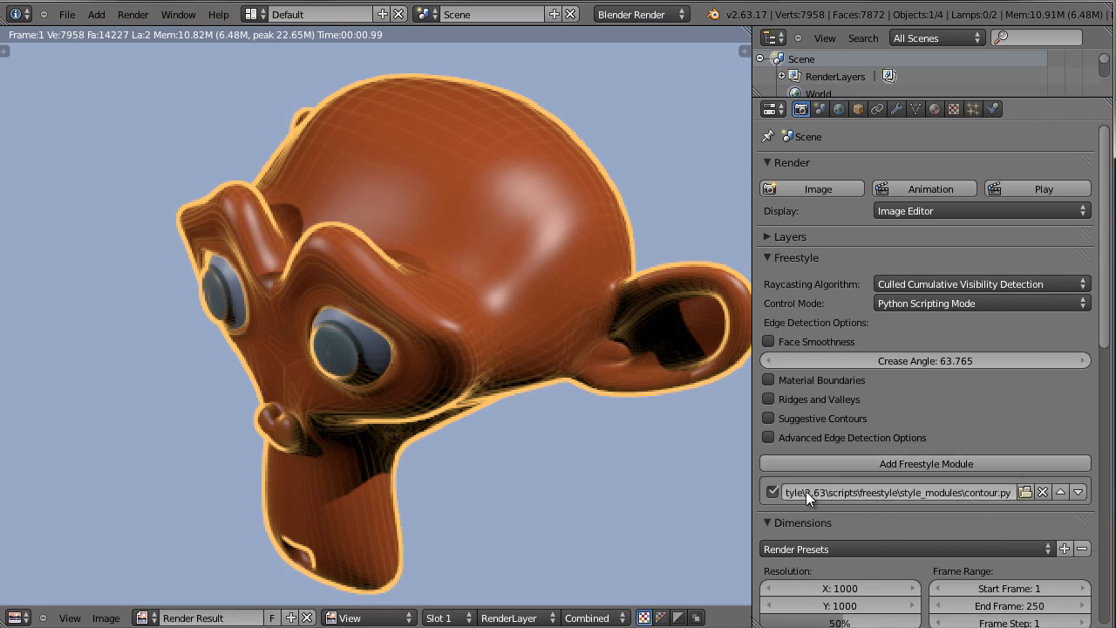
left_click(1026, 493)
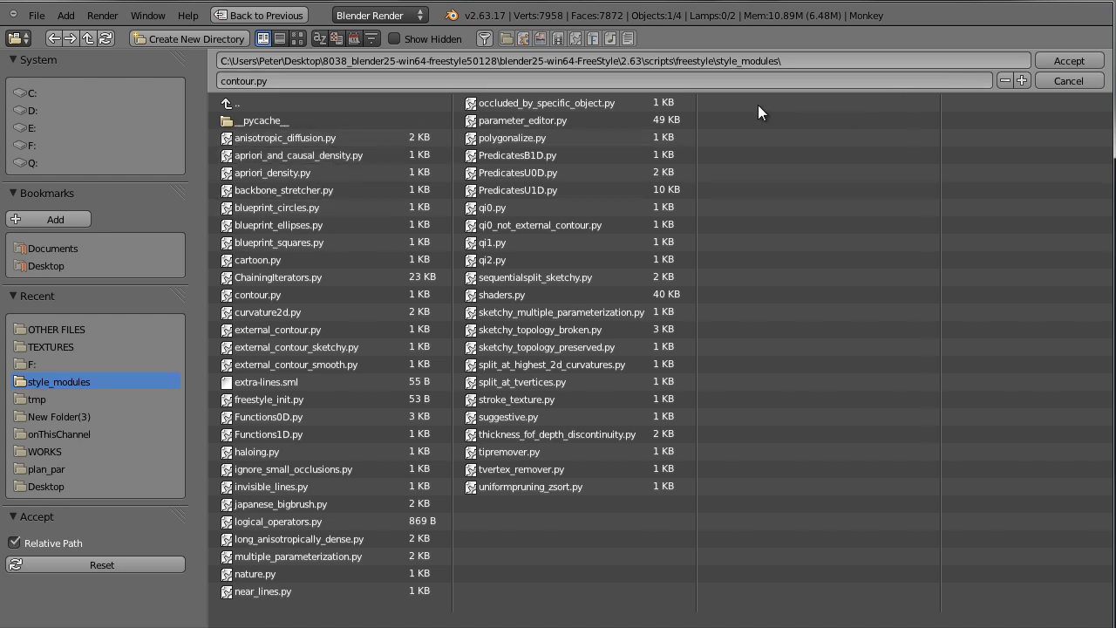
left_click(304, 577)
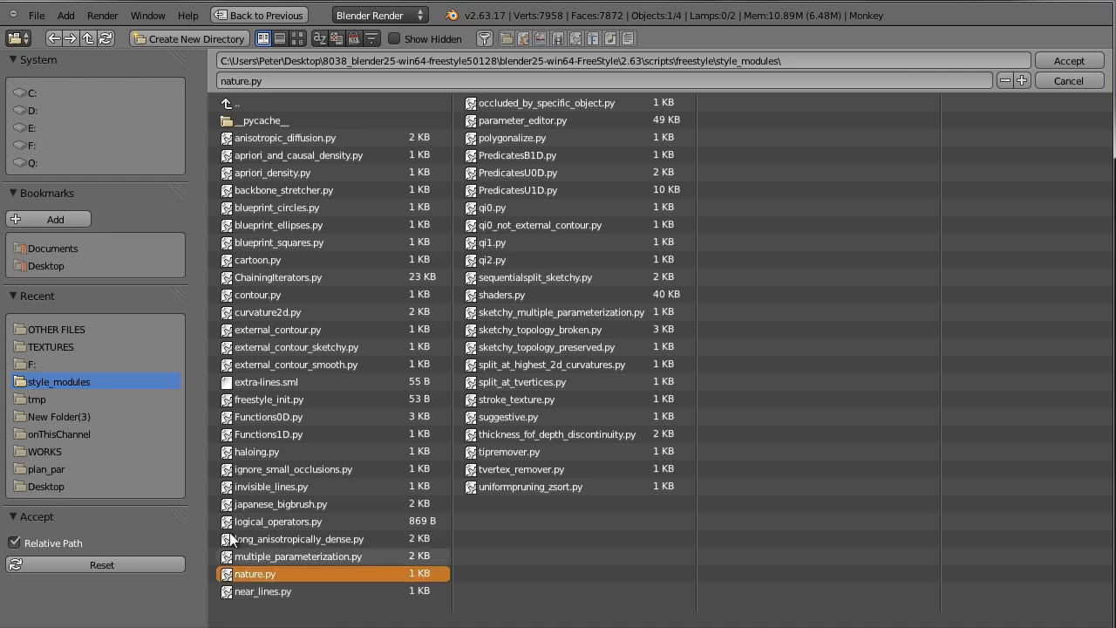
left_click(1090, 63)
key("F12")
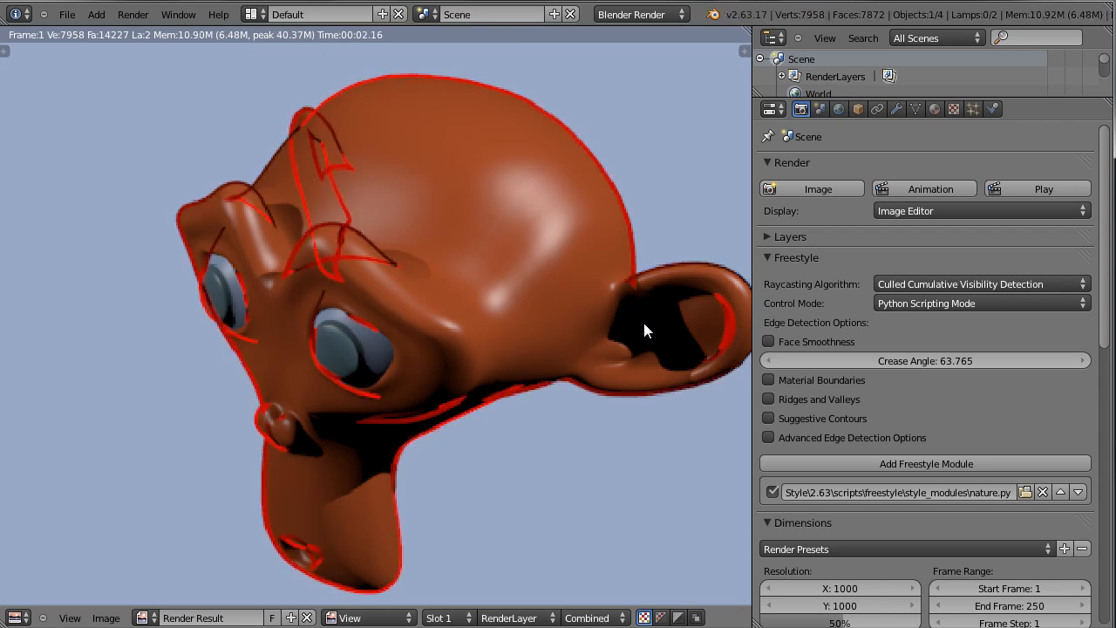
scroll(557, 359, "down", 1)
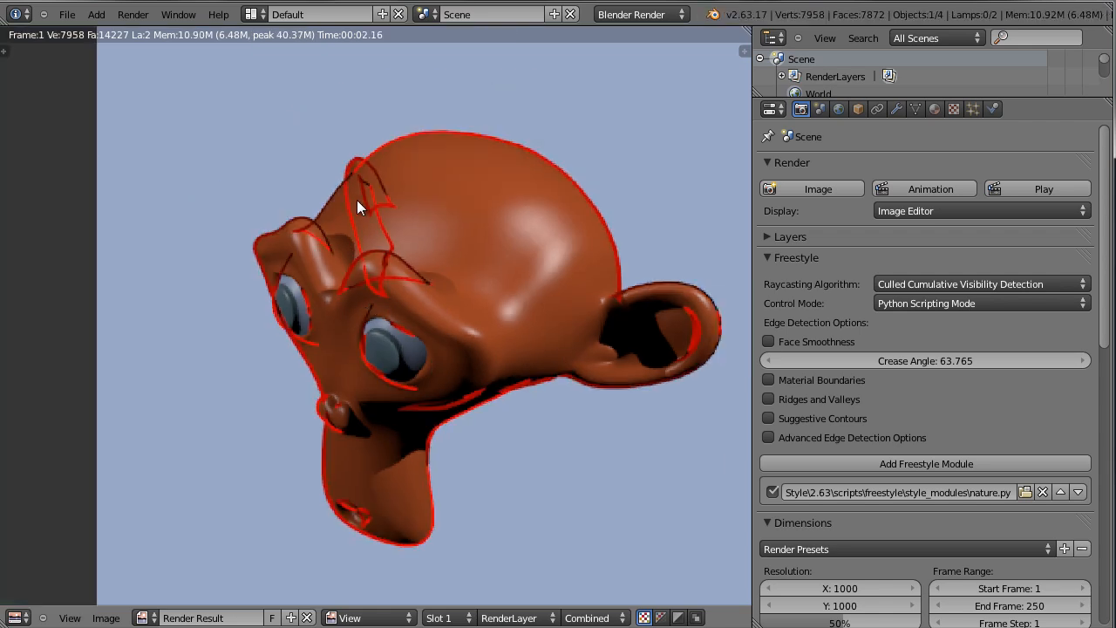
Replace the existing Freestyle module's style script with contour.py.
left_click(1024, 492)
left_click(310, 294)
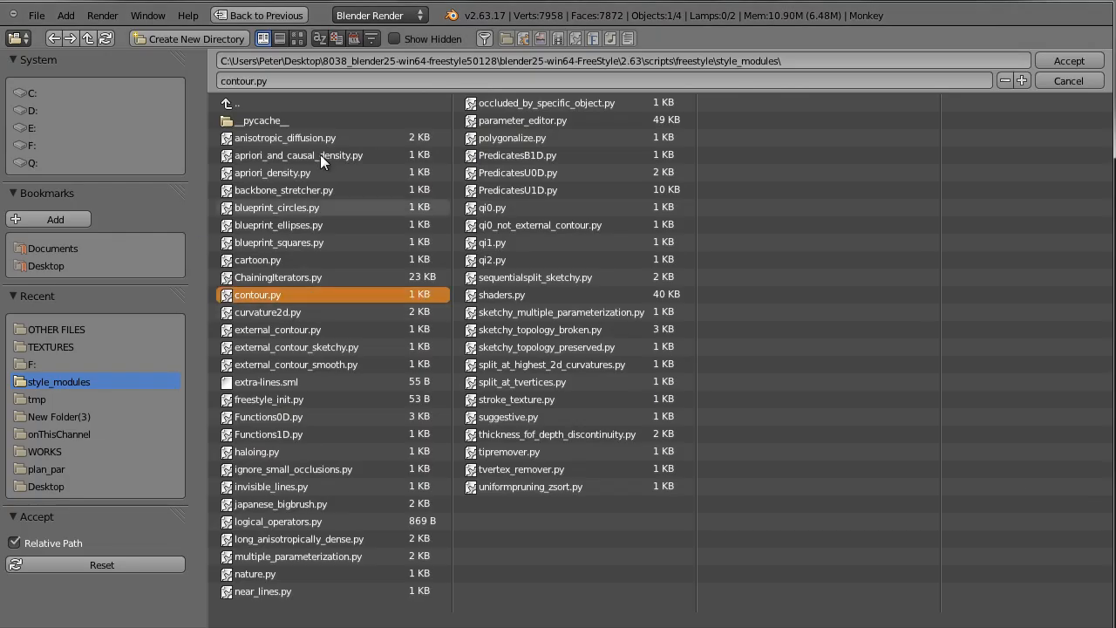
left_click(1060, 59)
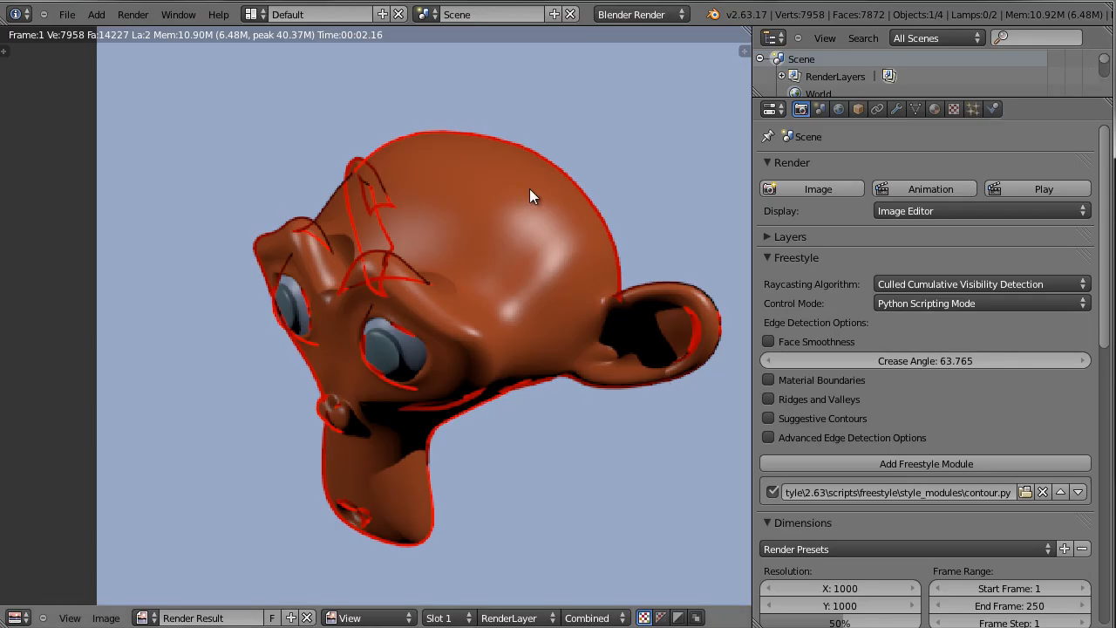
Add a second Freestyle module that uses nature.py and render the monkey with both modules.
left_click(1050, 465)
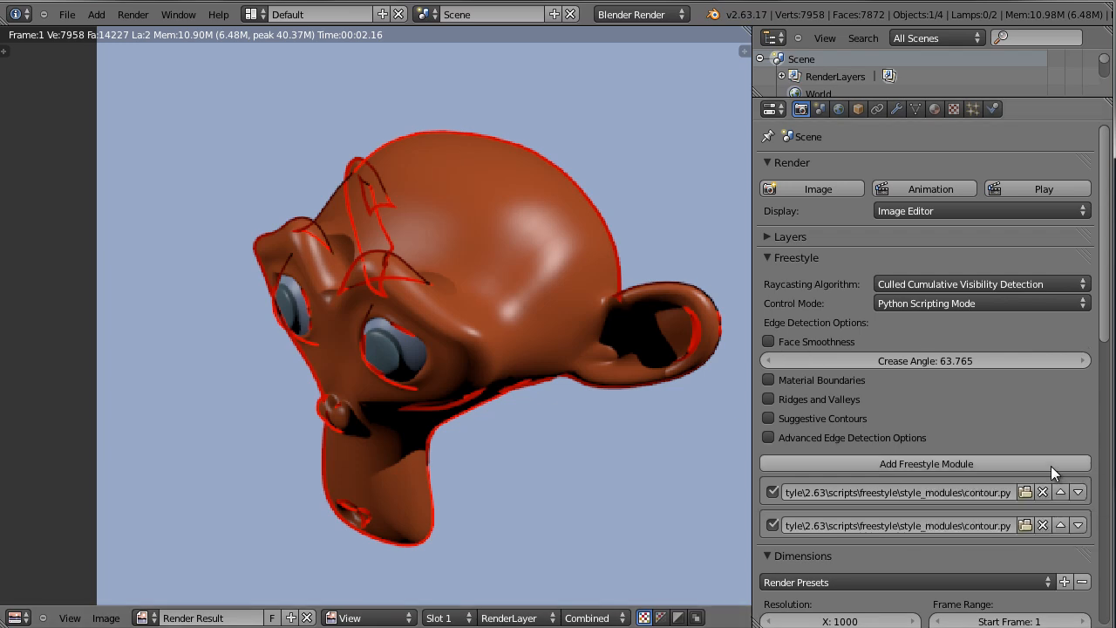
left_click(1025, 525)
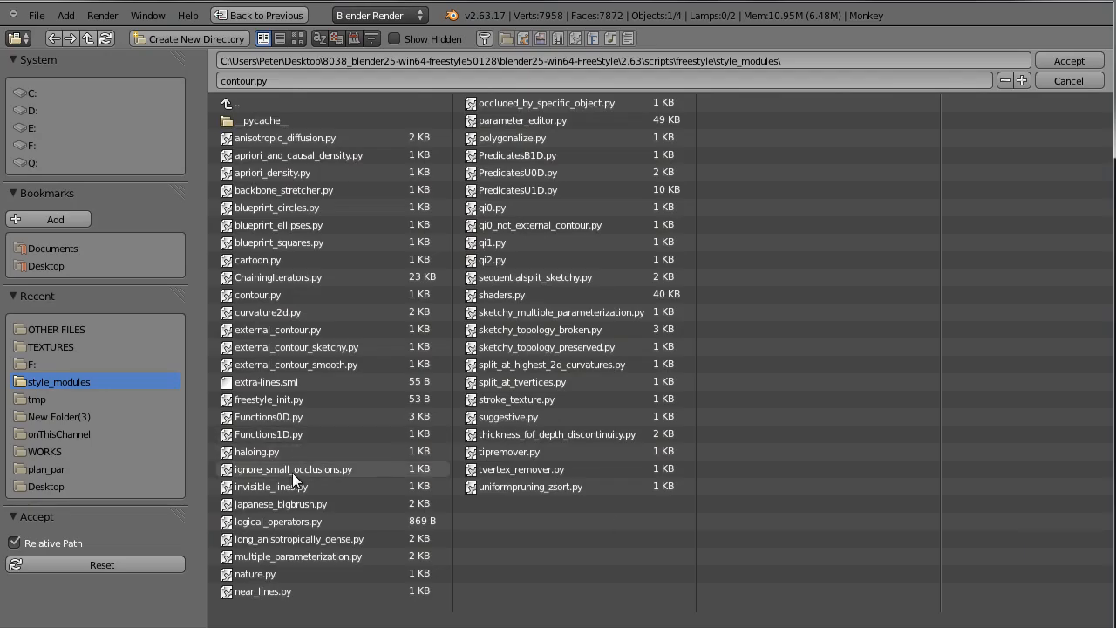
left_click(288, 572)
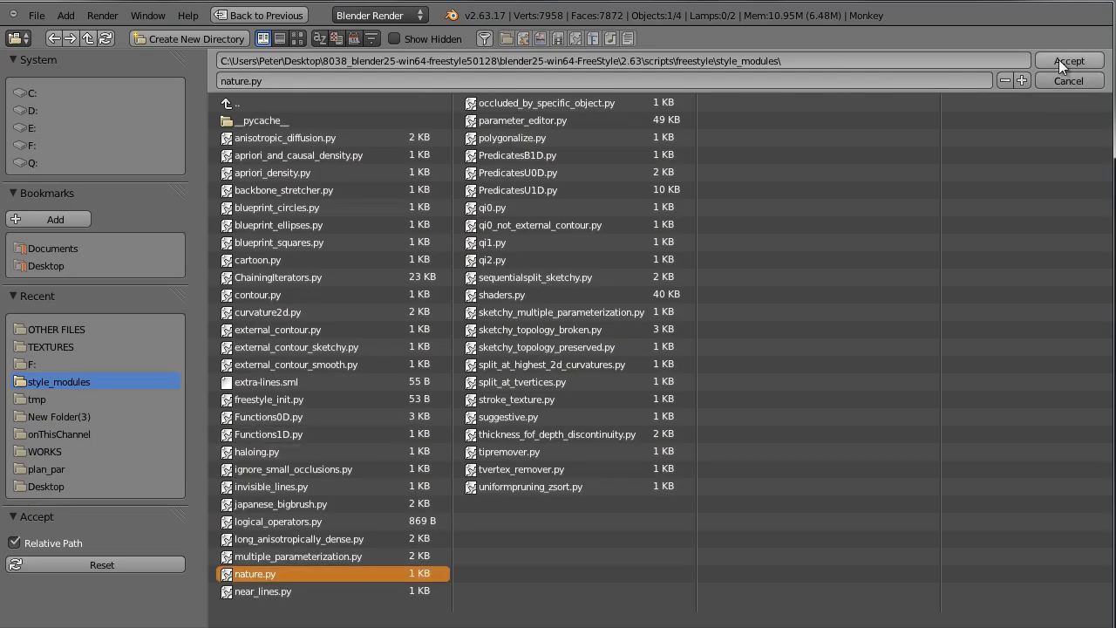
left_click(1087, 61)
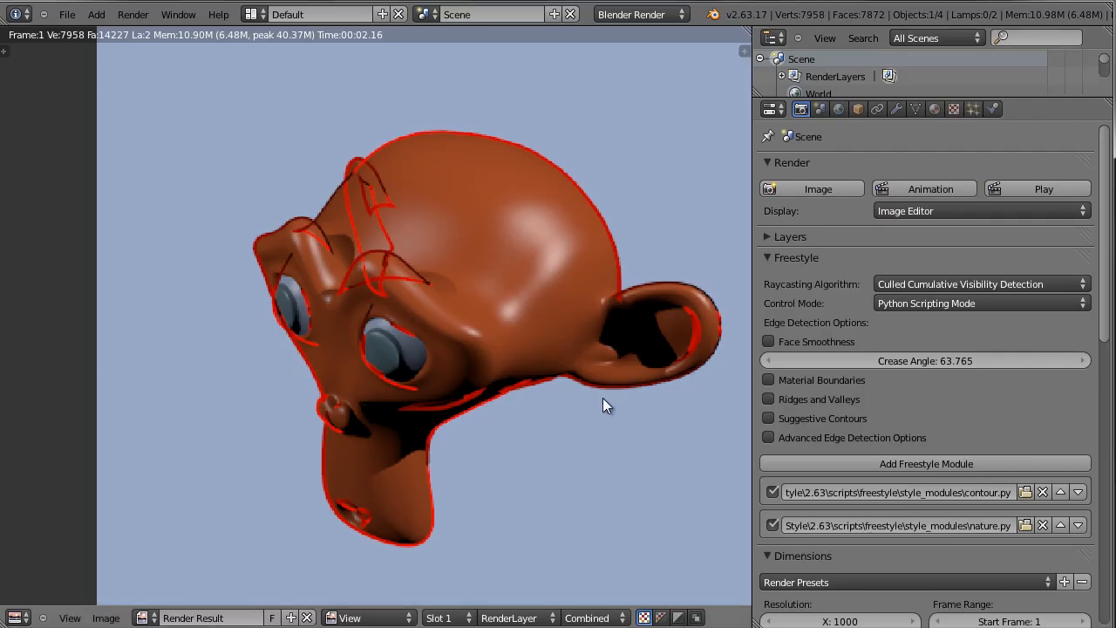
key("F12")
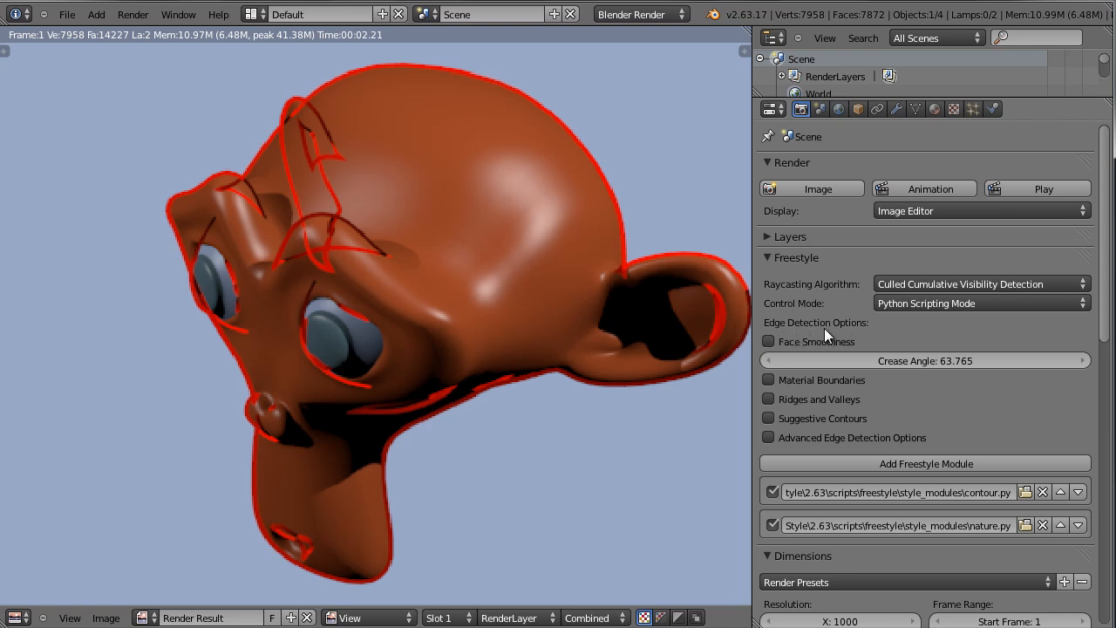
Enable Face Smoothness and Material Boundaries in the Freestyle edge detection options and set the Crease Angle to 62.693.
left_click(768, 341)
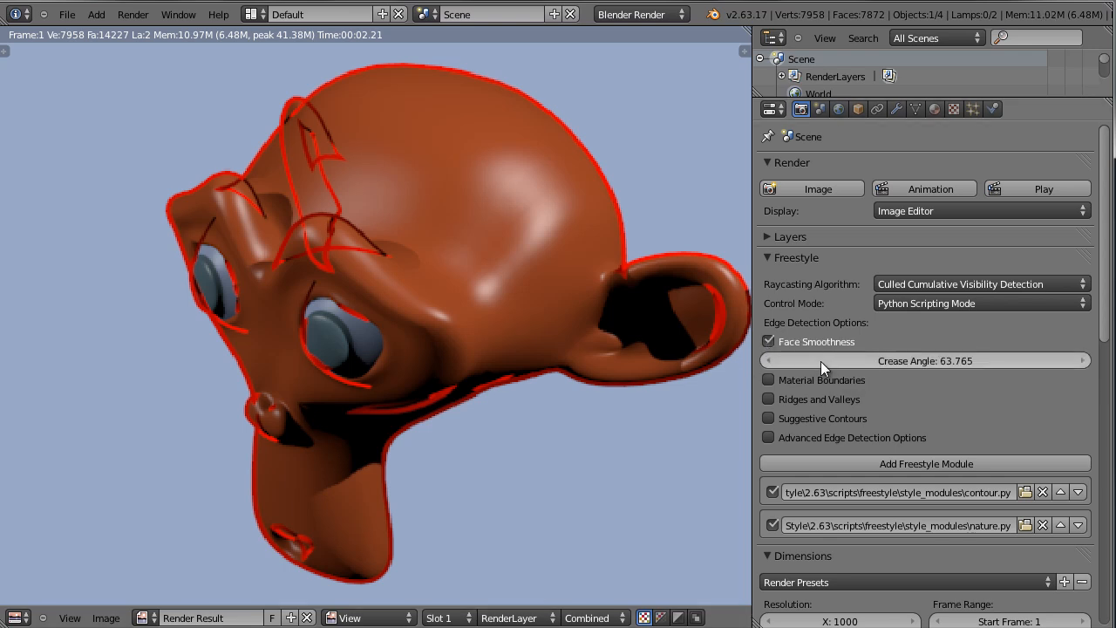
left_click_drag(966, 363, 927, 365)
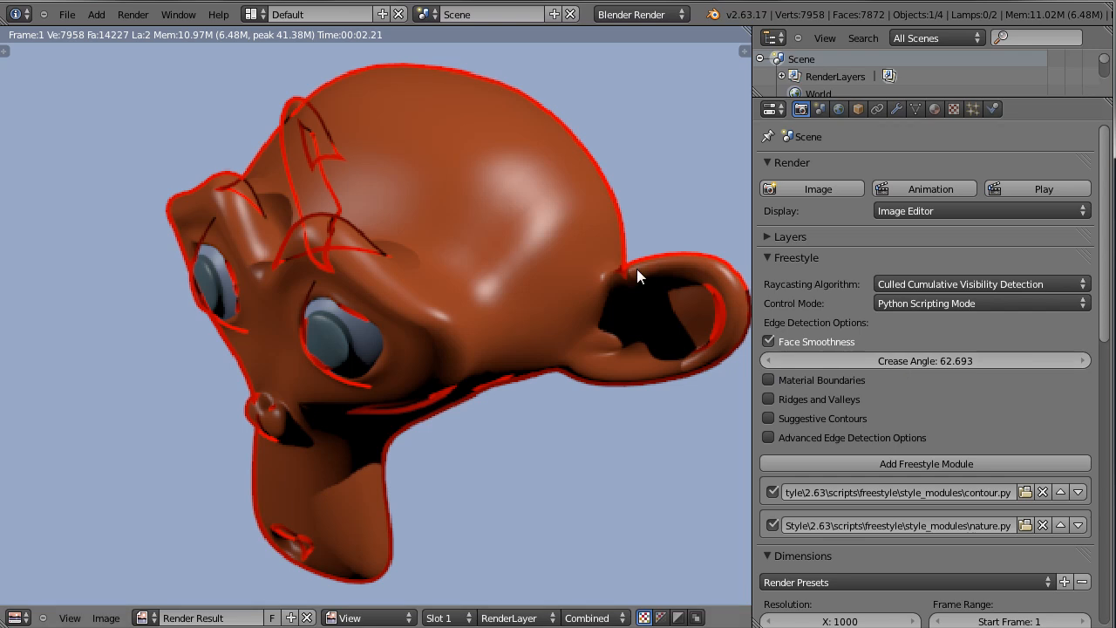
left_click(771, 380)
Render the image and inspect the Freestyle lines around the monkey's eyes closely.
scroll(333, 325, "up", 4)
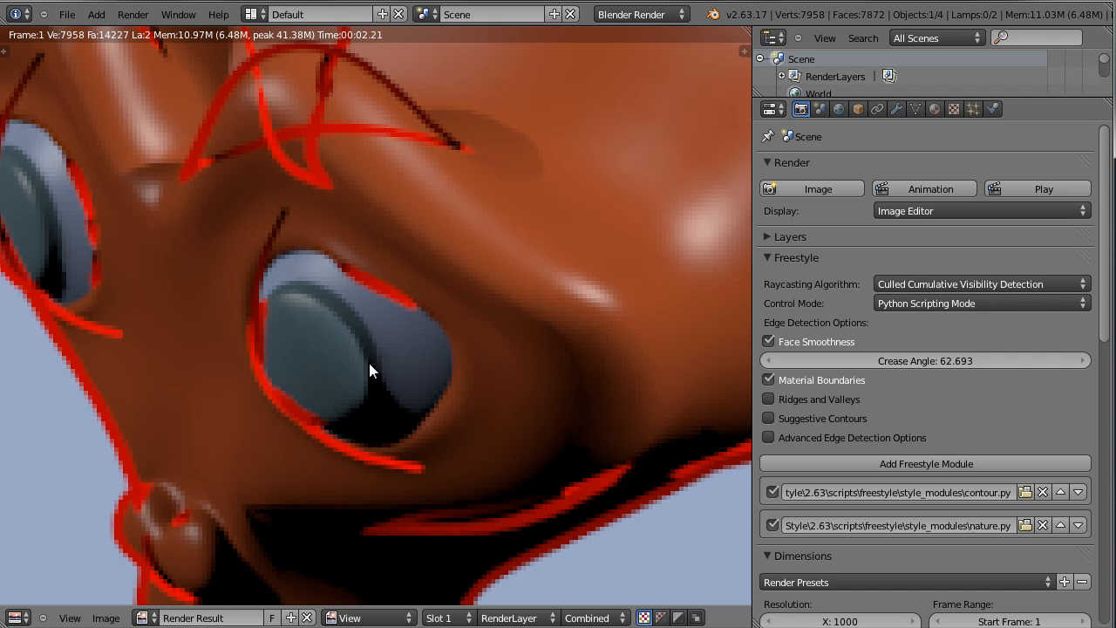
key("F12")
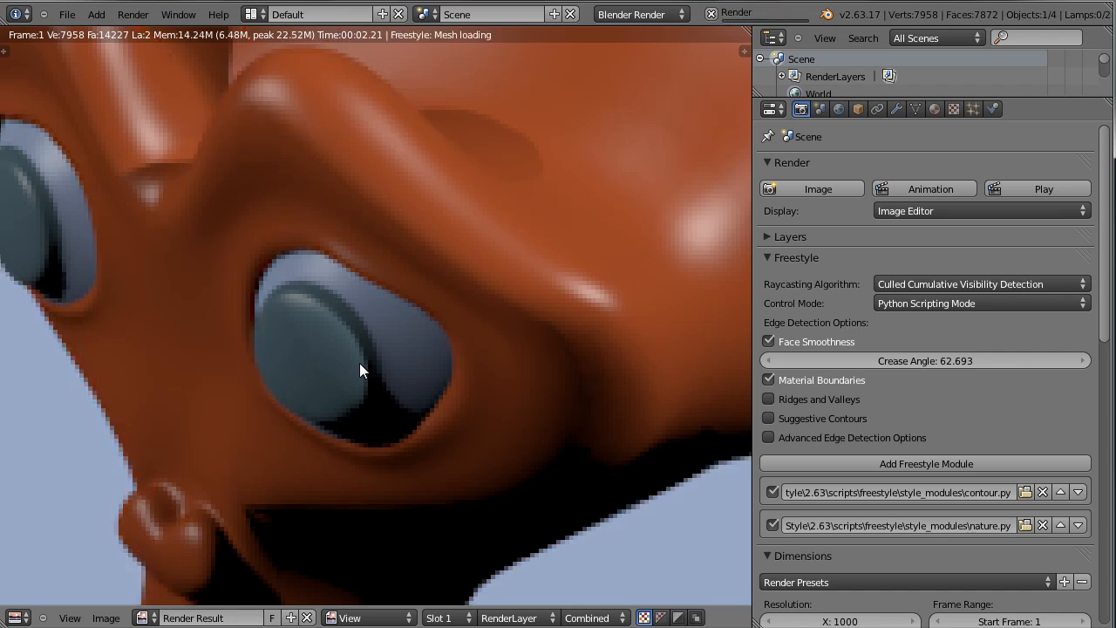
scroll(392, 308, "down", 4)
scroll(395, 315, "up", 4)
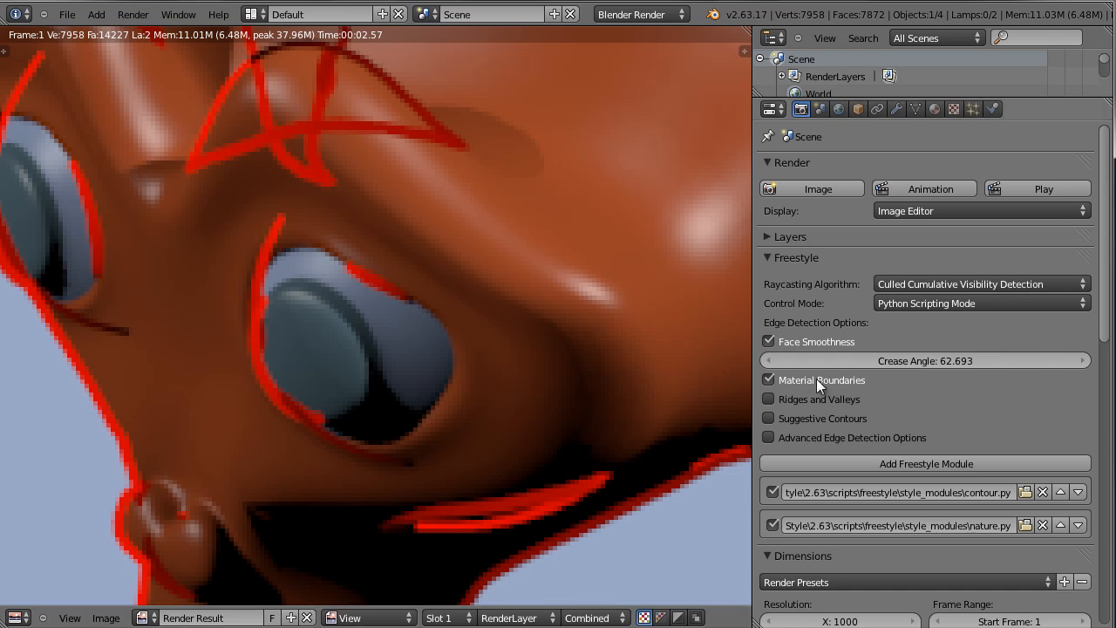
Enable Ridges and Valleys in the Freestyle edge detection options and render the monkey again.
left_click(769, 399)
scroll(610, 366, "down", 2)
scroll(607, 367, "up", 1)
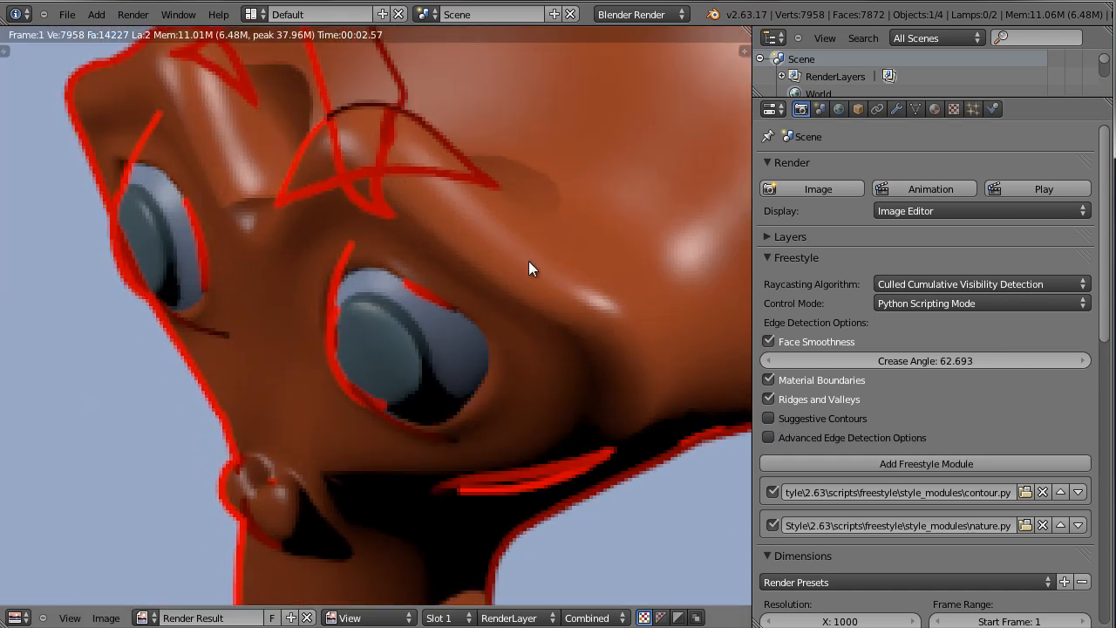
scroll(540, 341, "up", 3)
scroll(566, 375, "down", 5)
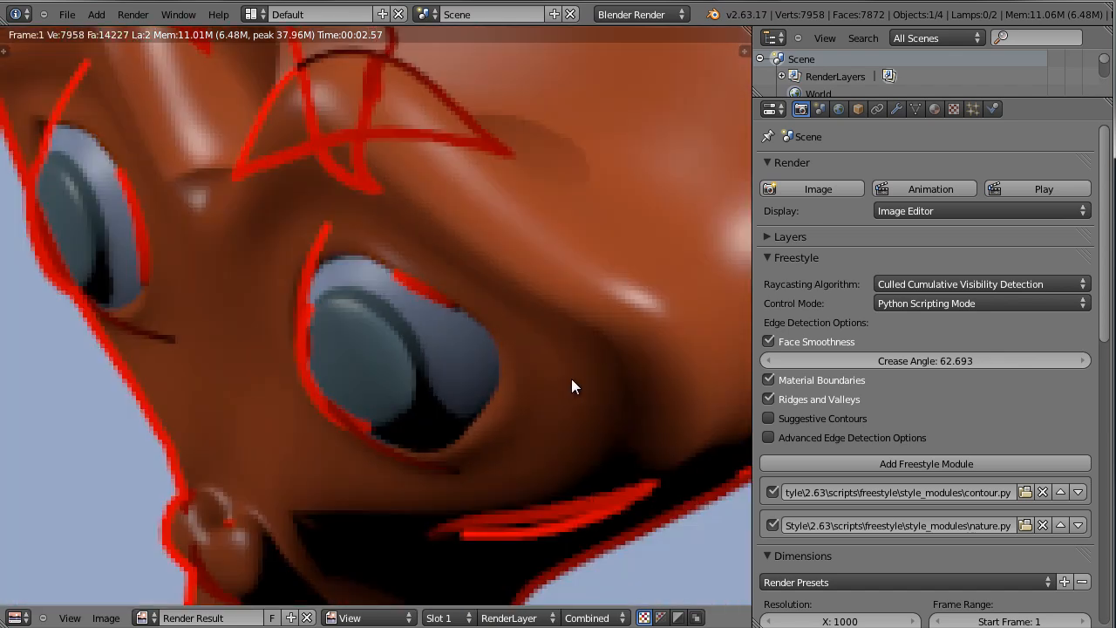
key("F12")
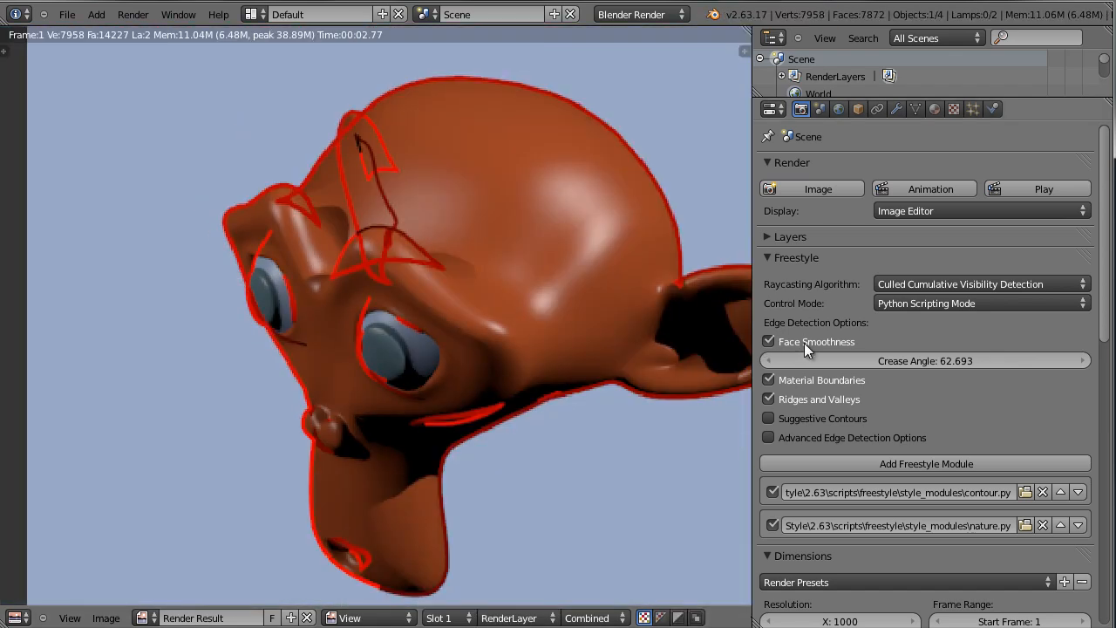
Inspect the rendered lines, and enable Suggestive Contours and Advanced Edge Detection Options for Freestyle.
scroll(577, 339, "up", 3)
scroll(577, 339, "down", 3)
left_click(775, 418)
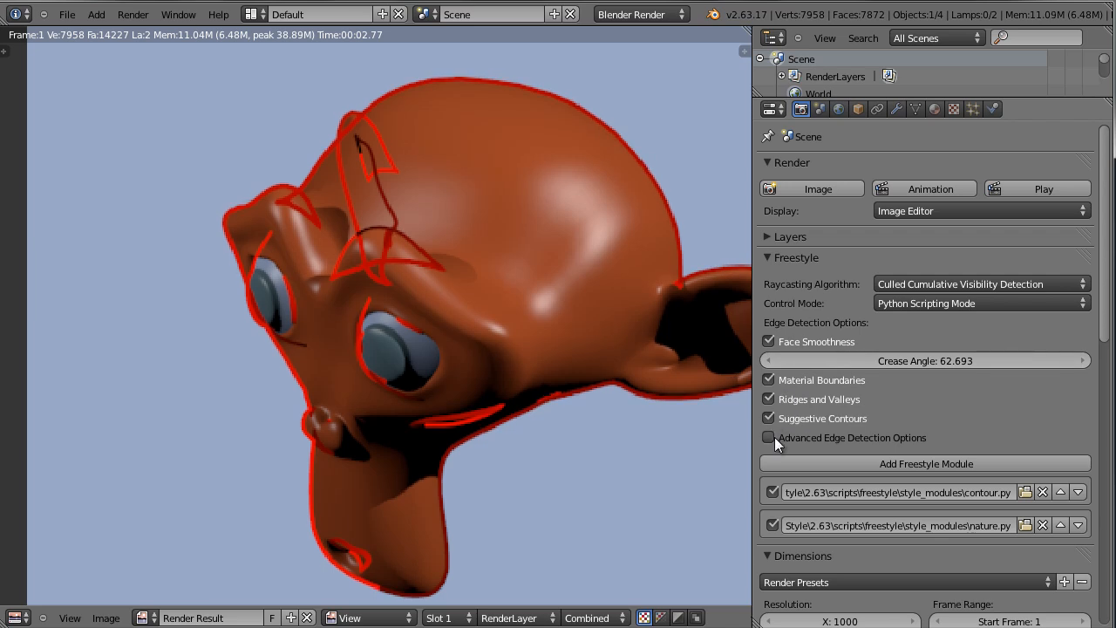
left_click(770, 436)
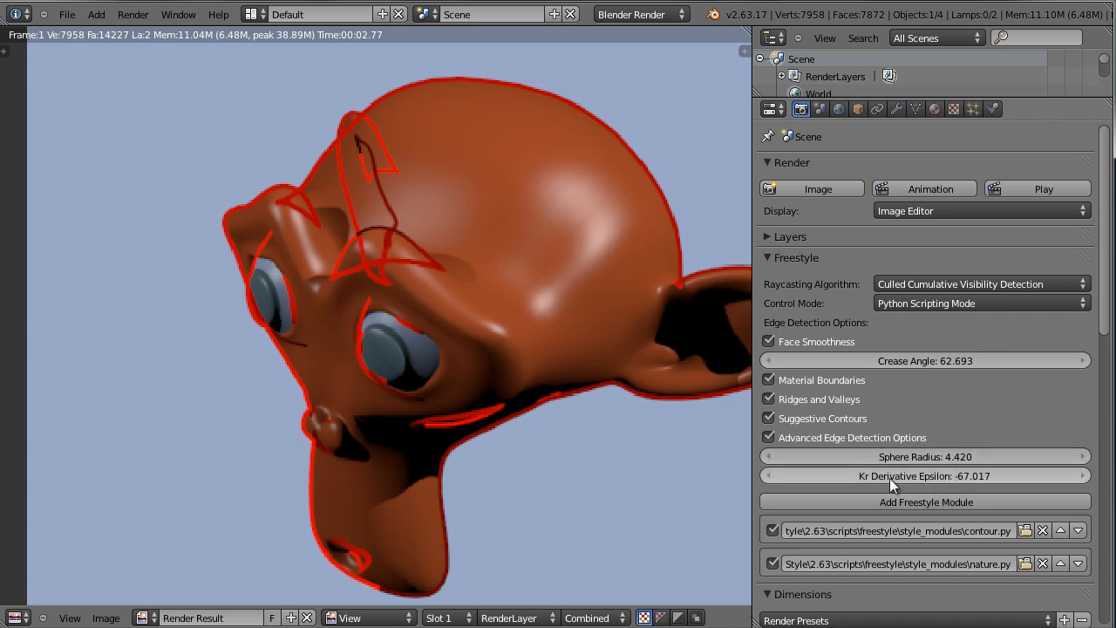
Set the Freestyle Kr Derivative Epsilon to -32.688 and render the monkey again.
left_click_drag(970, 477, 925, 478)
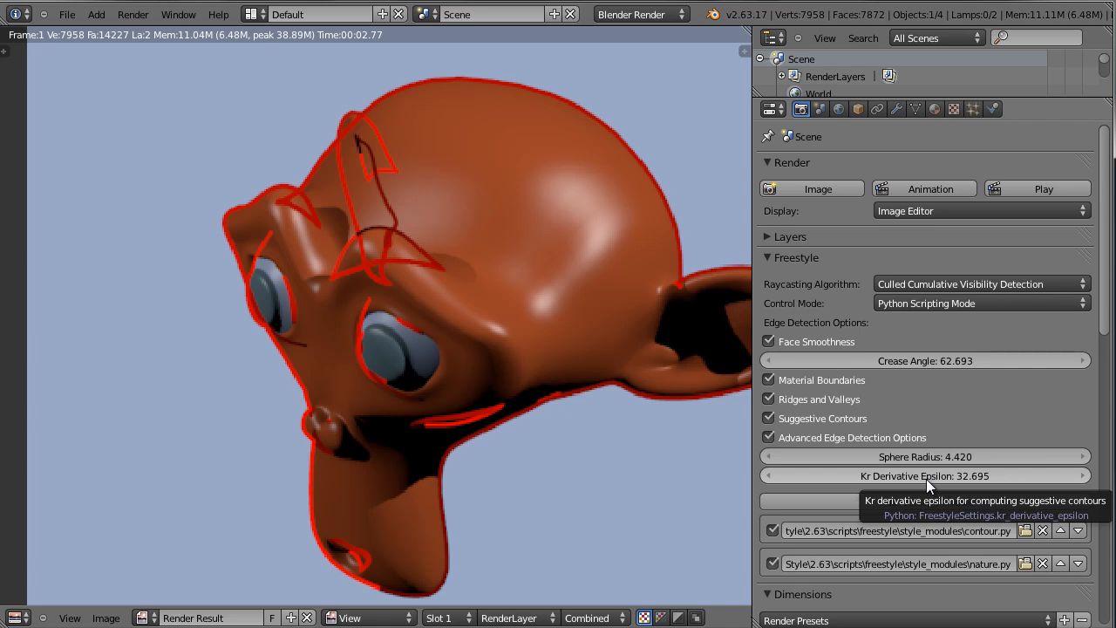
left_click_drag(891, 473, 757, 495)
key("F12")
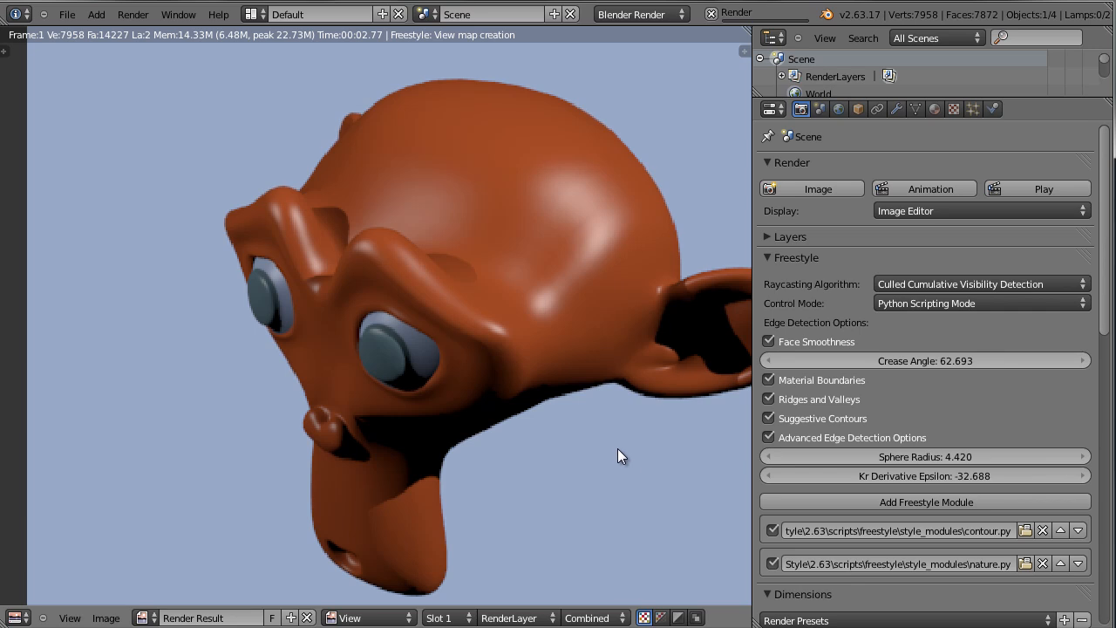
scroll(617, 444, "down", 1)
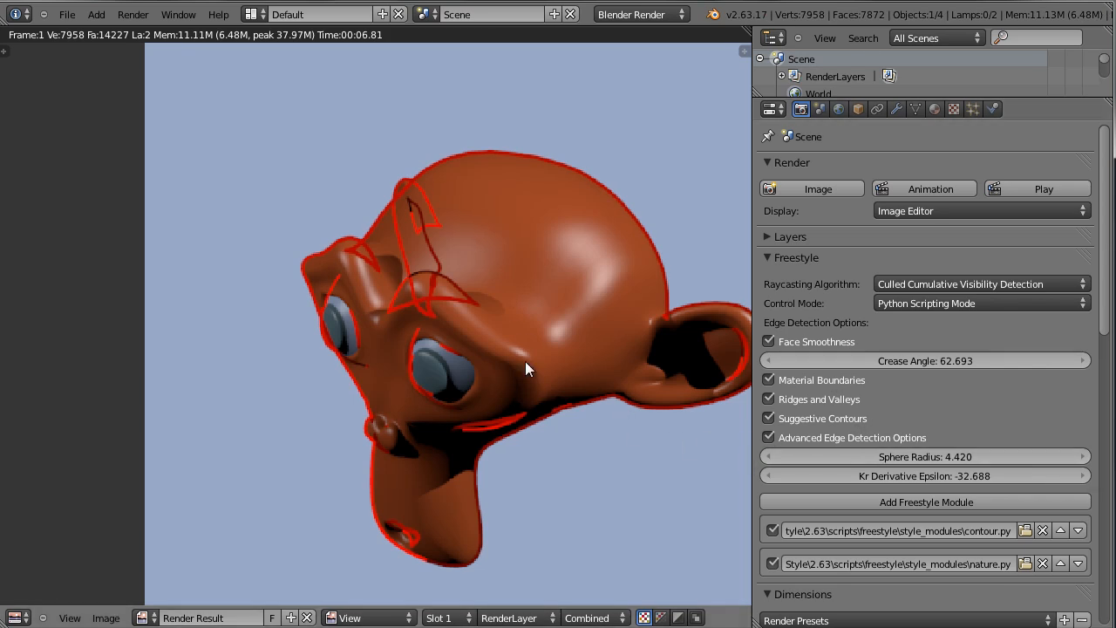
Set the Freestyle Kr Derivative Epsilon to 257.215 and examine the existing lines across the rendered monkey head.
left_click_drag(935, 472, 834, 467)
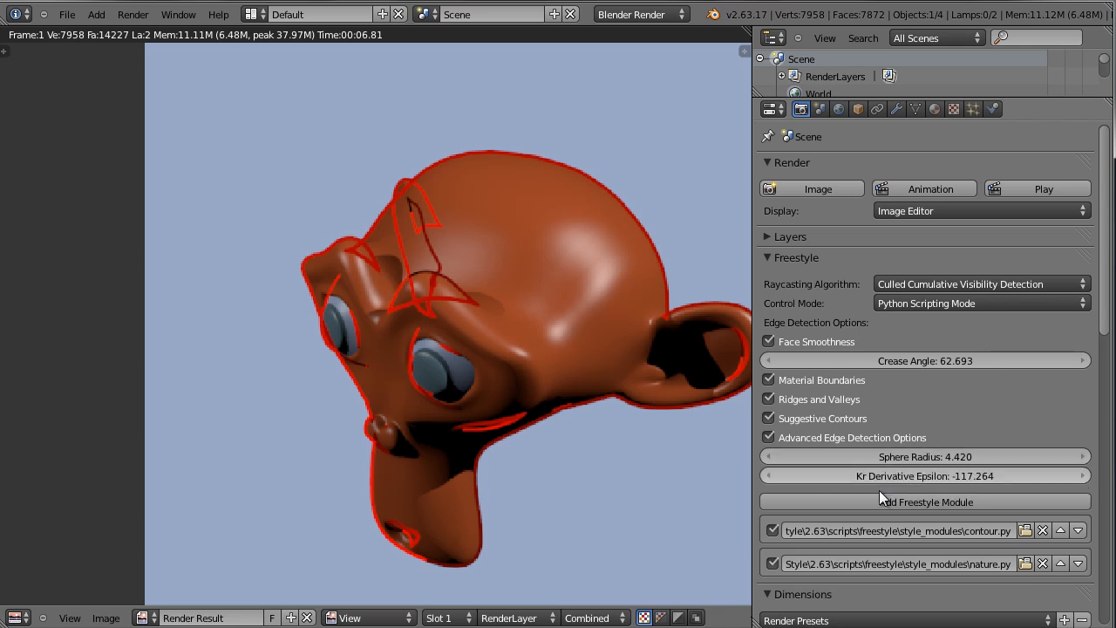
left_click_drag(890, 481, 929, 476)
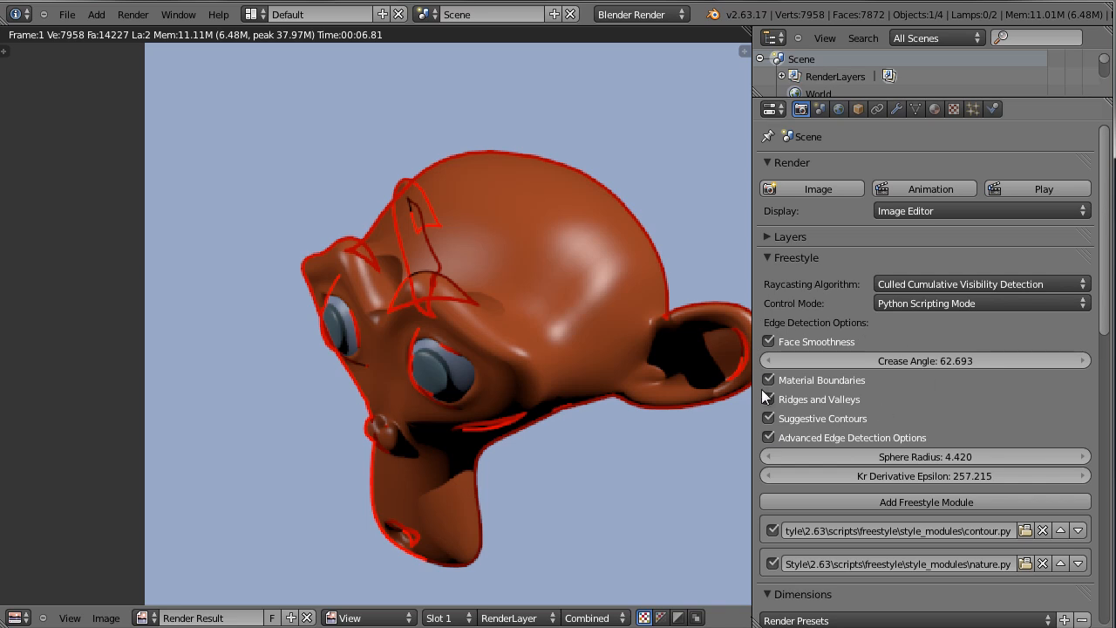
middle_click_drag(469, 188, 393, 189)
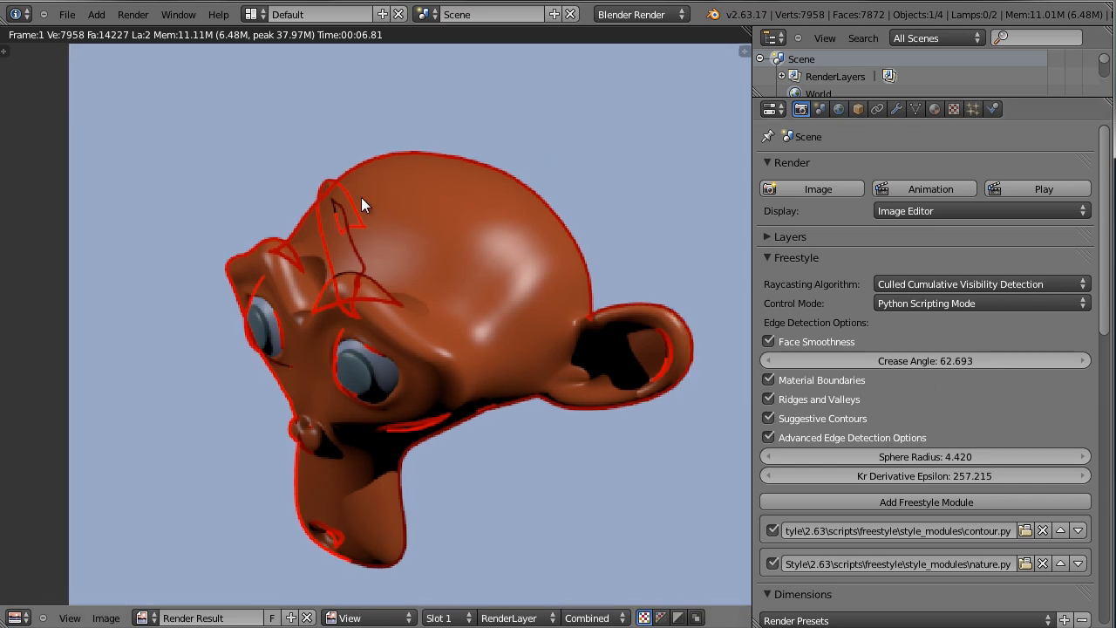
scroll(472, 217, "up", 2)
scroll(472, 226, "down", 4)
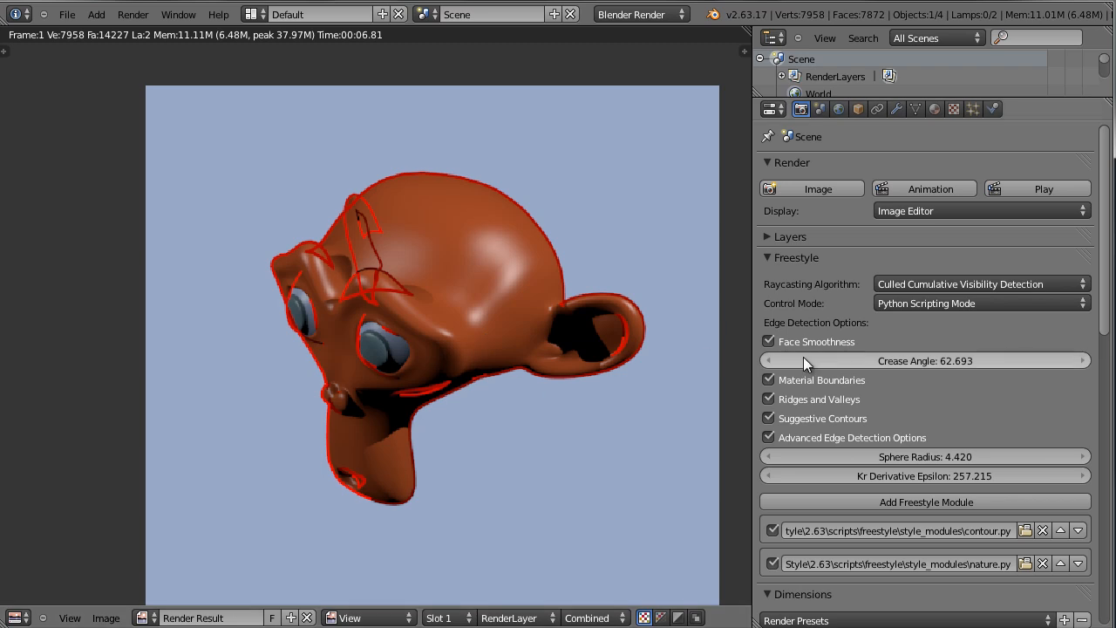
scroll(602, 395, "up", 3)
middle_click_drag(545, 377, 598, 416)
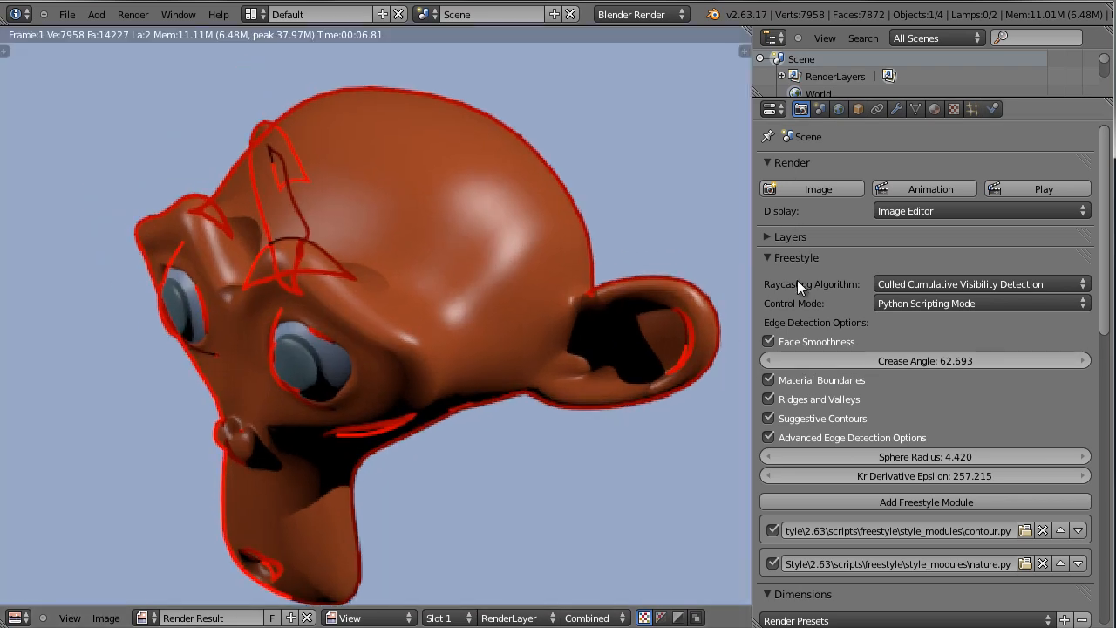
Switch the Freestyle control mode to Parameter Editor Mode, review the line set options and remove the existing line set.
left_click(1005, 304)
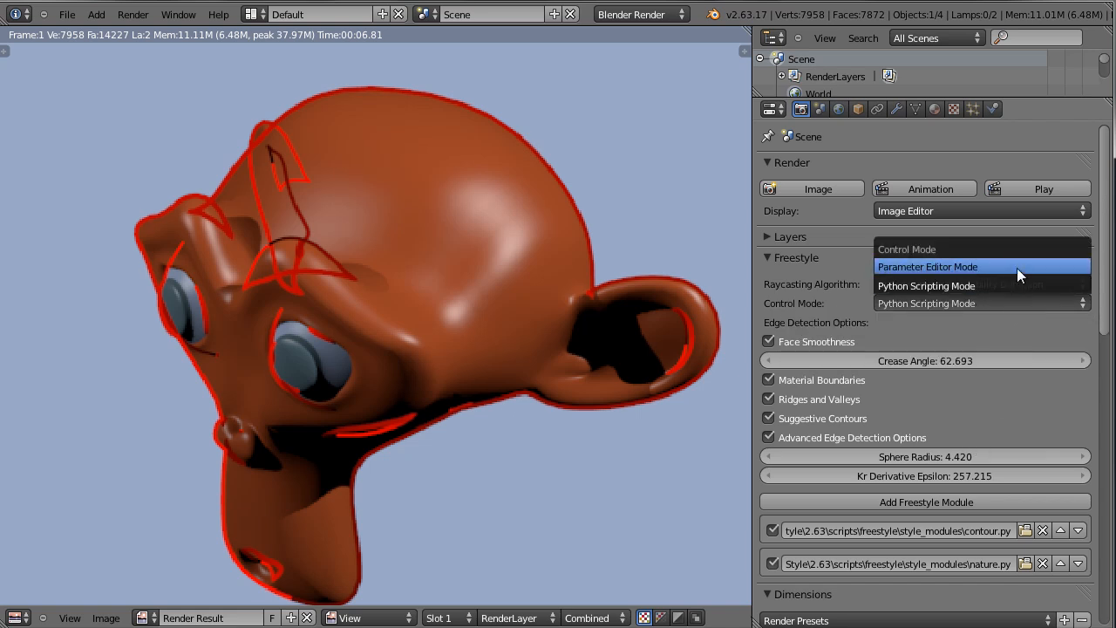
left_click(1017, 266)
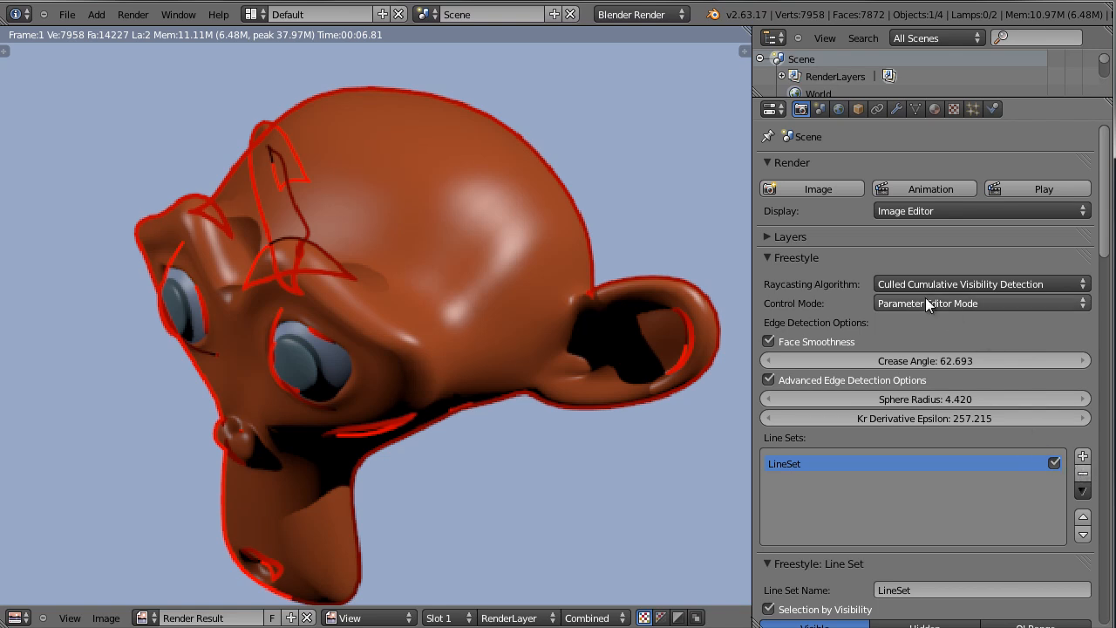
scroll(923, 339, "down", 5)
scroll(924, 353, "down", 7)
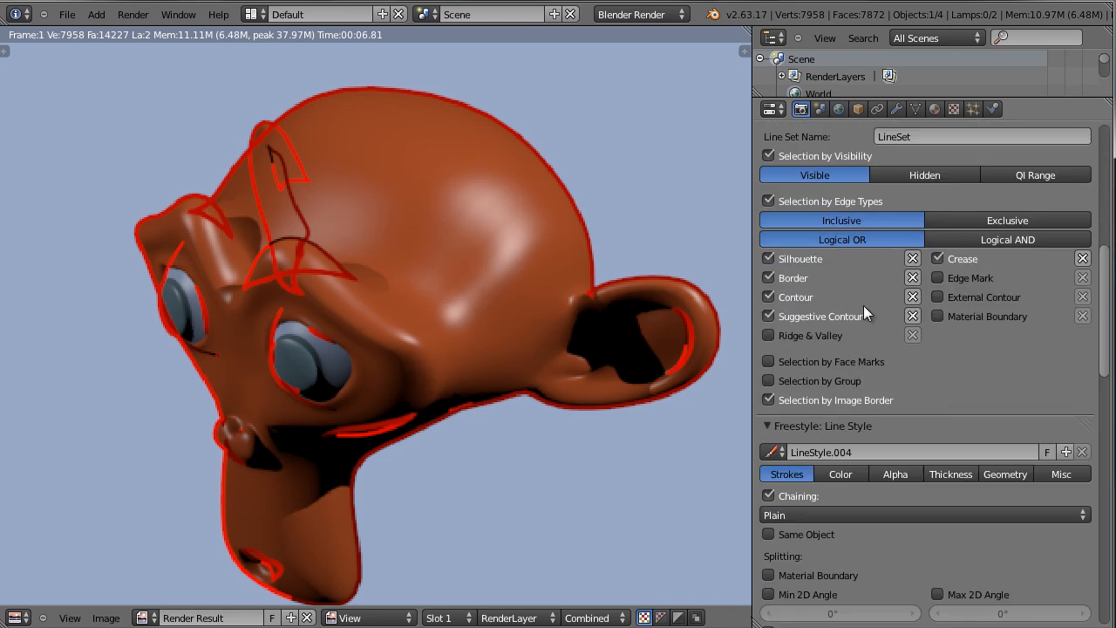
scroll(884, 336, "up", 4)
scroll(882, 333, "up", 7)
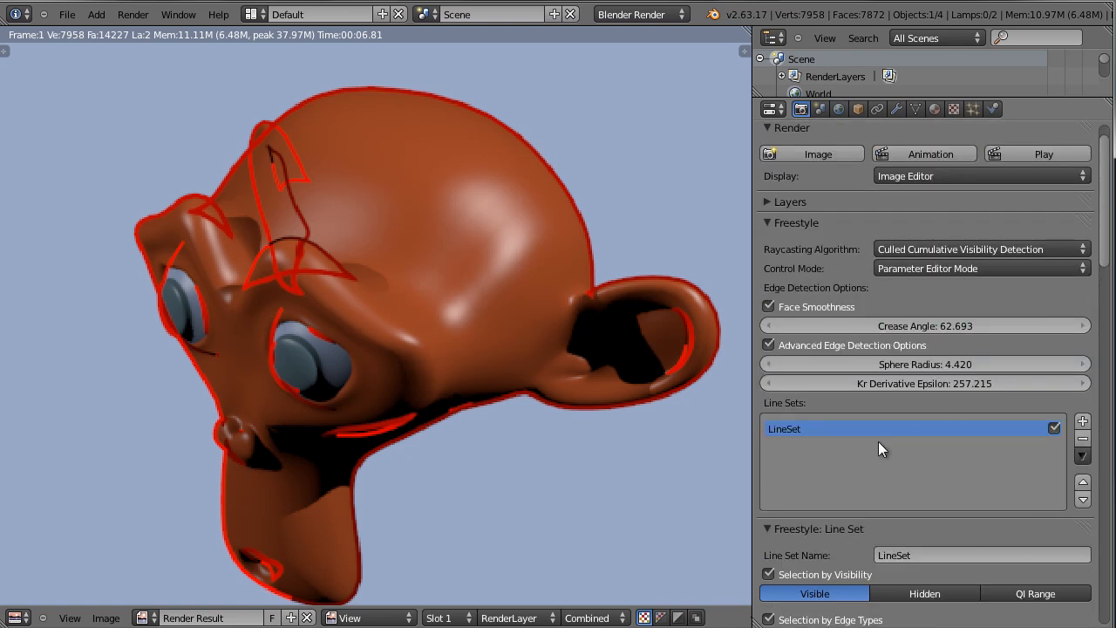
scroll(896, 444, "down", 4)
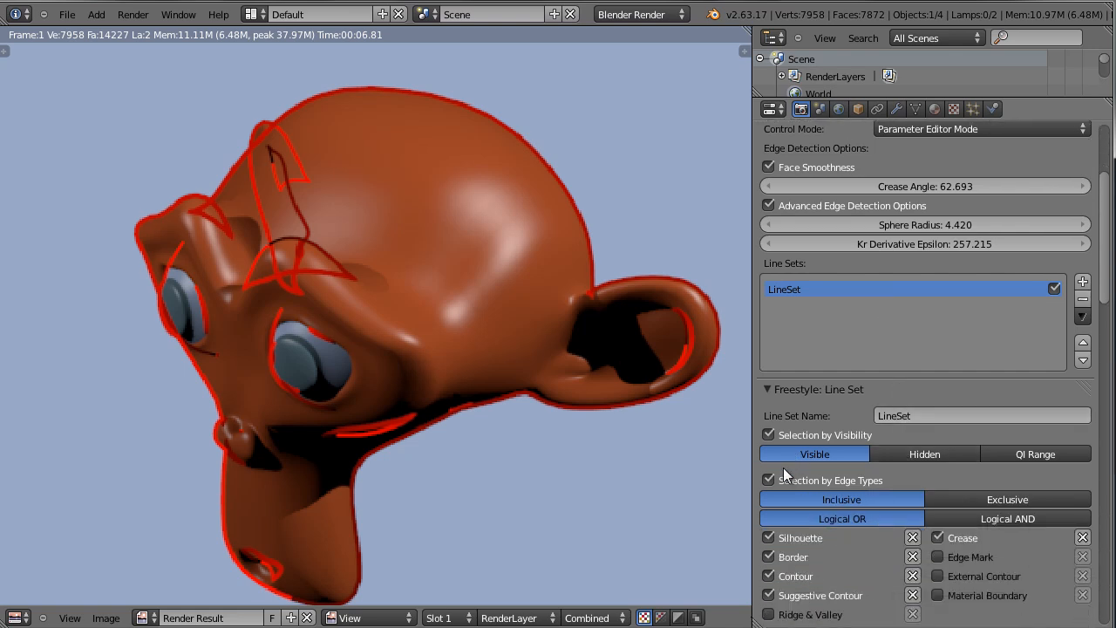
left_click(1082, 299)
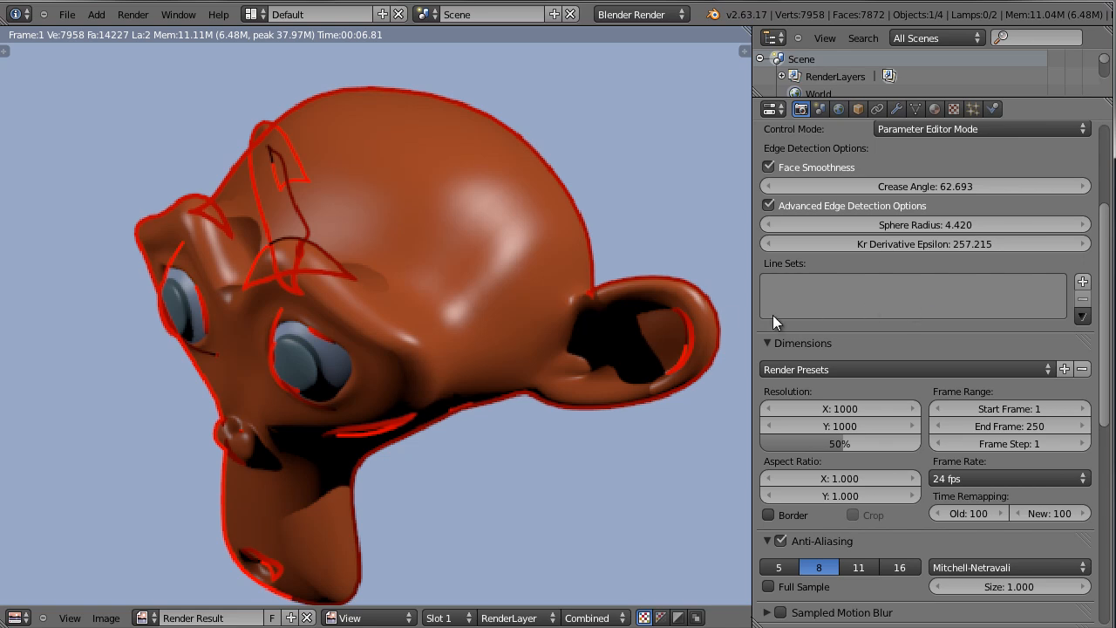
scroll(695, 317, "down", 1)
scroll(645, 391, "down", 1)
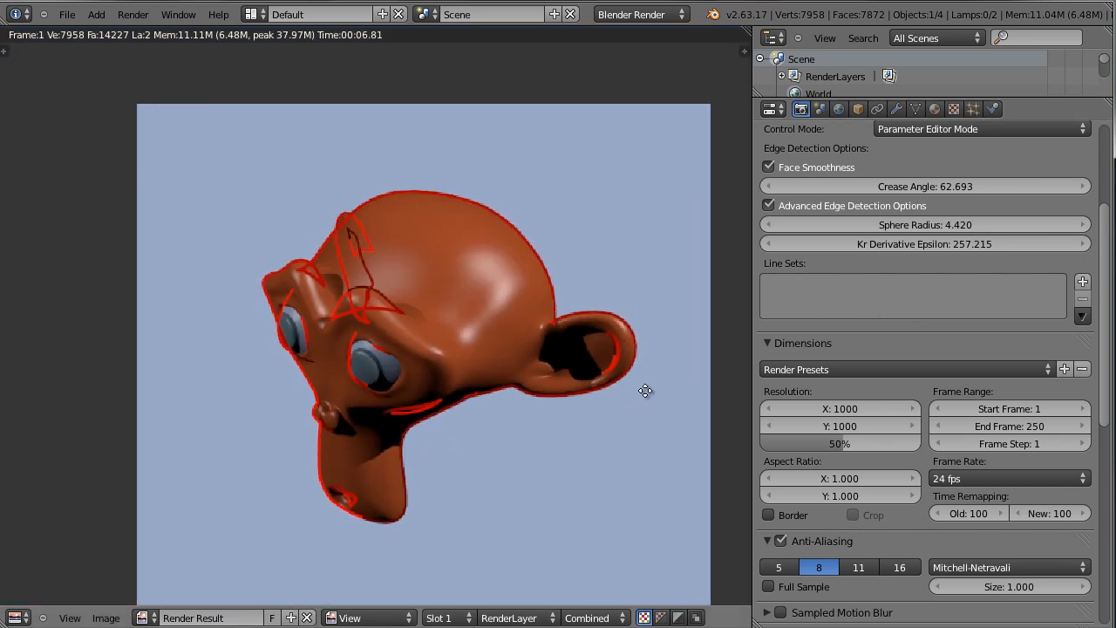
middle_click_drag(645, 390, 658, 375)
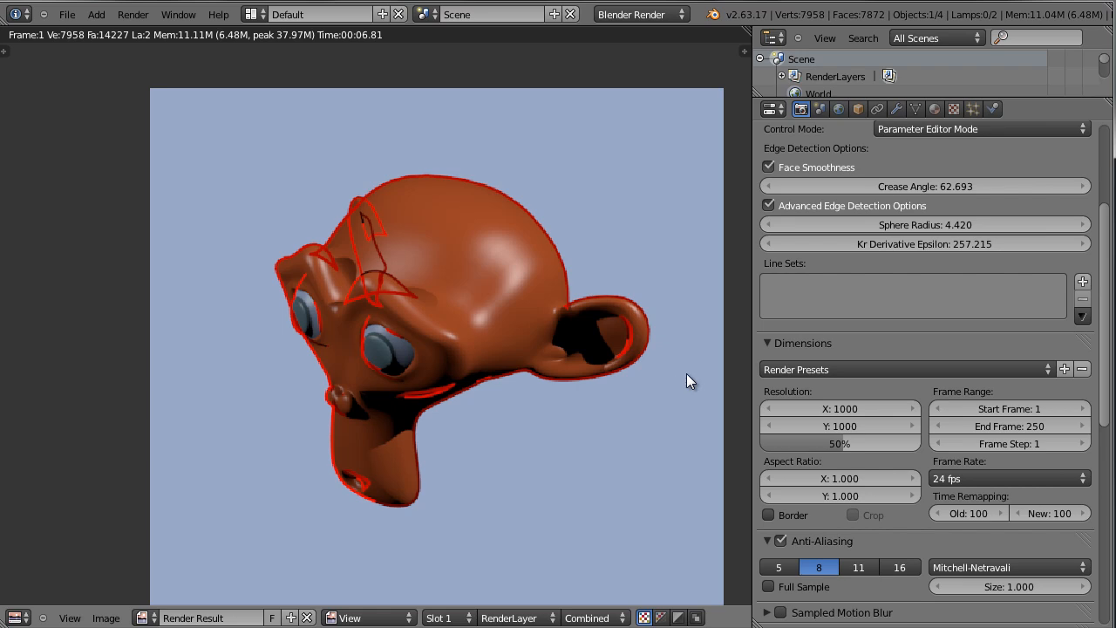
scroll(877, 299, "up", 2)
scroll(913, 256, "up", 2)
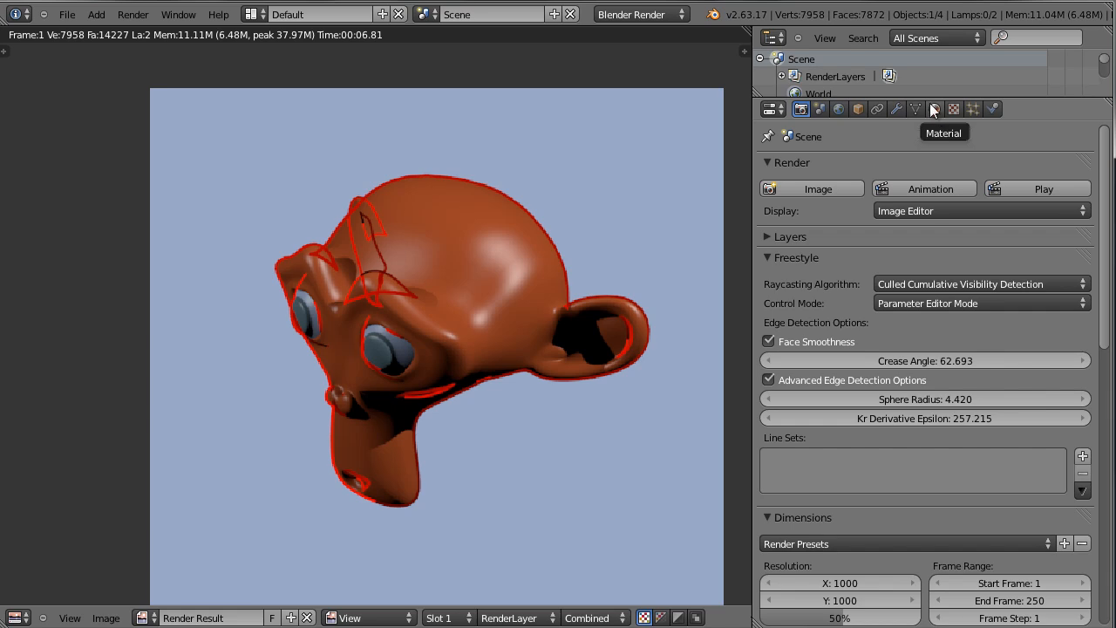
scroll(493, 322, "up", 2)
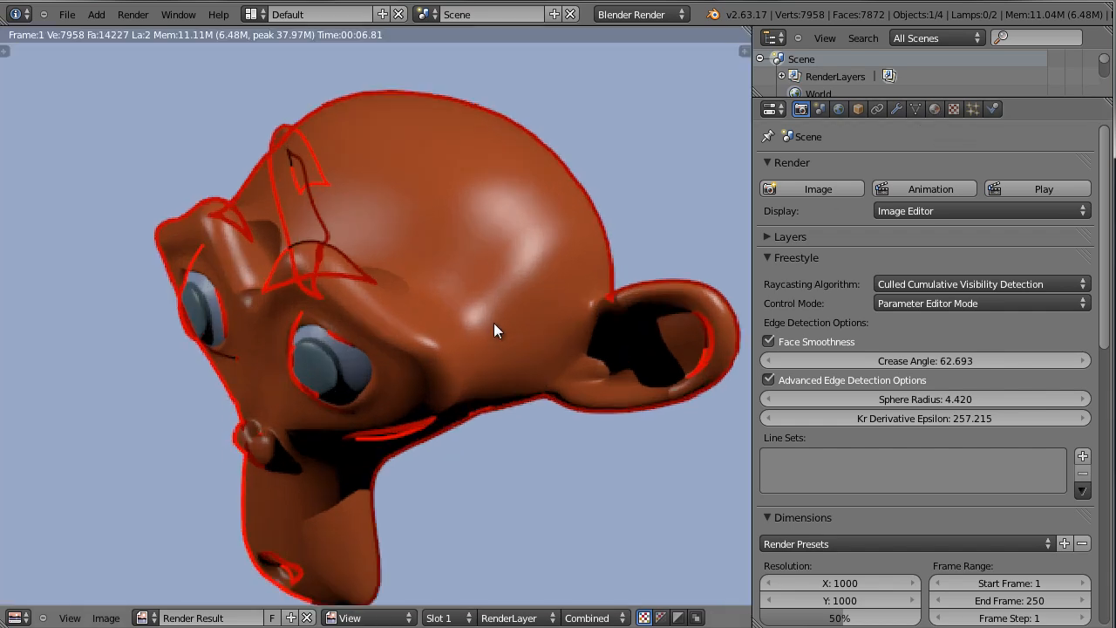
Make the monkey's three materials, Material, Material.001 and Material.002, shadeless and render the image.
left_click(931, 108)
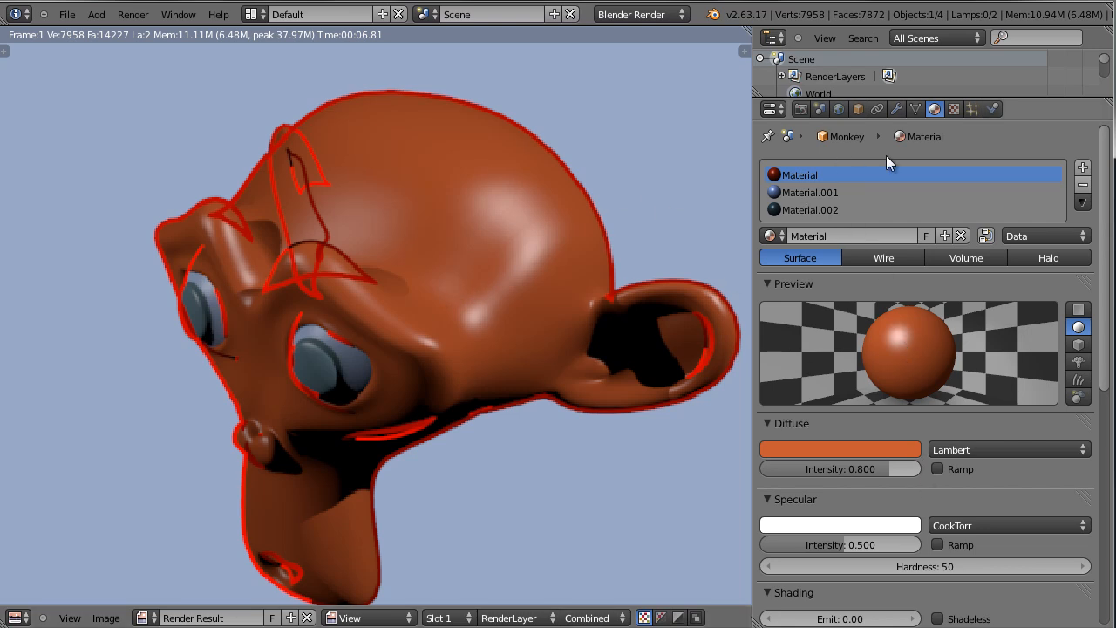
scroll(906, 393, "down", 3)
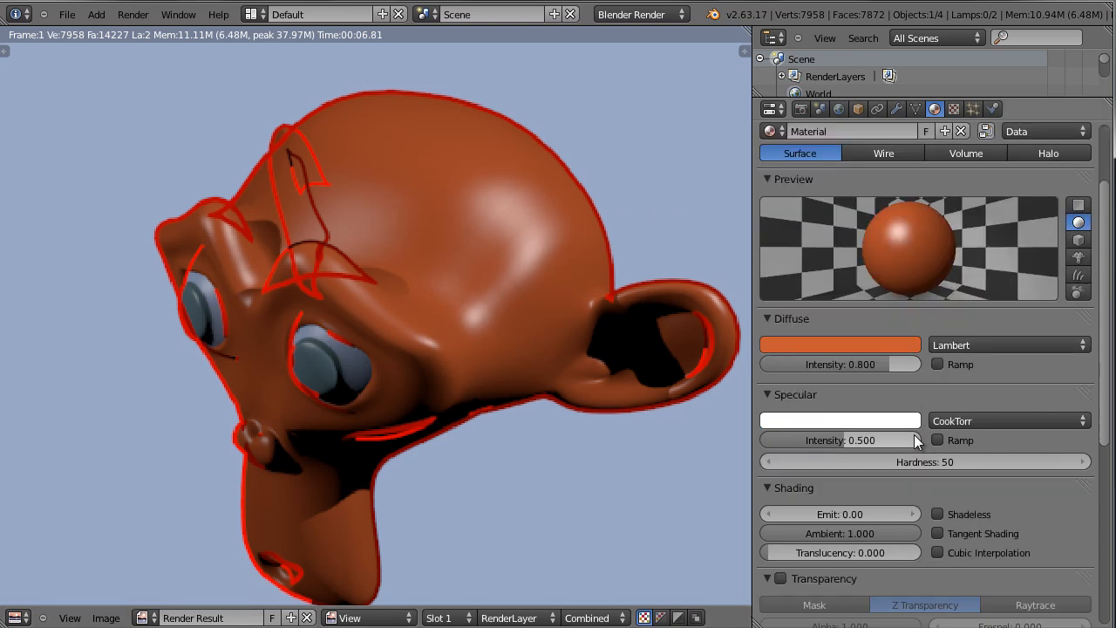
left_click(936, 515)
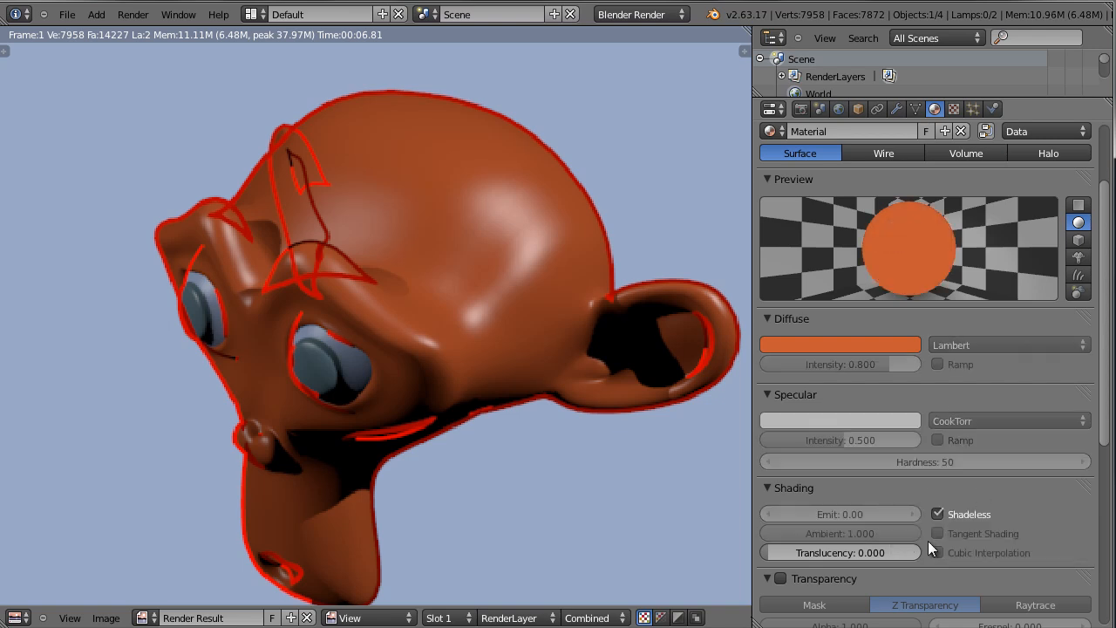
scroll(939, 445, "up", 3)
left_click(832, 191)
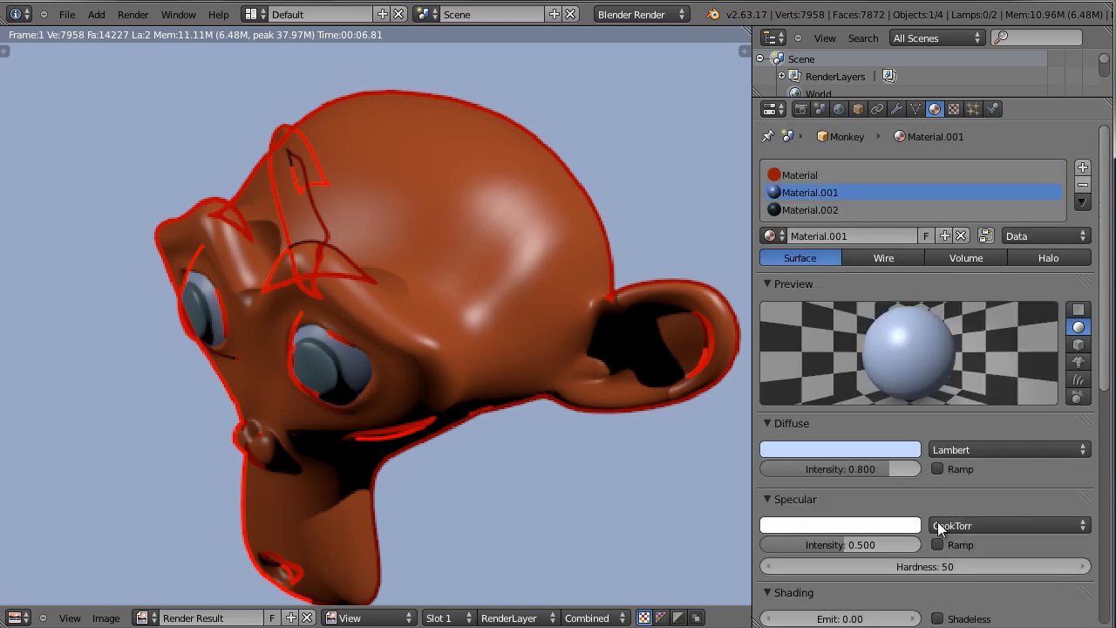
left_click(937, 618)
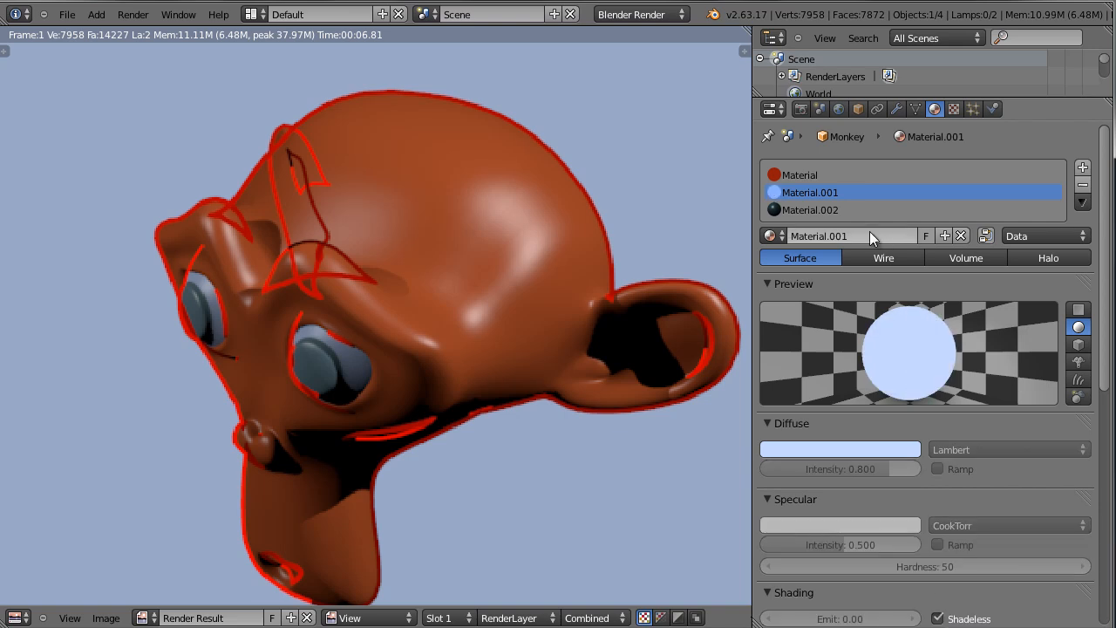
left_click(837, 209)
scroll(837, 262, "down", 3)
left_click(937, 513)
key("F12")
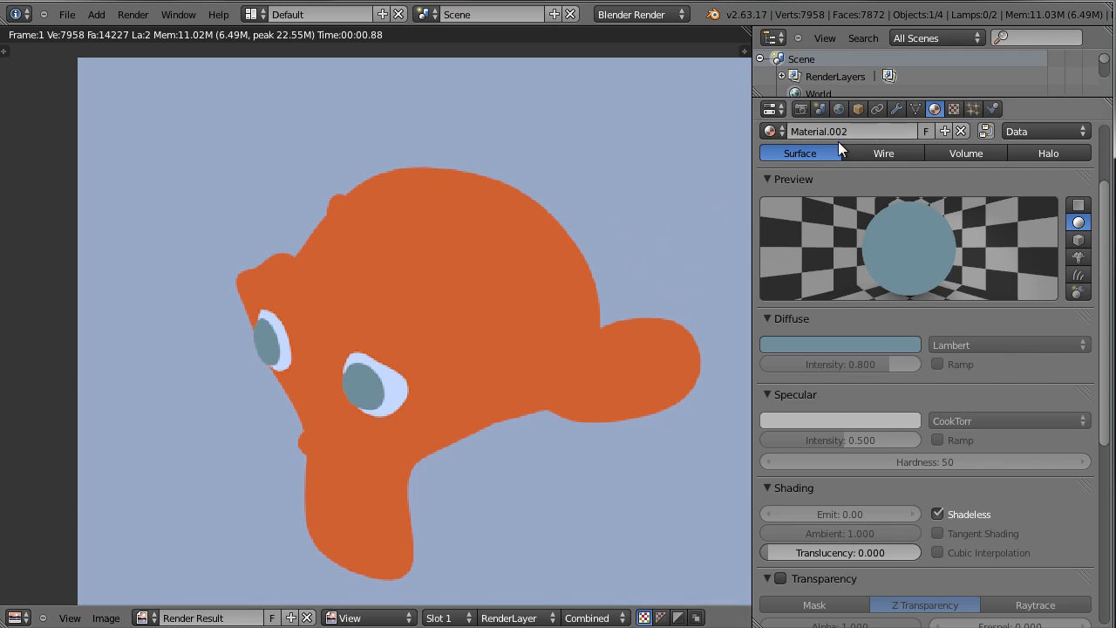
Add a new Freestyle line set in the render settings and name it LineSetNew.
left_click(803, 111)
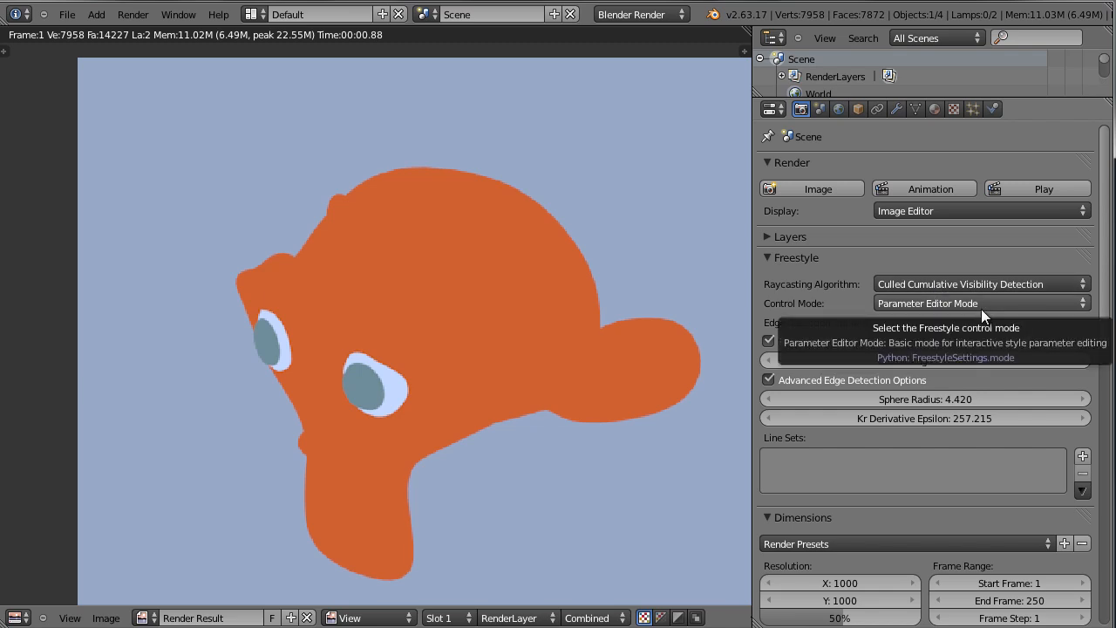
scroll(978, 466, "down", 2)
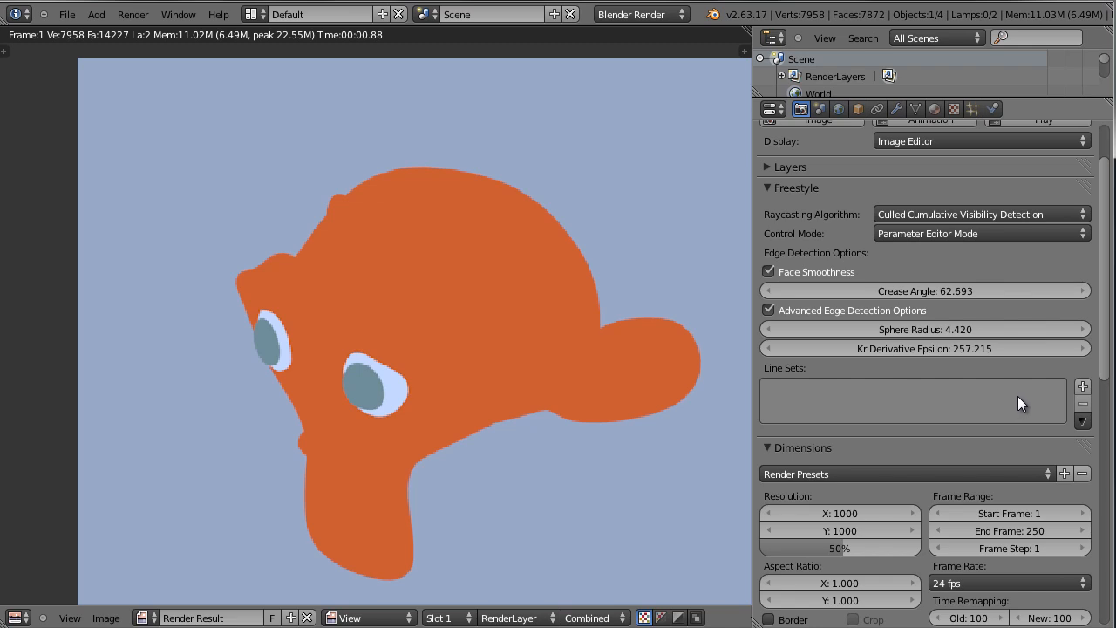
left_click(1083, 387)
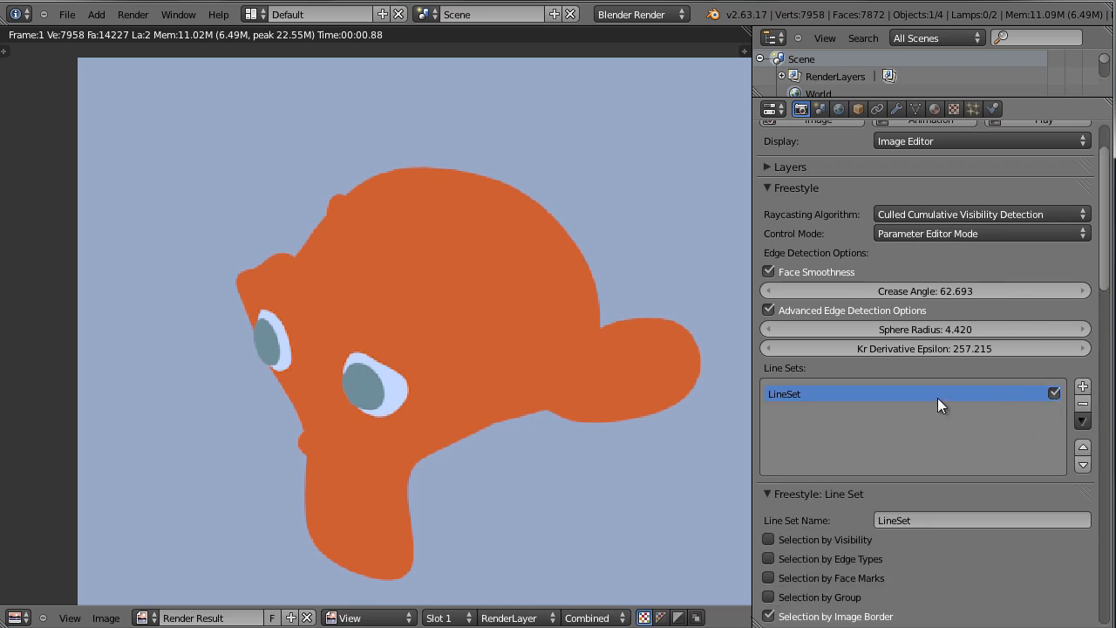
scroll(937, 398, "down", 2)
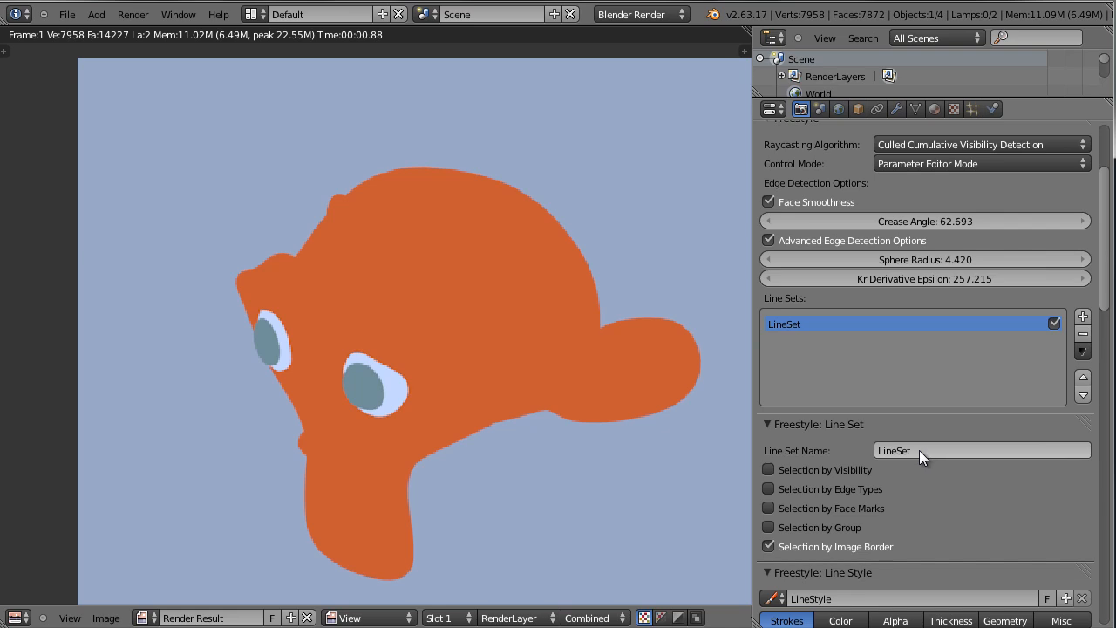
left_click(919, 449)
type("N")
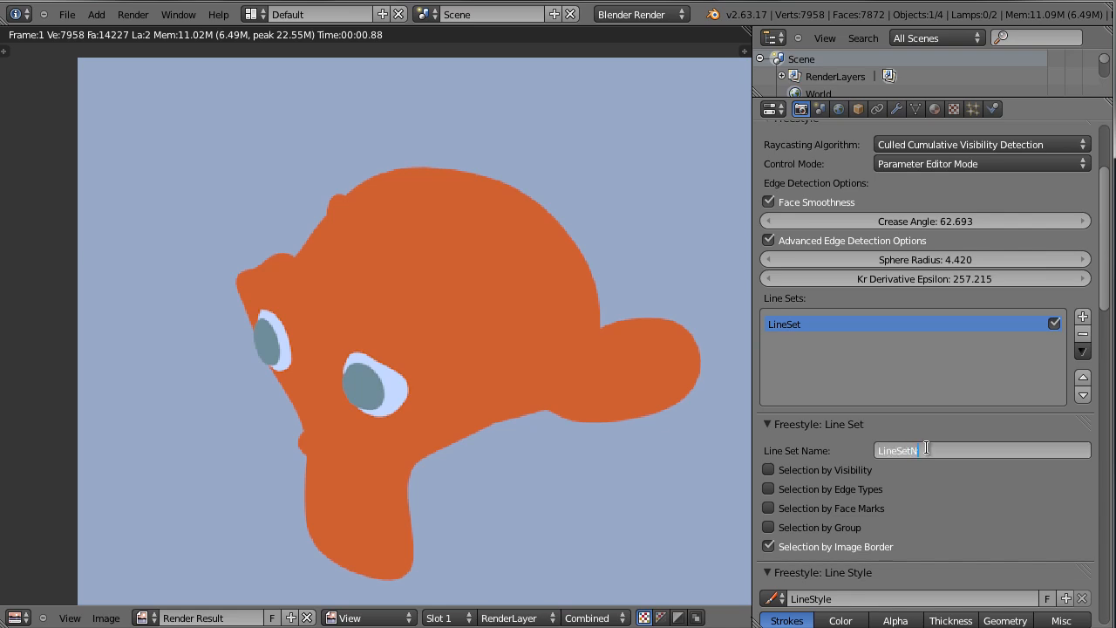
type("ew")
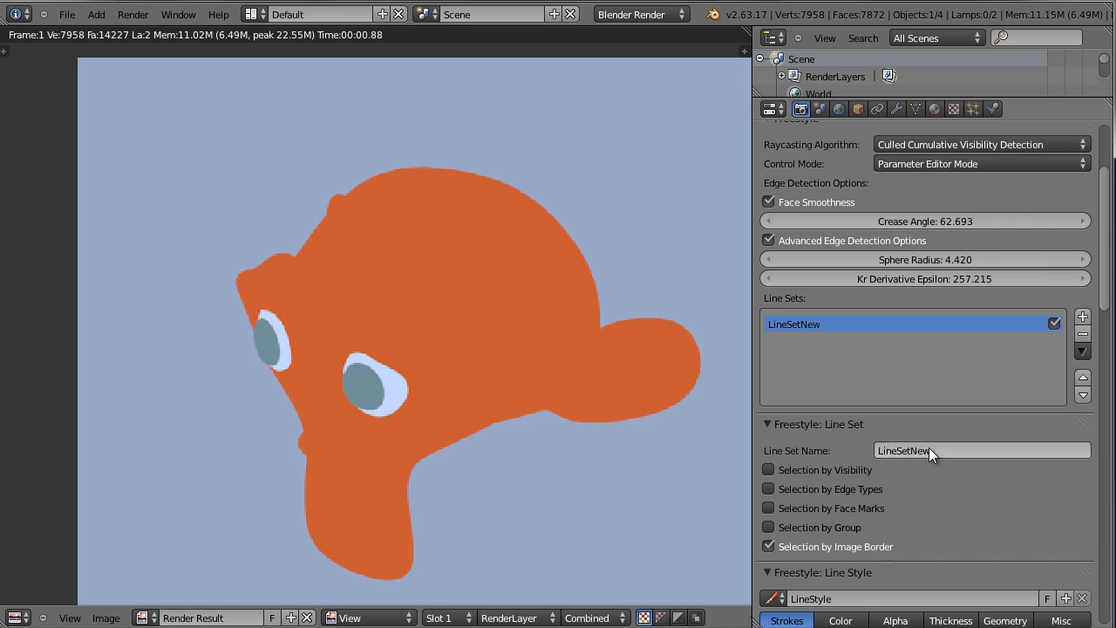
key("Return")
Enable Selection by Edge Types for LineSetNew, render the monkey and inspect the resulting lines.
scroll(909, 475, "down", 4)
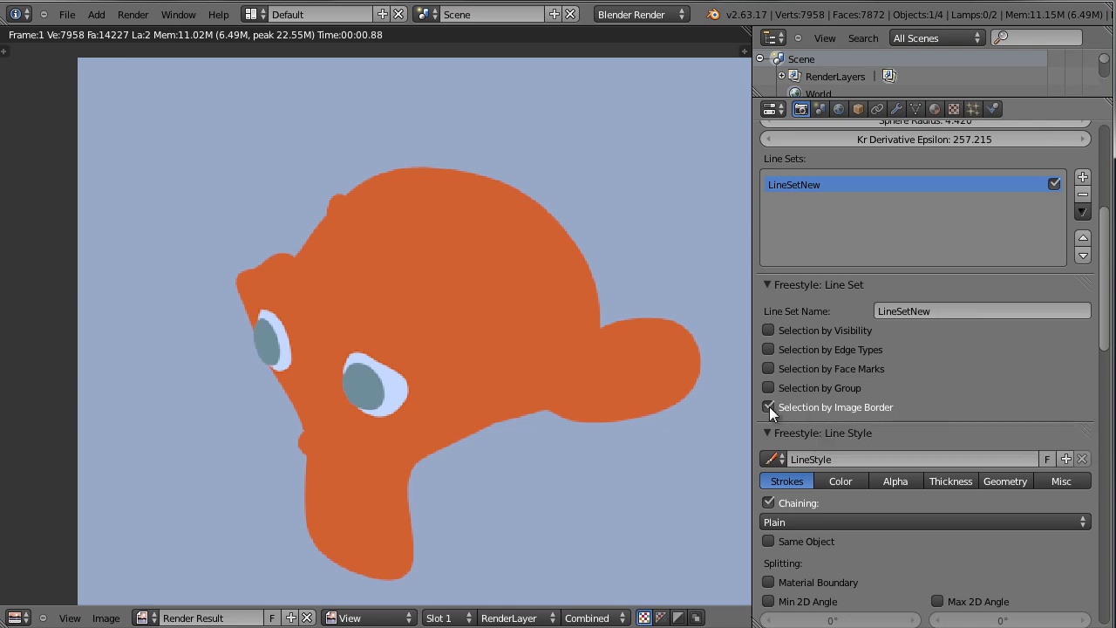
left_click(767, 348)
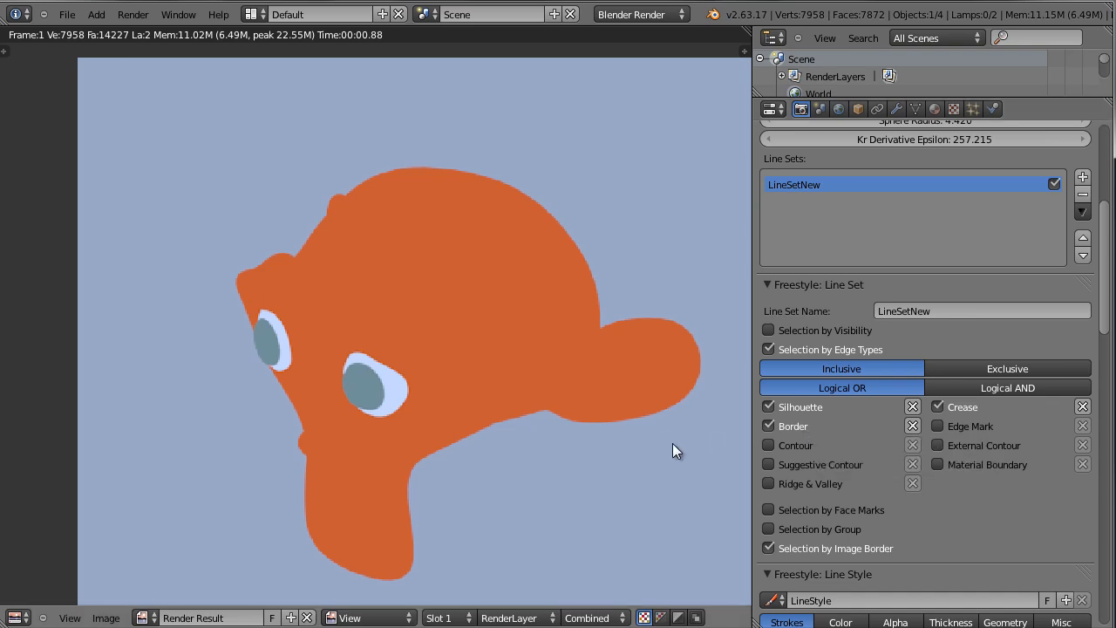
key("F12")
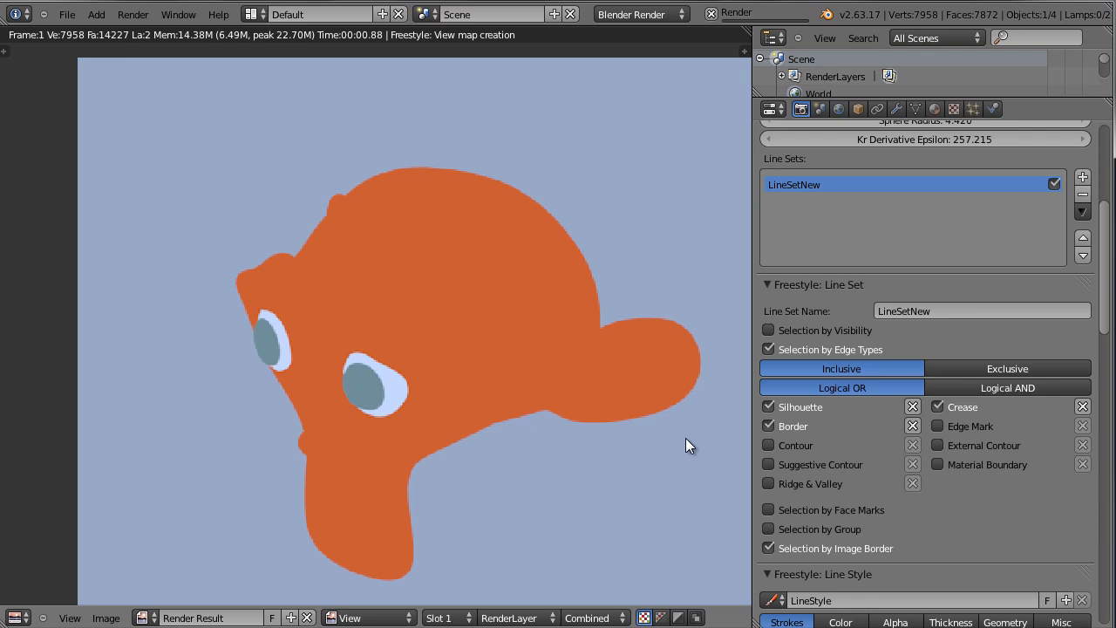
scroll(547, 400, "up", 3)
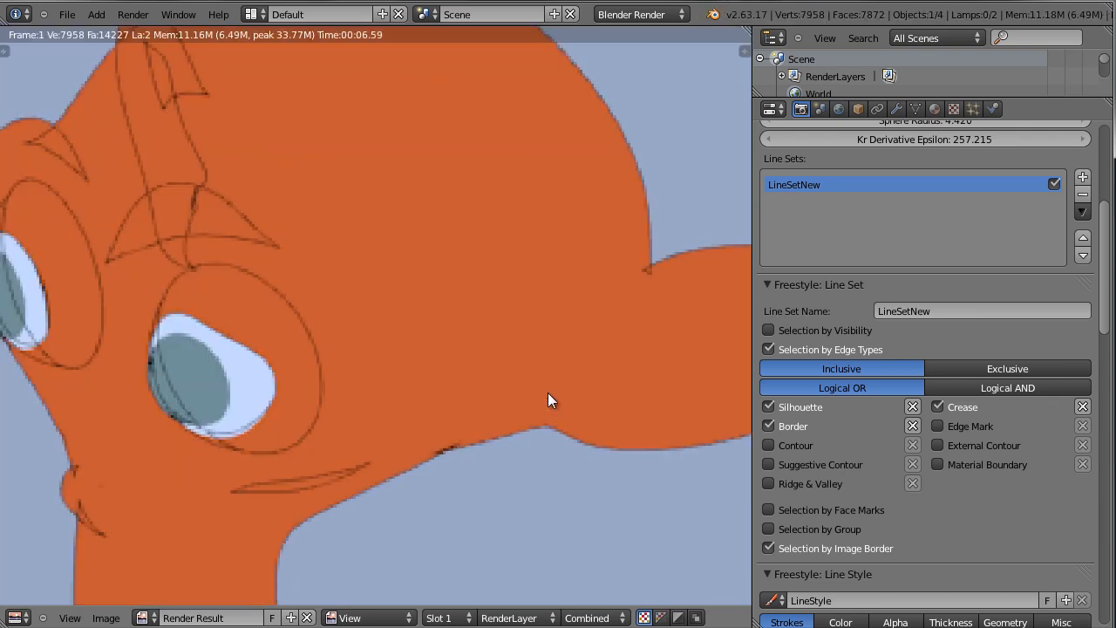
scroll(548, 394, "down", 4)
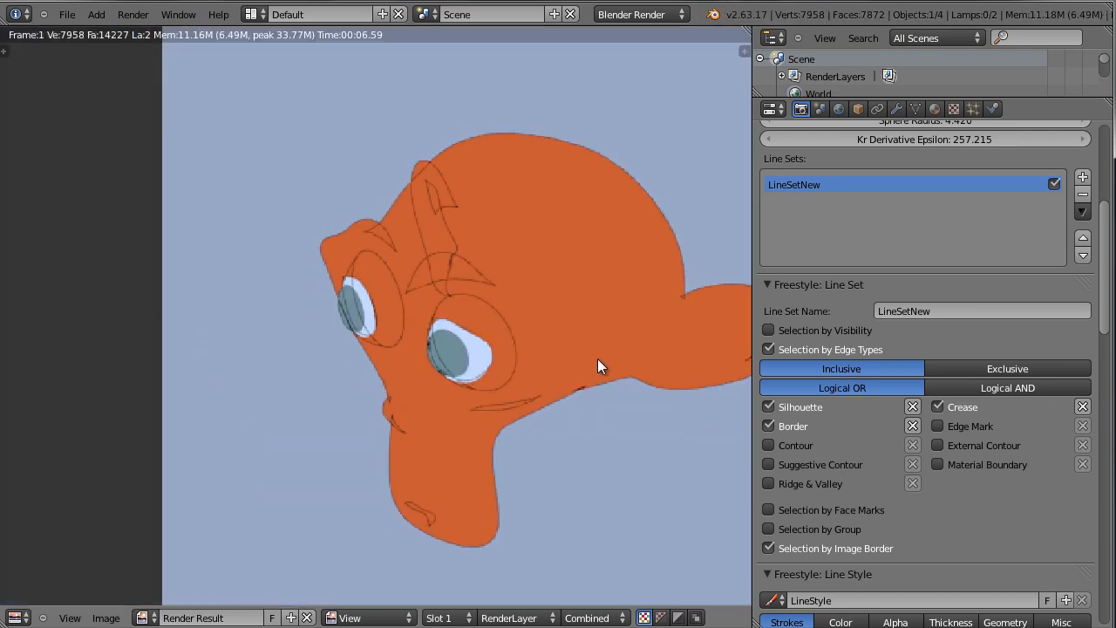
Enable Selection by Visibility for LineSetNew, restrict it to Hidden edges and render the monkey.
scroll(615, 366, "up", 1)
middle_click_drag(587, 350, 525, 358)
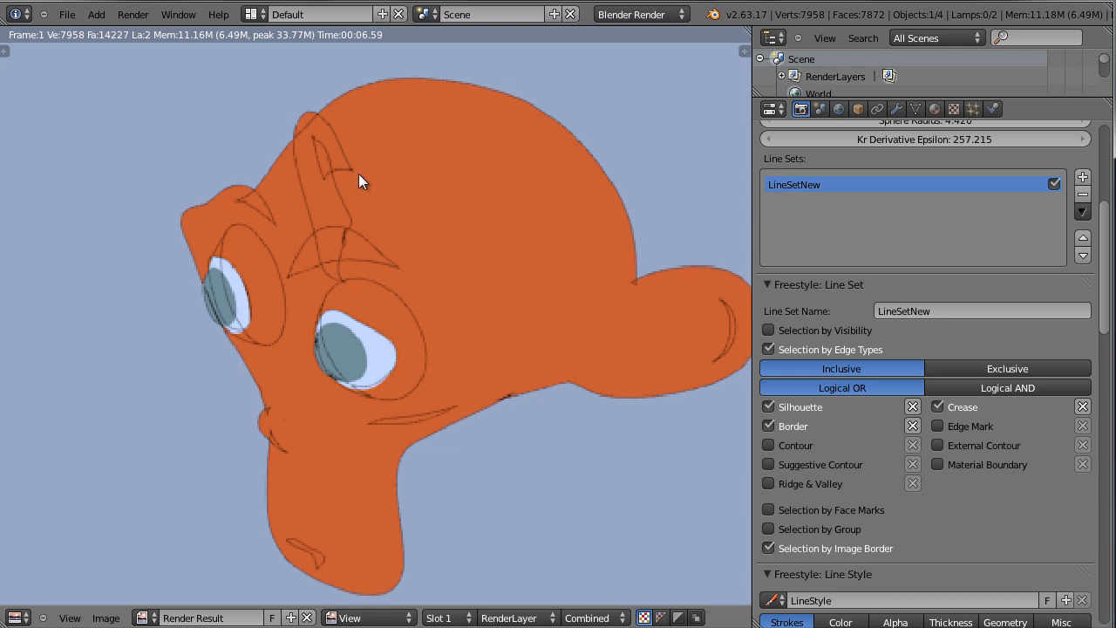
scroll(593, 401, "down", 1)
mouse_move(589, 410)
middle_mouse_down()
mouse_move(551, 365)
mouse_move(584, 415)
middle_mouse_up()
scroll(550, 365, "up", 1)
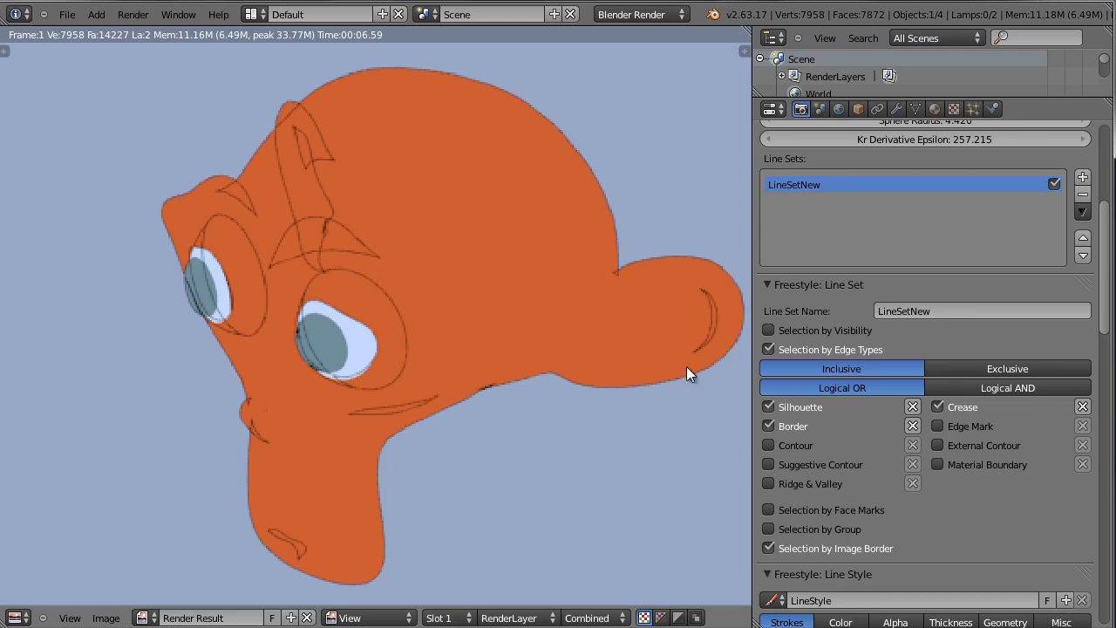
left_click(767, 331)
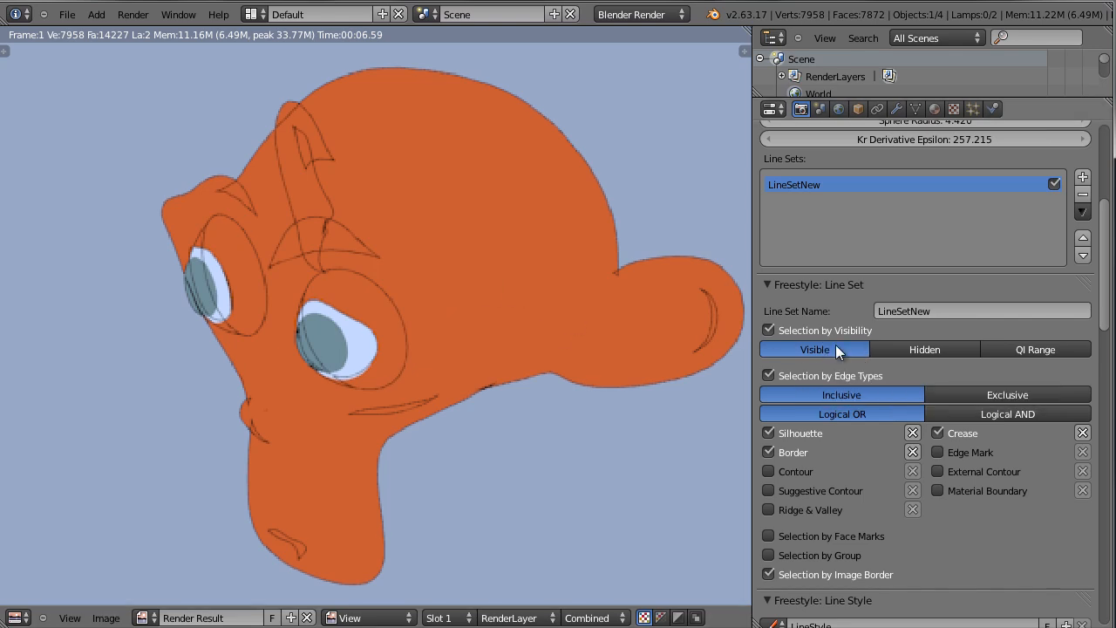
left_click(914, 350)
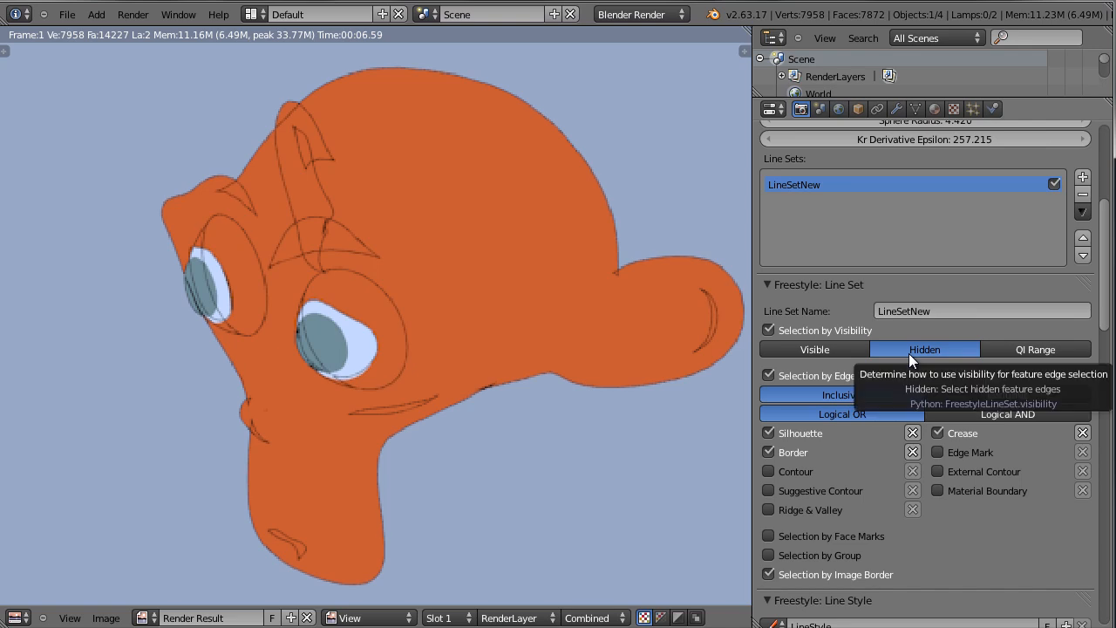
left_click(1070, 347)
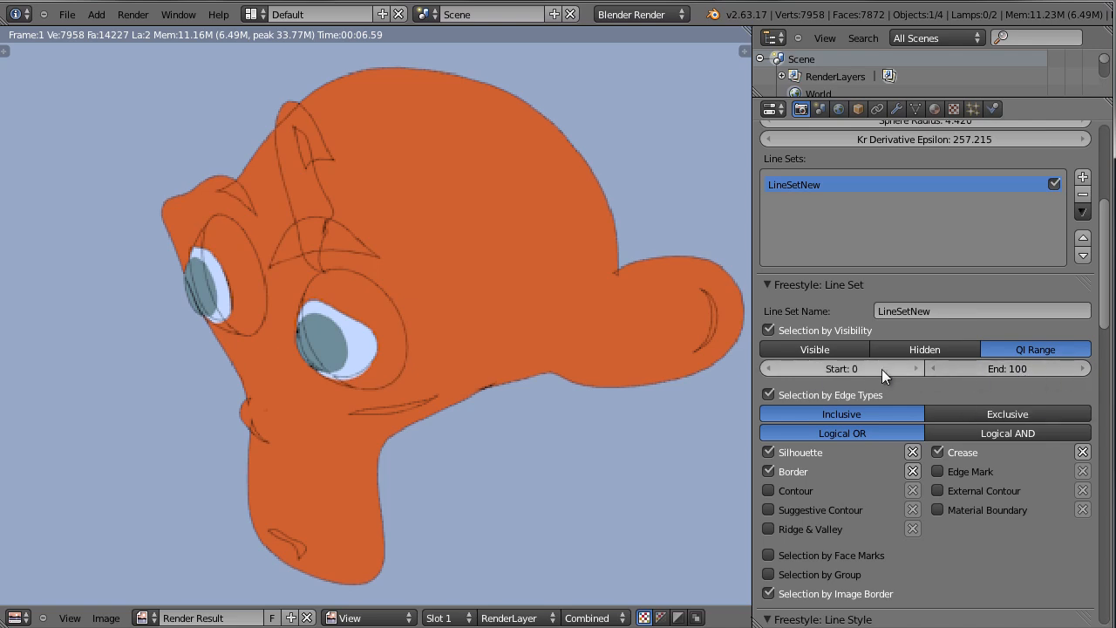
left_click(939, 350)
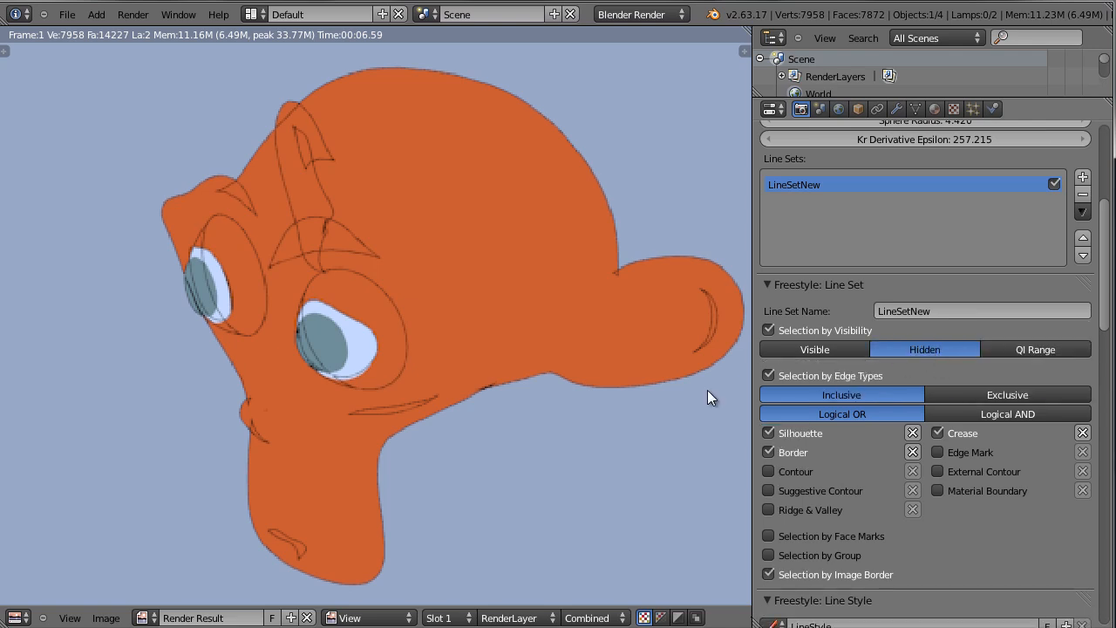
key("F12")
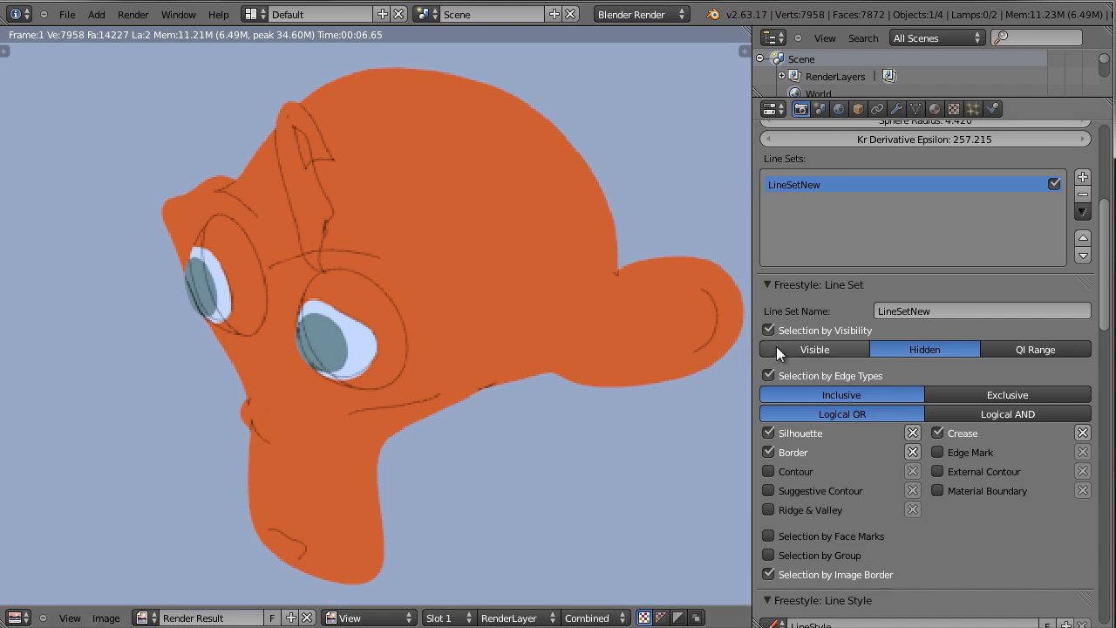
Set LineSetNew's visibility selection to Visible, then enable the Contour edge type, rendering the monkey after each change.
left_click(841, 344)
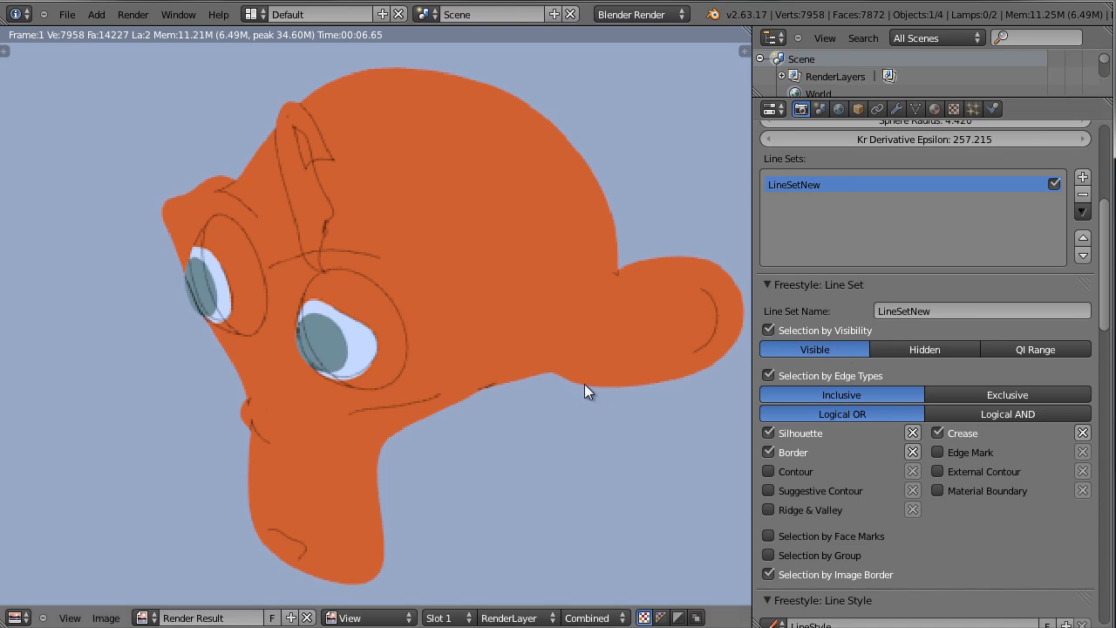
key("F12")
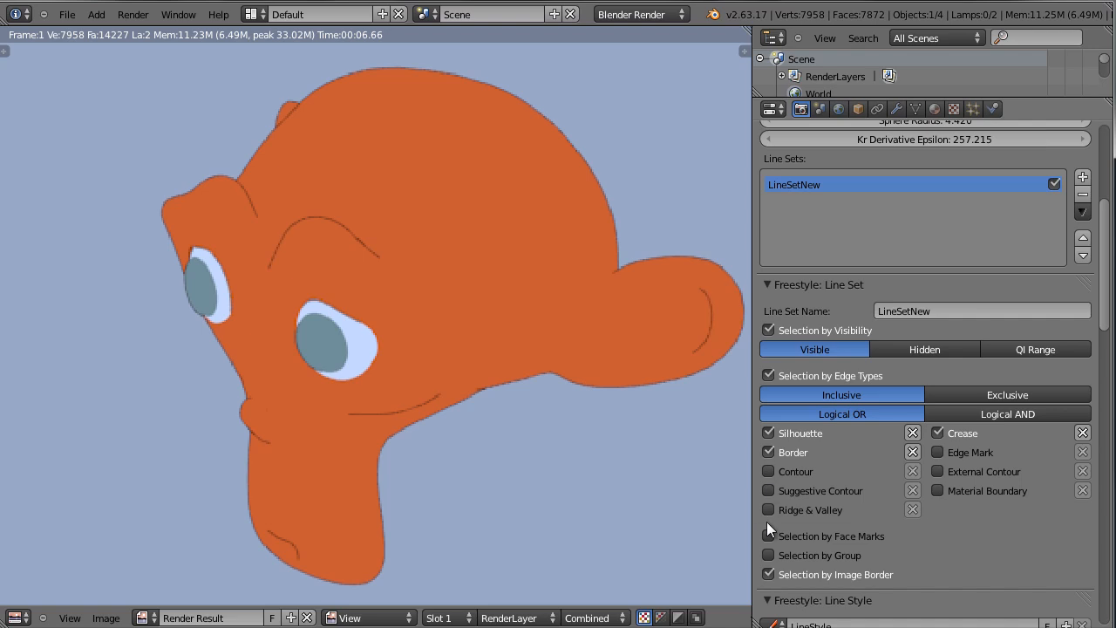
left_click(768, 472)
key("F12")
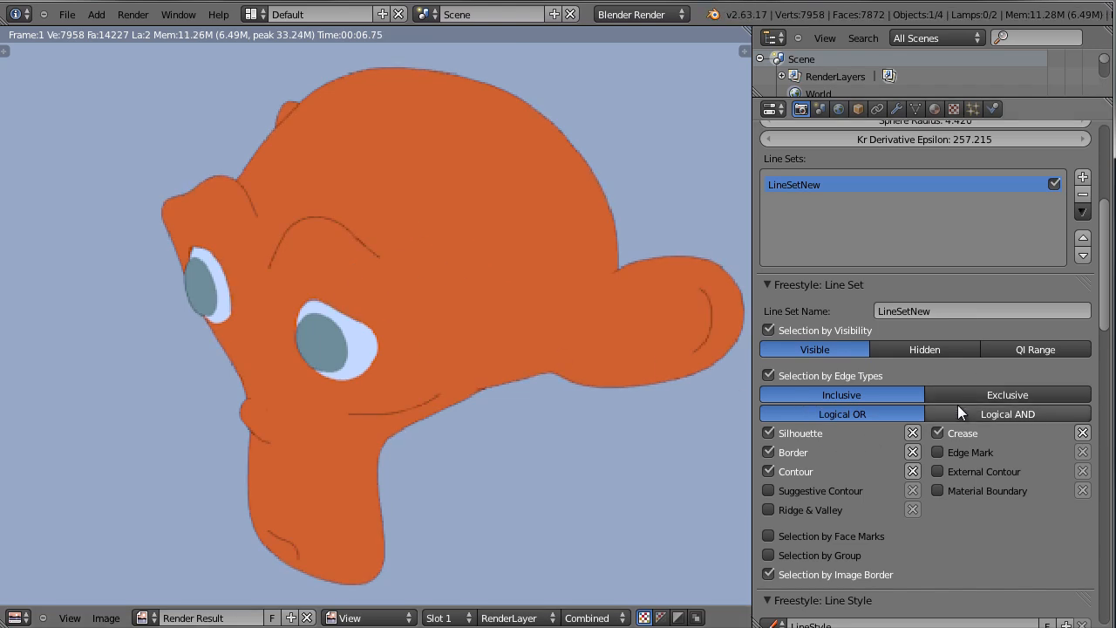
Set the Freestyle Kr Derivative Epsilon to -41 and render the monkey.
scroll(950, 392, "up", 3)
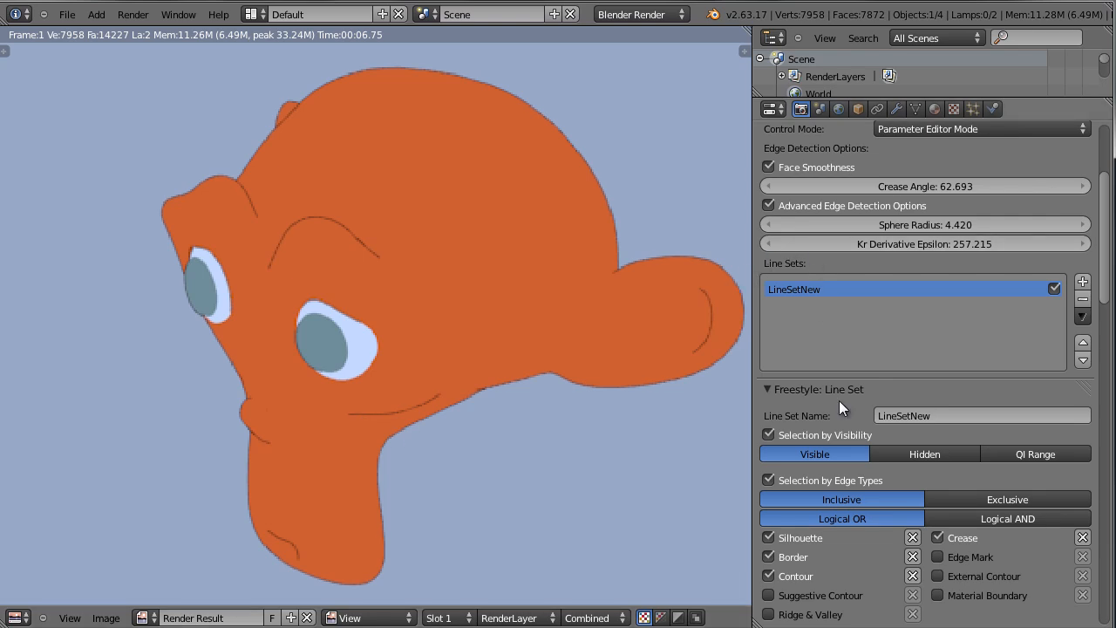
scroll(846, 409, "down", 1)
scroll(897, 218, "up", 2)
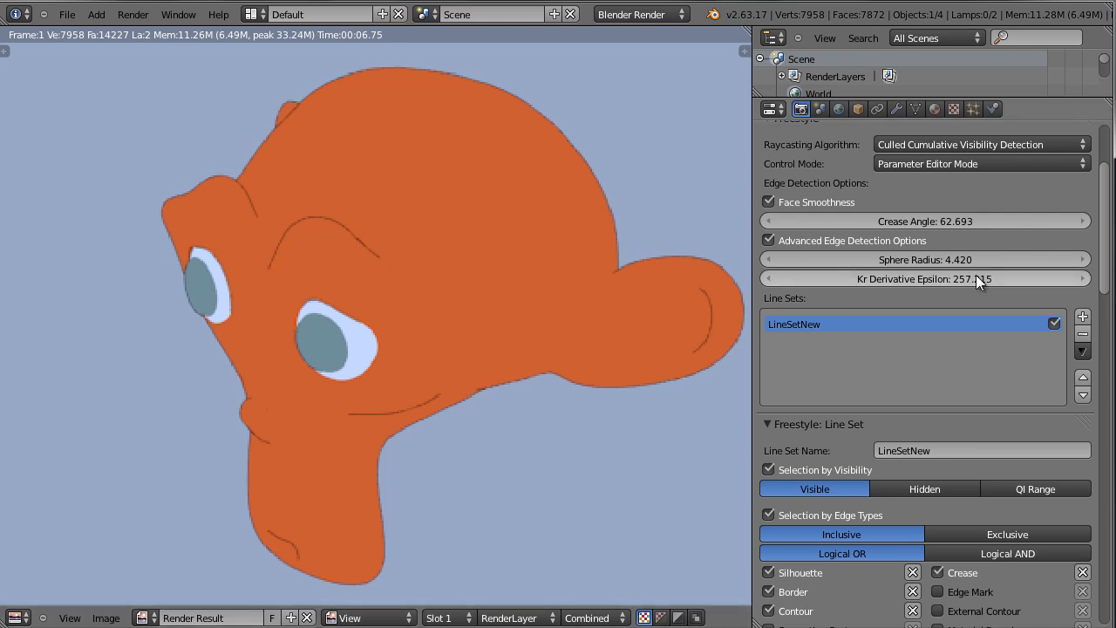
left_click_drag(978, 277, 742, 297)
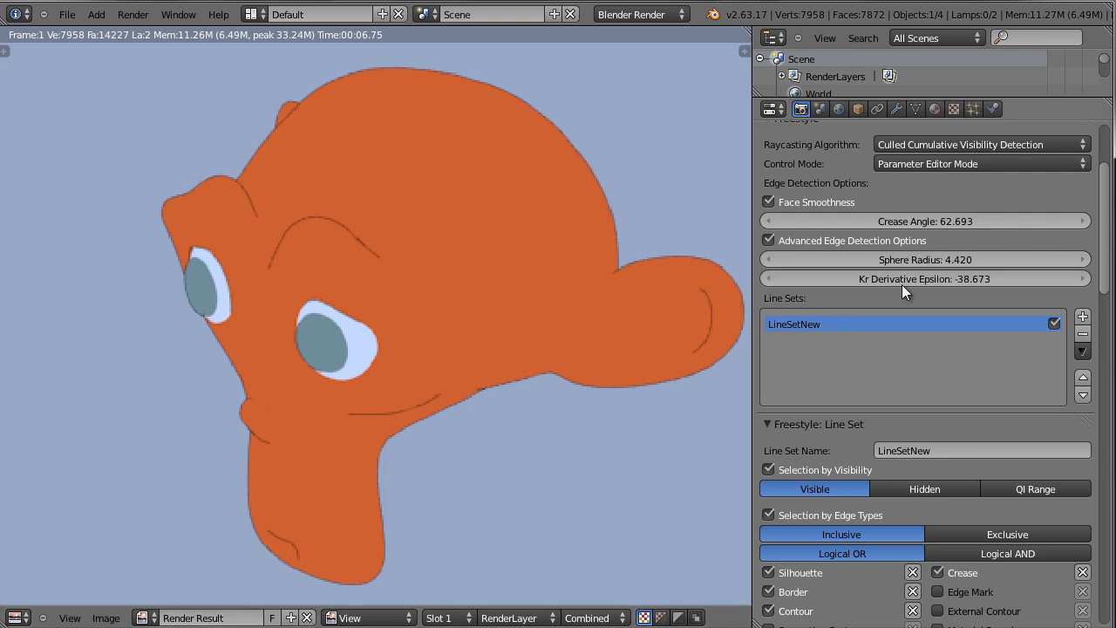
left_click(961, 274)
key("BackSpace")
type("1")
key("Return")
key("F12")
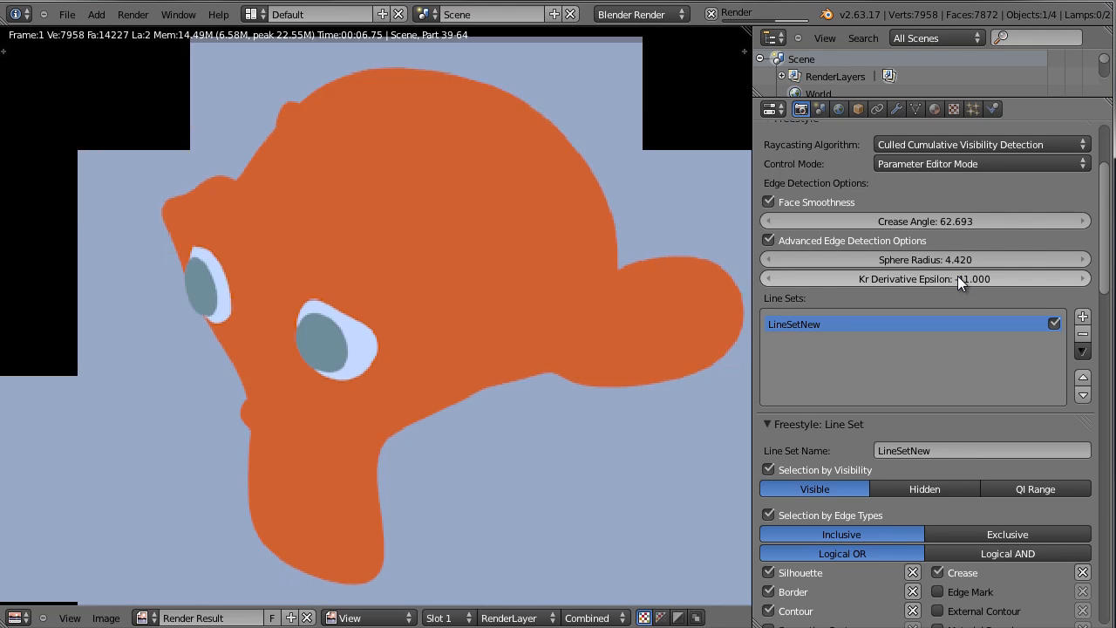
scroll(723, 310, "down", 1)
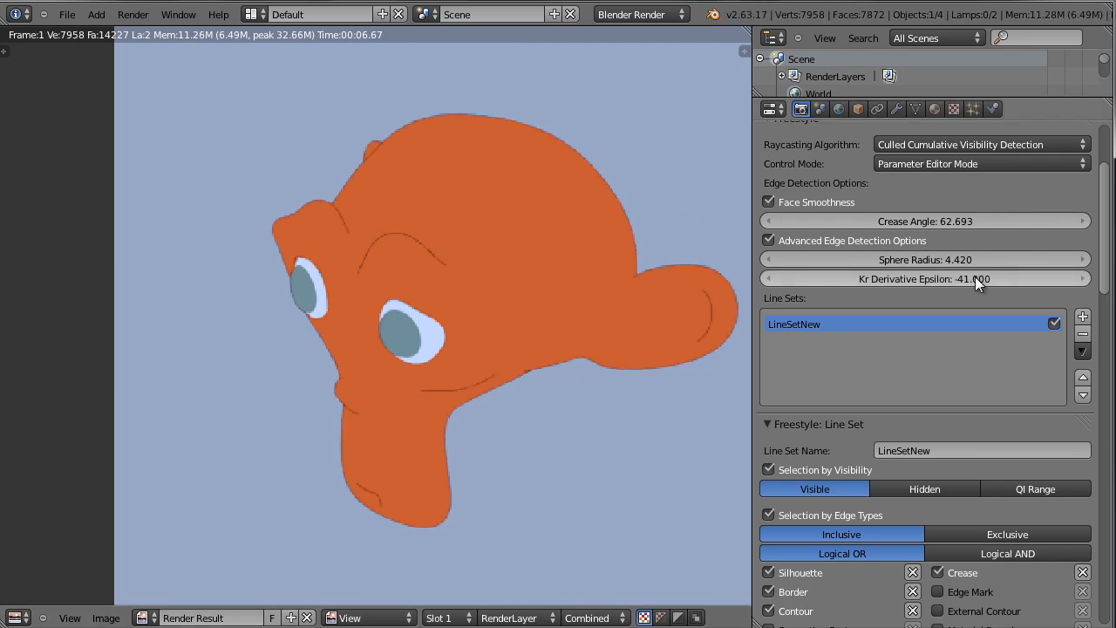
Lower the Kr Derivative Epsilon to about -69.28, enable the Suggestive Contour edge type and render the monkey.
left_click_drag(974, 277, 901, 287)
scroll(863, 453, "down", 2)
scroll(863, 452, "down", 1)
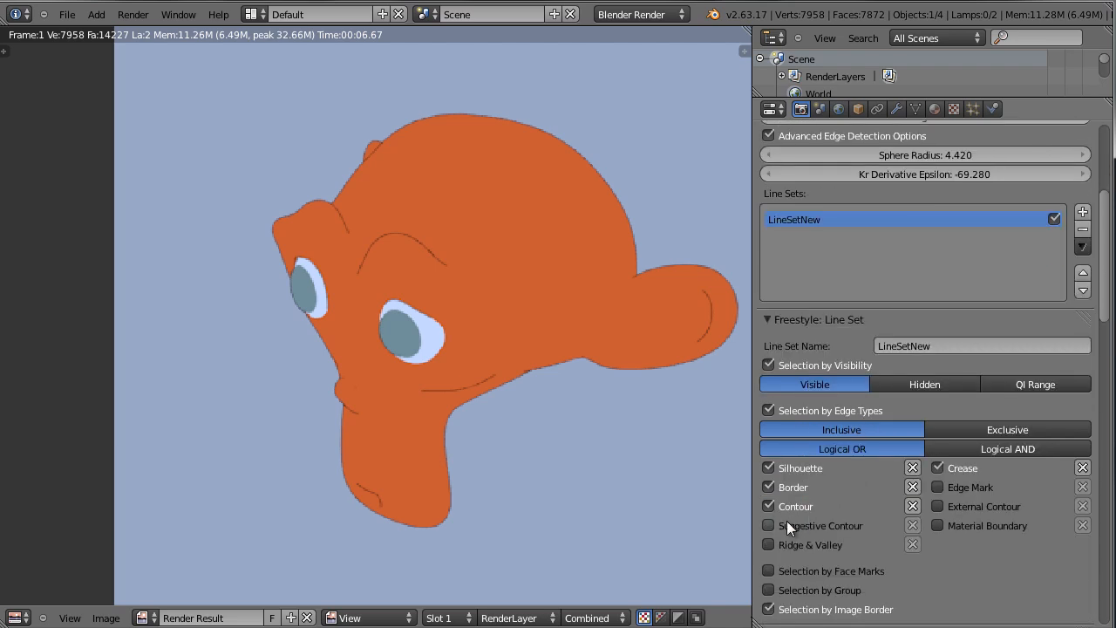
left_click(769, 525)
key("F12")
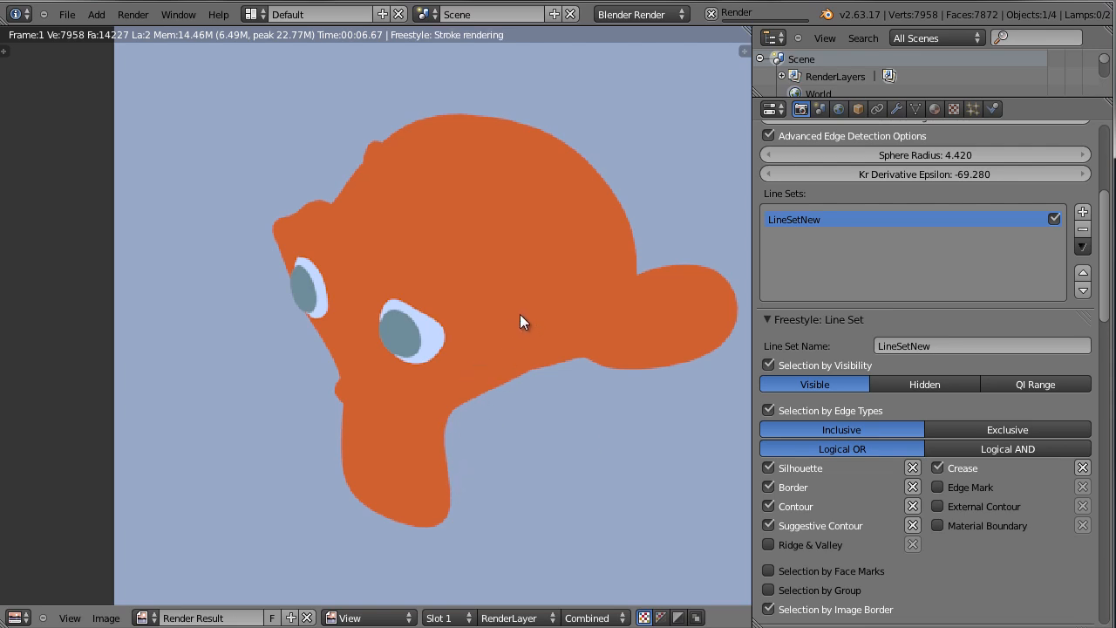
scroll(490, 310, "up", 2)
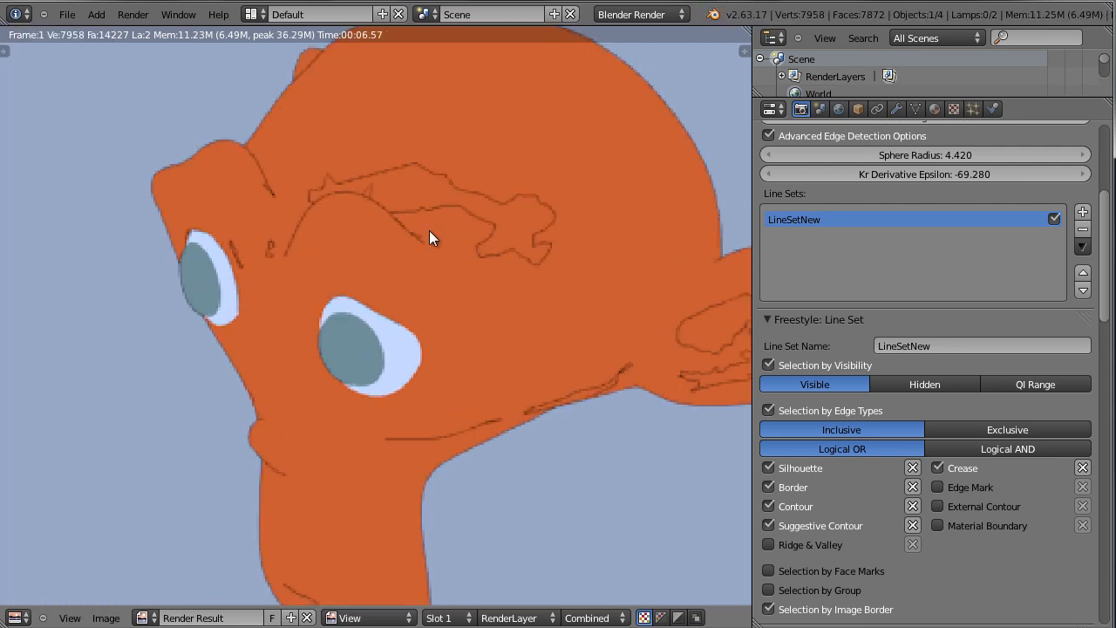
scroll(428, 232, "down", 2)
scroll(360, 217, "up", 1)
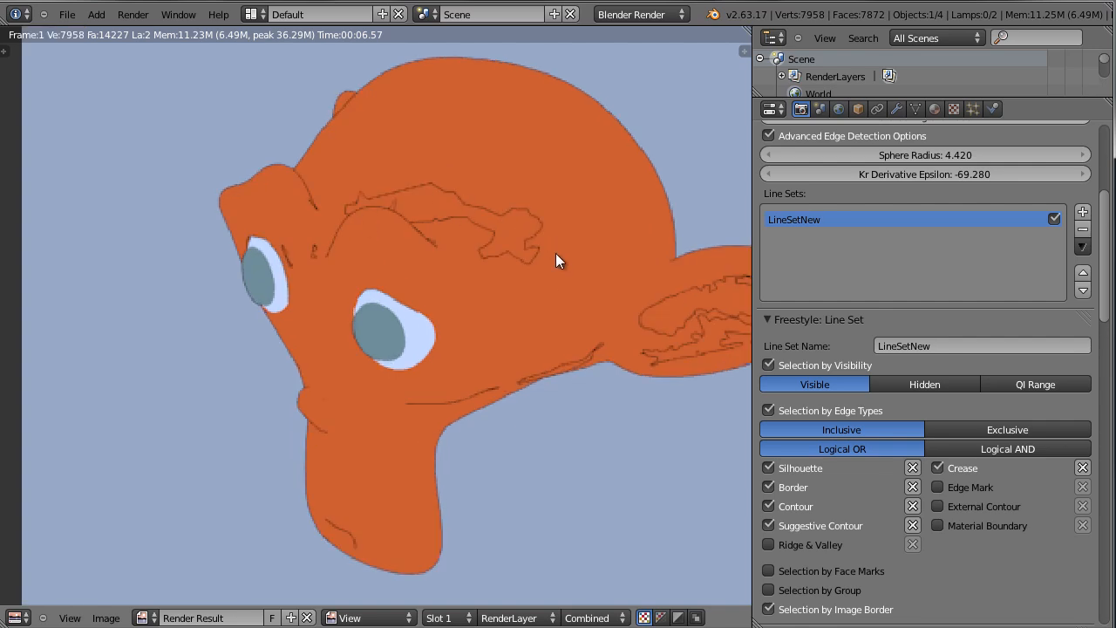
middle_click_drag(569, 305, 510, 314)
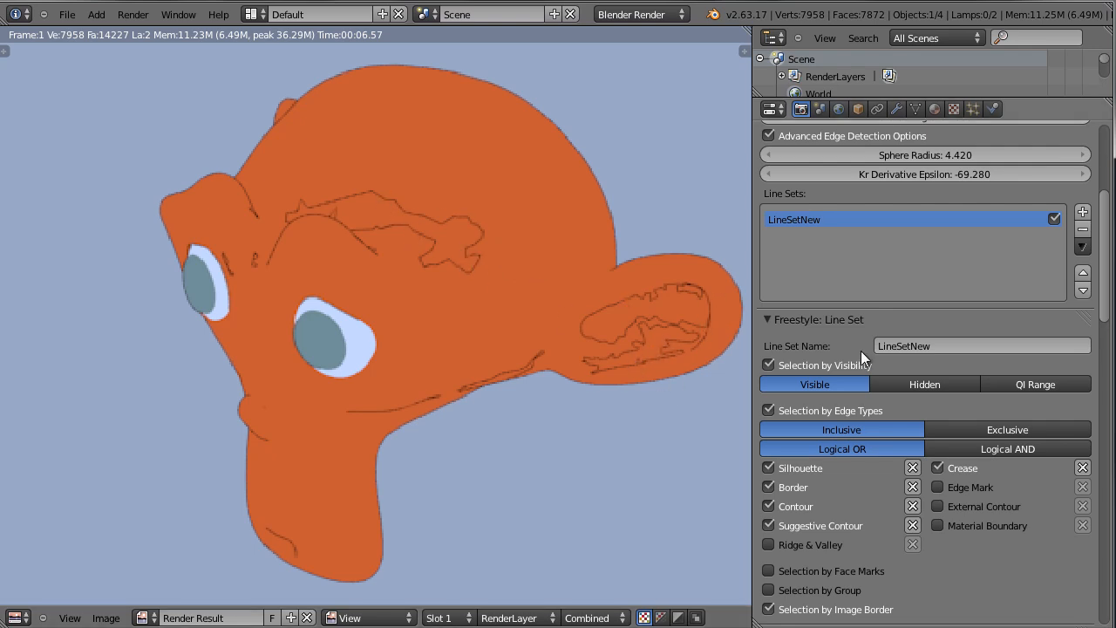
Lower the Kr Derivative Epsilon to about -104.184, enable the Ridge & Valley edge type and inspect the rendered lines.
left_click_drag(962, 174, 878, 183)
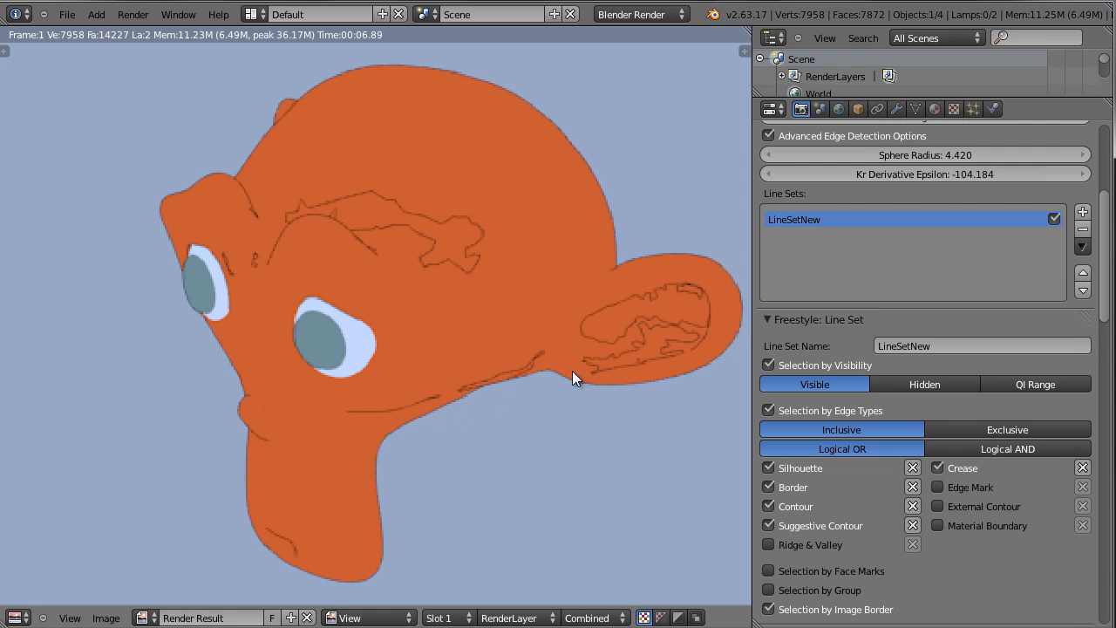
scroll(812, 504, "down", 2)
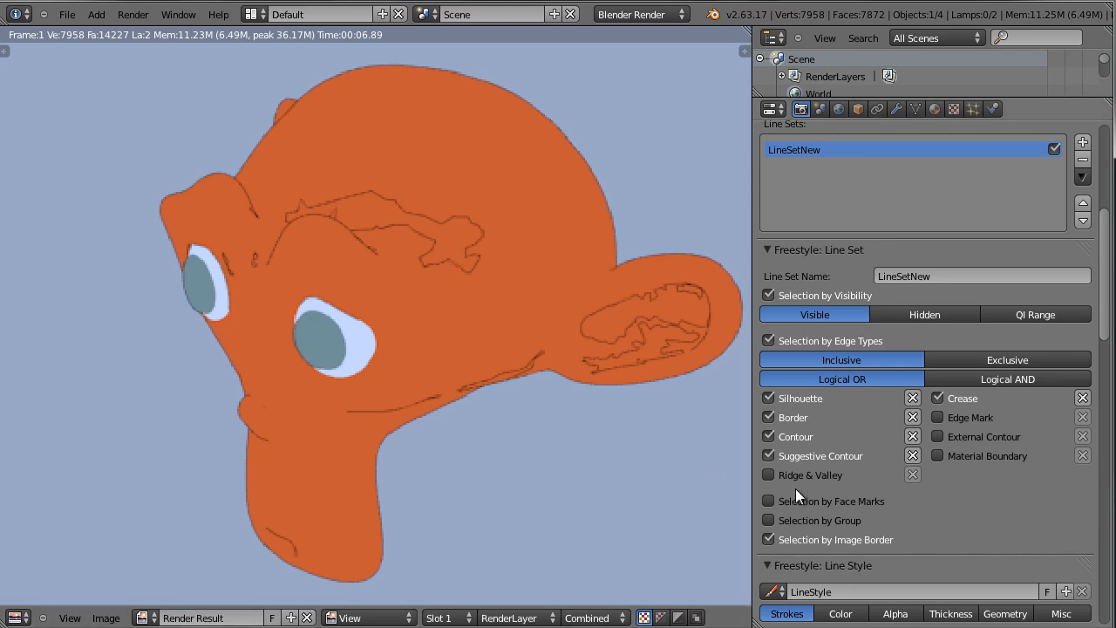
left_click(769, 475)
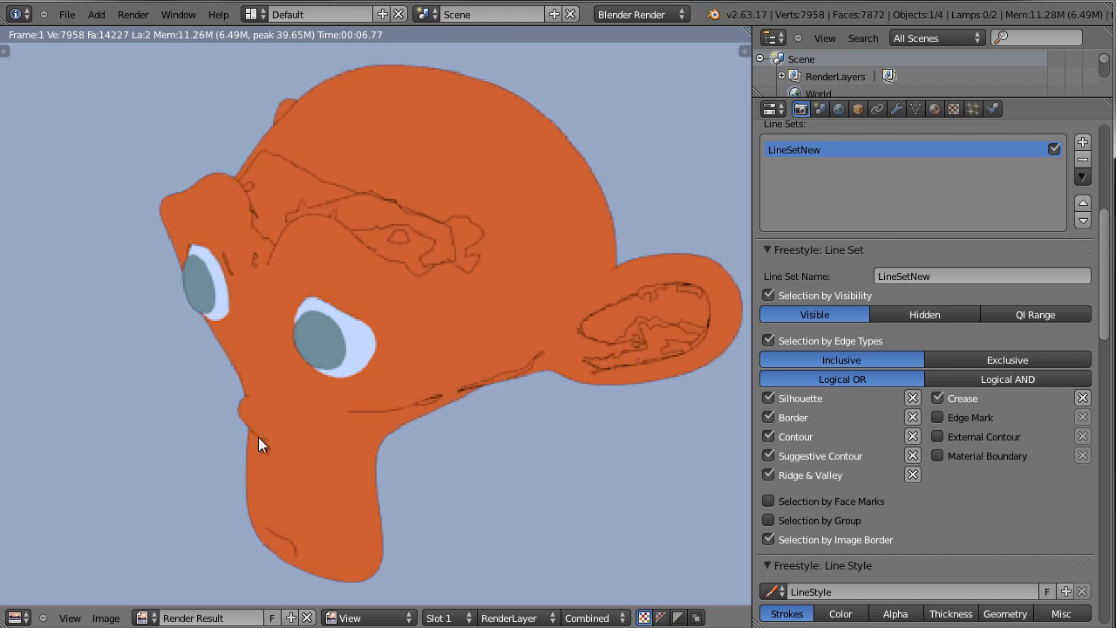
scroll(273, 442, "up", 4)
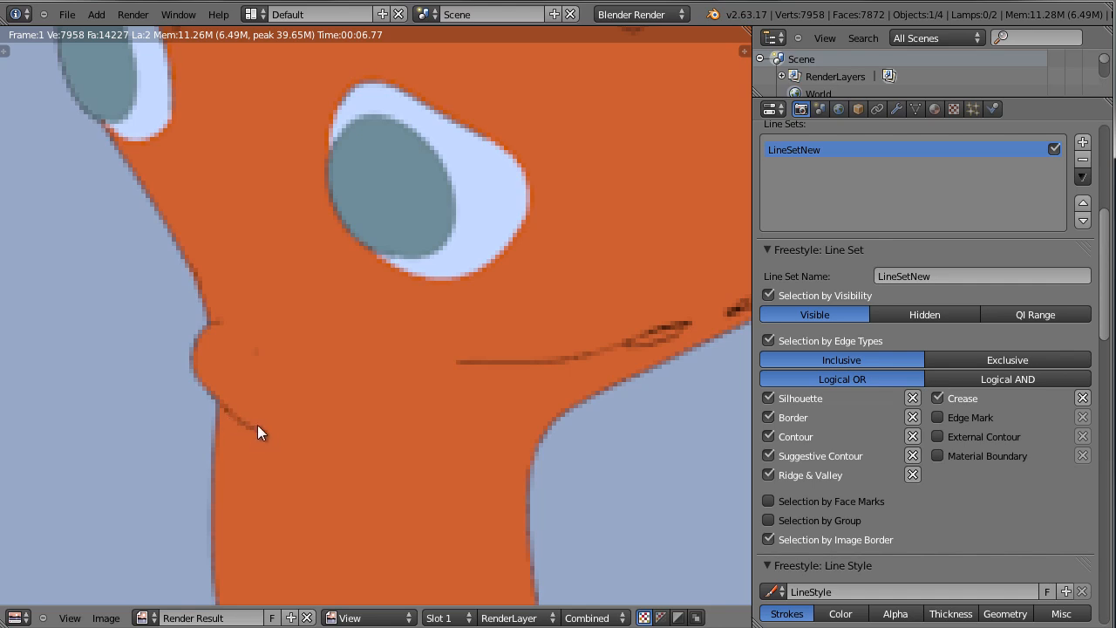
scroll(257, 425, "down", 4)
scroll(288, 450, "up", 4)
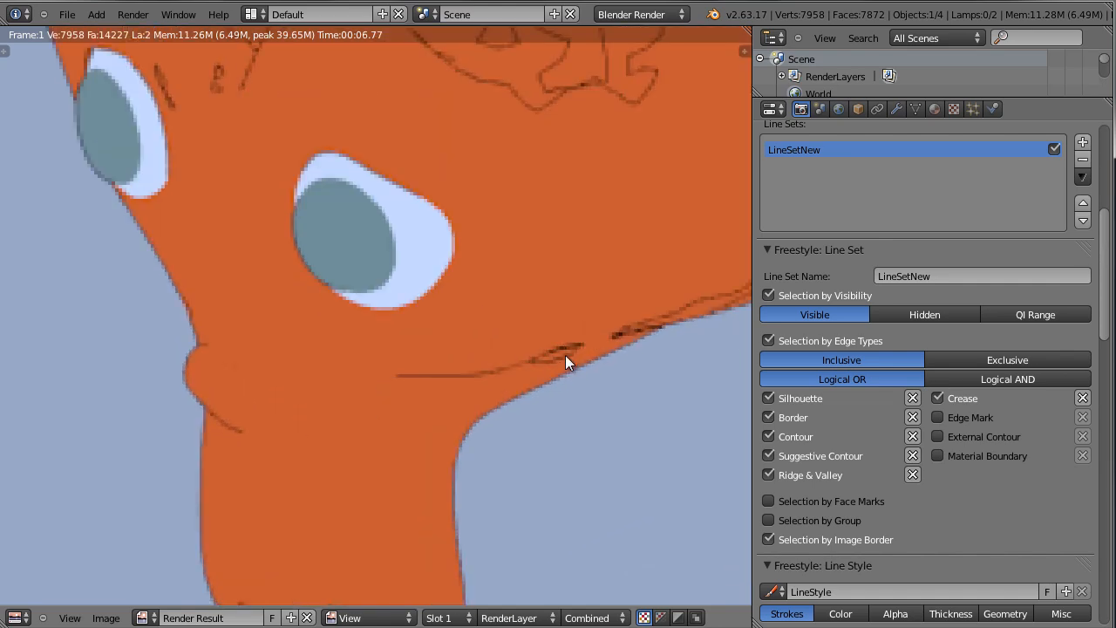
scroll(566, 361, "down", 4)
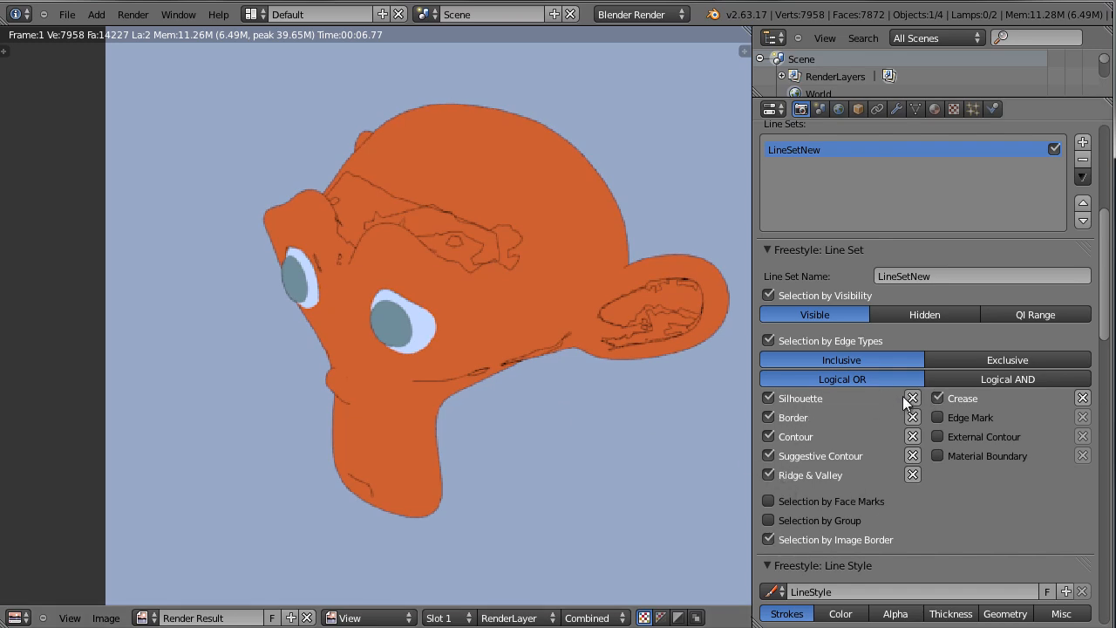
Enable the Material Boundary edge type for LineSetNew and render the monkey with its eyes in view.
left_click(937, 455)
scroll(511, 395, "up", 3)
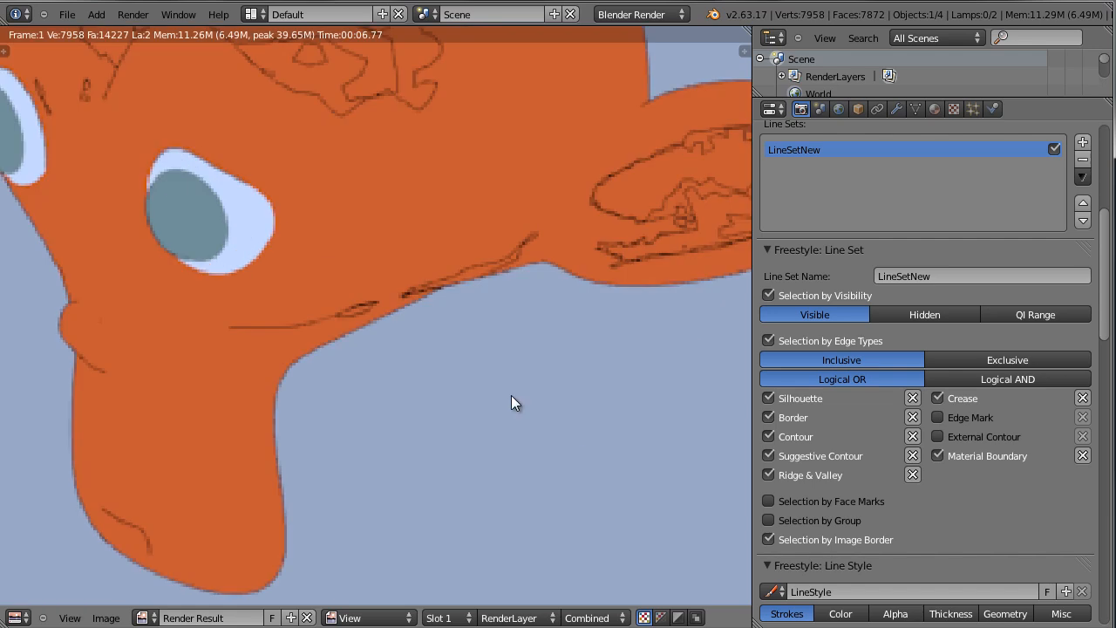
middle_click_drag(338, 298, 434, 395)
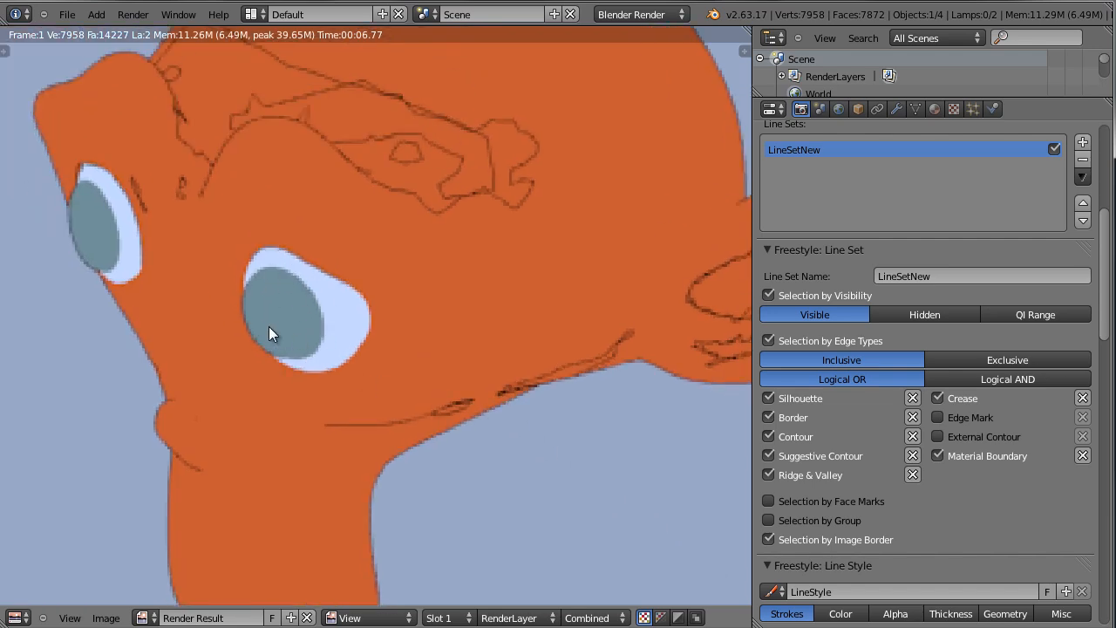
key("F12")
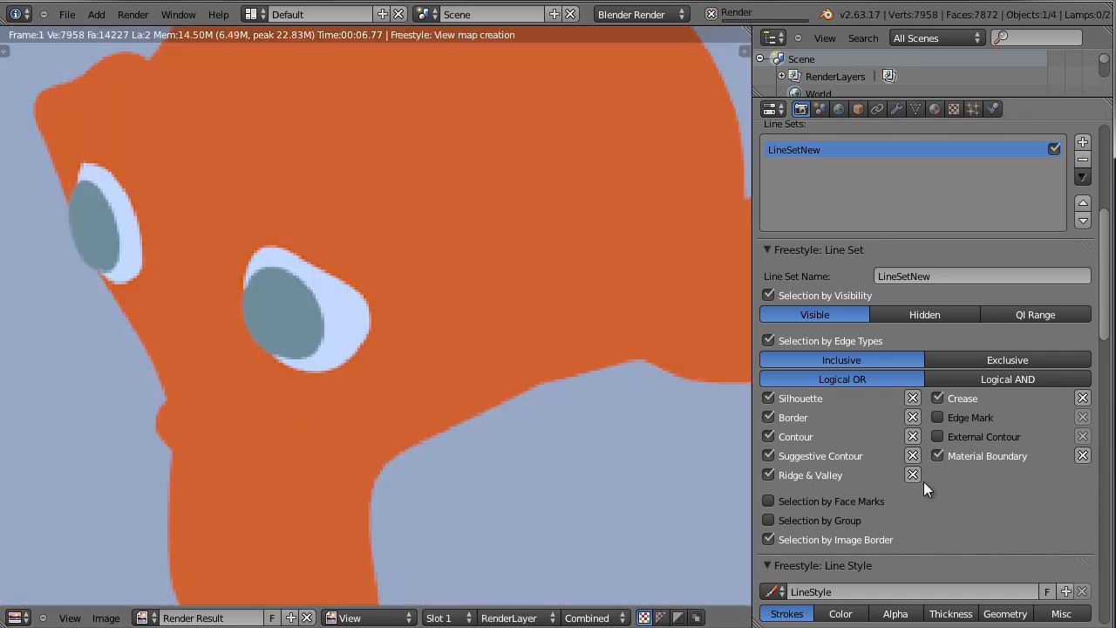
Examine the material boundary lines around the monkey's eyes in the render and review the remaining line set options.
scroll(540, 432, "down", 1)
scroll(384, 351, "up", 2)
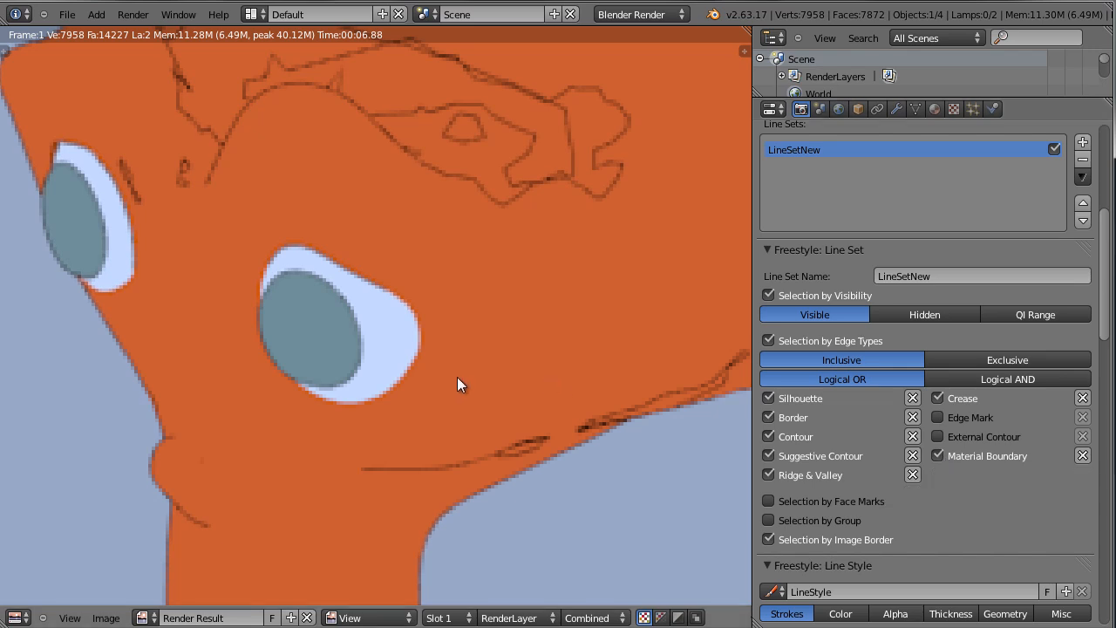
scroll(396, 363, "down", 1)
scroll(367, 349, "up", 4)
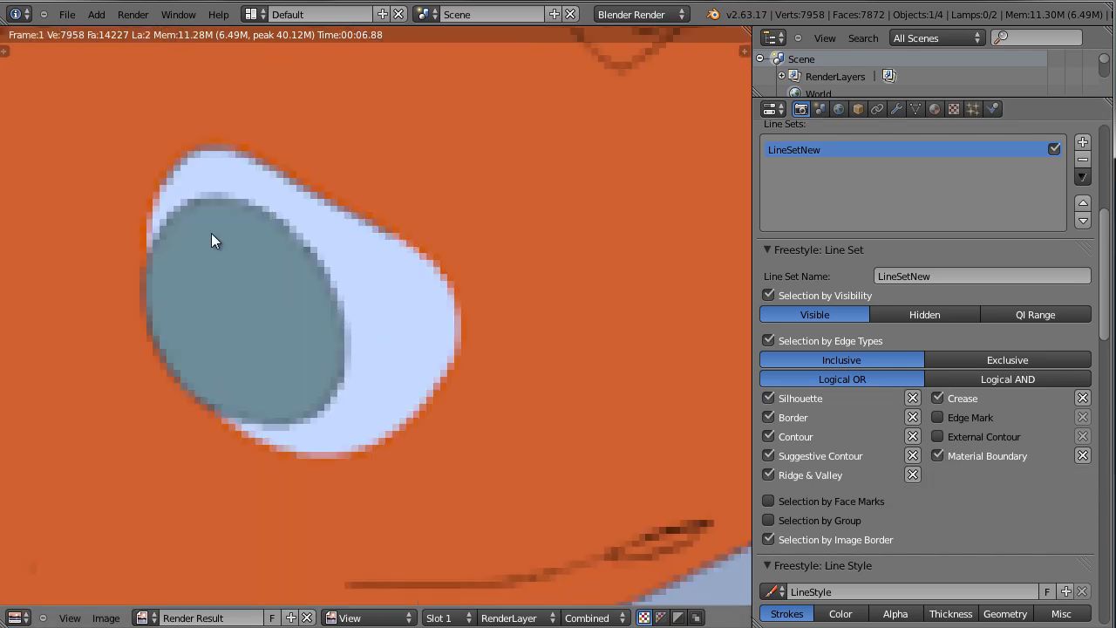
scroll(352, 376, "down", 3)
scroll(350, 356, "up", 3)
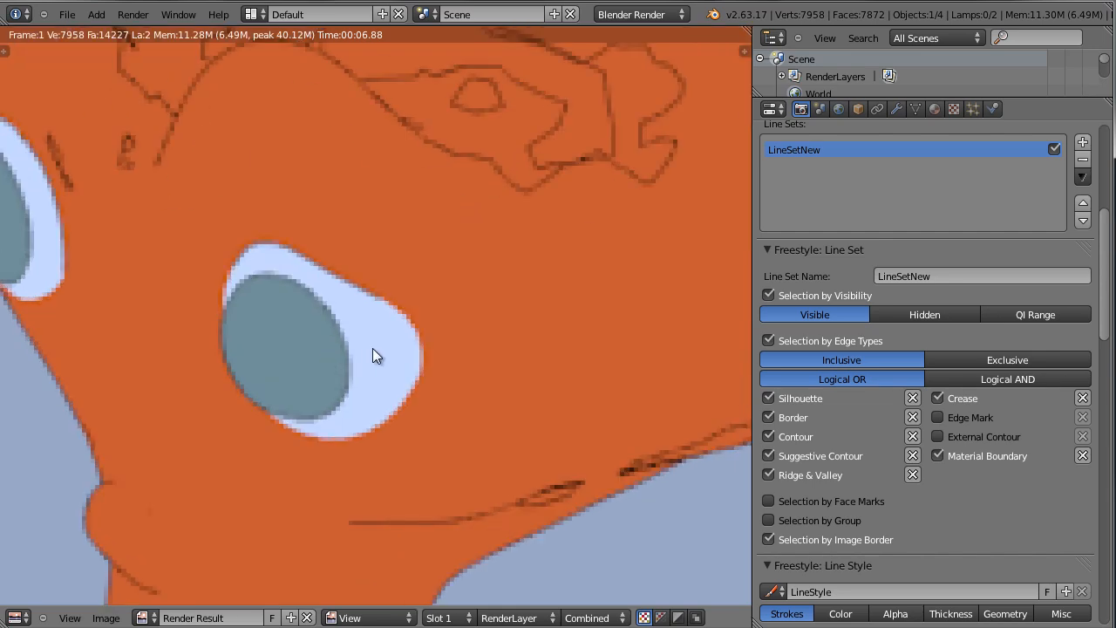
scroll(372, 349, "down", 3)
mouse_move(483, 413)
middle_mouse_down()
mouse_move(487, 388)
mouse_move(491, 410)
middle_mouse_up()
scroll(492, 410, "up", 1)
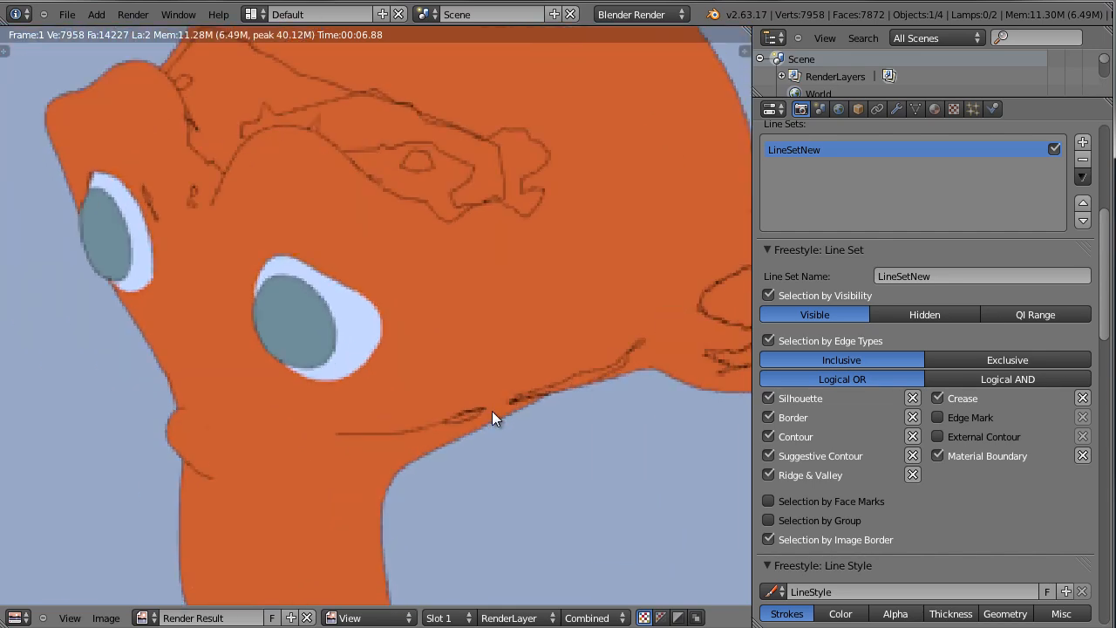
scroll(504, 427, "down", 3)
scroll(879, 482, "down", 3)
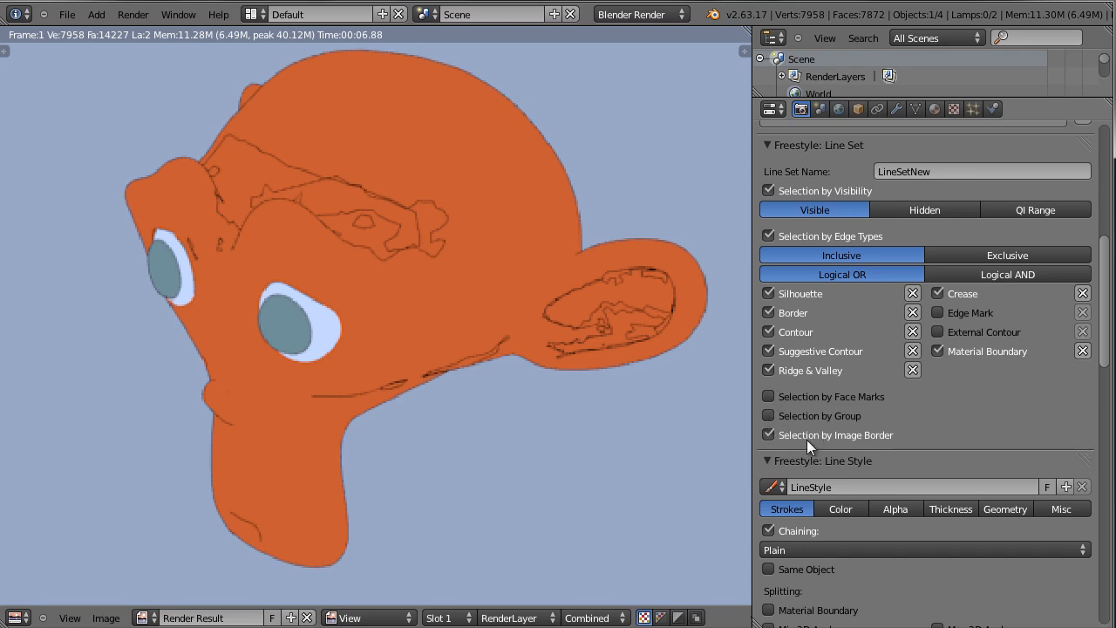
scroll(810, 468, "down", 2)
scroll(882, 360, "up", 5)
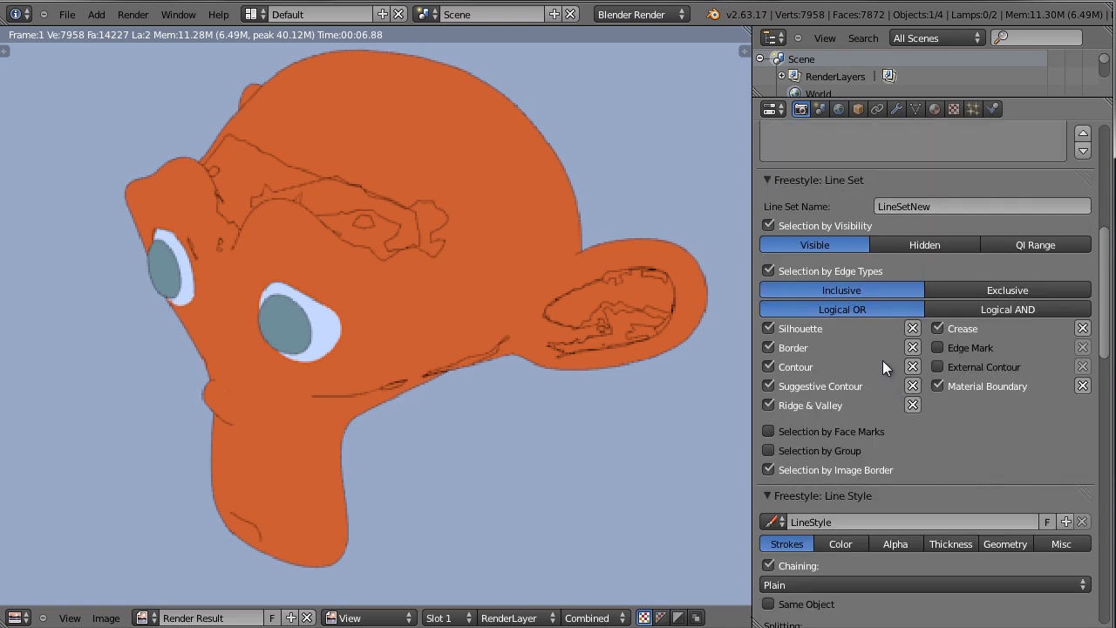
Examine the line set settings and the LineStyle stroke options for chaining and splitting, looking closely at the lines in the rendered monkey.
scroll(854, 261, "up", 6)
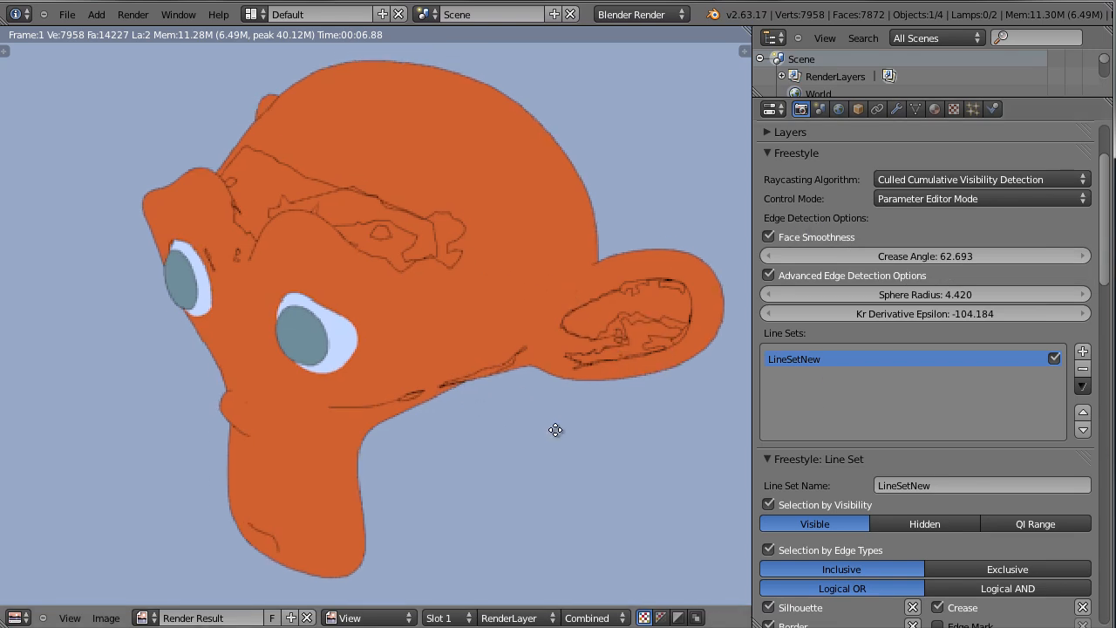
scroll(975, 485, "down", 8)
scroll(948, 491, "down", 2)
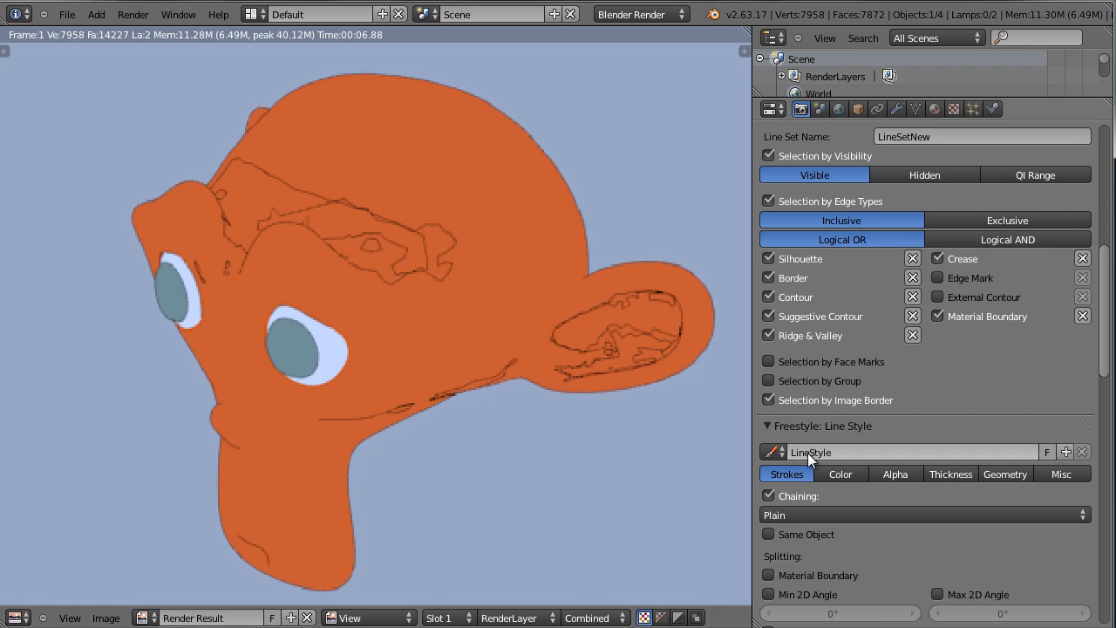
left_click(773, 427)
left_click(767, 426)
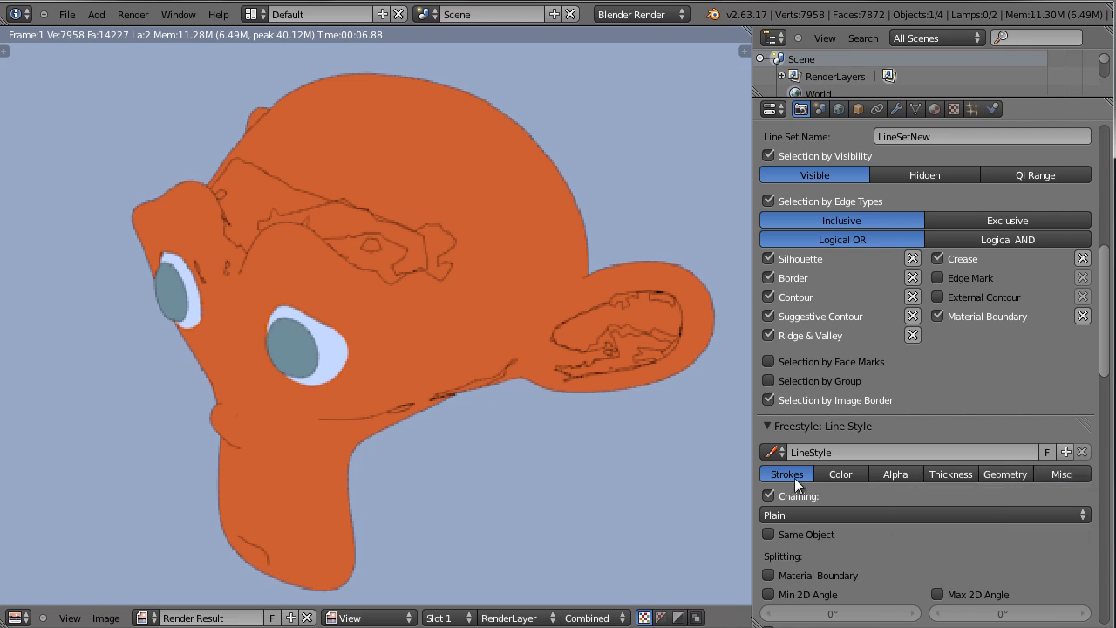
scroll(872, 475, "down", 4)
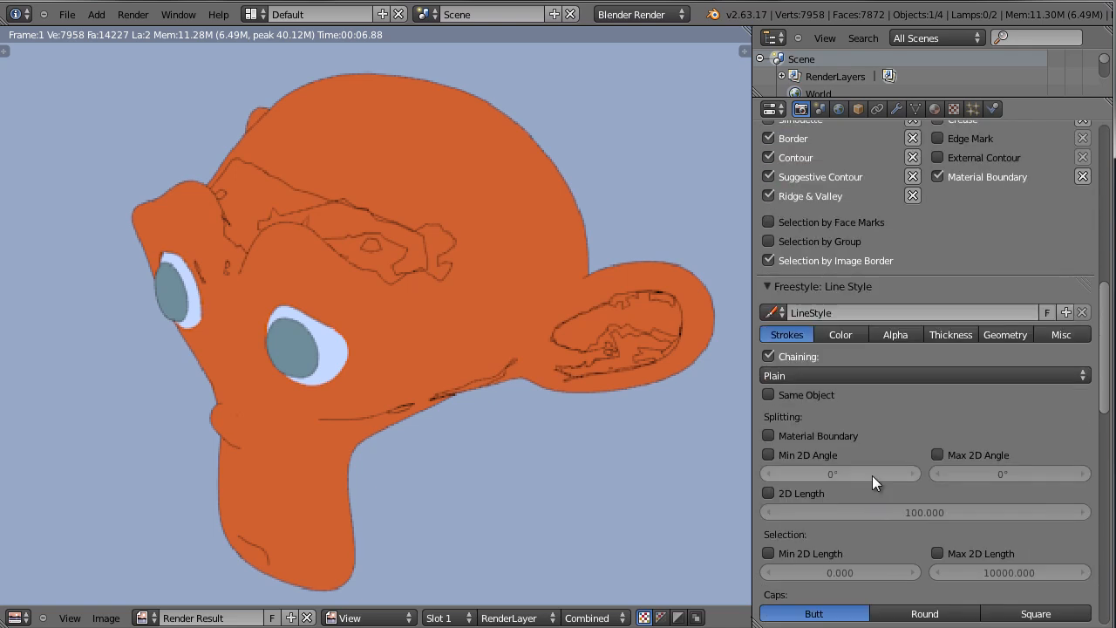
scroll(872, 475, "down", 1)
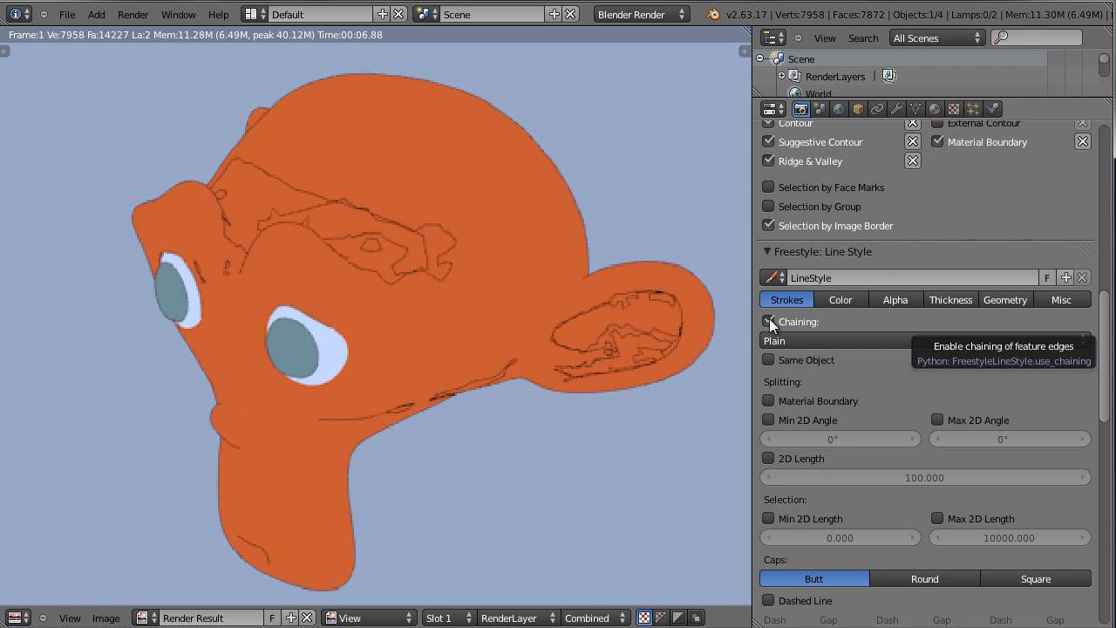
scroll(501, 308, "up", 2)
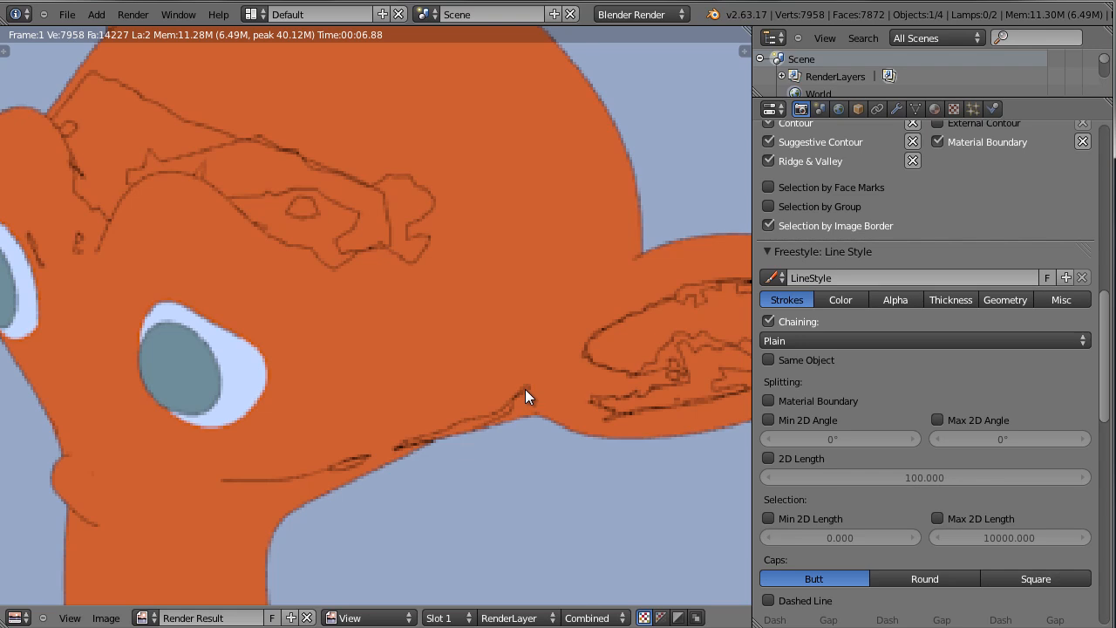
scroll(527, 395, "up", 2)
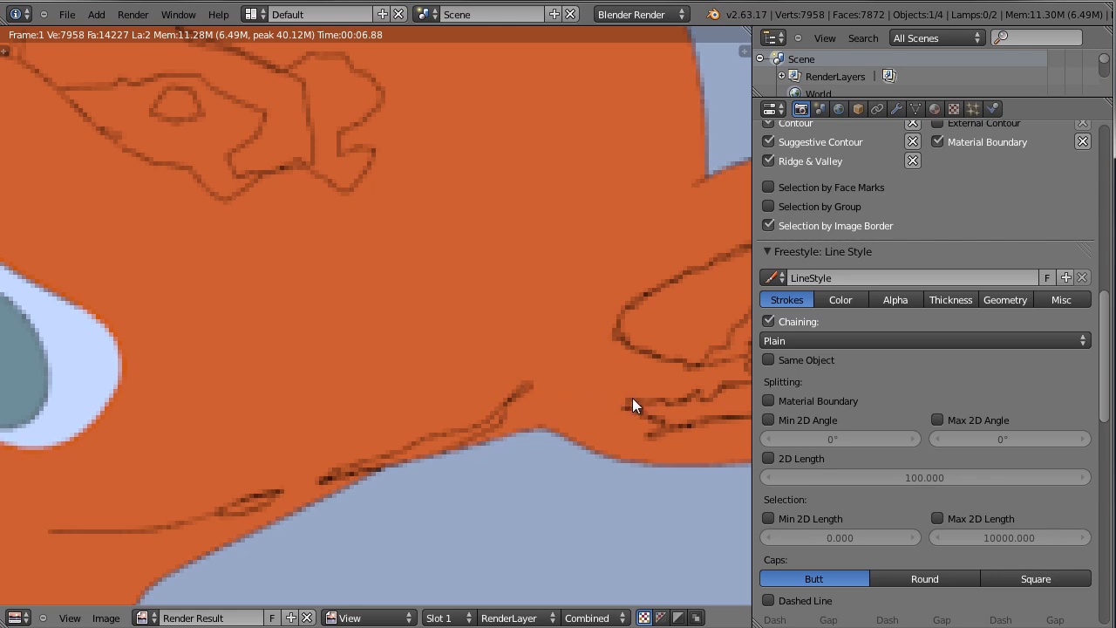
scroll(688, 415, "down", 3)
scroll(832, 462, "down", 4)
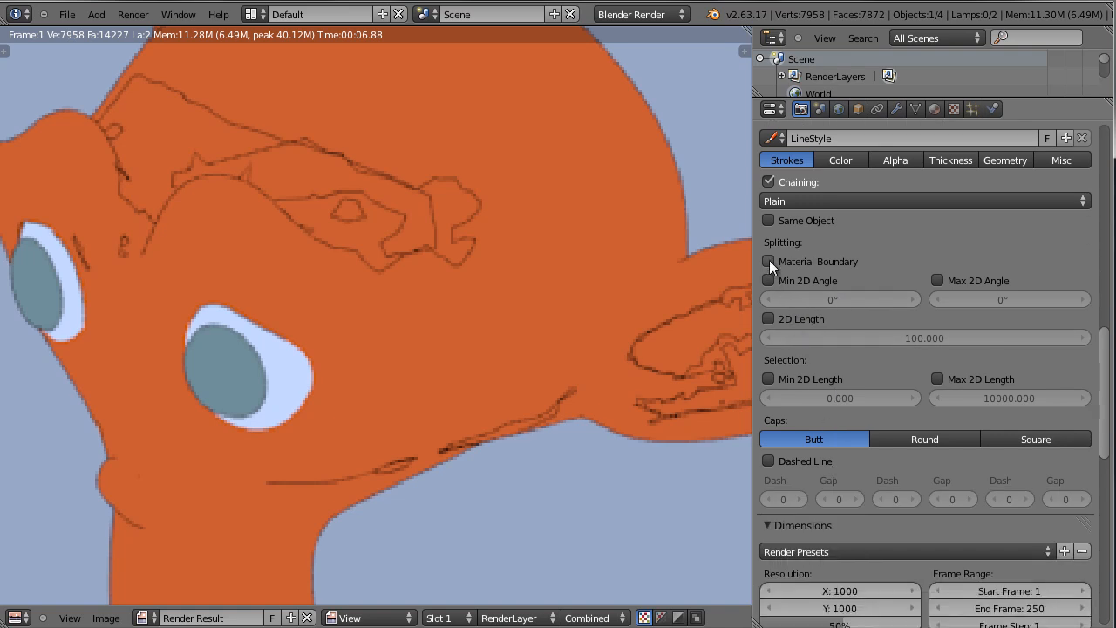
Enable splitting at material boundaries in the LineStyle stroke options.
left_click(768, 260)
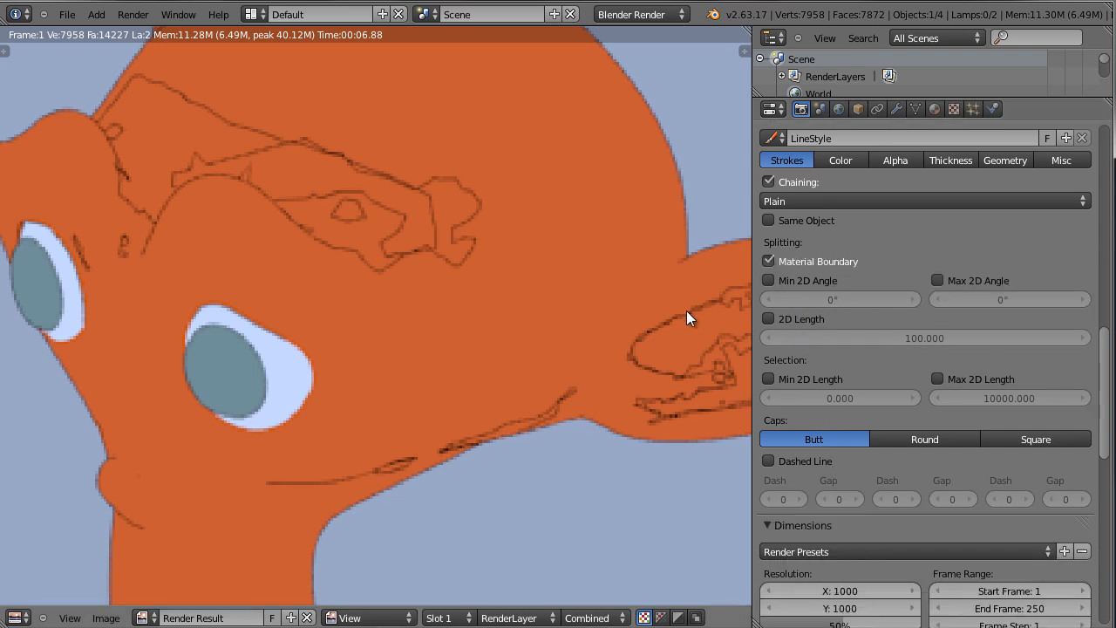
scroll(481, 361, "down", 2)
middle_click_drag(492, 357, 499, 363)
scroll(451, 343, "up", 2)
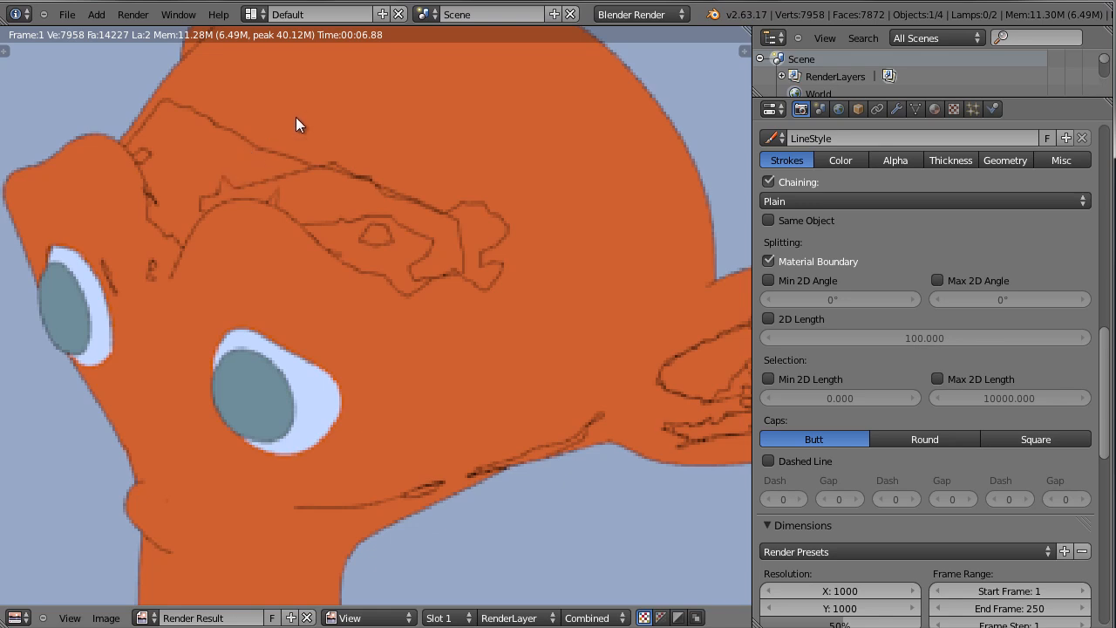
scroll(398, 171, "down", 1)
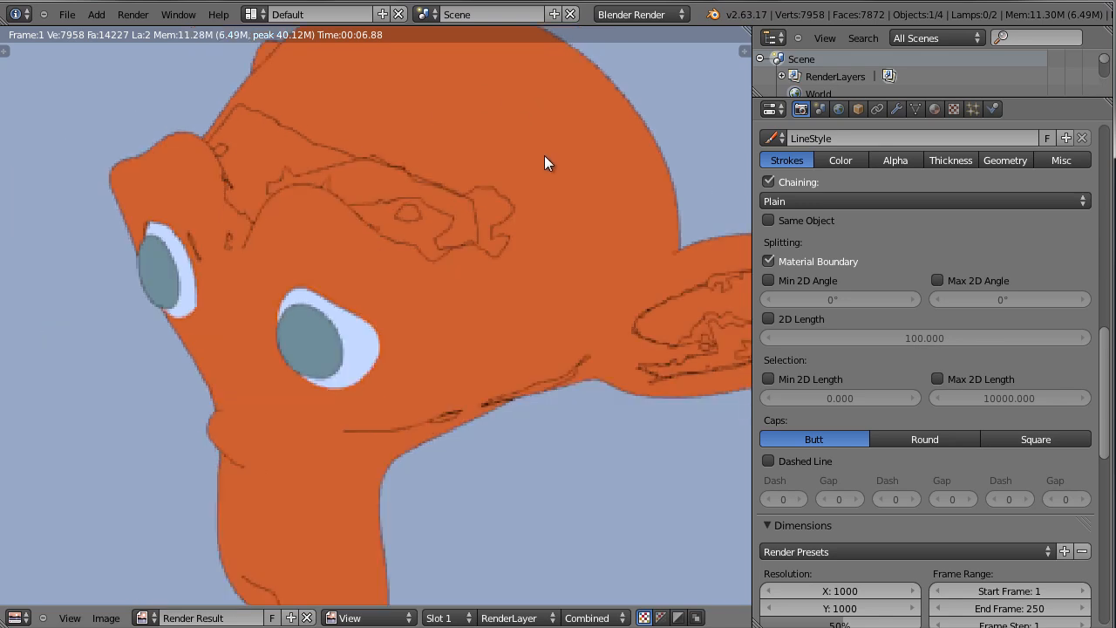
Enable splitting by Min 2D Angle at 15.12°, Max 2D Angle at 25.2° and 2D Length at 100, and render the monkey to inspect its strokes.
left_click(770, 281)
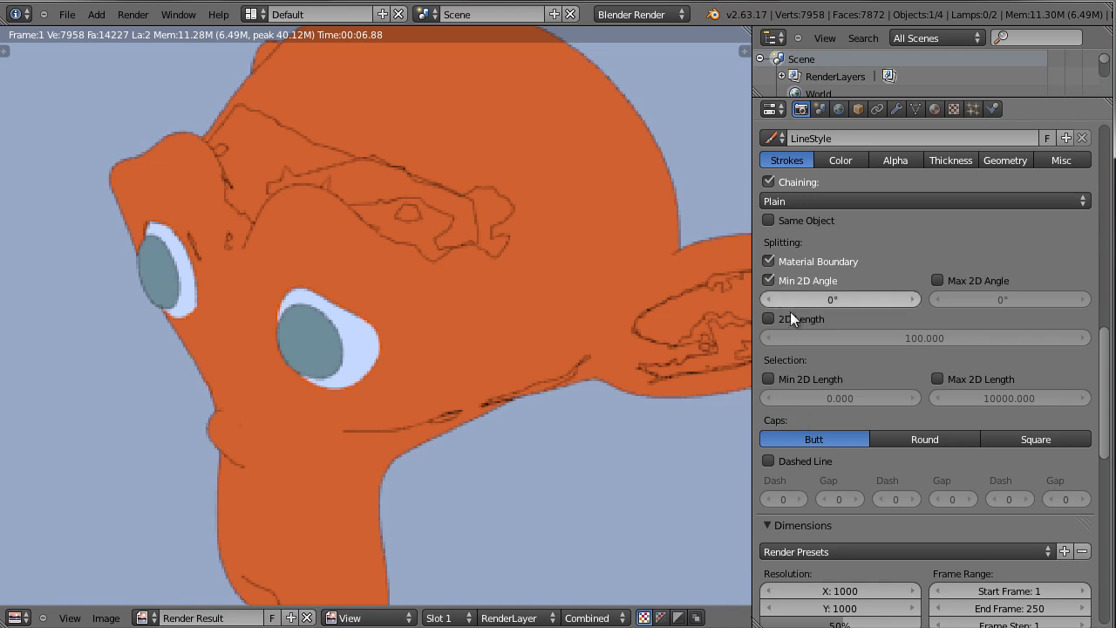
left_click(772, 318)
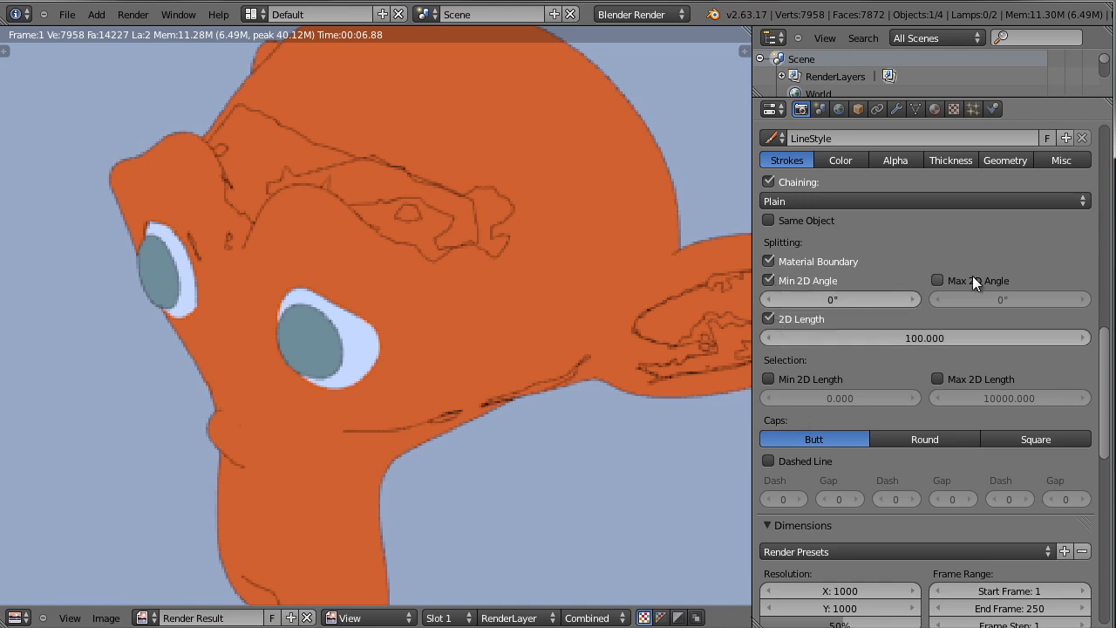
left_click(938, 279)
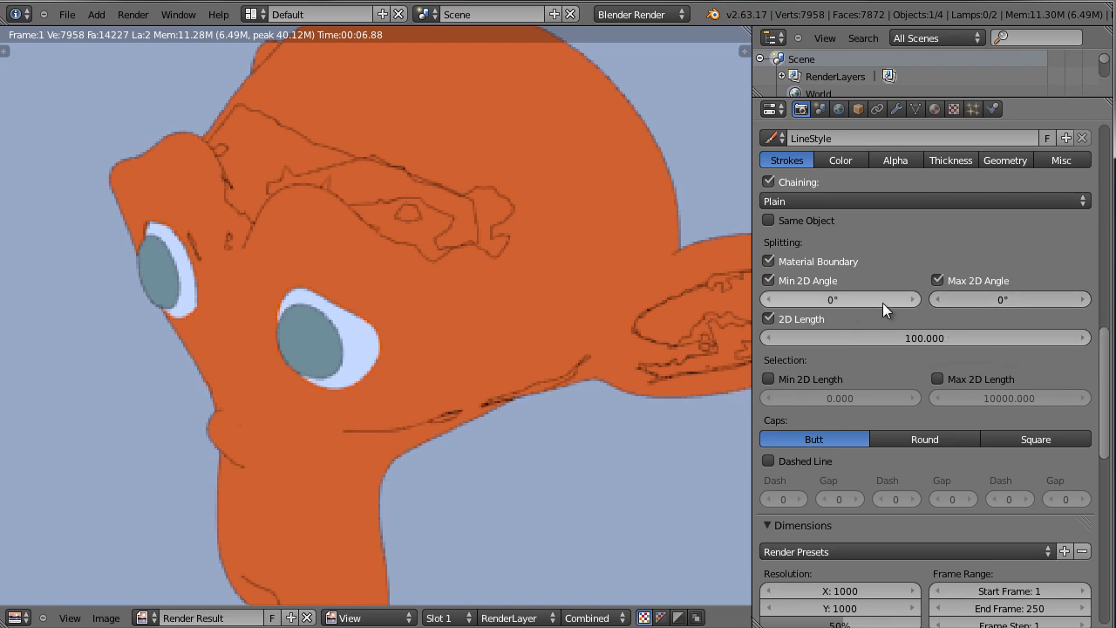
left_click_drag(847, 298, 1003, 303)
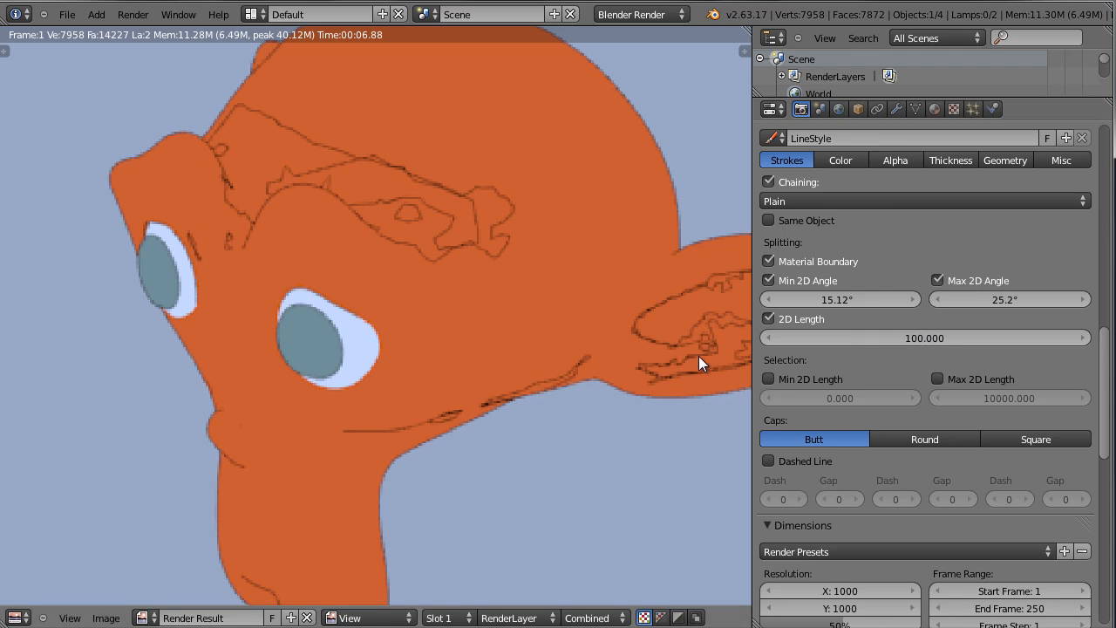
key("F12")
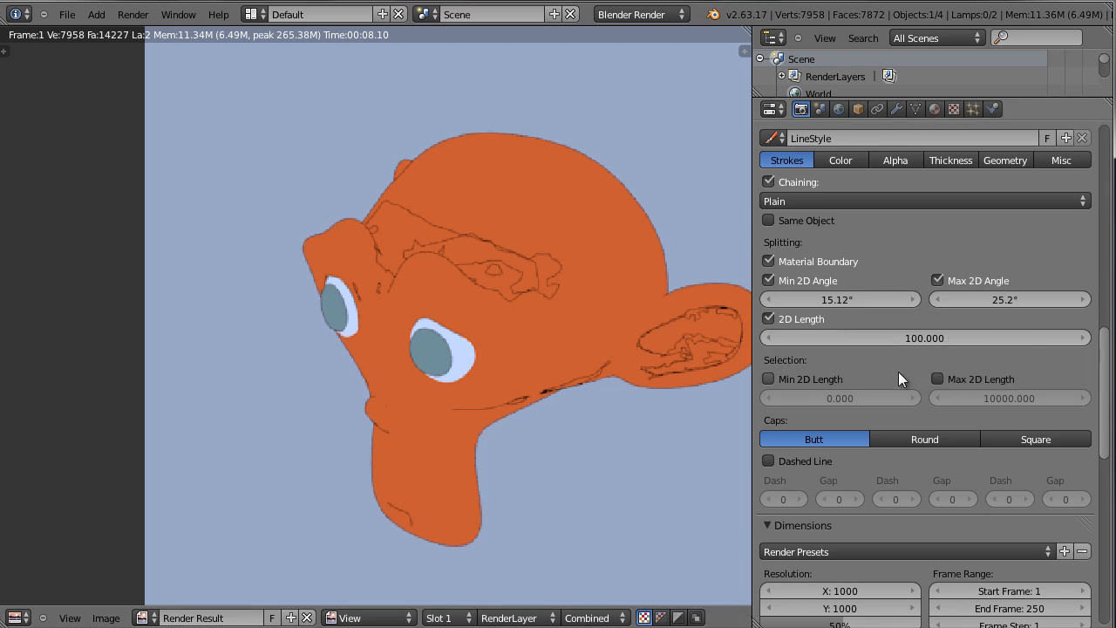
scroll(897, 373, "down", 2)
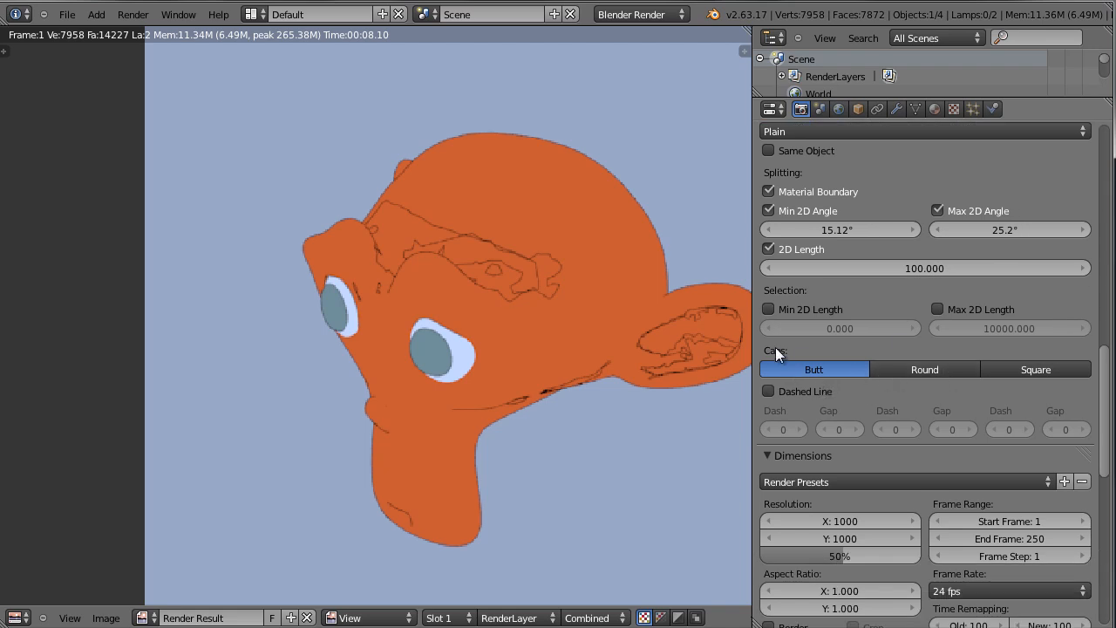
scroll(638, 330, "up", 3)
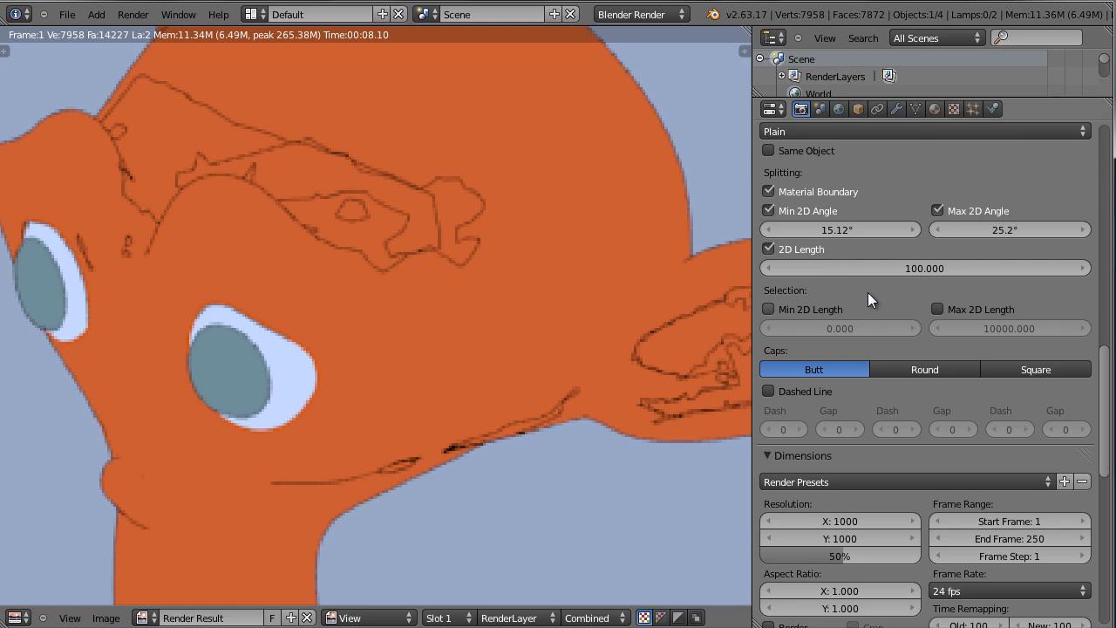
scroll(867, 292, "down", 2)
scroll(865, 285, "up", 7)
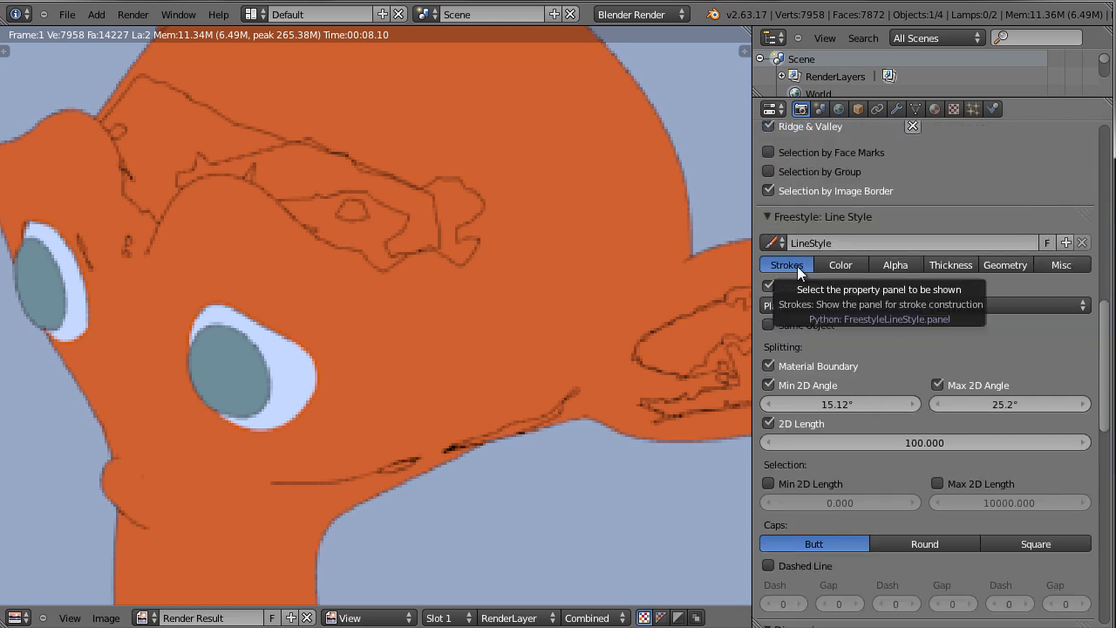
Set the LineStyle base color to blue with about R 0.045, G 0.328 and B 0.497.
left_click(860, 266)
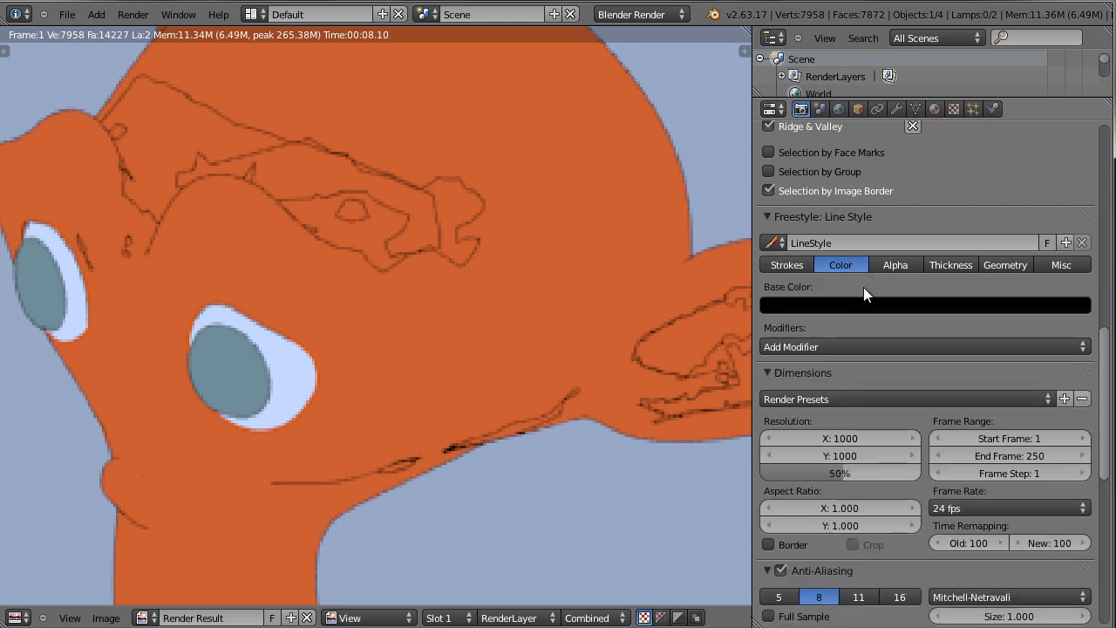
left_click(881, 303)
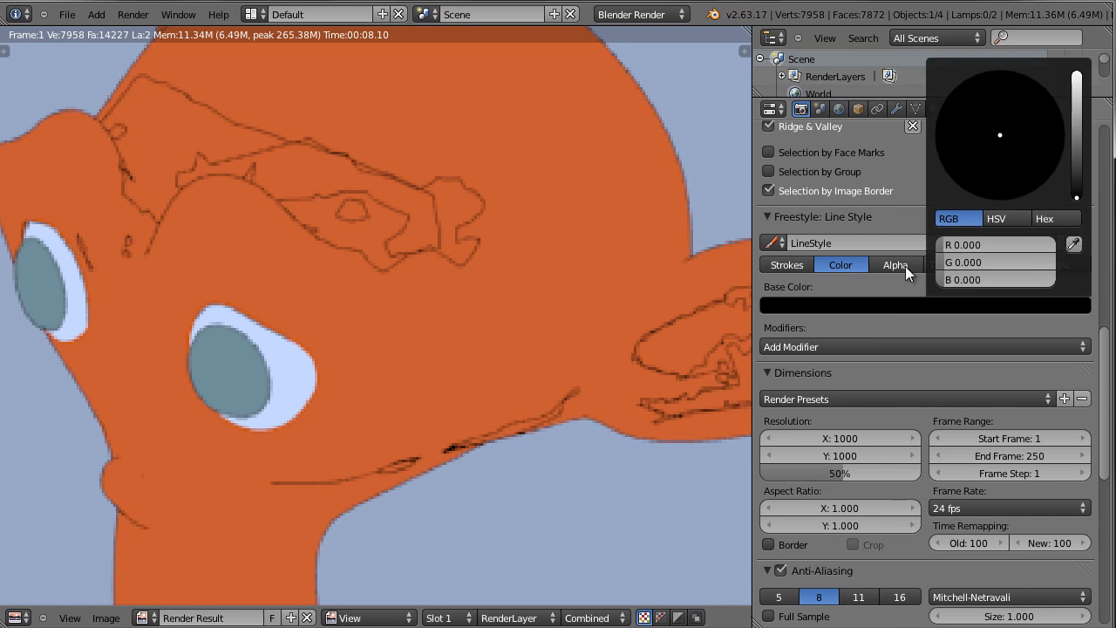
left_click(937, 303)
left_click_drag(1070, 193, 1076, 105)
left_click_drag(1002, 141, 1025, 85)
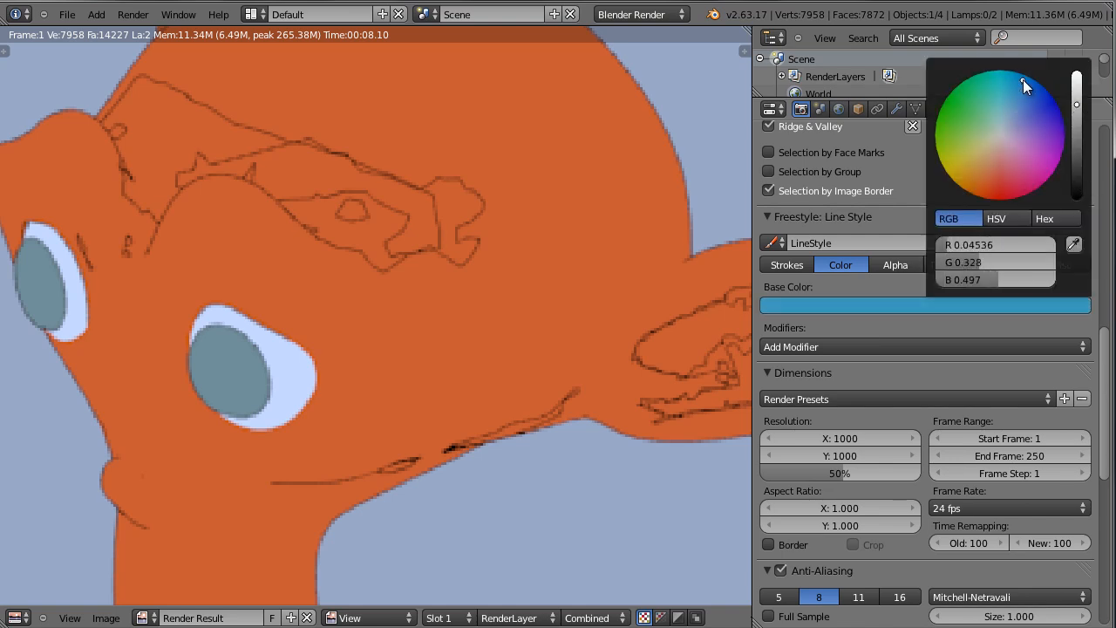
Render the monkey with the new line color and inspect the lines around the face and ear.
key("F12")
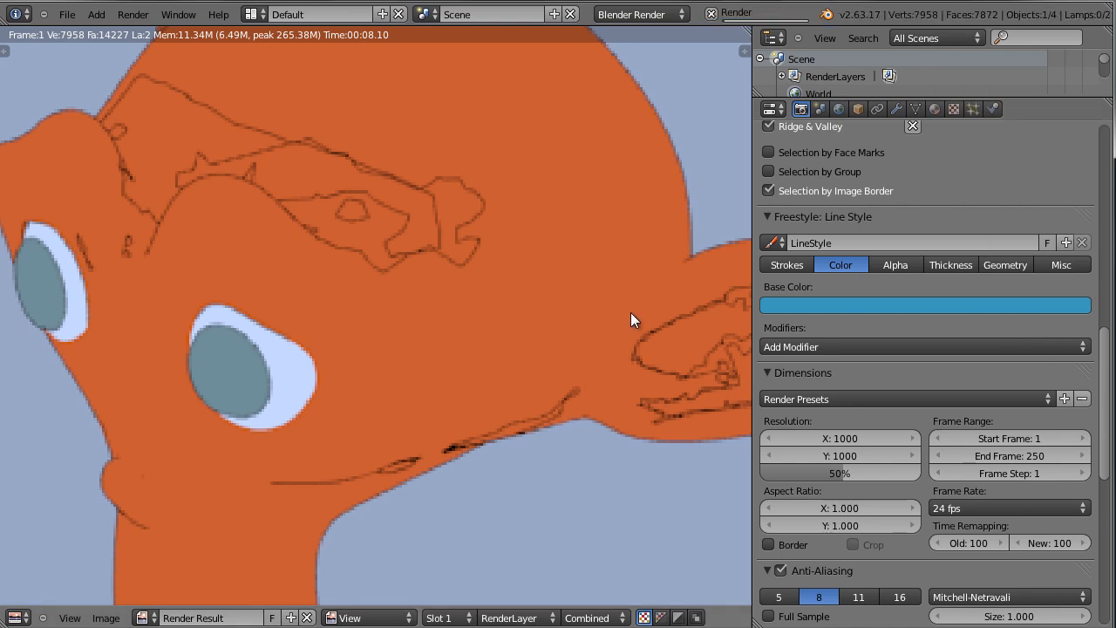
scroll(646, 323, "down", 2)
middle_click_drag(643, 333, 605, 319)
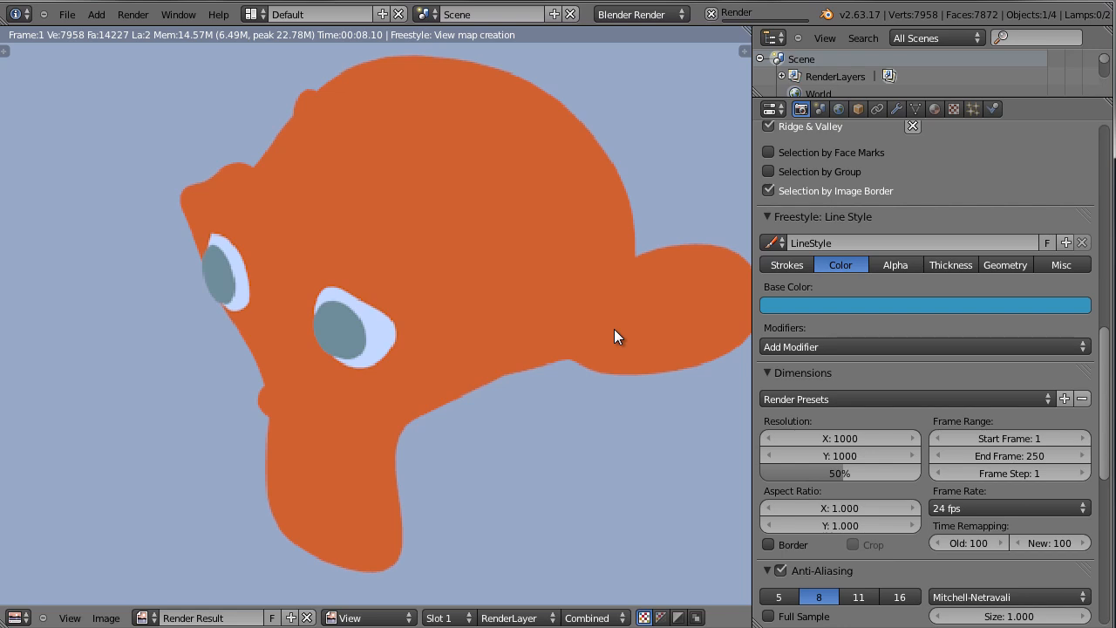
middle_click_drag(643, 344, 610, 340)
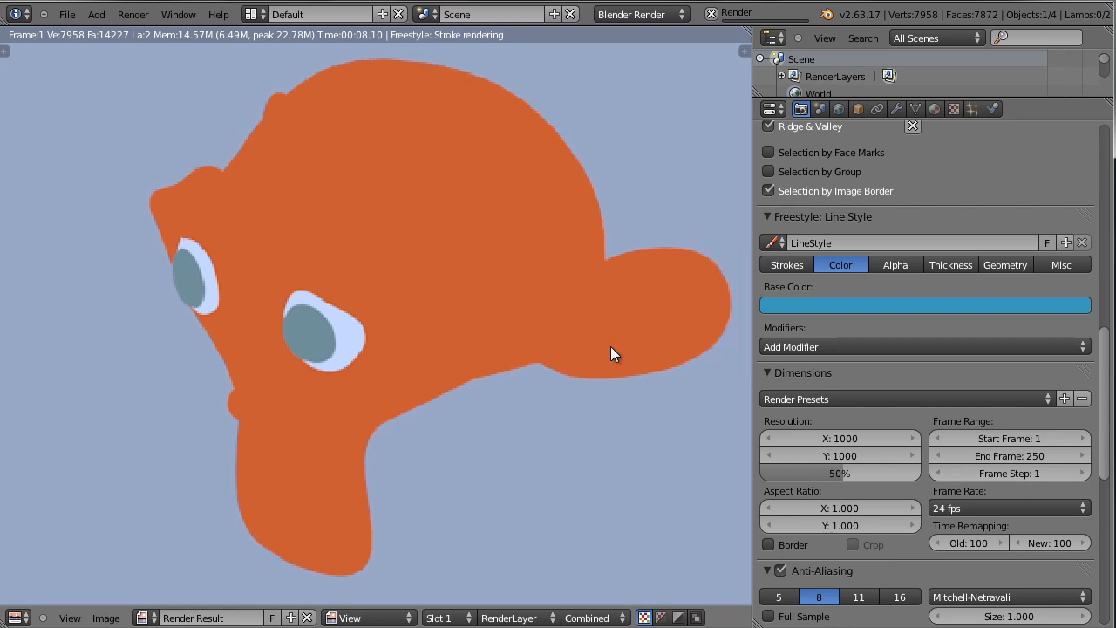
scroll(610, 349, "up", 3)
scroll(596, 351, "down", 1)
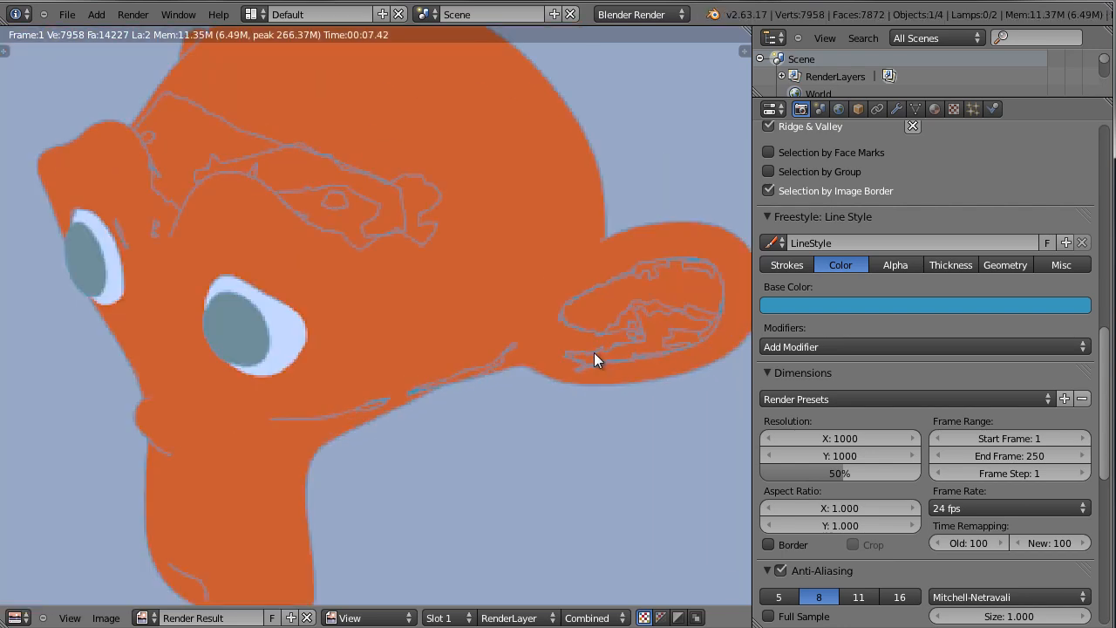
middle_click_drag(593, 353, 625, 366)
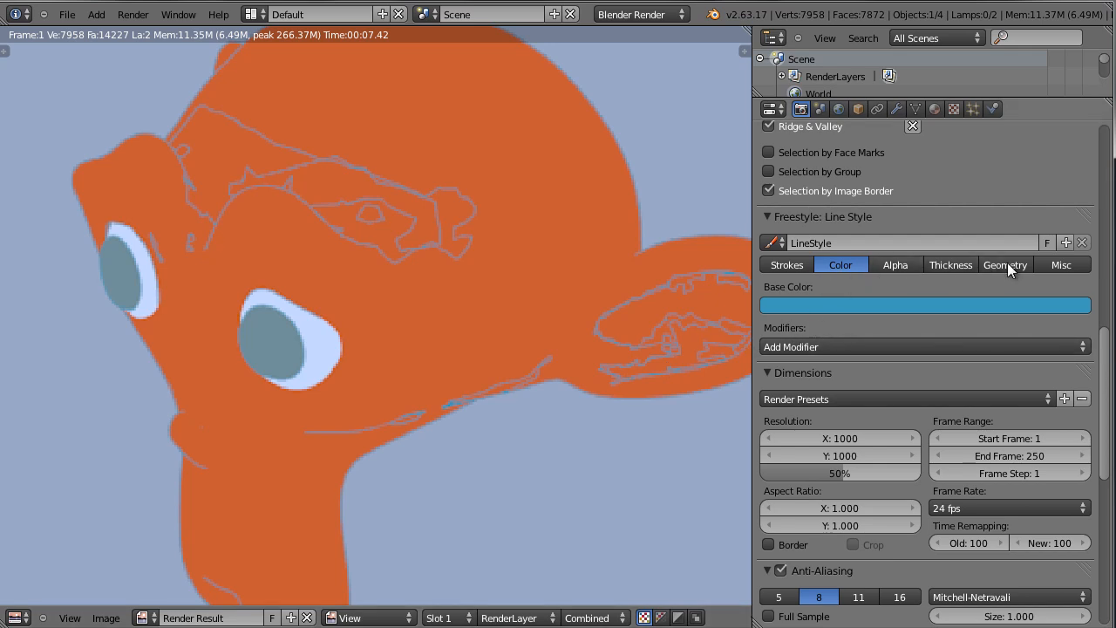
Add a Distance from Camera color modifier to the LineStyle.
left_click(953, 345)
left_click(917, 346)
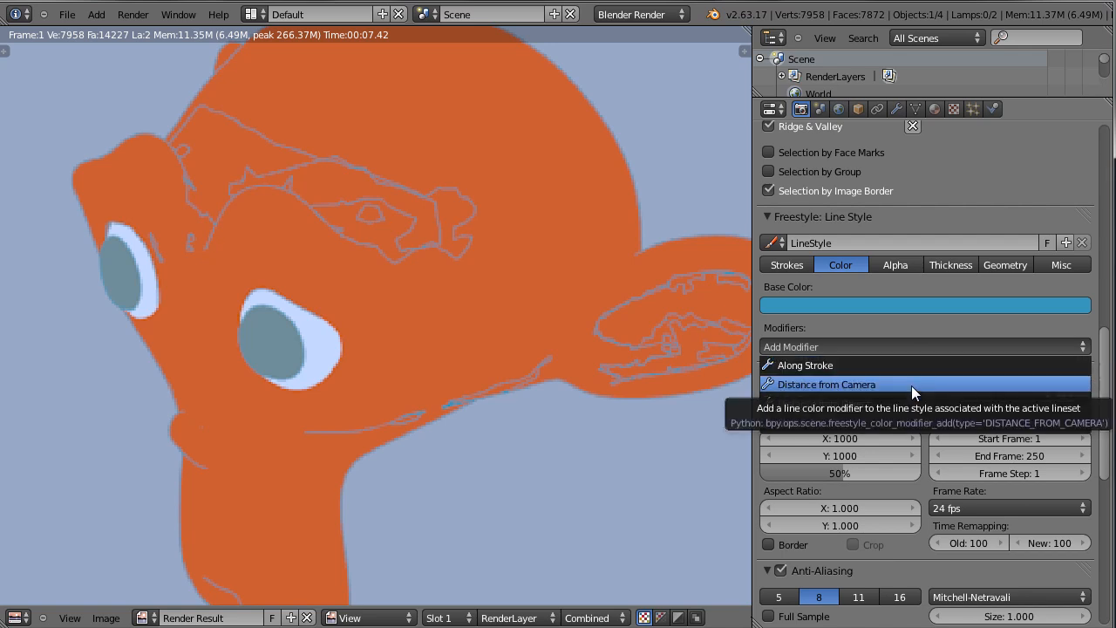
left_click(911, 384)
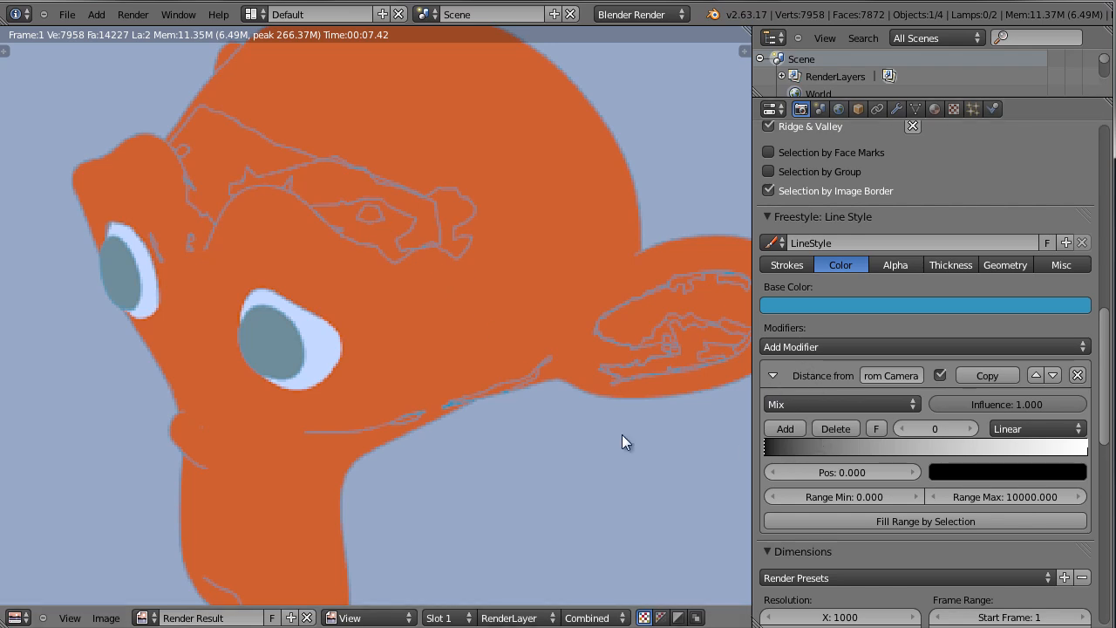
mouse_move(770, 446)
left_mouse_down()
mouse_move(900, 459)
mouse_move(759, 464)
left_mouse_up()
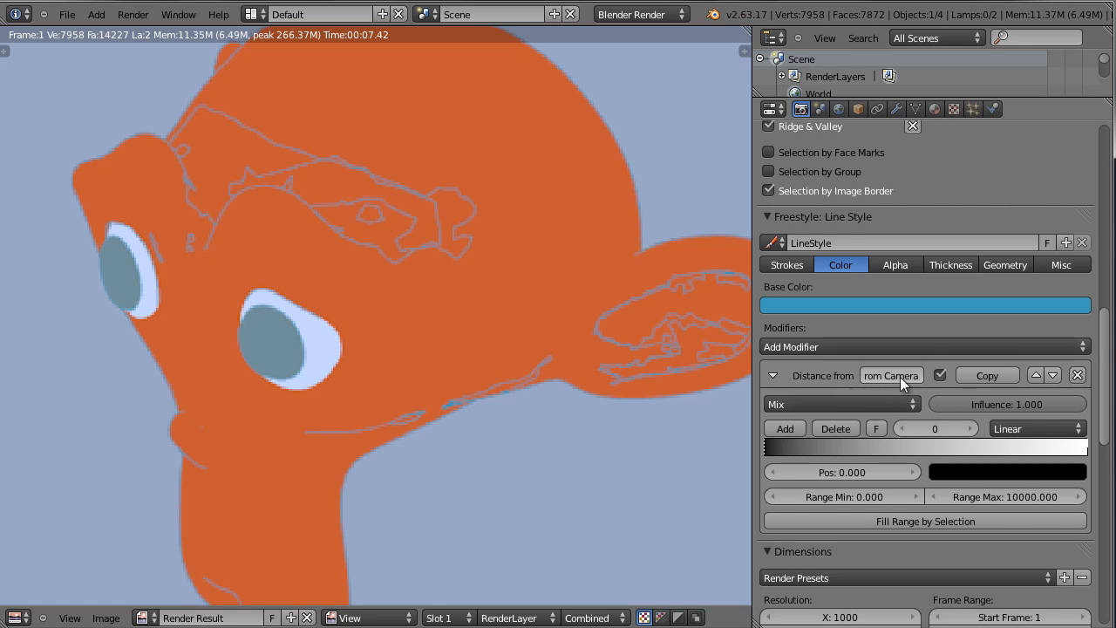
left_click(857, 347)
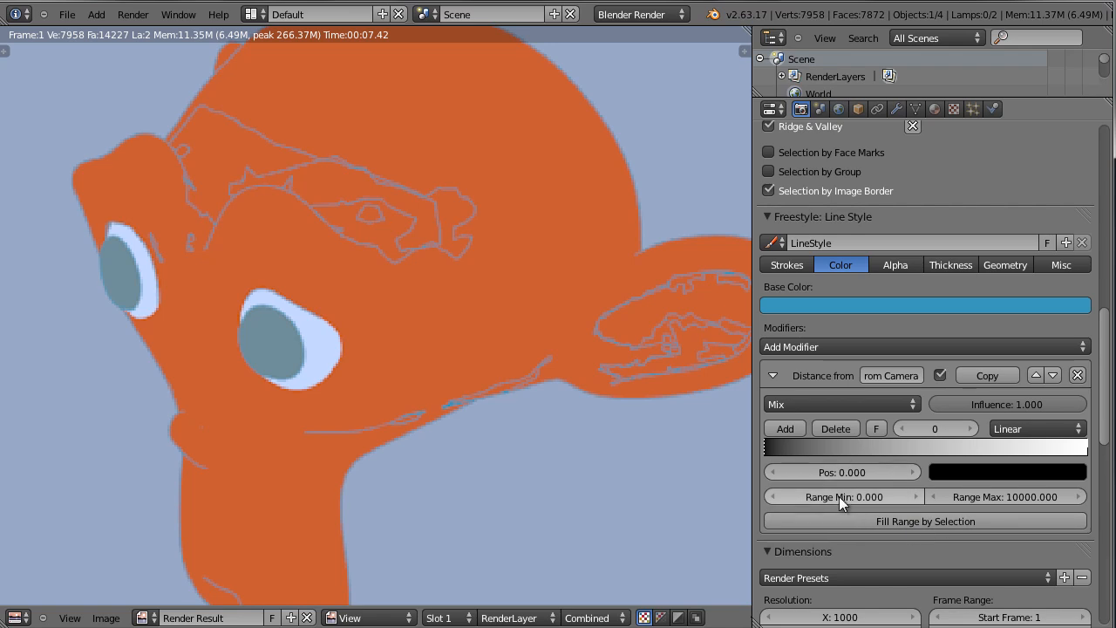
Fill the Distance from Camera modifier's range from the selection and render the whole monkey head.
left_click(999, 519)
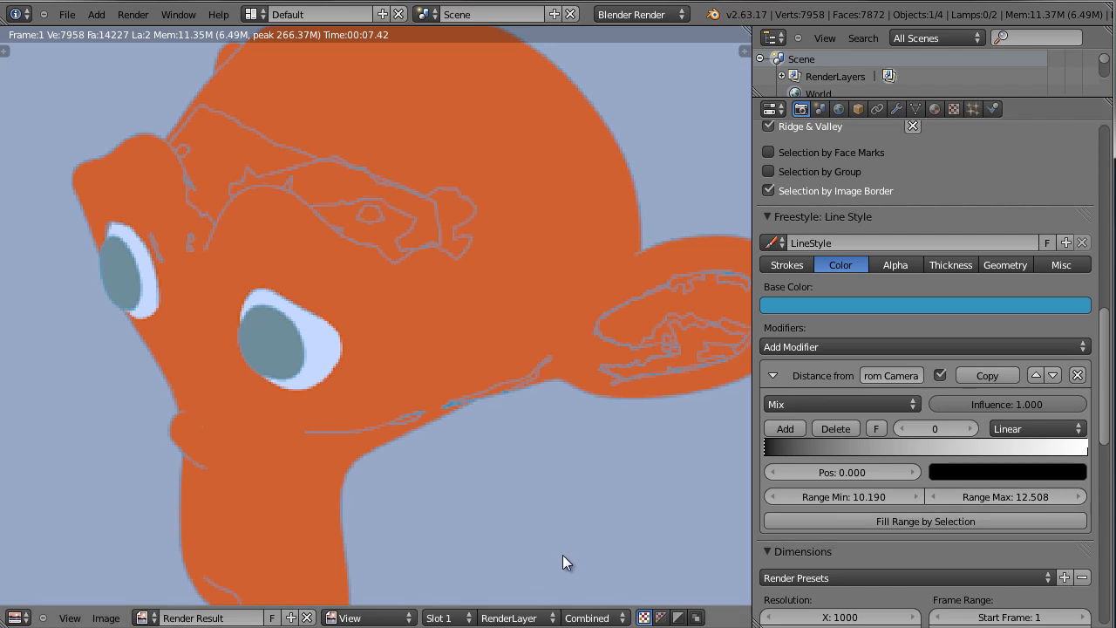
key("F12")
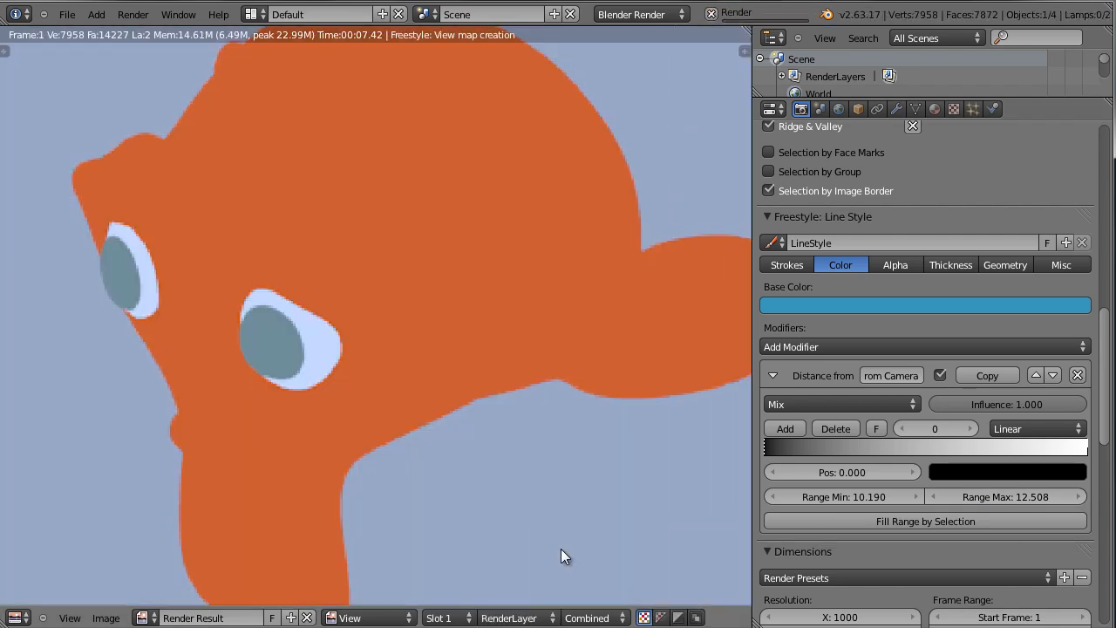
scroll(560, 537, "down", 1)
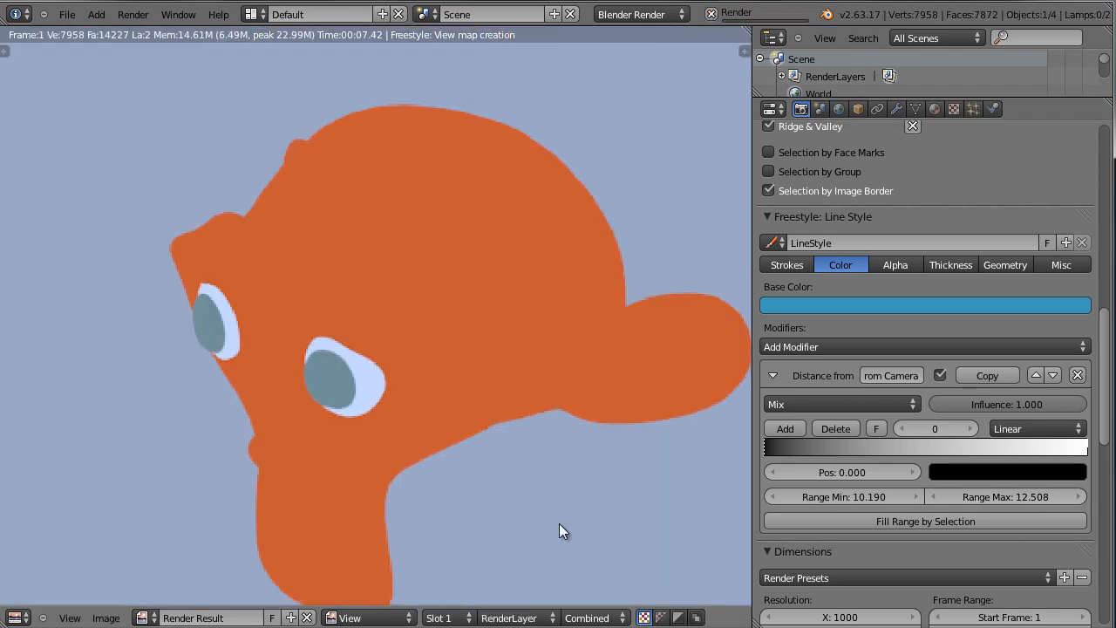
middle_click_drag(559, 531, 547, 502)
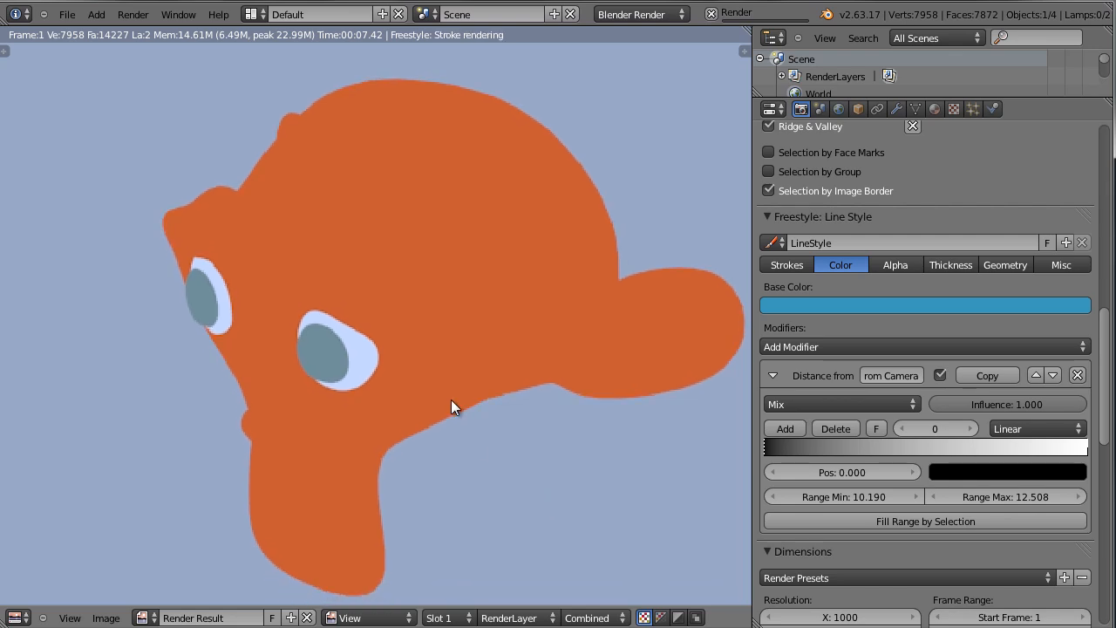
Inspect the rendered lines around the monkey's brow and ear, with the LineStyle's alpha settings shown.
scroll(368, 255, "up", 2)
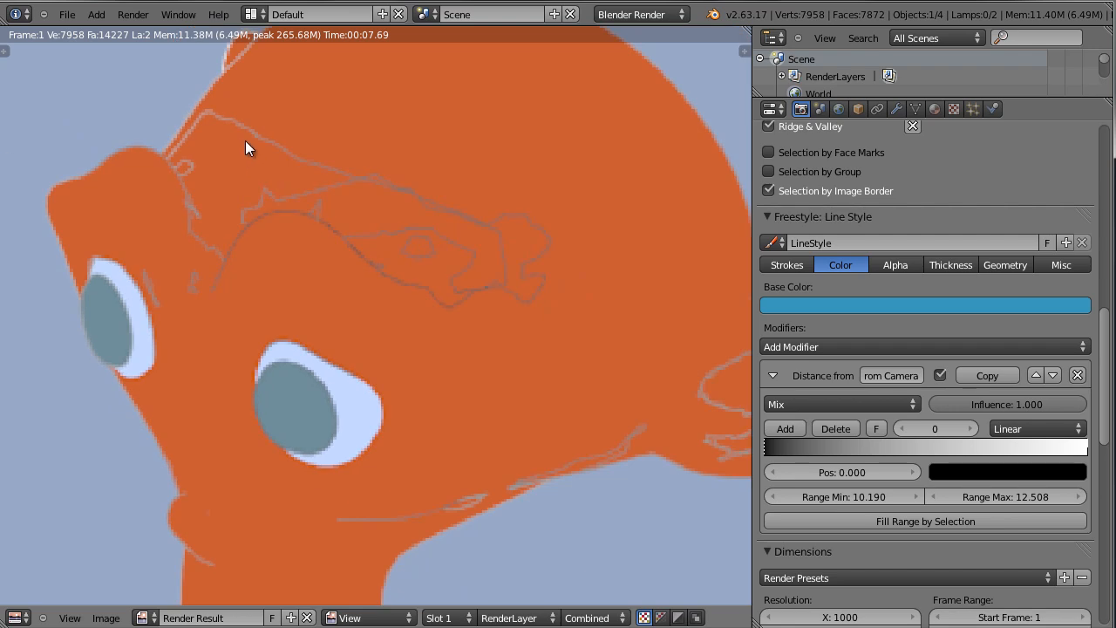
middle_click_drag(589, 436, 524, 370)
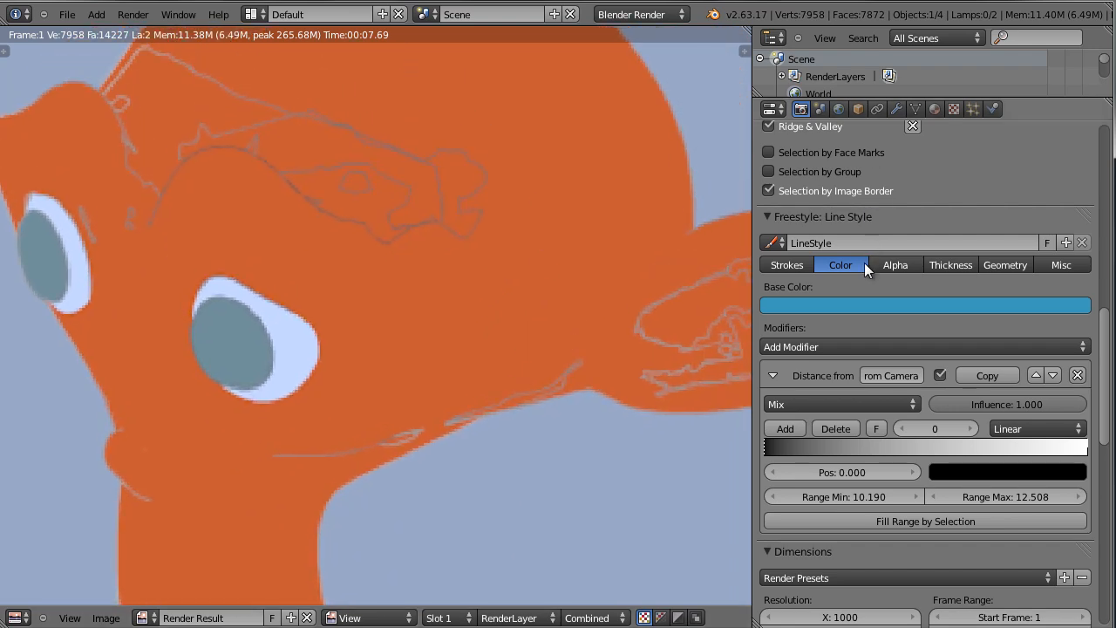
left_click(903, 264)
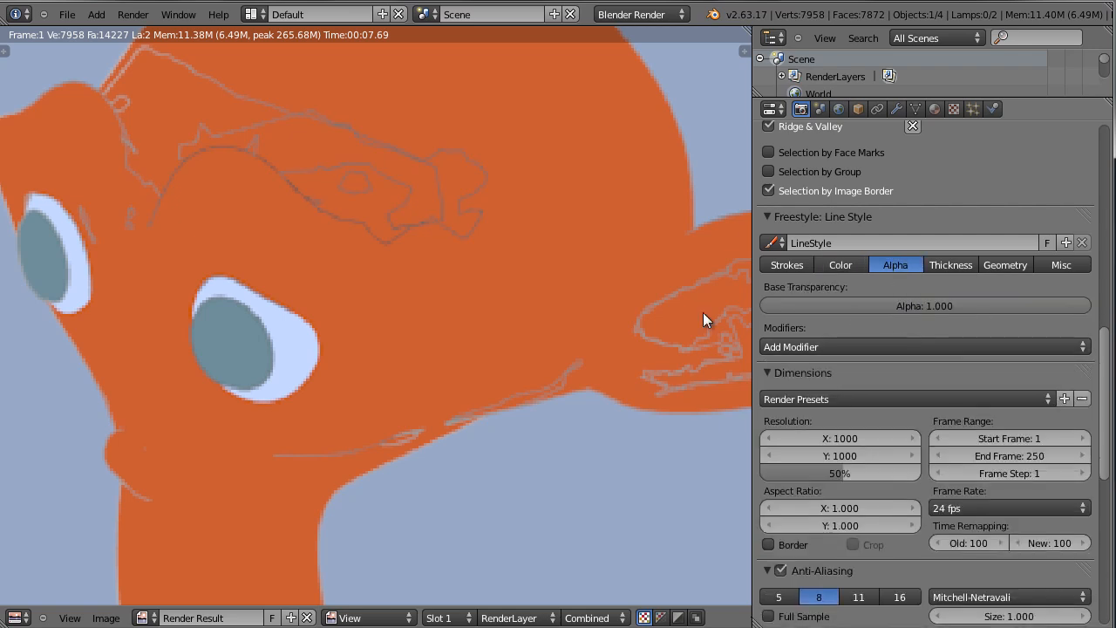
scroll(427, 327, "down", 2)
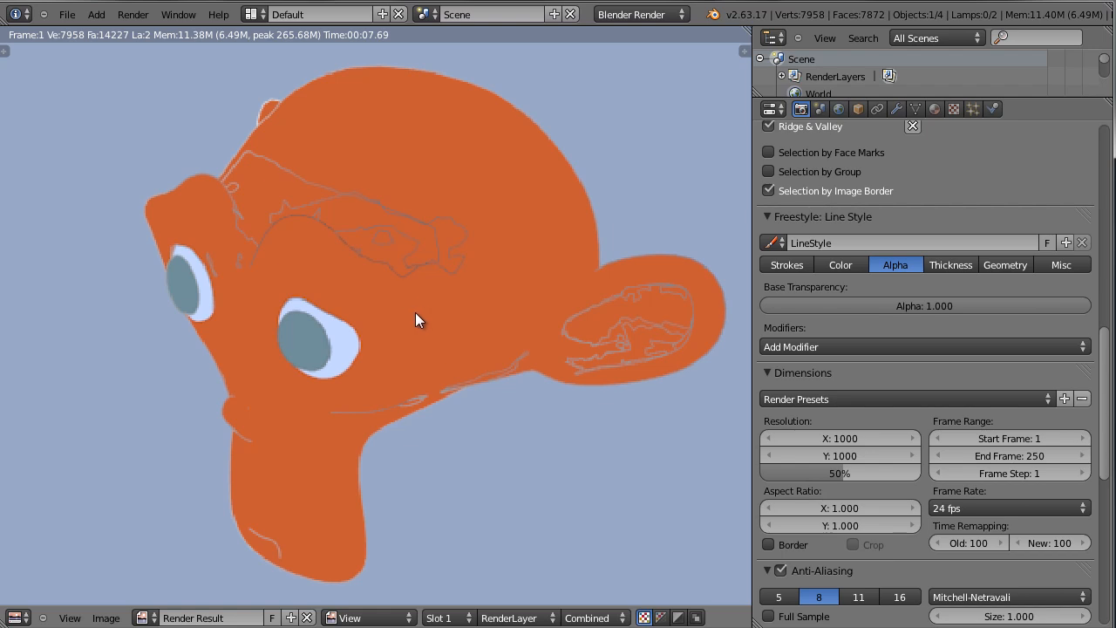
scroll(410, 297, "up", 1)
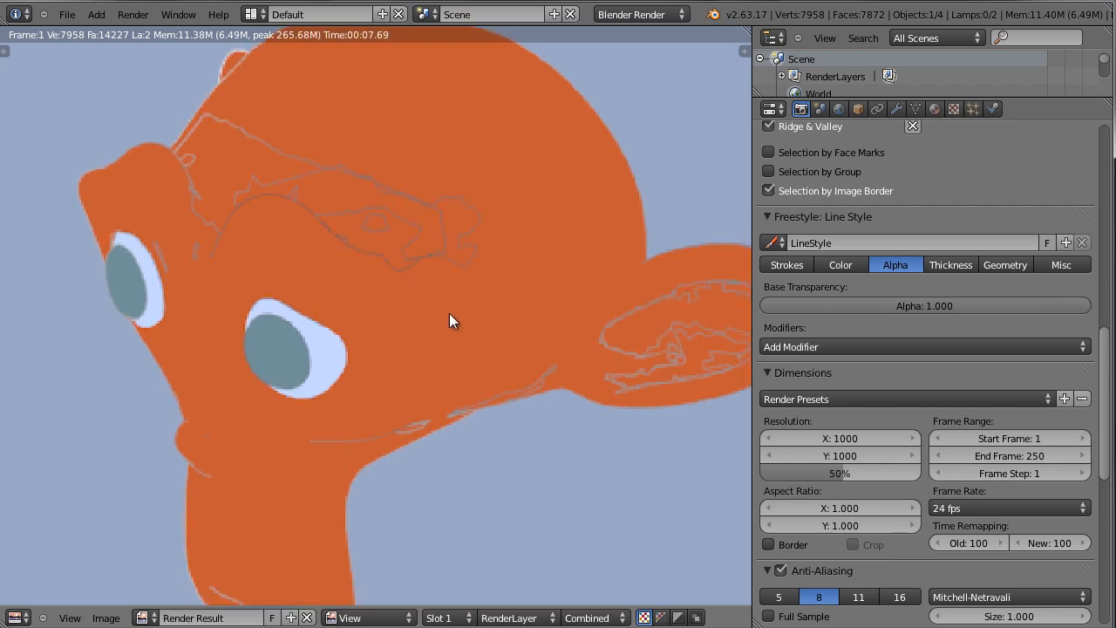
scroll(838, 316, "up", 1)
Add a Material and a Distance from Camera alpha modifier to the LineStyle.
left_click(942, 381)
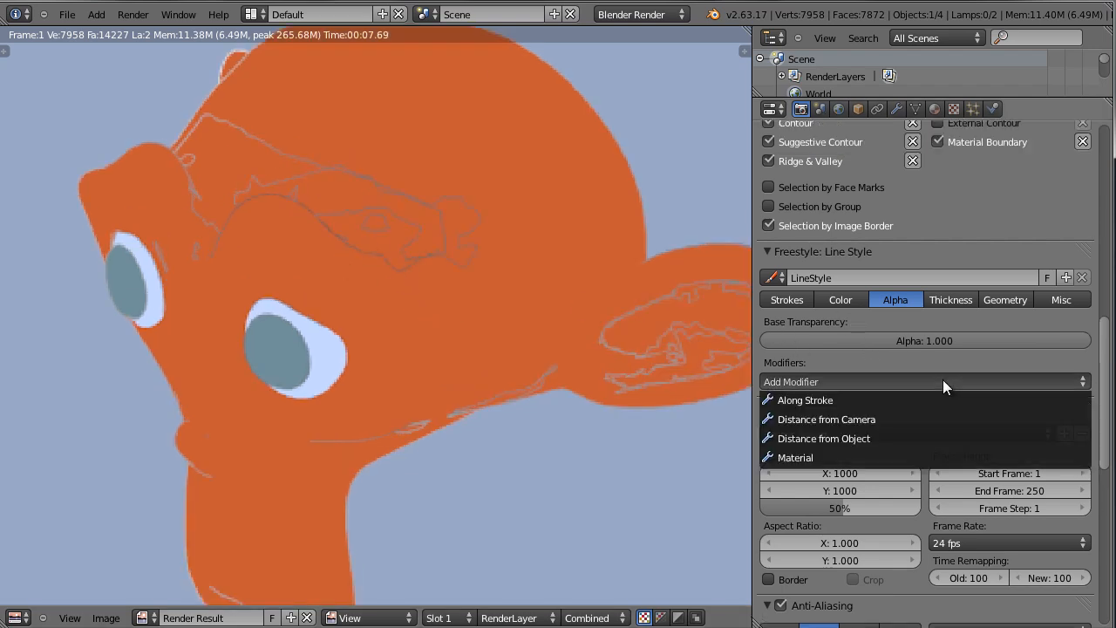
left_click(918, 458)
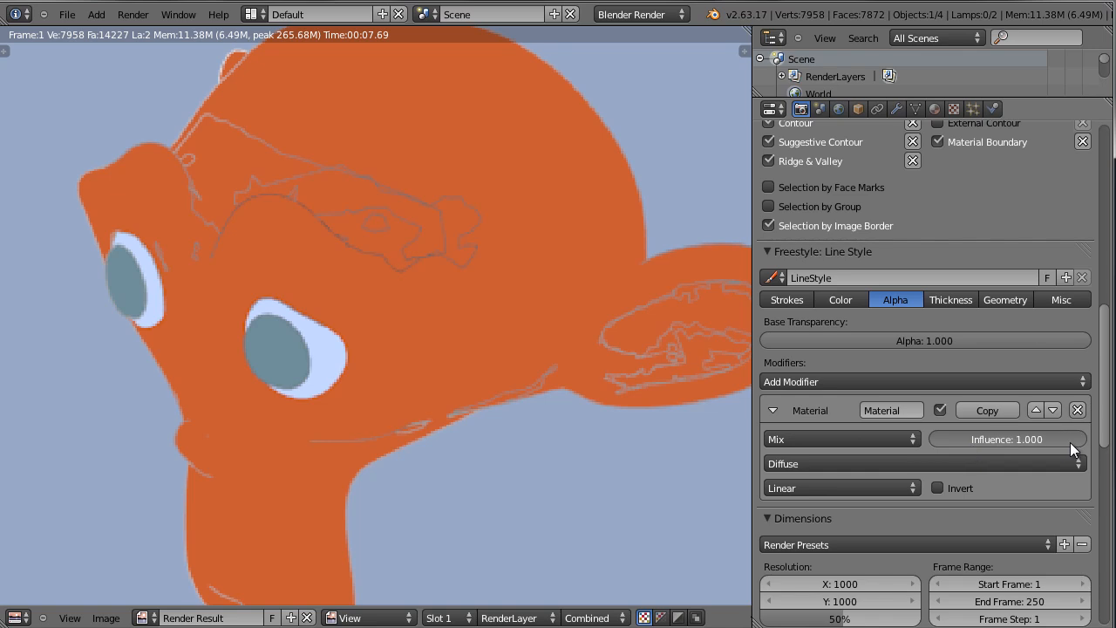
left_click(1007, 381)
left_click(959, 417)
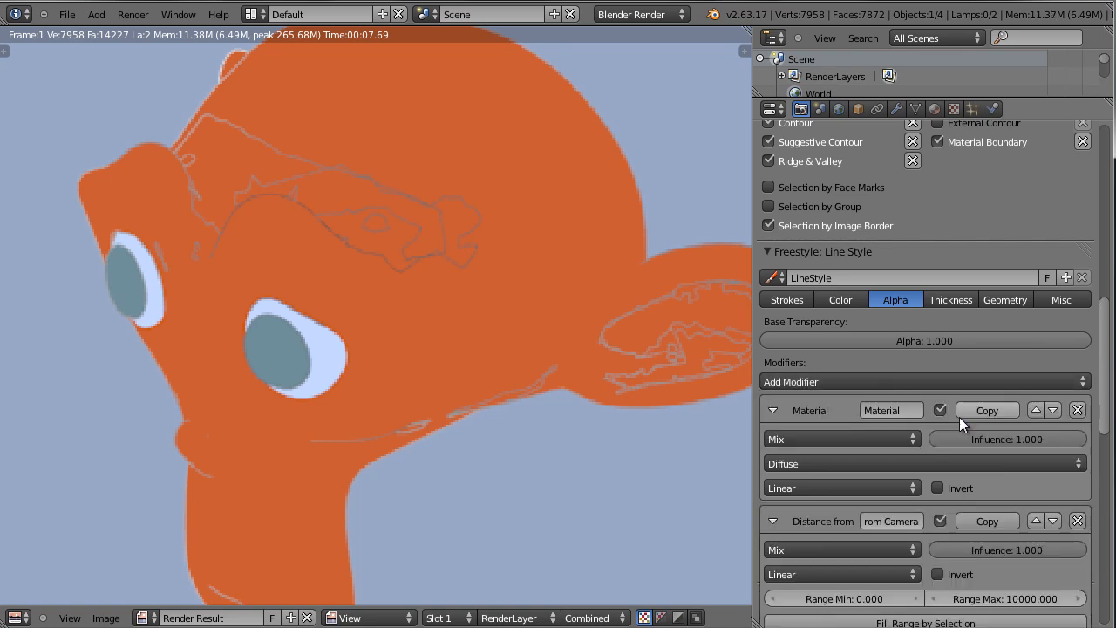
Set the influence of the Distance from Camera alpha modifier to 0.520 and choose Linear mapping.
scroll(1046, 445, "down", 3)
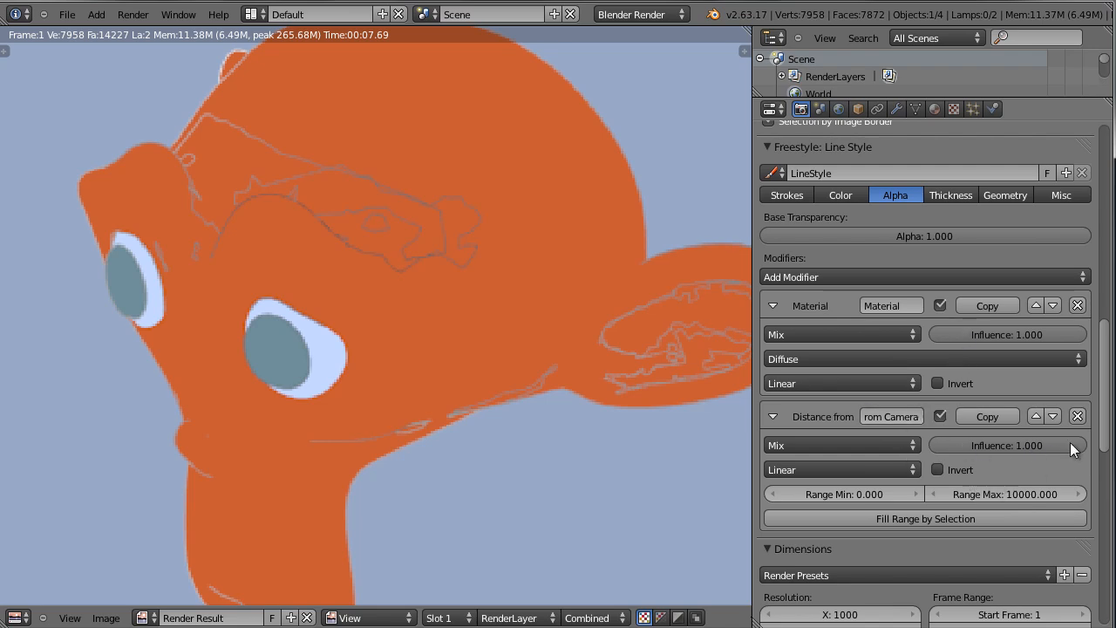
mouse_move(973, 449)
left_mouse_down()
mouse_move(1009, 457)
mouse_move(958, 460)
left_mouse_up()
left_click(908, 446)
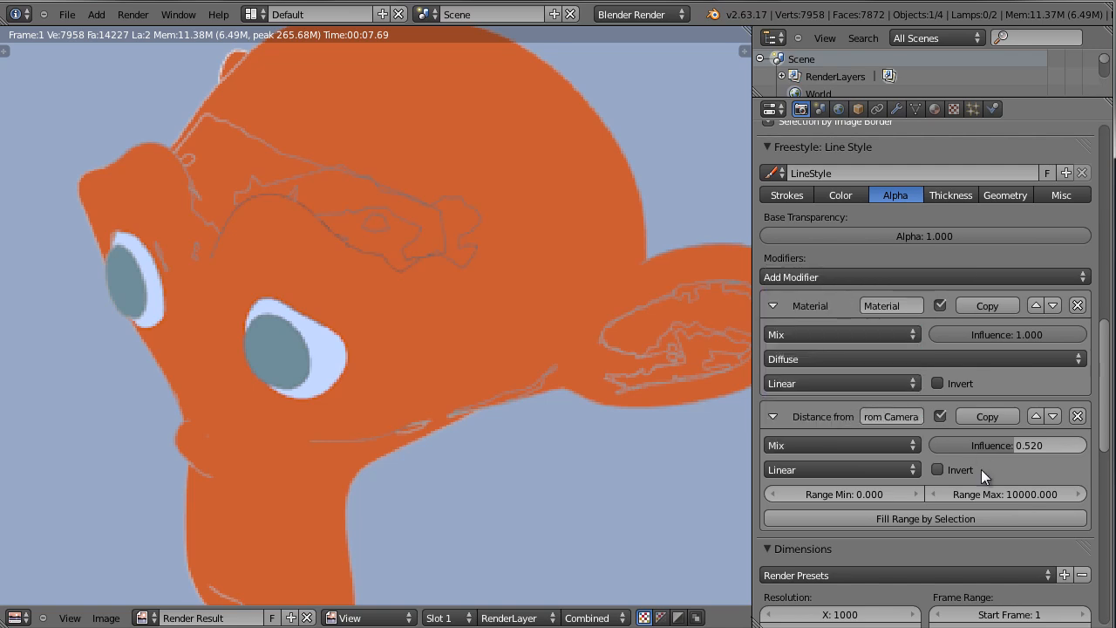
left_click(905, 445)
left_click(912, 470)
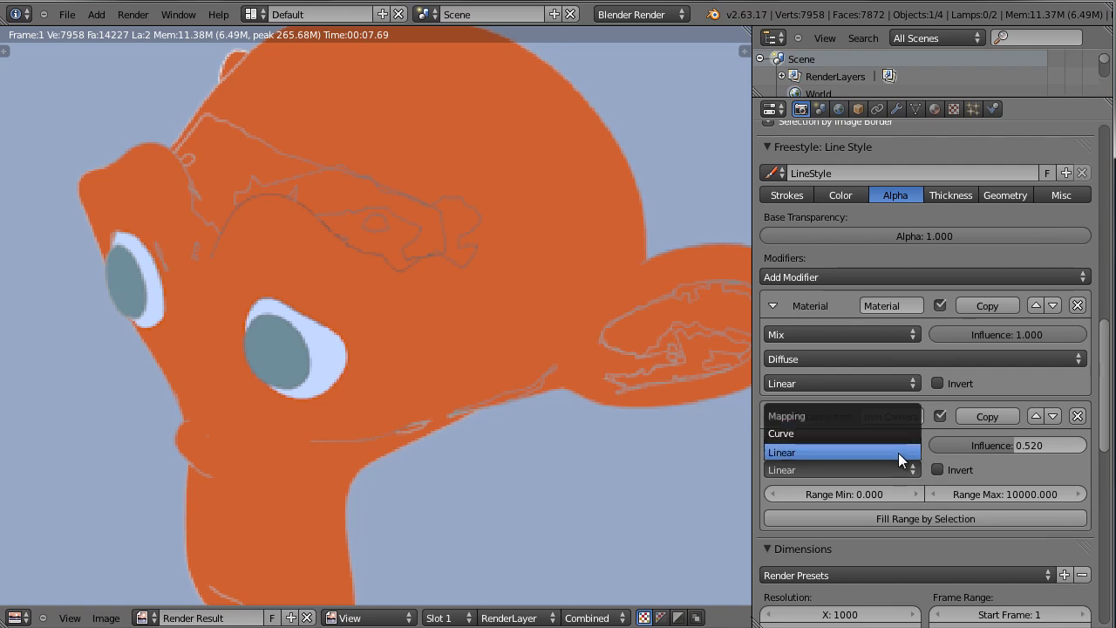
left_click(898, 452)
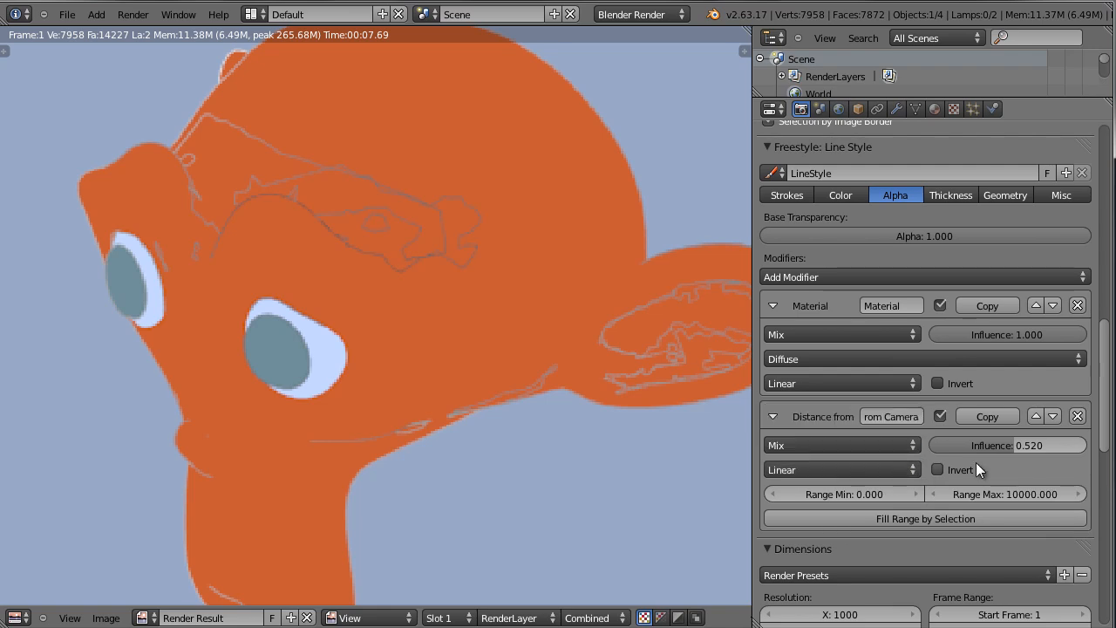
Change the Distance from Camera alpha modifier's mapping to Curve and shape the curve into an S with two points.
left_click(907, 470)
left_click(899, 435)
left_click_drag(898, 481, 822, 443)
mouse_move(970, 397)
left_mouse_down()
mouse_move(974, 432)
mouse_move(973, 409)
left_mouse_up()
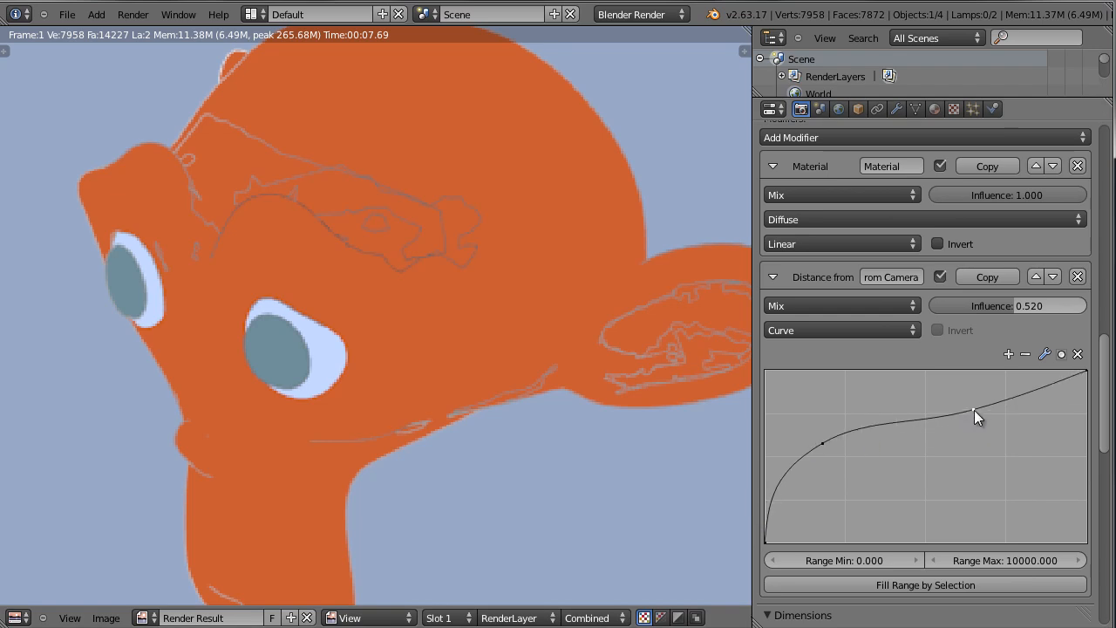
left_click_drag(816, 444, 867, 516)
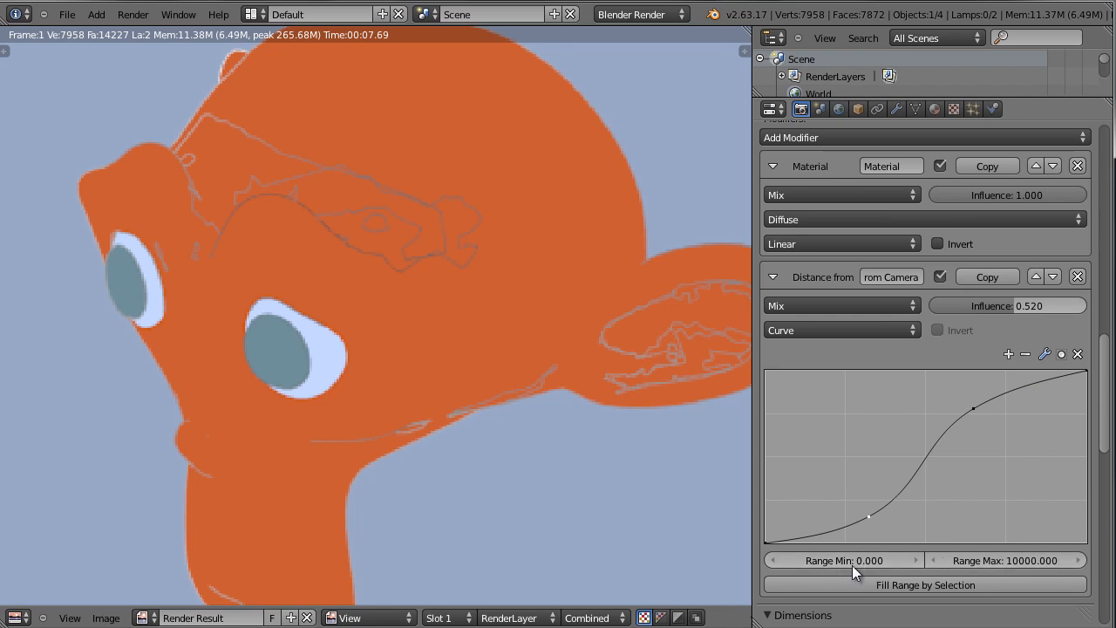
Return the Distance from Camera alpha modifier's mapping to Linear and fill its range from the selection.
scroll(1070, 390, "up", 1)
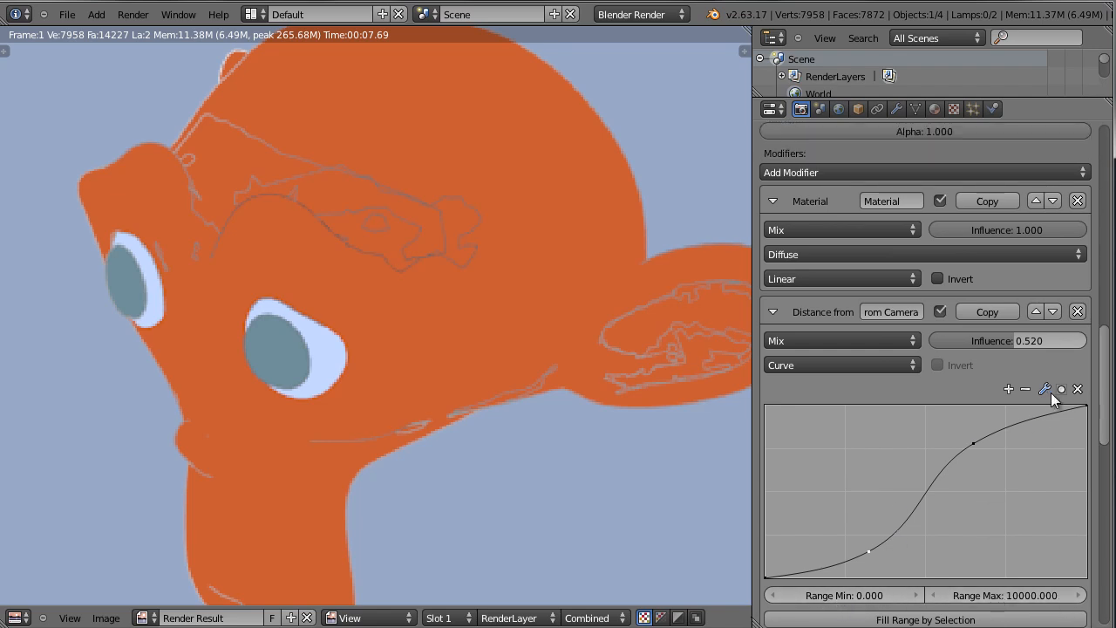
left_click(909, 364)
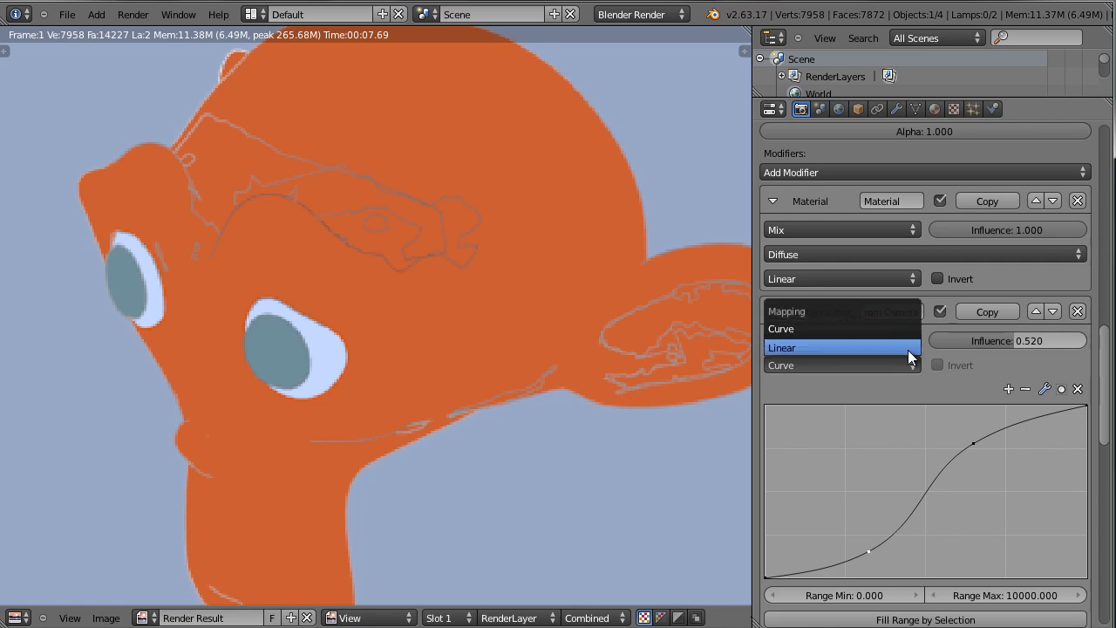
left_click(907, 348)
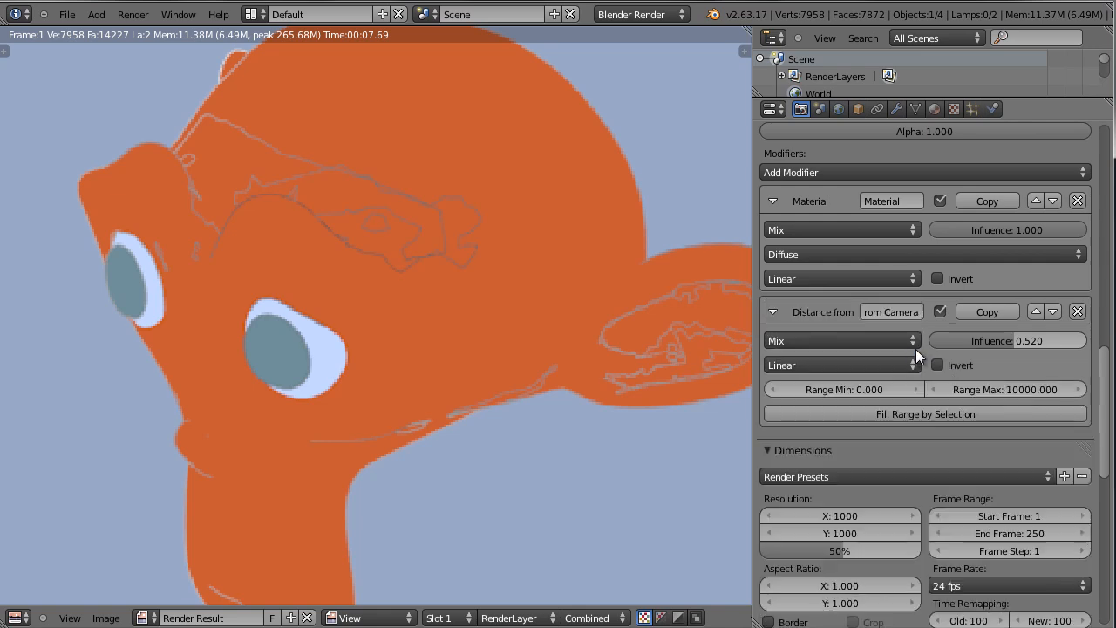
left_click(1004, 418)
Render the monkey with the alpha modifiers and inspect the lines on the face and ear.
key("F12")
scroll(601, 480, "up", 1)
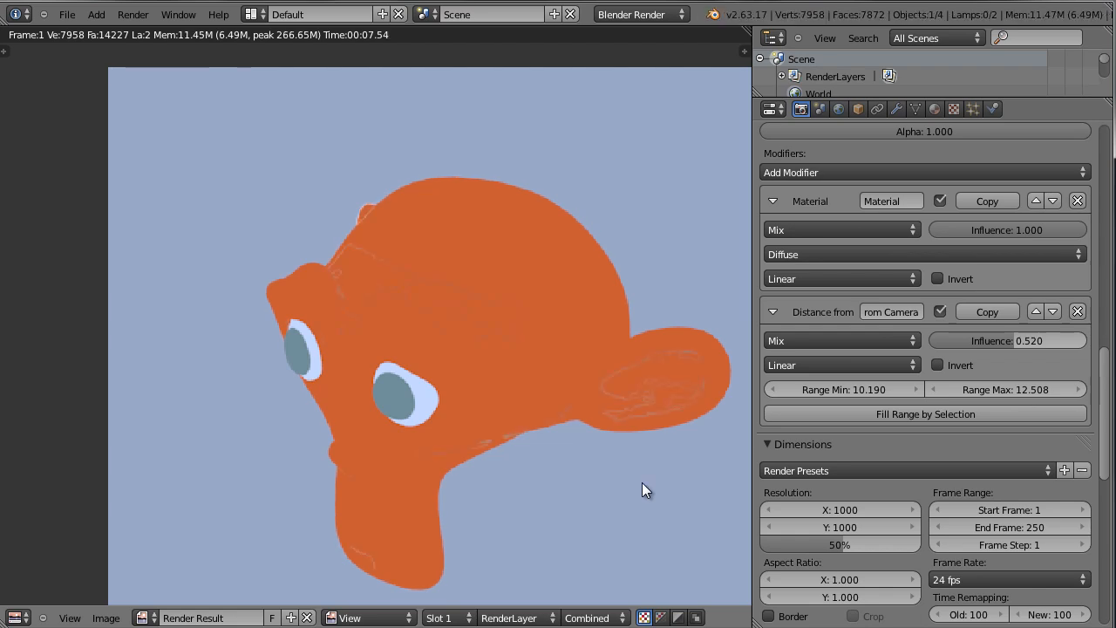
scroll(641, 482, "up", 2)
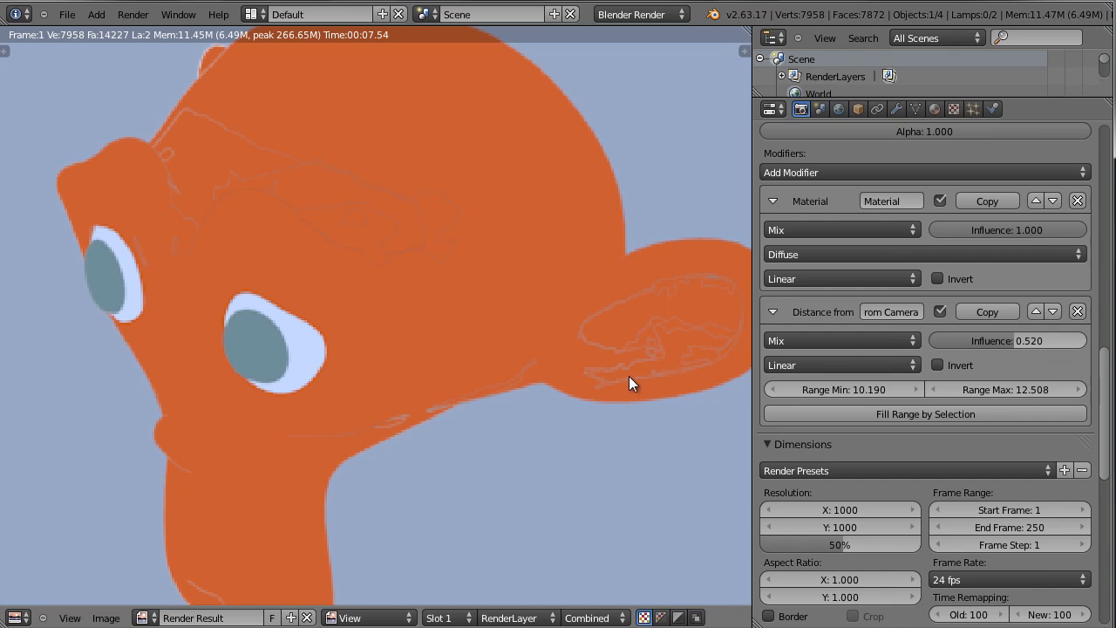
scroll(631, 381, "down", 1)
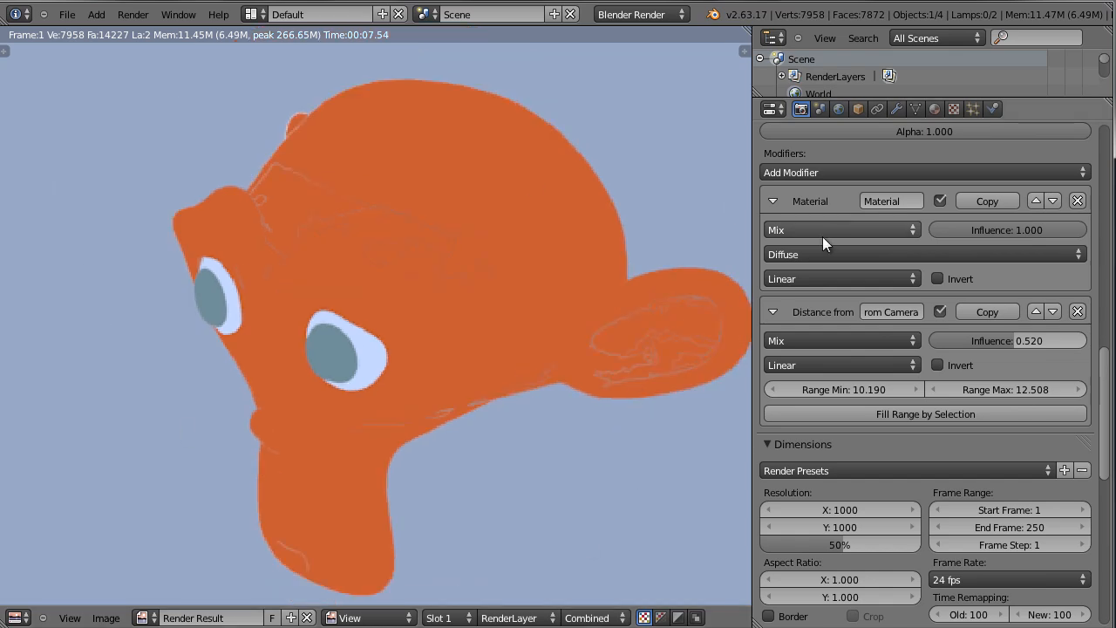
Remove both the Distance from Camera and Material alpha modifiers from the LineStyle.
scroll(821, 236, "up", 4)
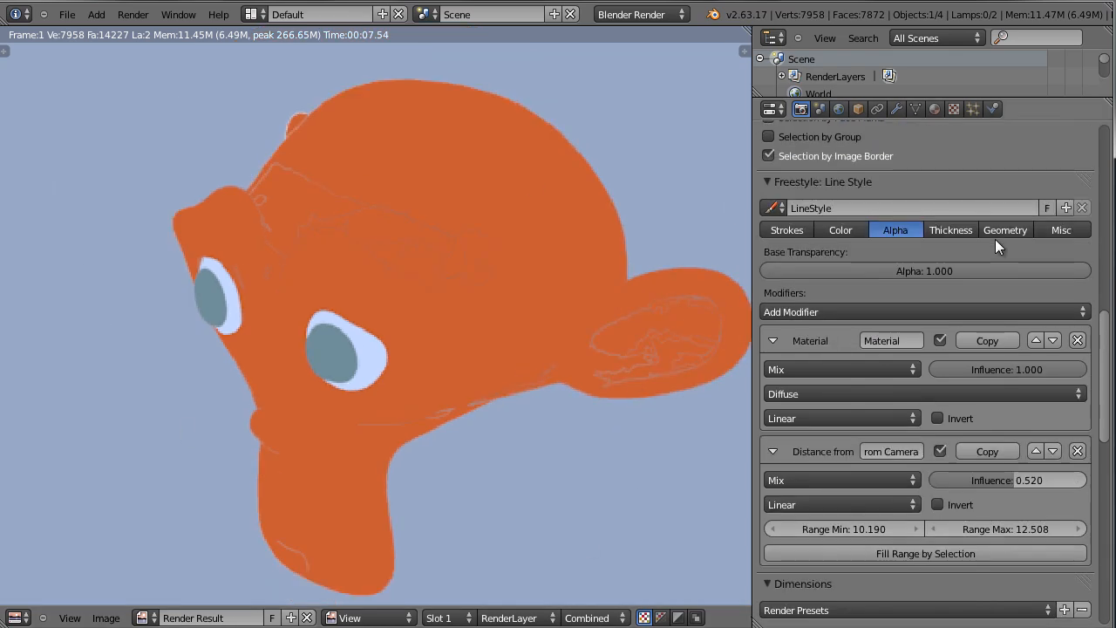
left_click(1078, 451)
left_click(1077, 340)
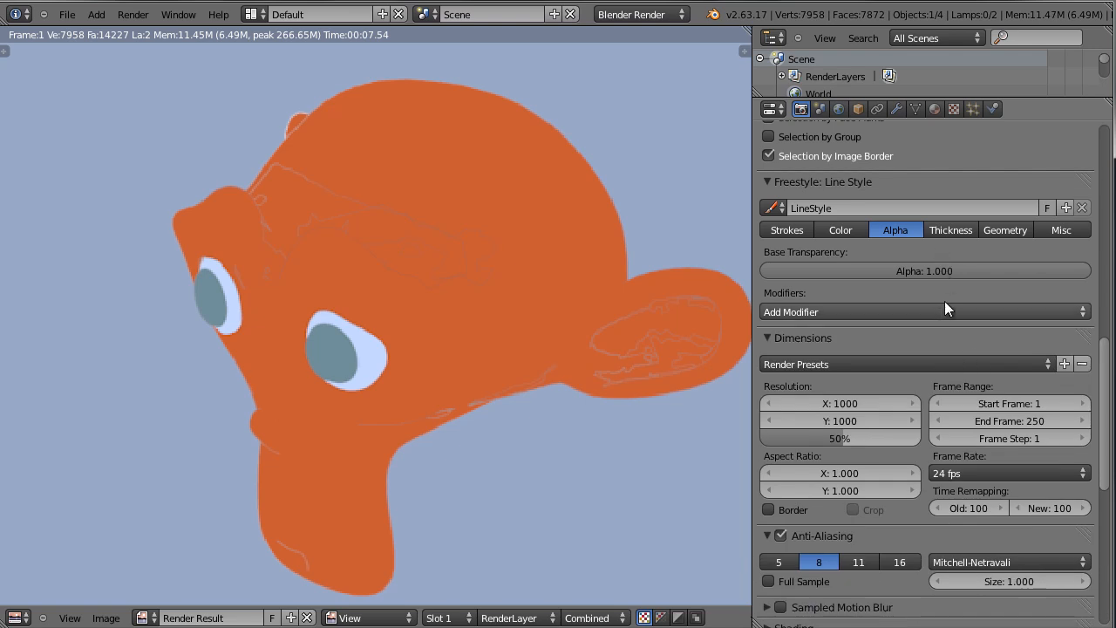
Try a base transparency alpha of 0.452 for the LineStyle and restore it to 1.000.
left_click_drag(1052, 270, 882, 286)
left_click_drag(979, 287, 889, 288)
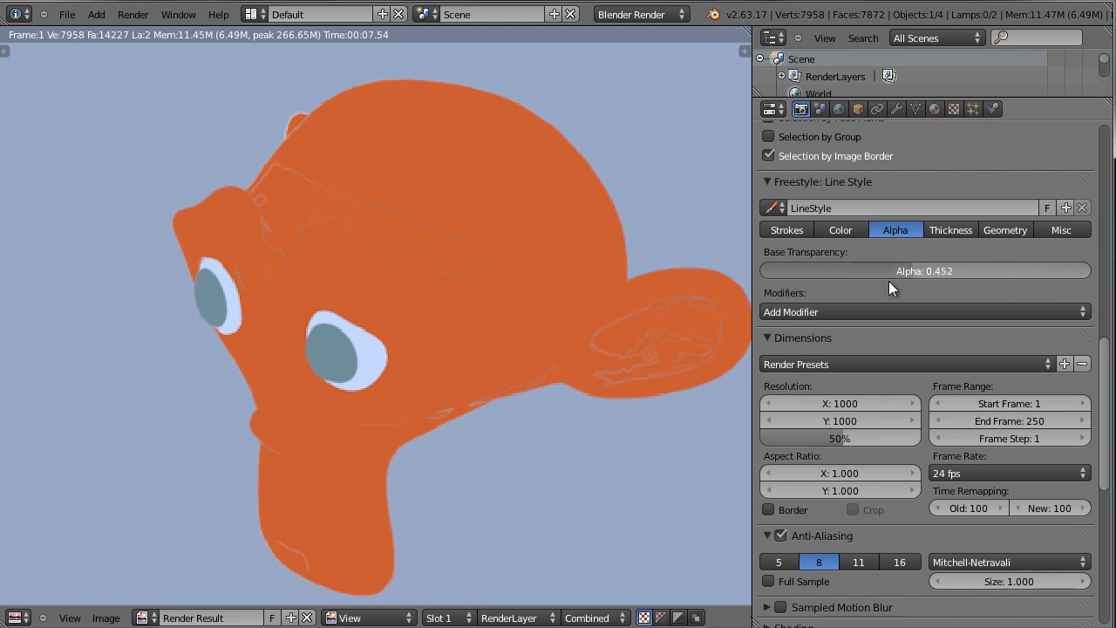
left_click_drag(983, 292, 1092, 288)
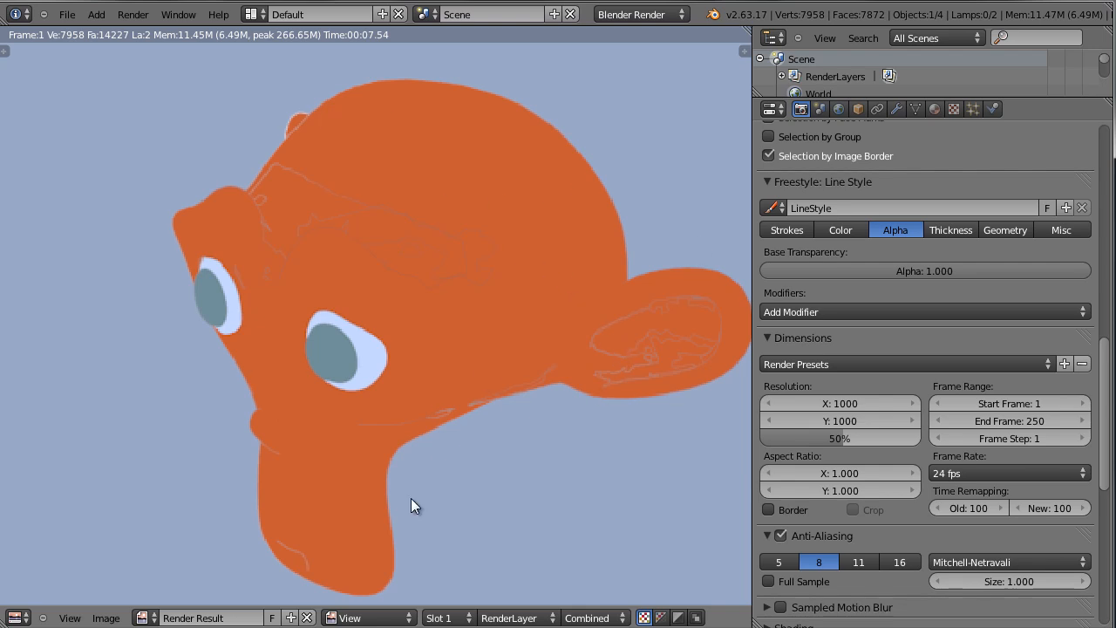
Set the LineStyle's base thickness to 5 with the stroke position Inside and render the monkey.
left_click(953, 231)
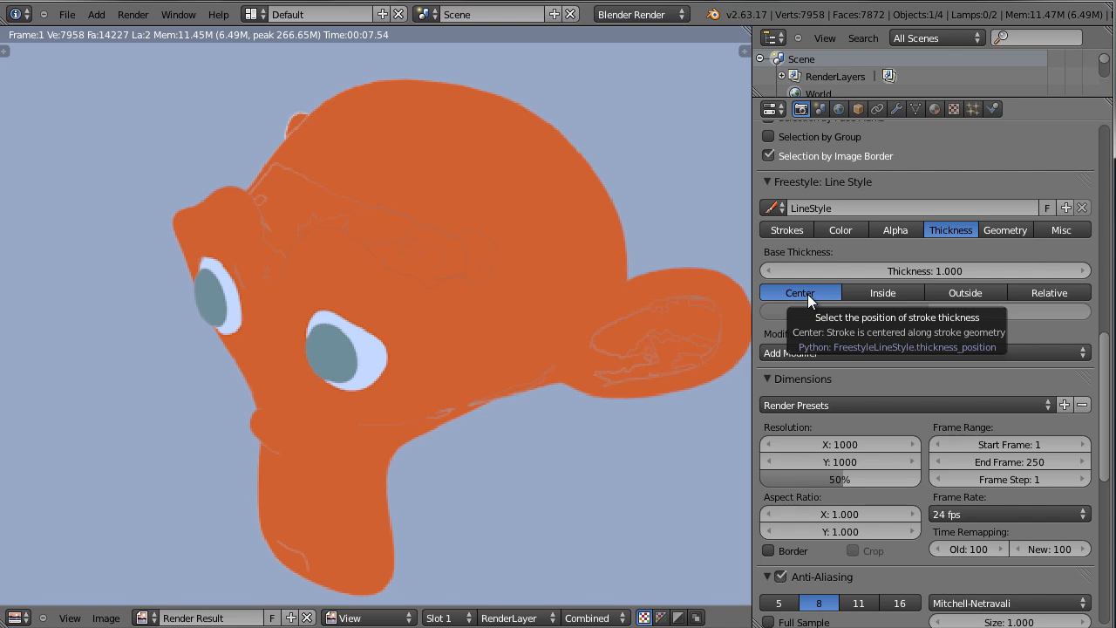
left_click(891, 295)
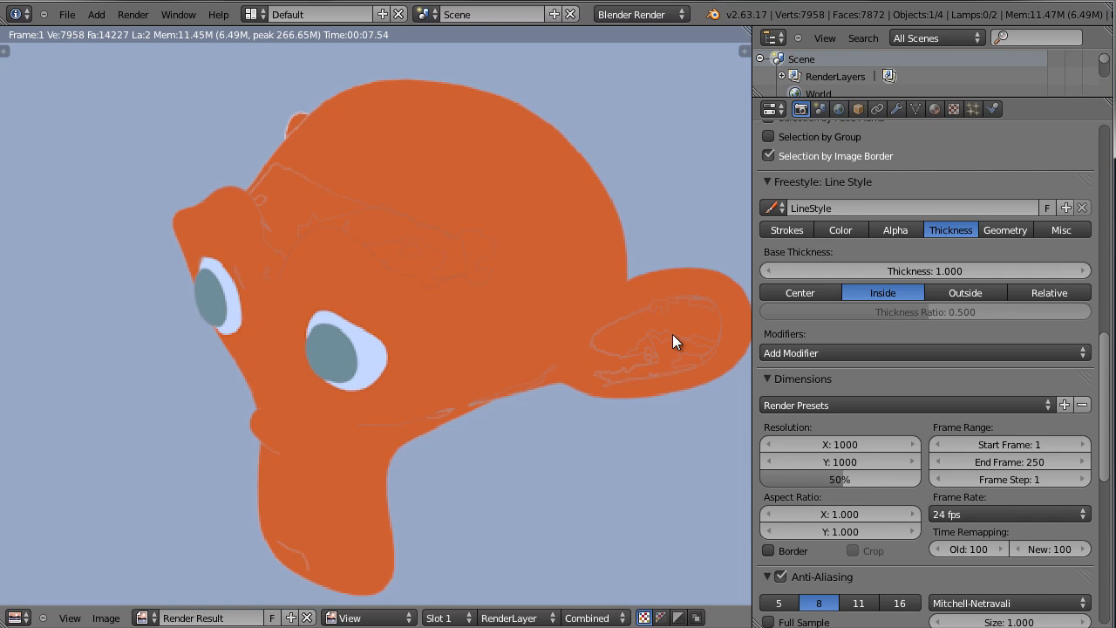
left_click(902, 271)
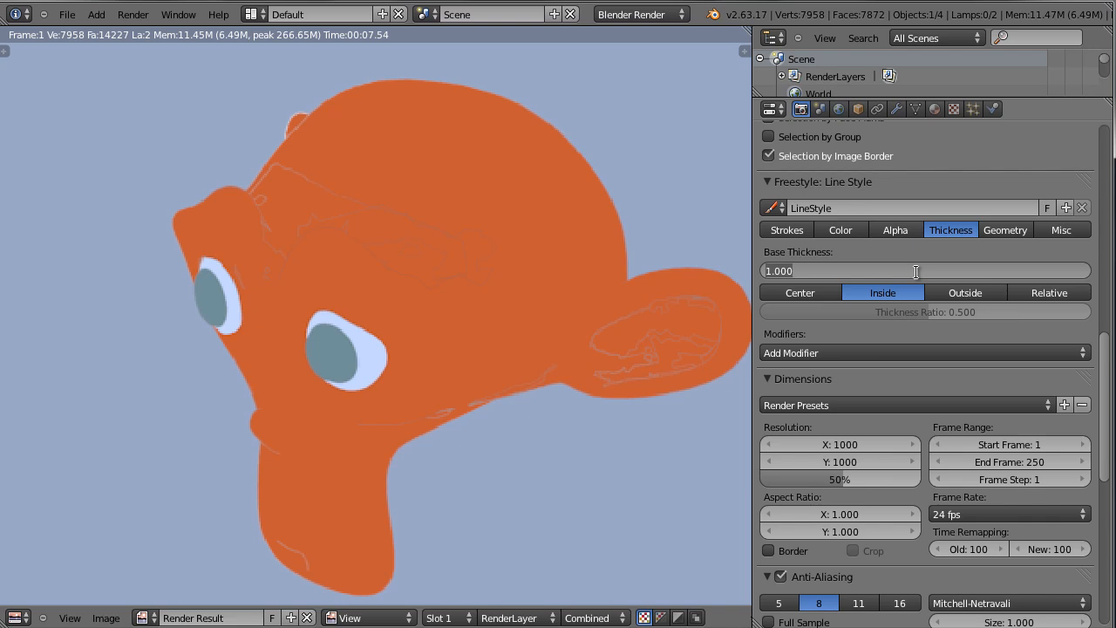
type("5")
key("Return")
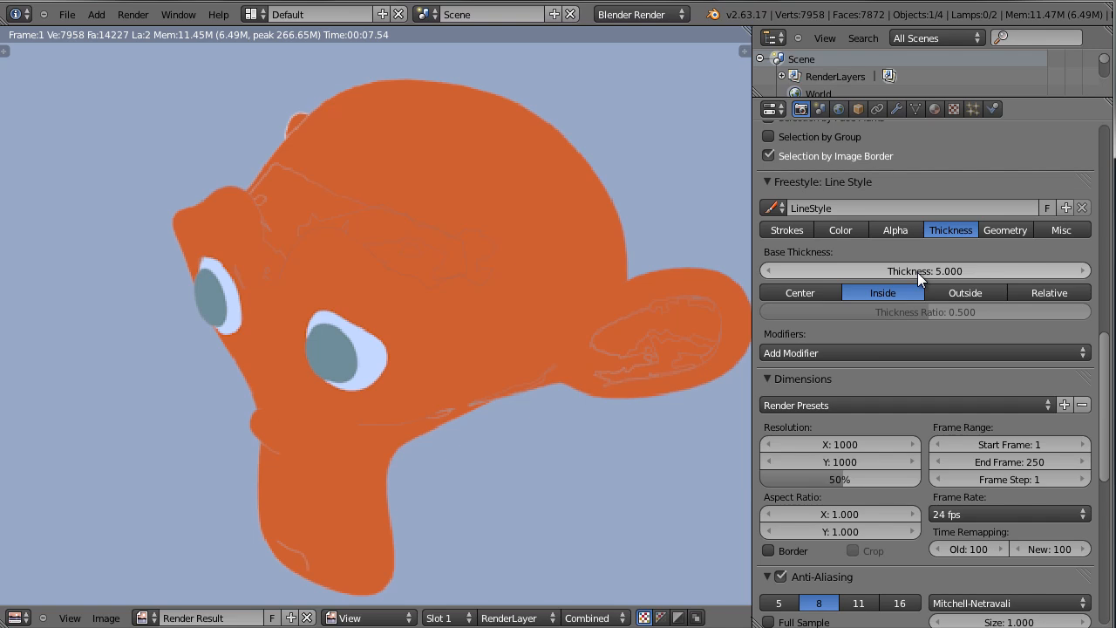
key("F12")
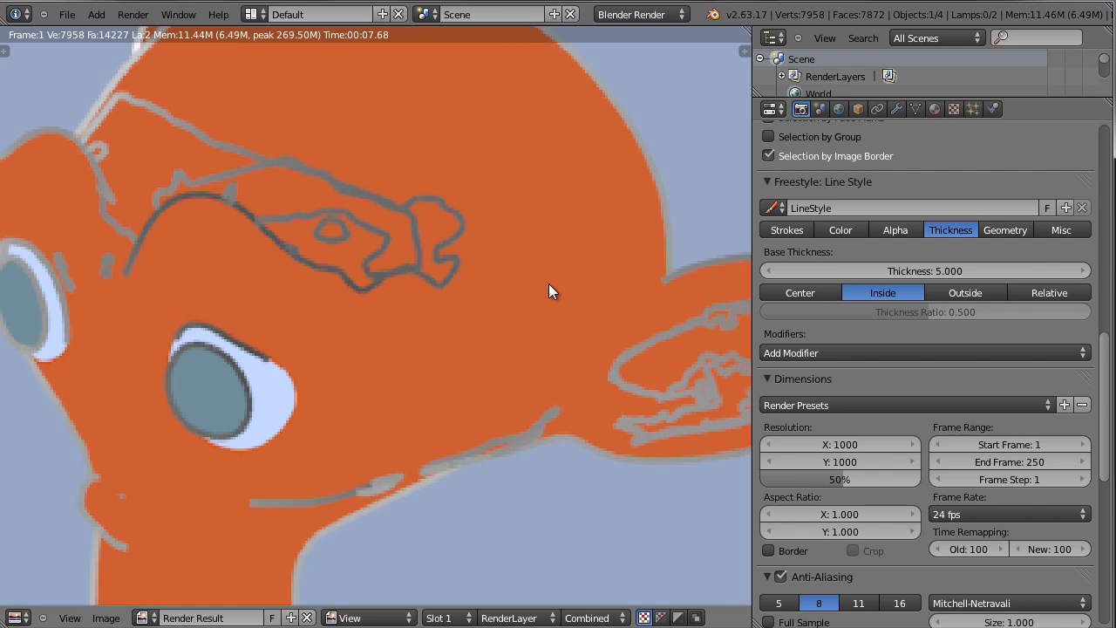
Remove the Distance from Camera color modifier from the LineStyle and render the monkey in the plain base color.
left_click(853, 232)
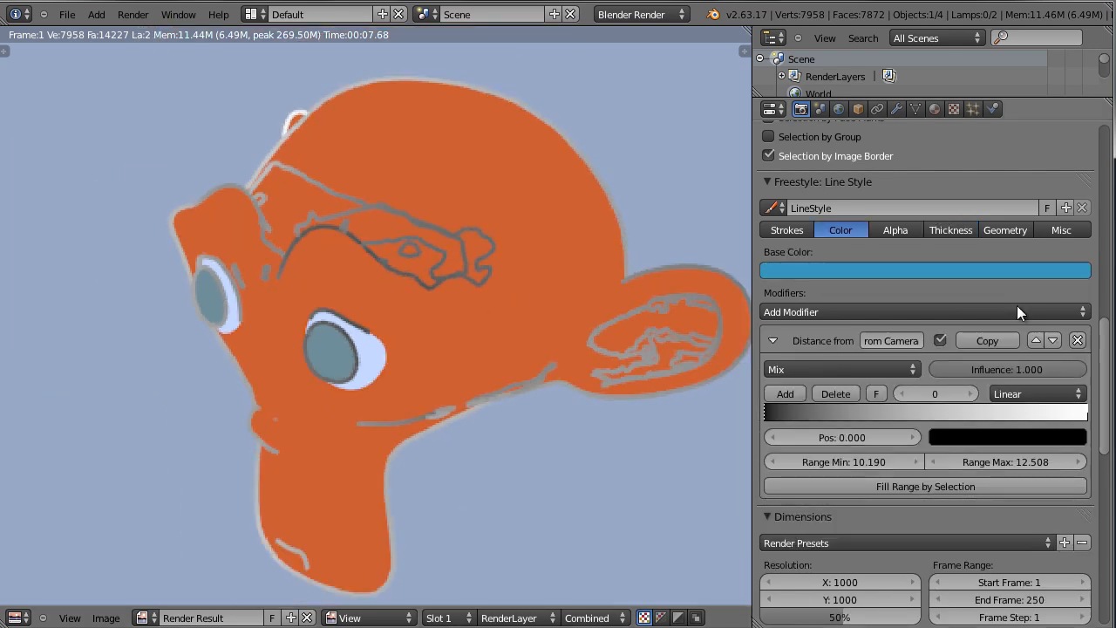
left_click(1078, 340)
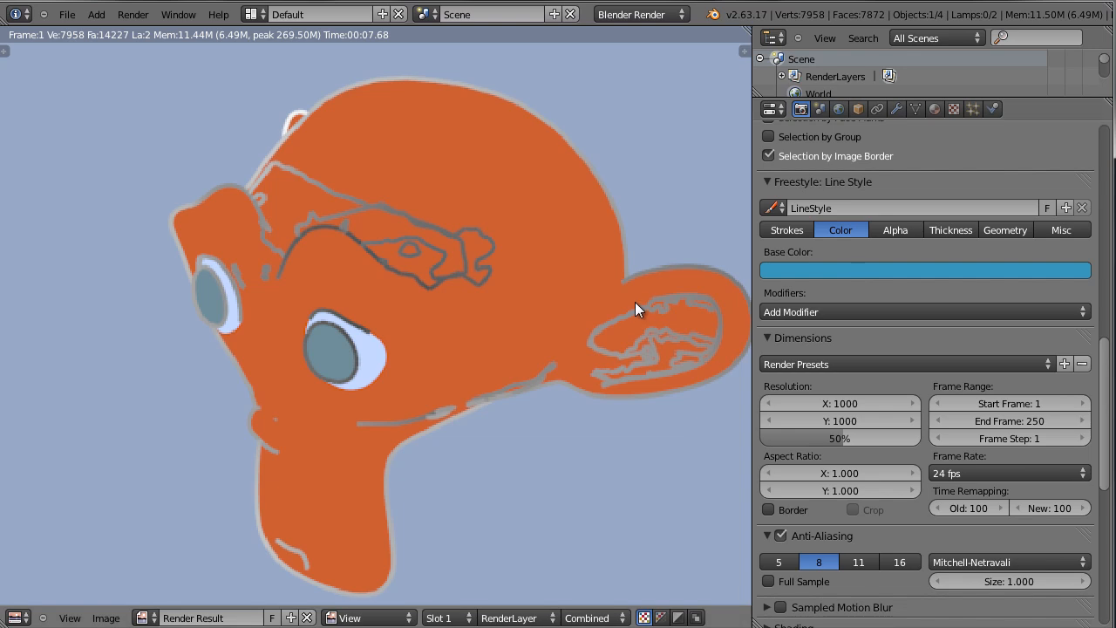
key("F12")
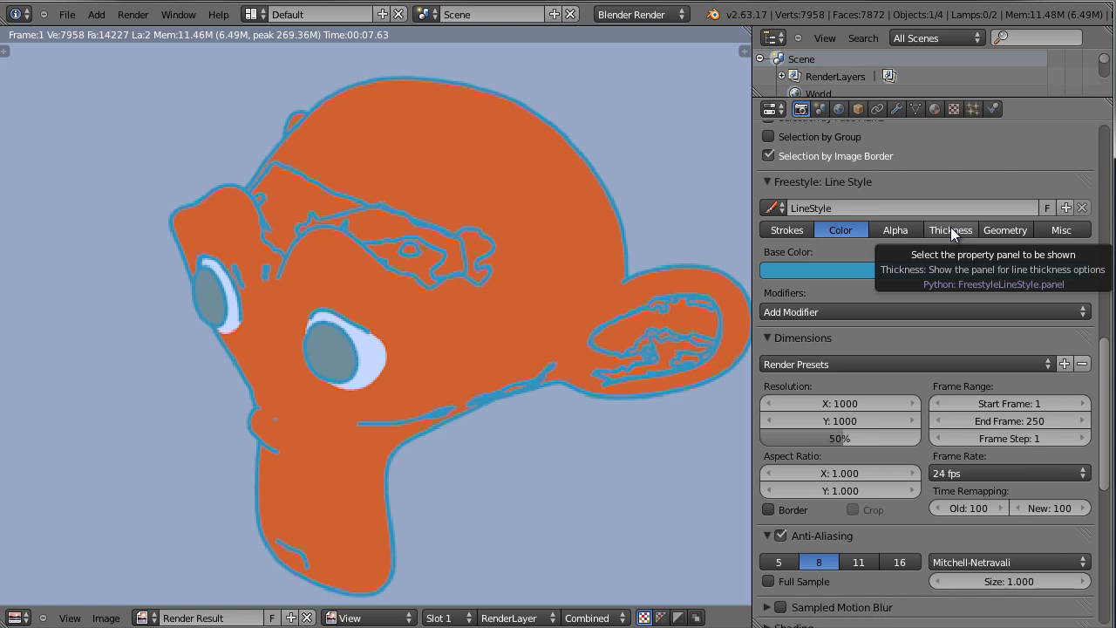
Try the Outside stroke thickness position for the LineStyle and switch it to Relative.
left_click(950, 230)
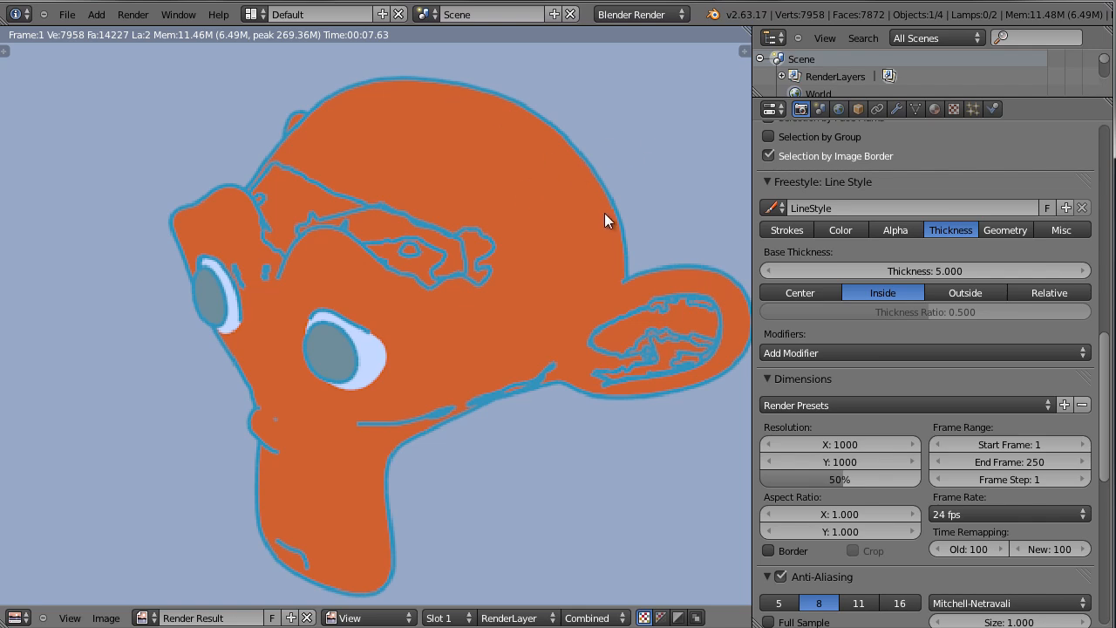
left_click(997, 294)
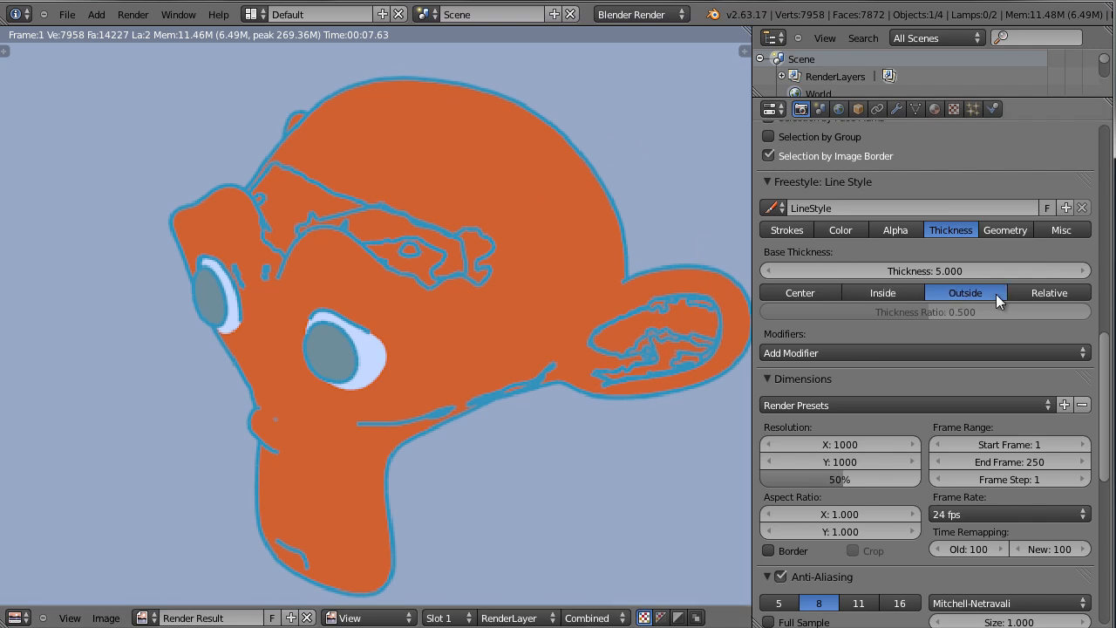
left_click(1072, 291)
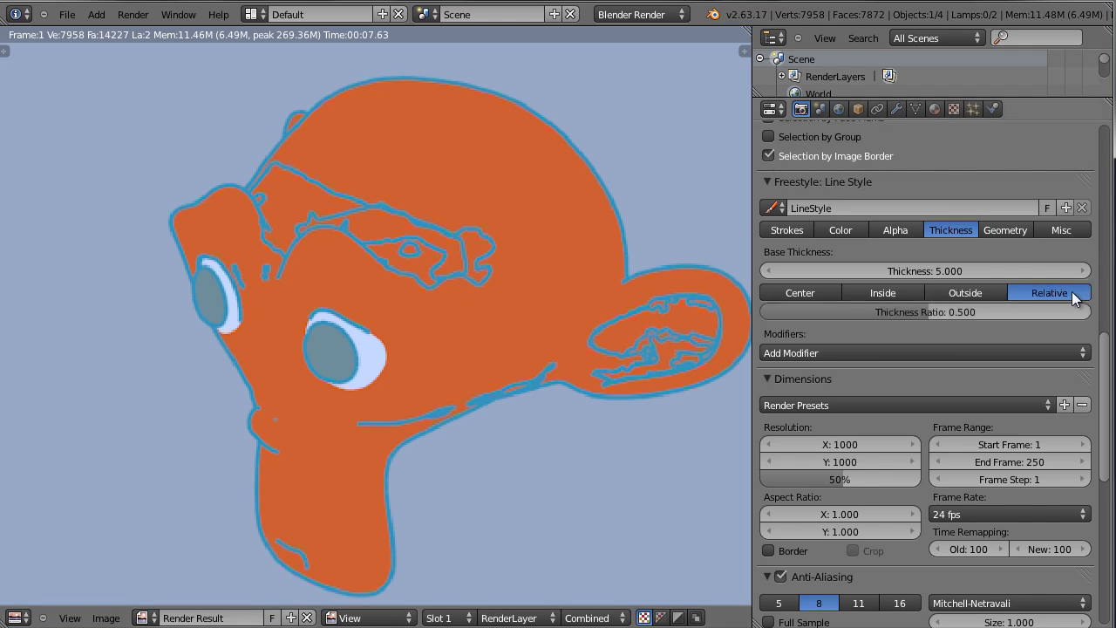
Set the LineStyle's relative thickness ratio to about 0.755 and render the monkey.
left_click_drag(928, 314, 1011, 316)
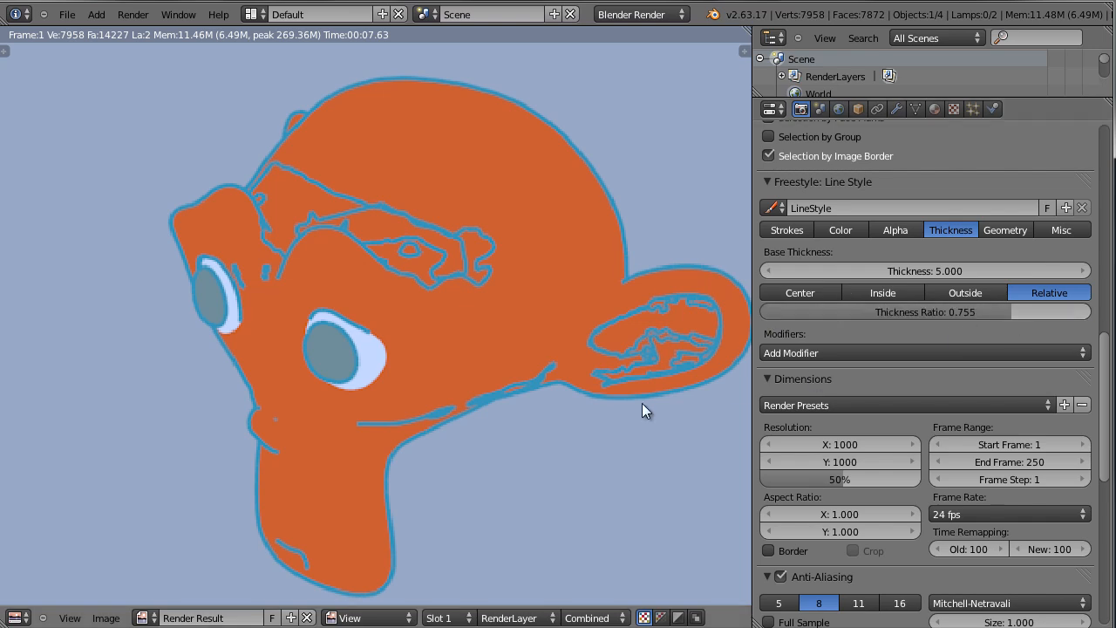
key("F12")
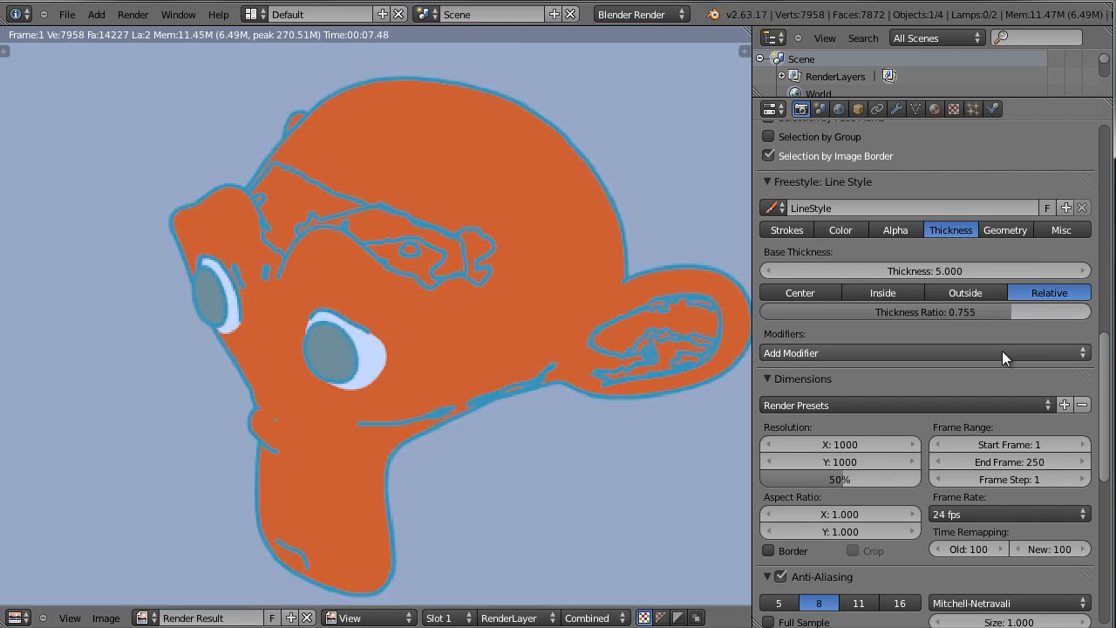
Add a Calligraphy thickness modifier to the LineStyle, render the monkey and inspect its outlines up close.
left_click(921, 351)
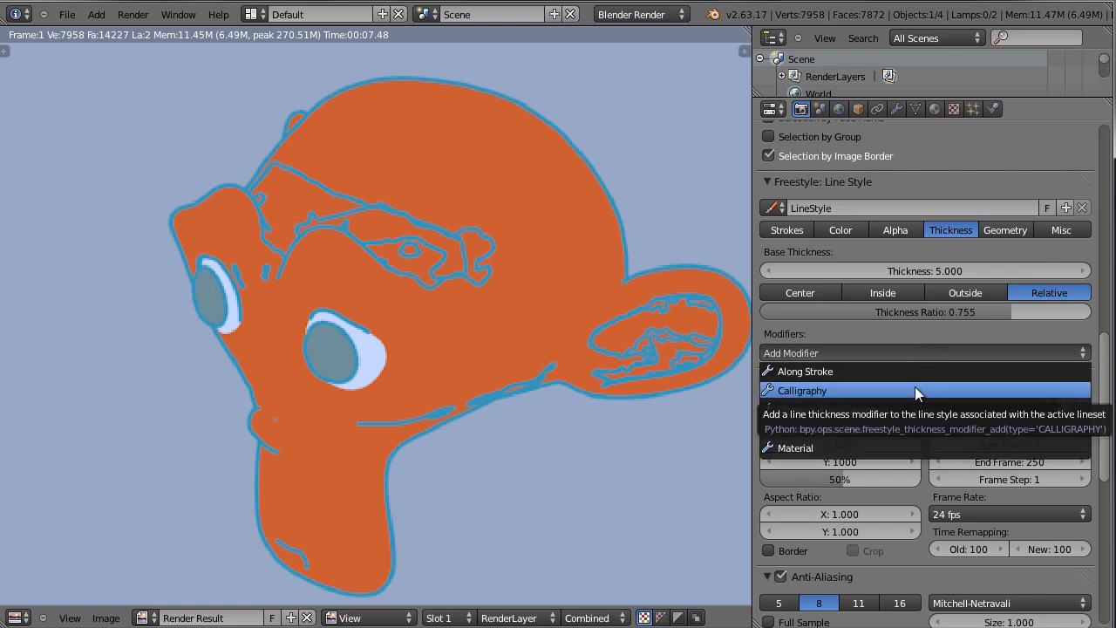
left_click(914, 389)
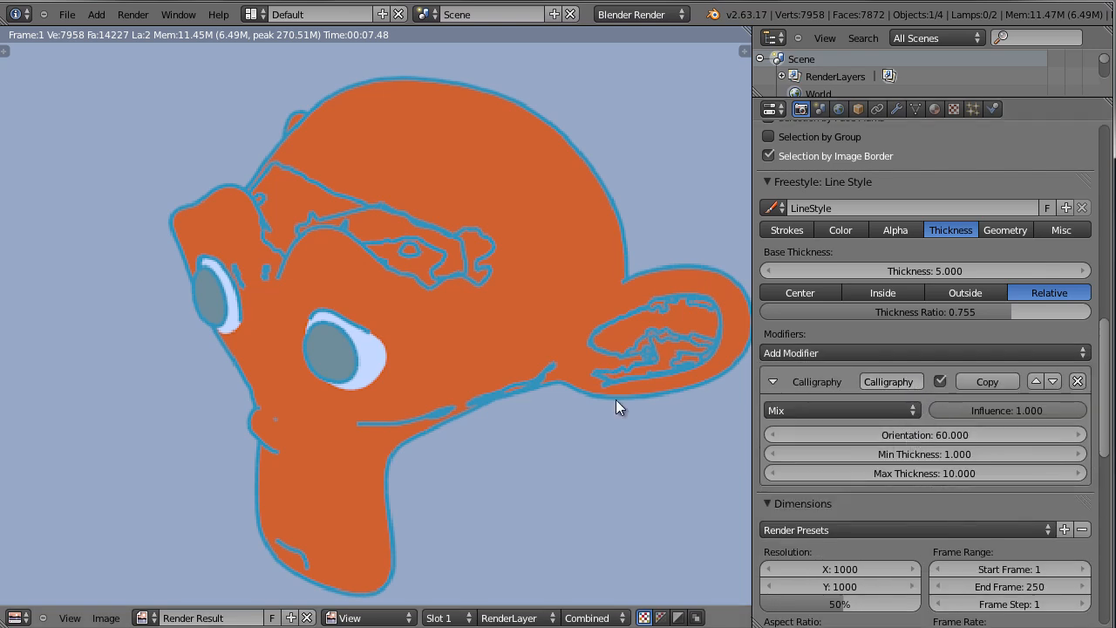
key("F12")
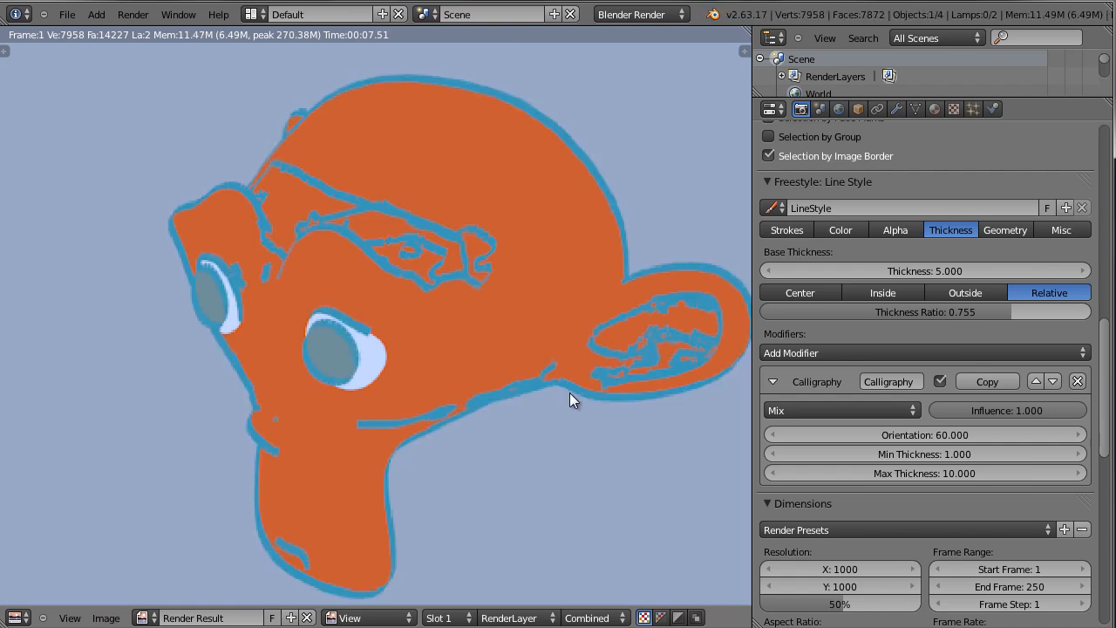
scroll(562, 388, "up", 2)
scroll(539, 374, "down", 2)
scroll(463, 308, "up", 2)
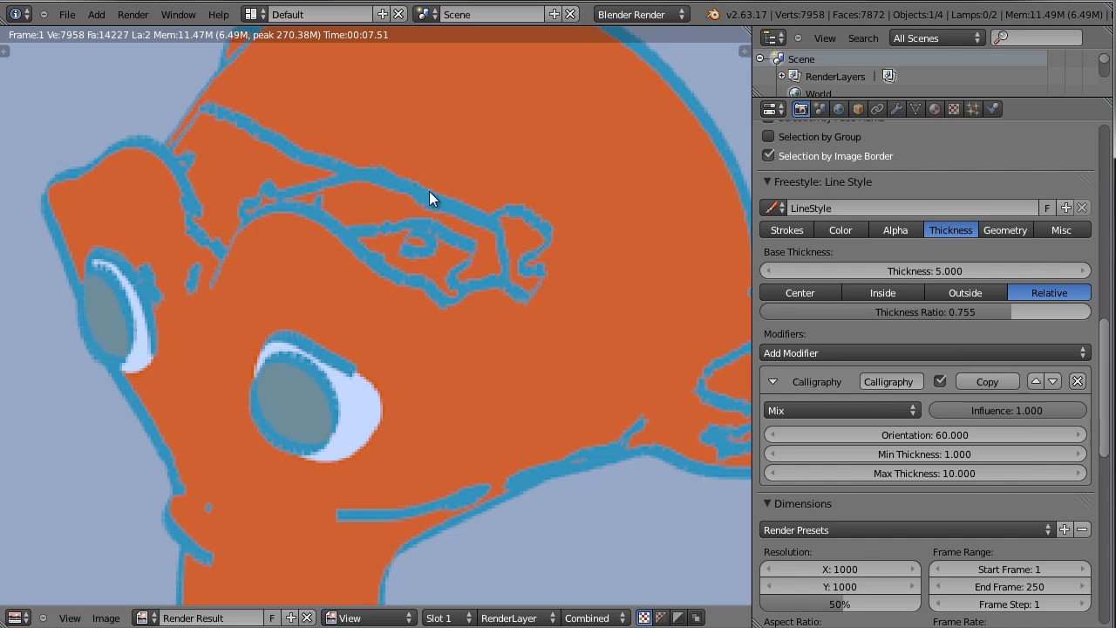
scroll(455, 275, "down", 3)
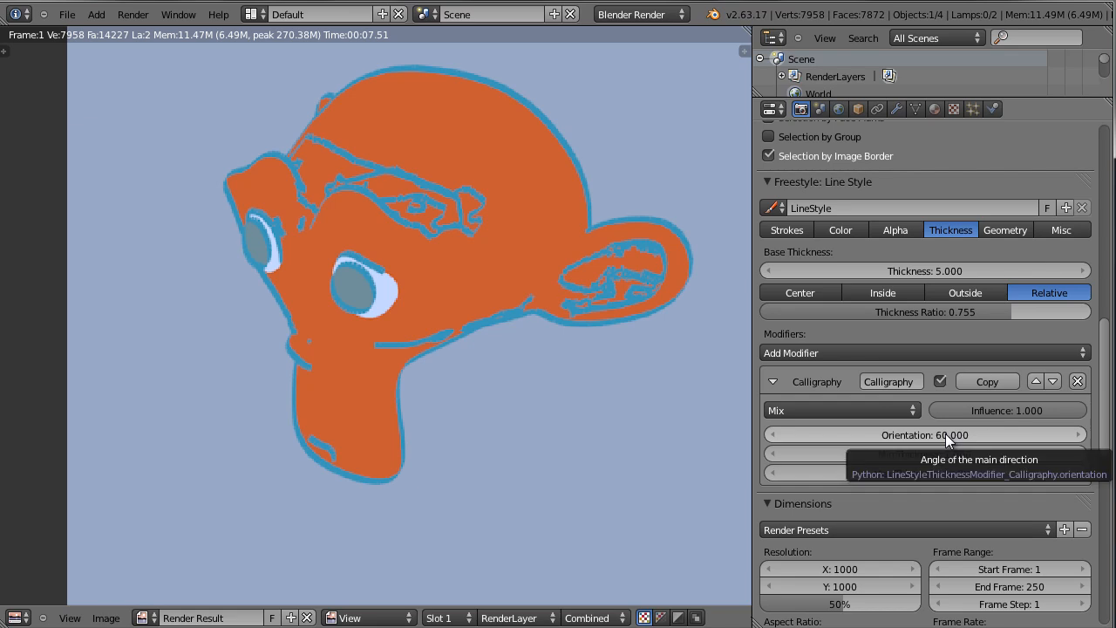
scroll(629, 414, "up", 3)
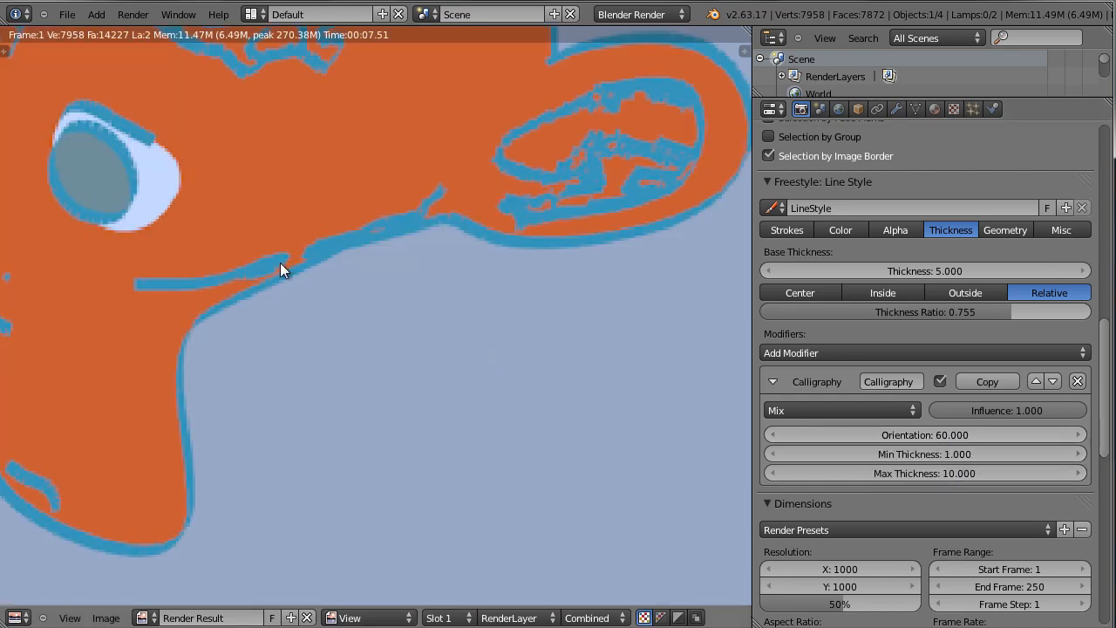
Try a max thickness of 20 for the Calligraphy modifier, render and inspect the monkey, and restore the value to 10.
left_click(906, 473)
type("2")
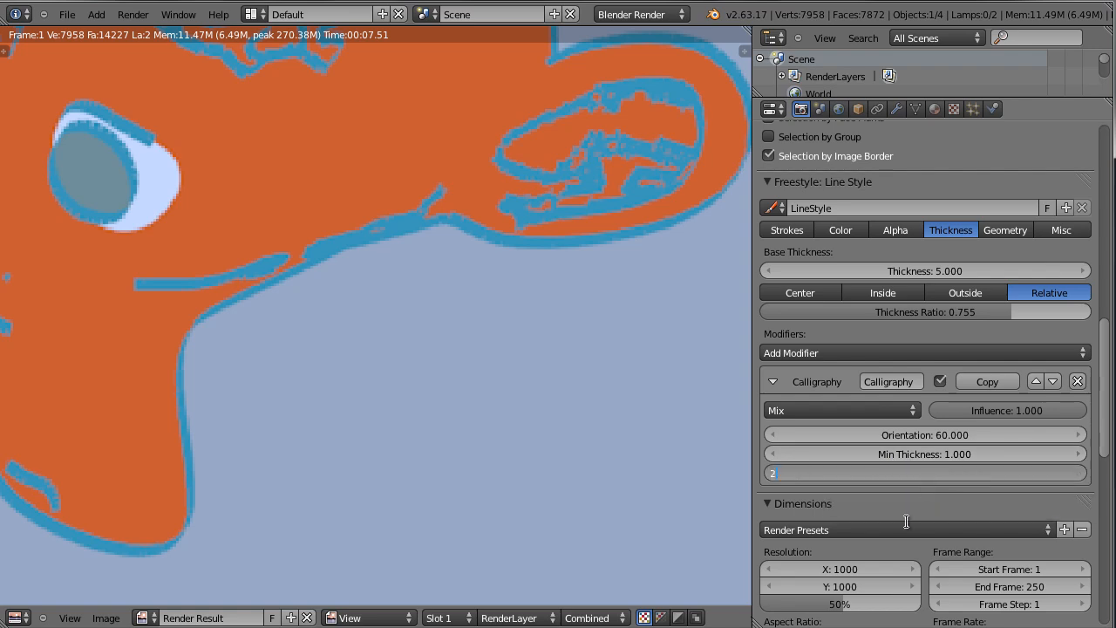
type("0")
key("Return")
key("F12")
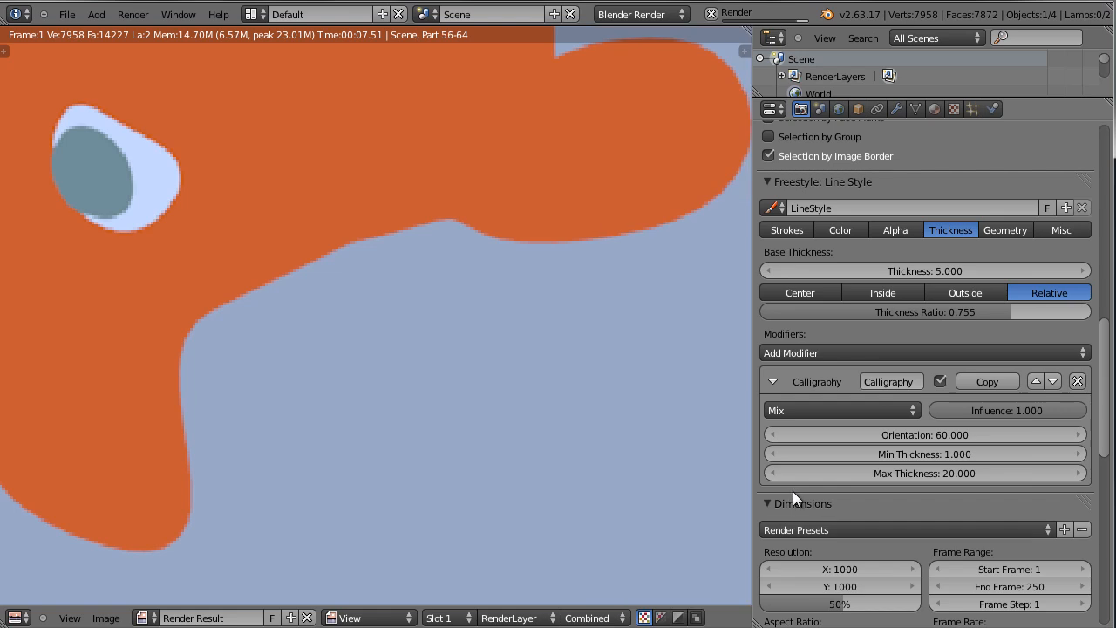
scroll(792, 491, "down", 2)
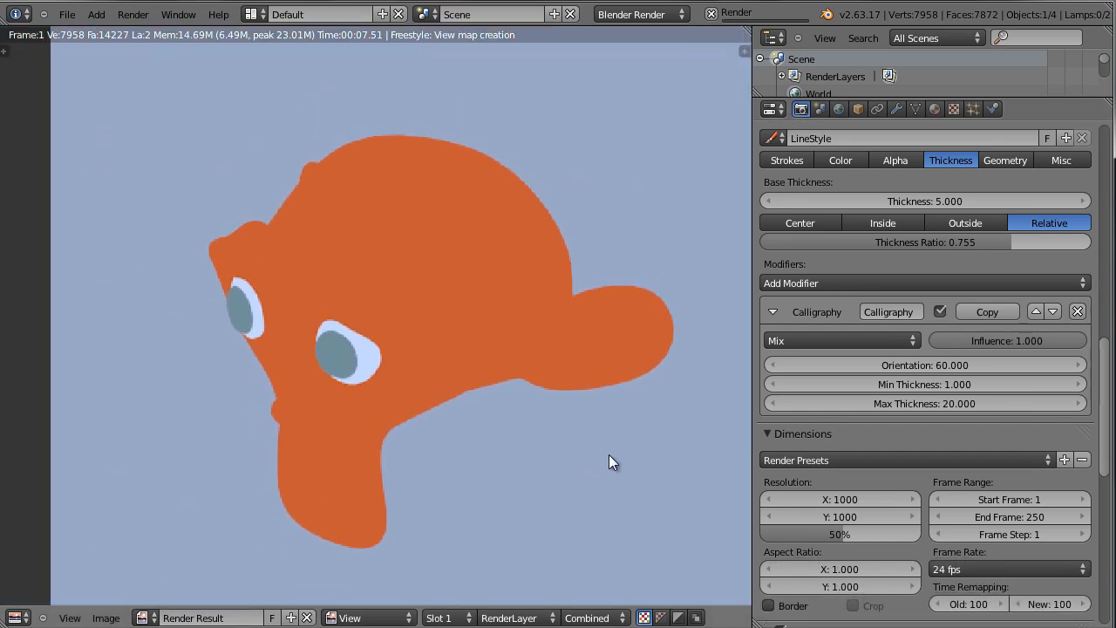
scroll(609, 462, "up", 1)
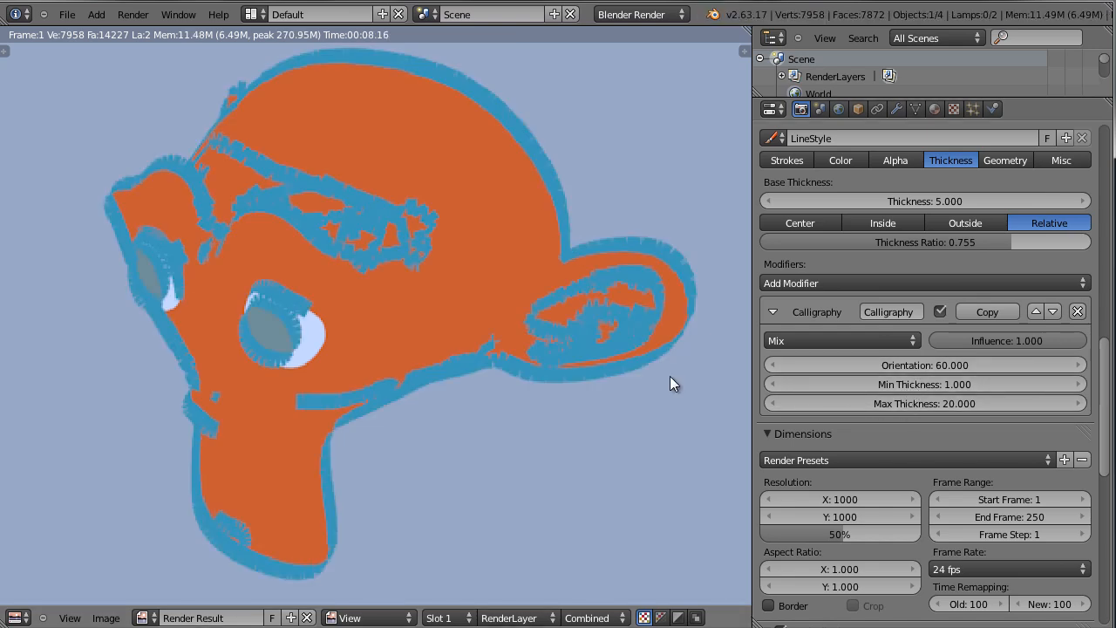
scroll(490, 331, "up", 2)
scroll(488, 325, "down", 2)
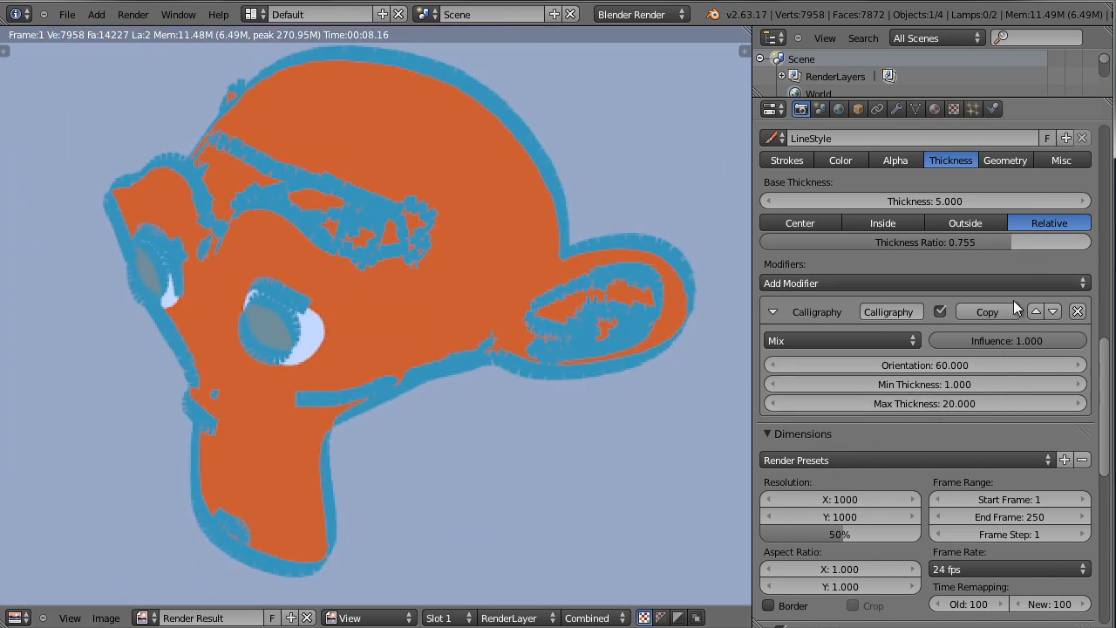
left_click(954, 401)
type("10")
key("Return")
Add a Distance from Camera thickness modifier to the LineStyle and fill its range from the selection.
left_click(1067, 284)
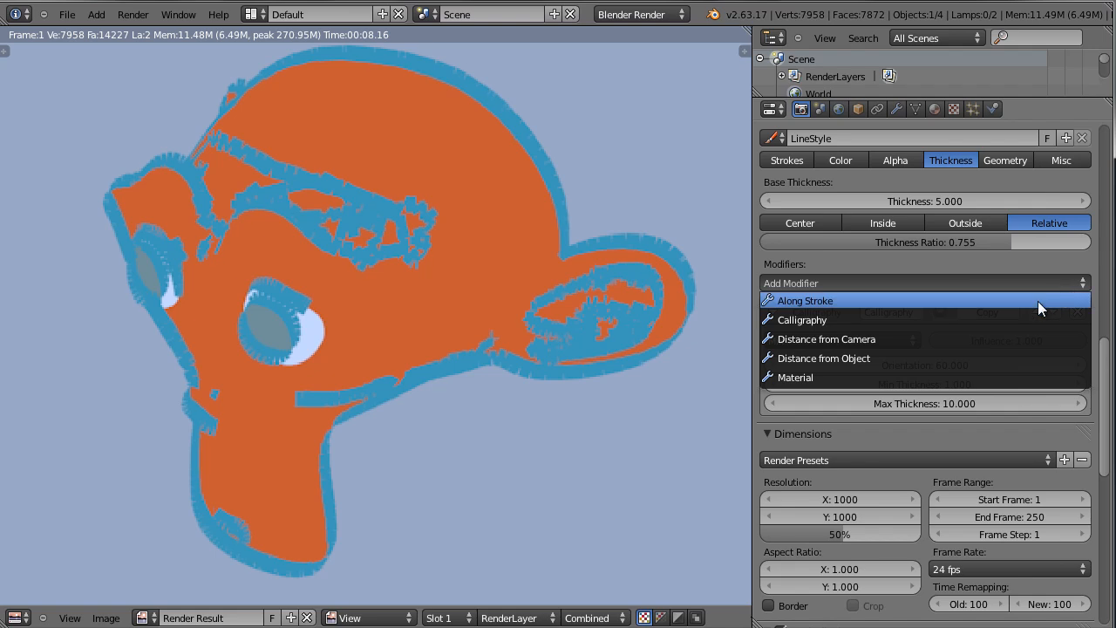
left_click(983, 339)
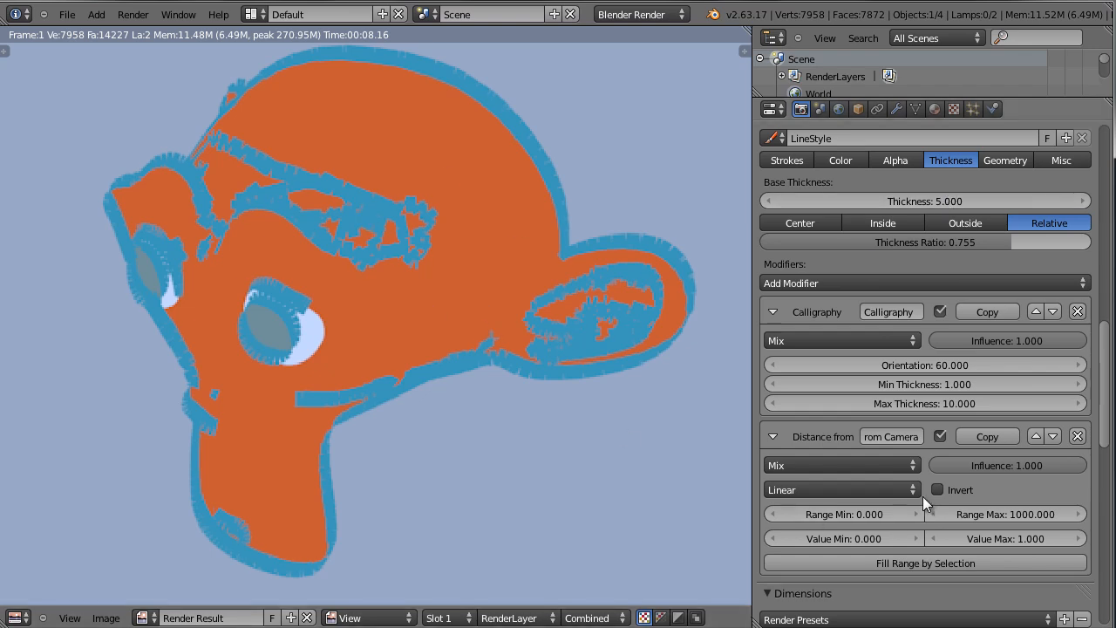
scroll(922, 496, "down", 2)
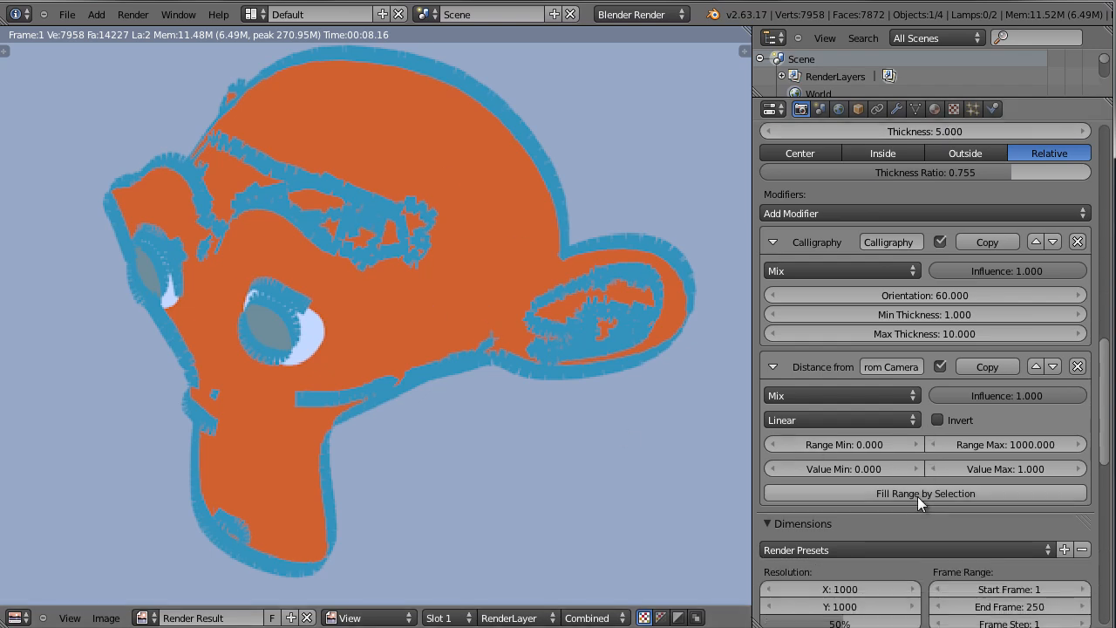
left_click(991, 497)
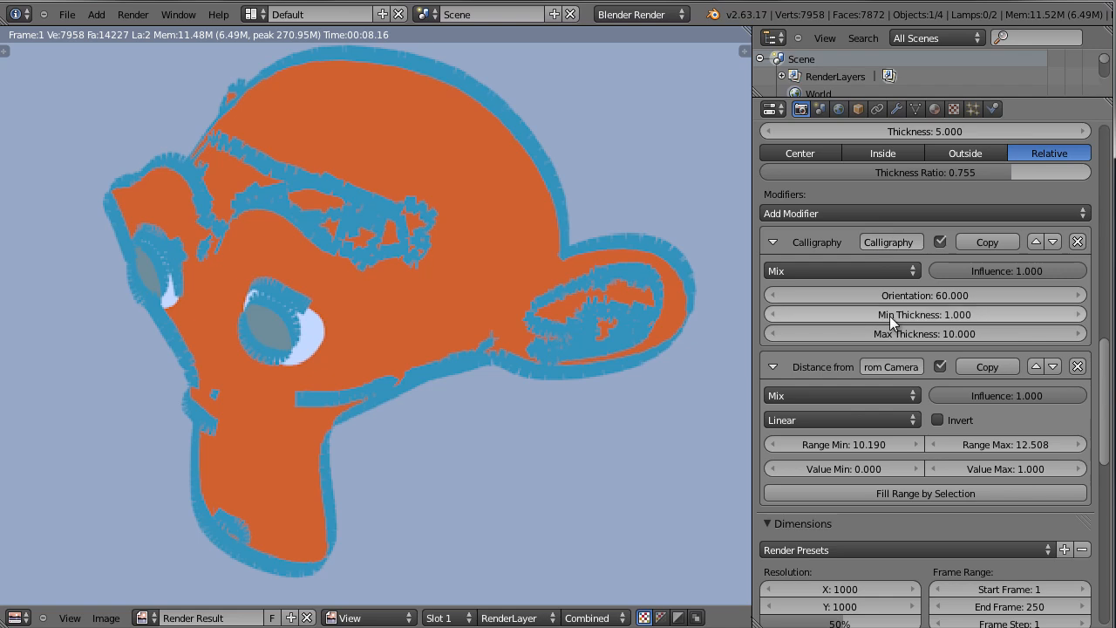
Set the Distance from Camera thickness modifier to about 0.537 influence with Minimum blending, and render and inspect the monkey.
left_click_drag(1057, 399, 994, 404)
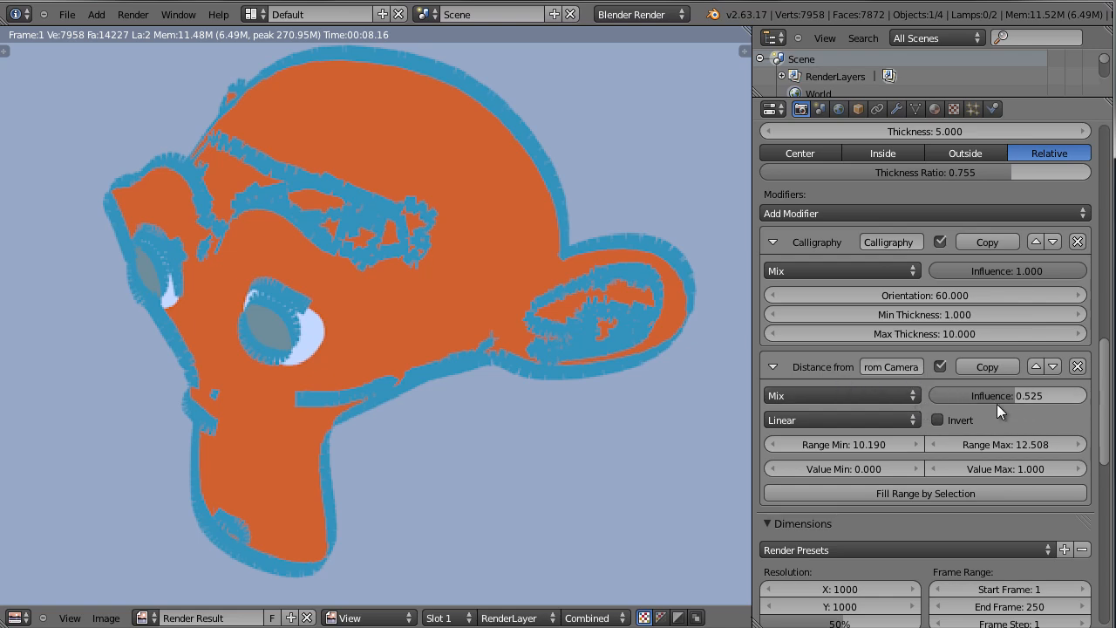
left_click_drag(986, 398, 997, 399)
left_click(907, 395)
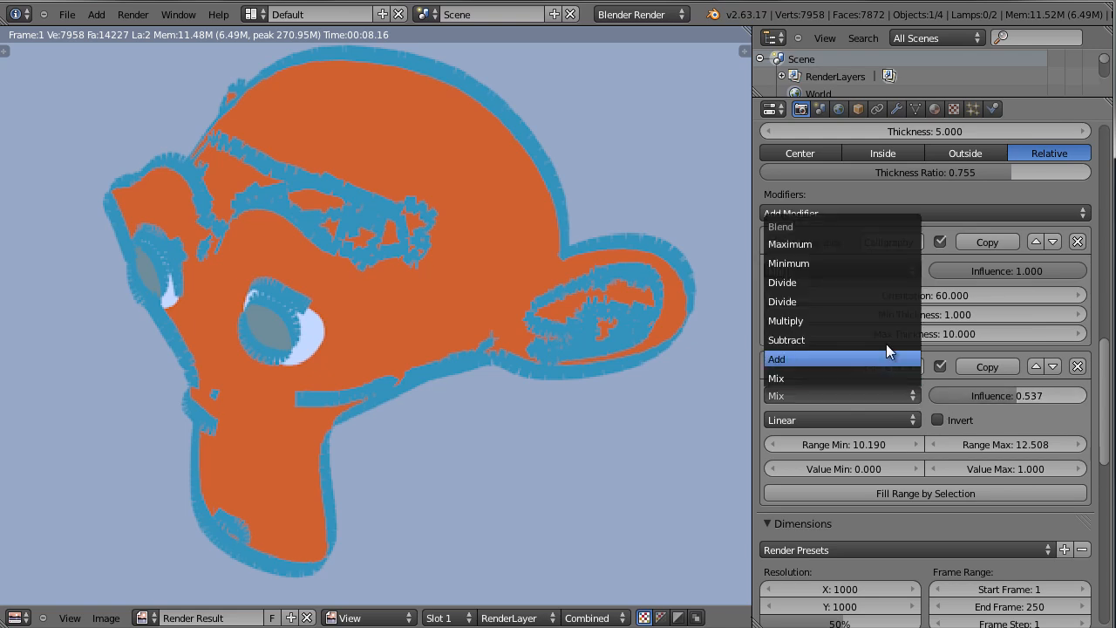
left_click(880, 261)
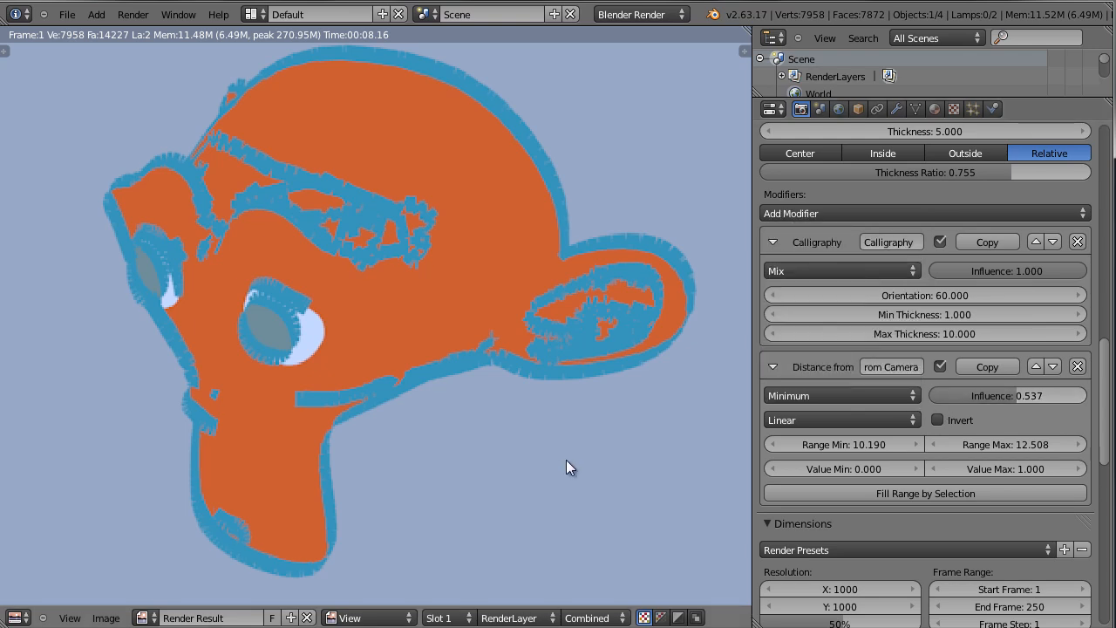
key("F12")
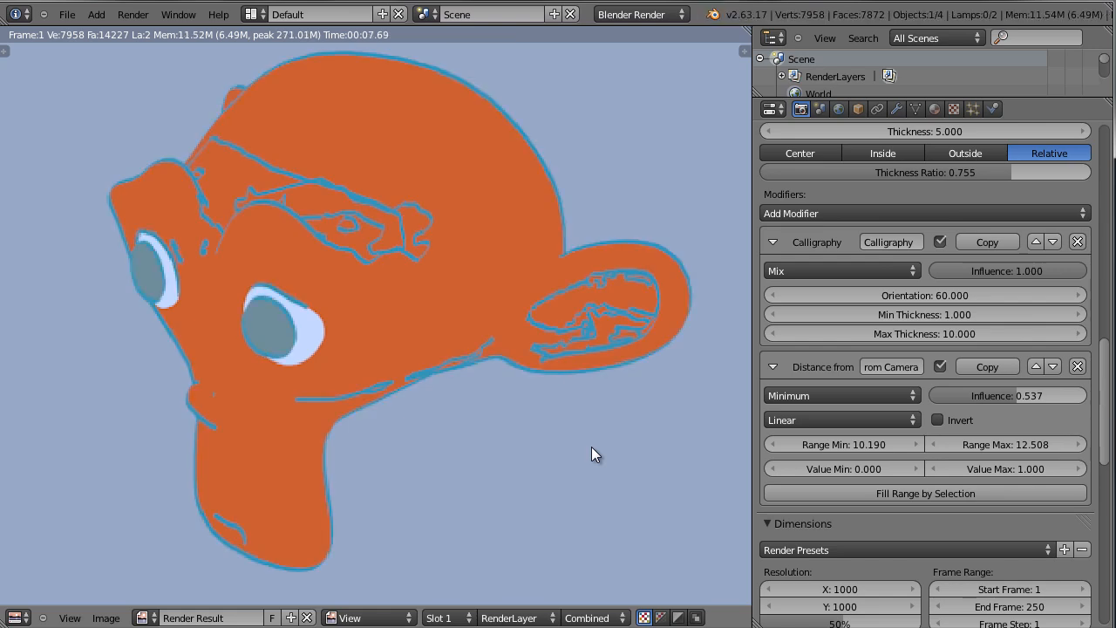
scroll(591, 446, "down", 2)
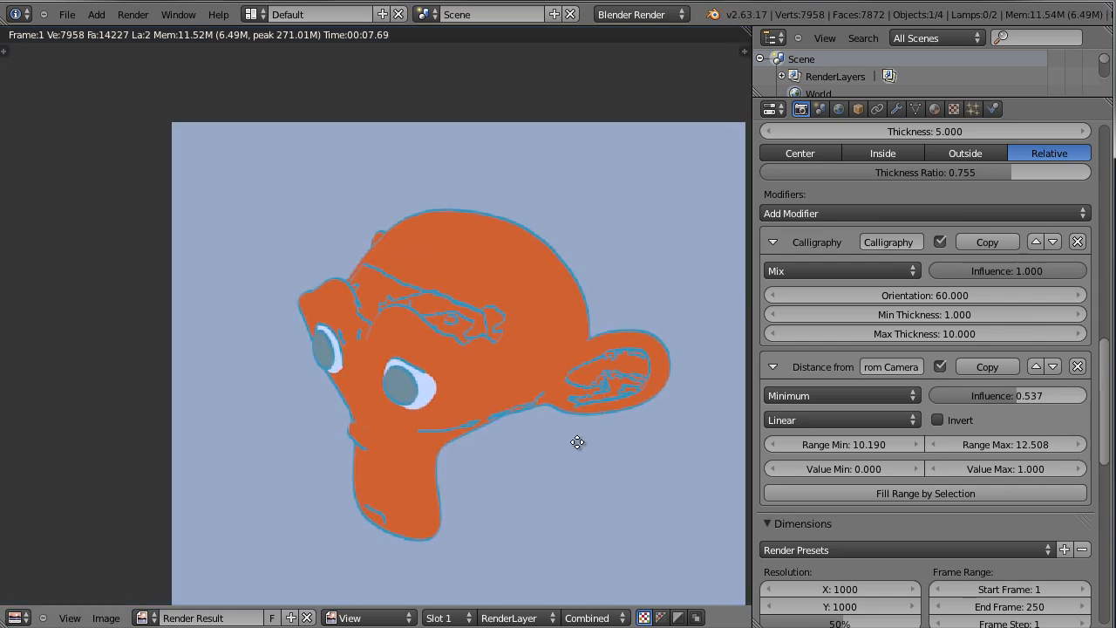
scroll(551, 293, "up", 2)
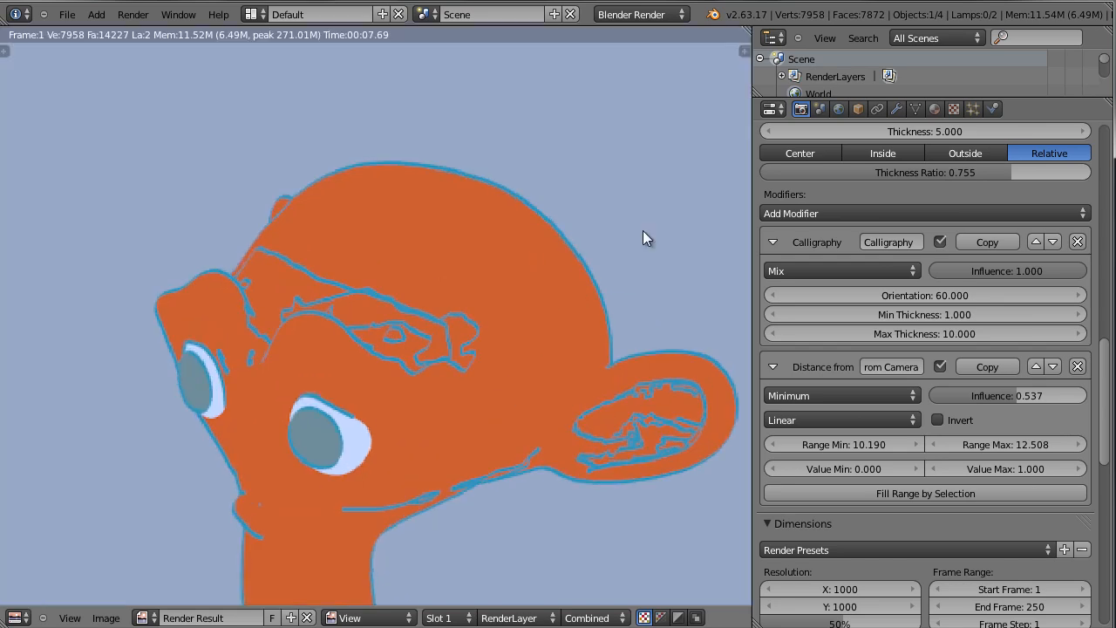
middle_click_drag(523, 302, 540, 229)
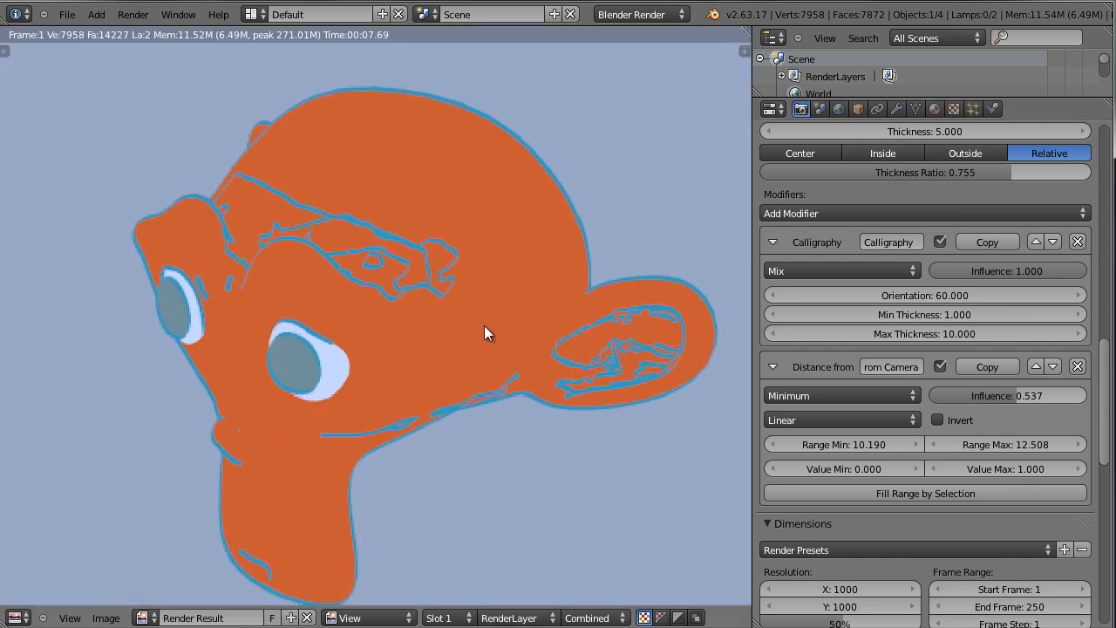
scroll(785, 349, "up", 8)
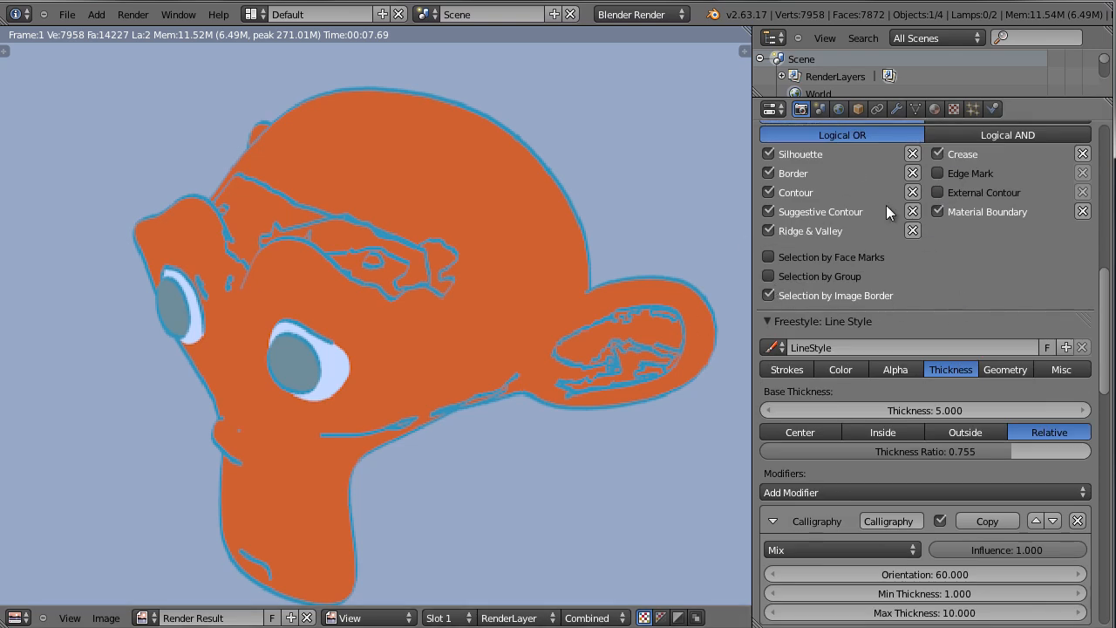
scroll(725, 312, "up", 3)
scroll(731, 313, "down", 4)
middle_click_drag(645, 323, 672, 322)
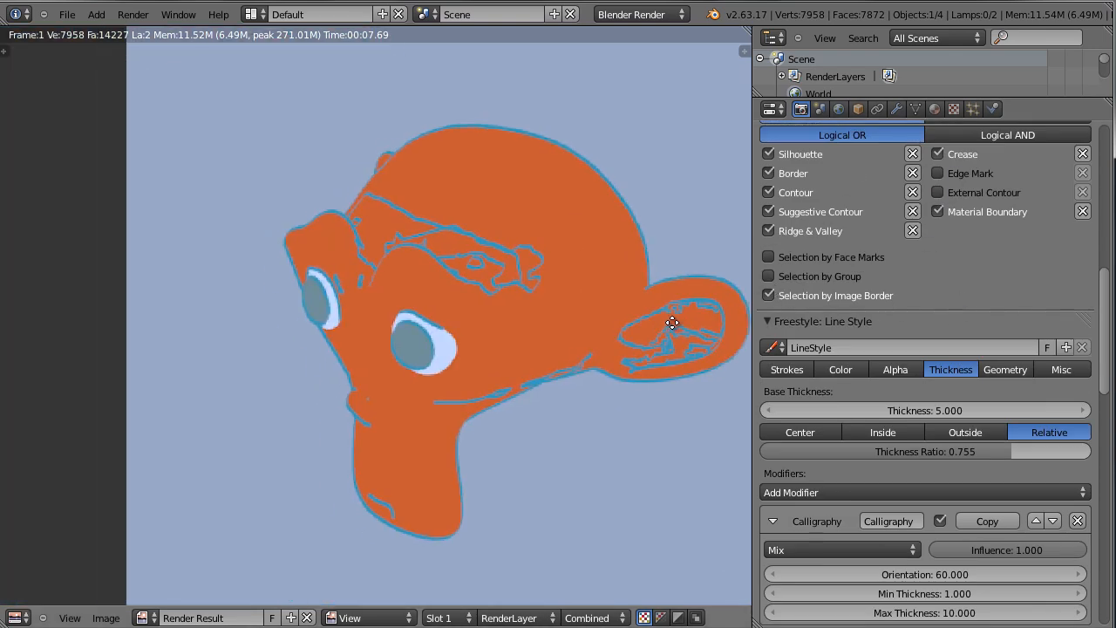
Set the diffuse color of the monkey's first material, Material, by sampling the blue background of the render.
left_click(934, 108)
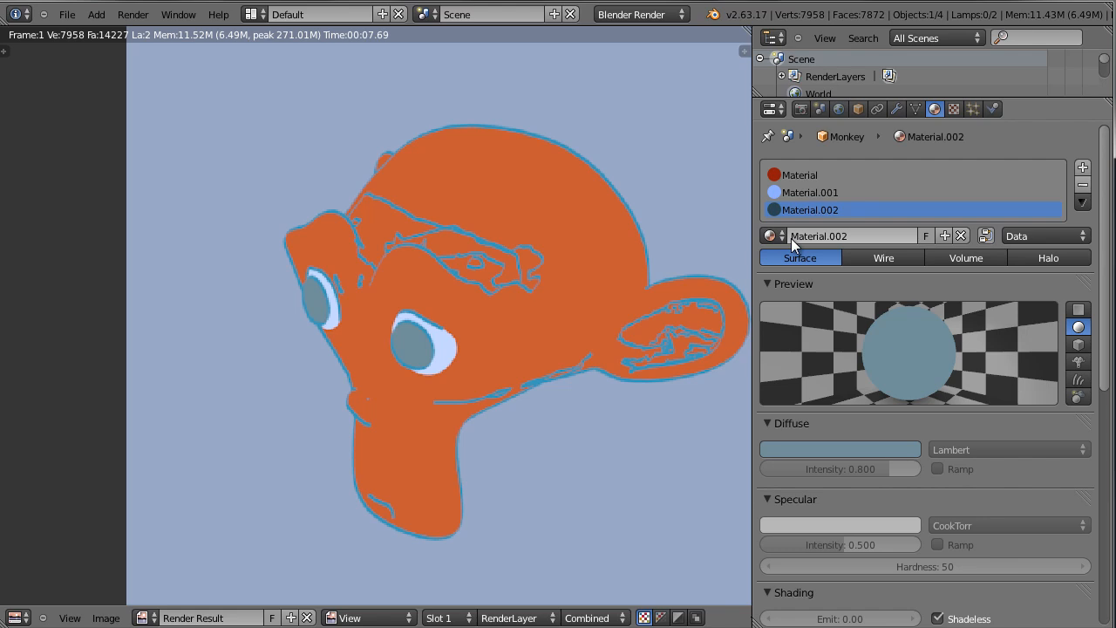
left_click(826, 176)
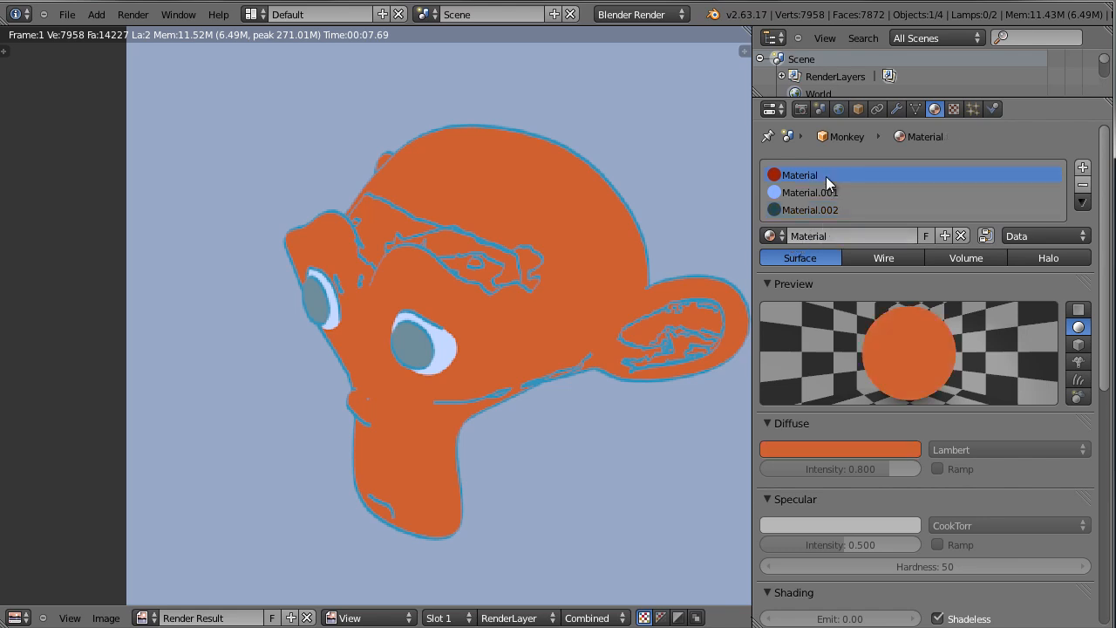
left_click(838, 111)
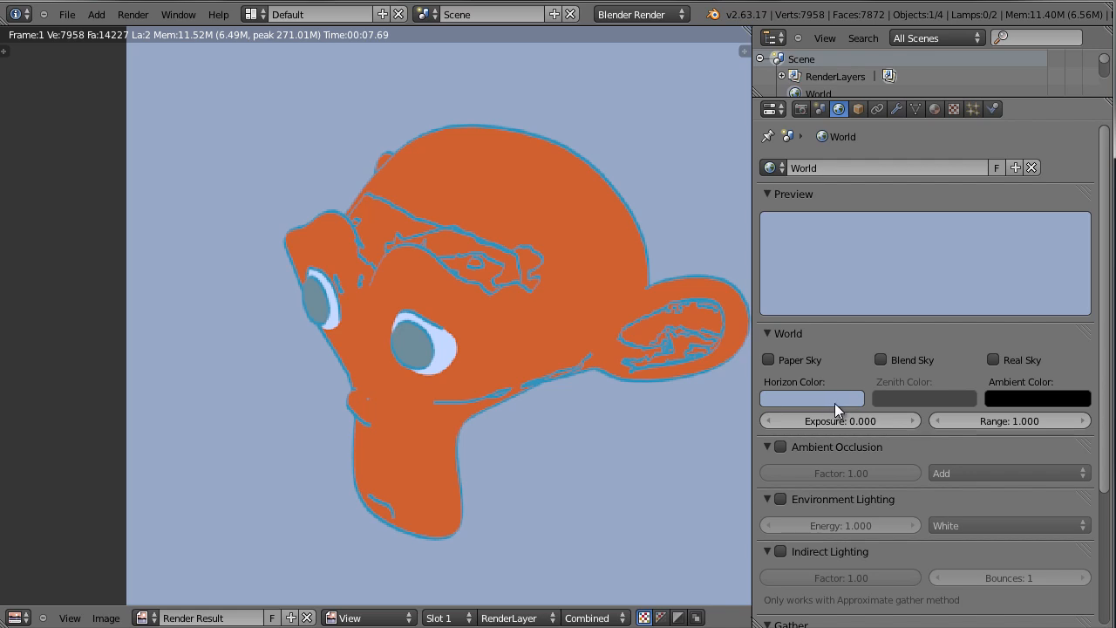
left_click(935, 112)
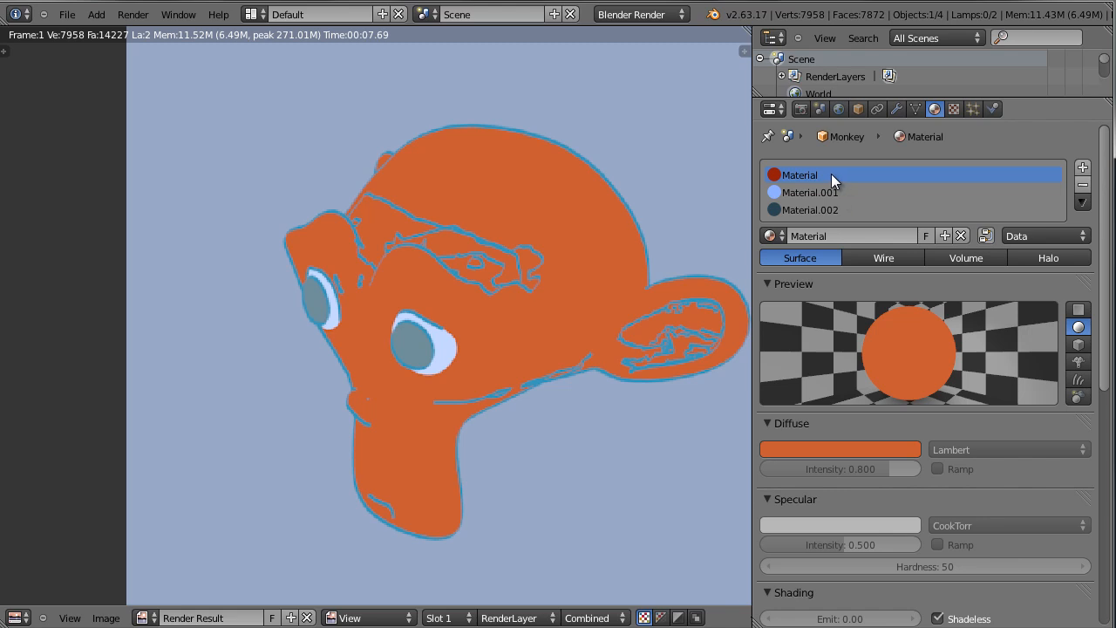
left_click(892, 446)
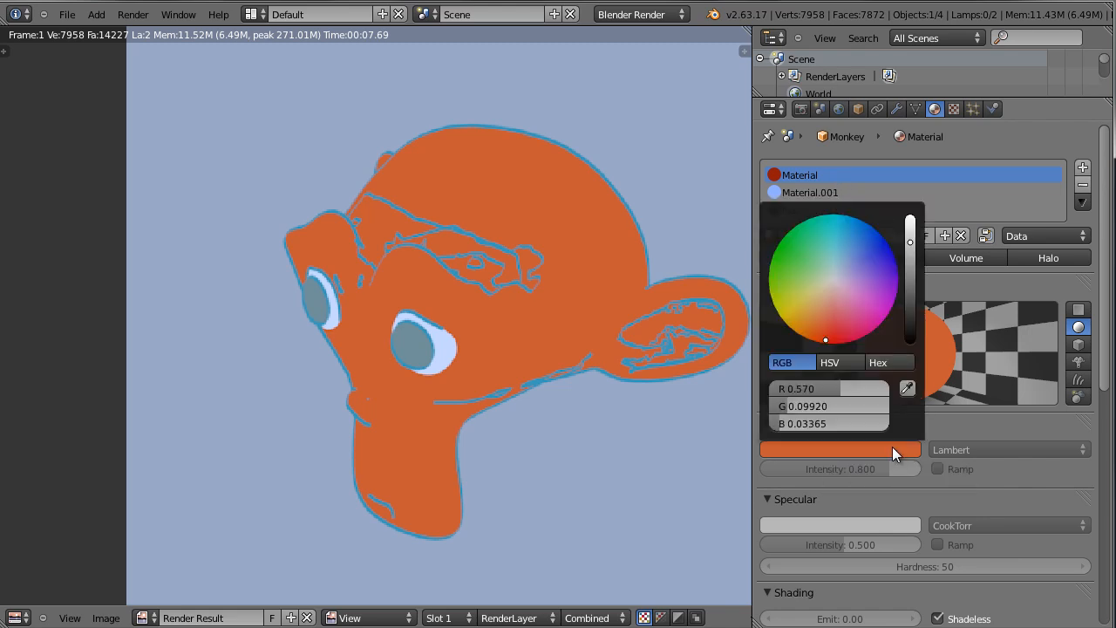
left_click(907, 388)
left_click(701, 164)
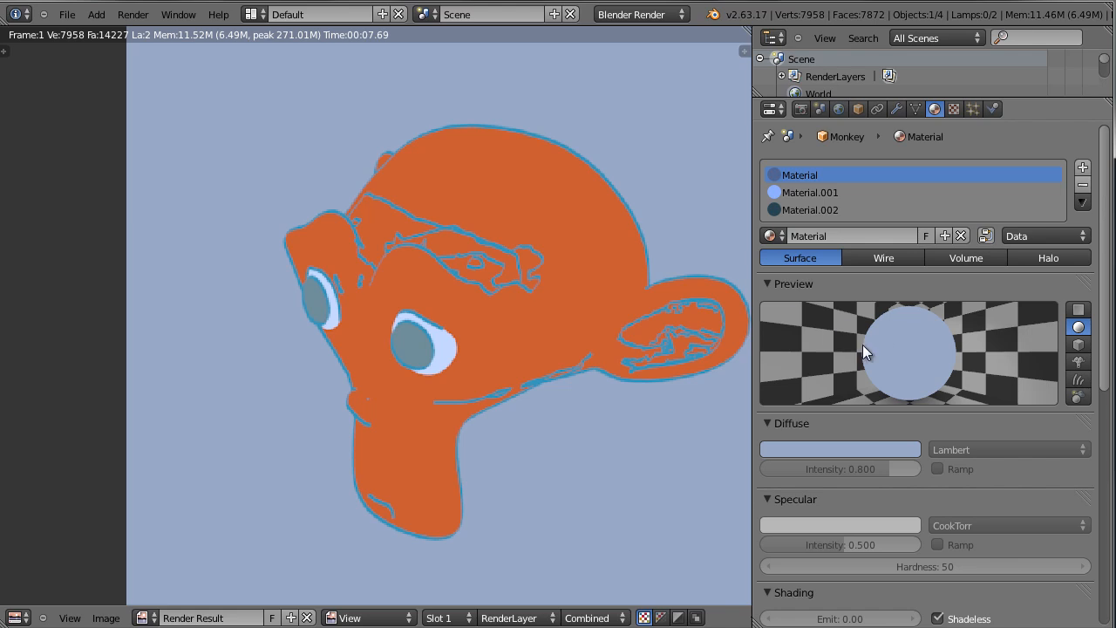
Set the diffuse color of the monkey's Material.001 by sampling the same blue render background.
left_click(832, 198)
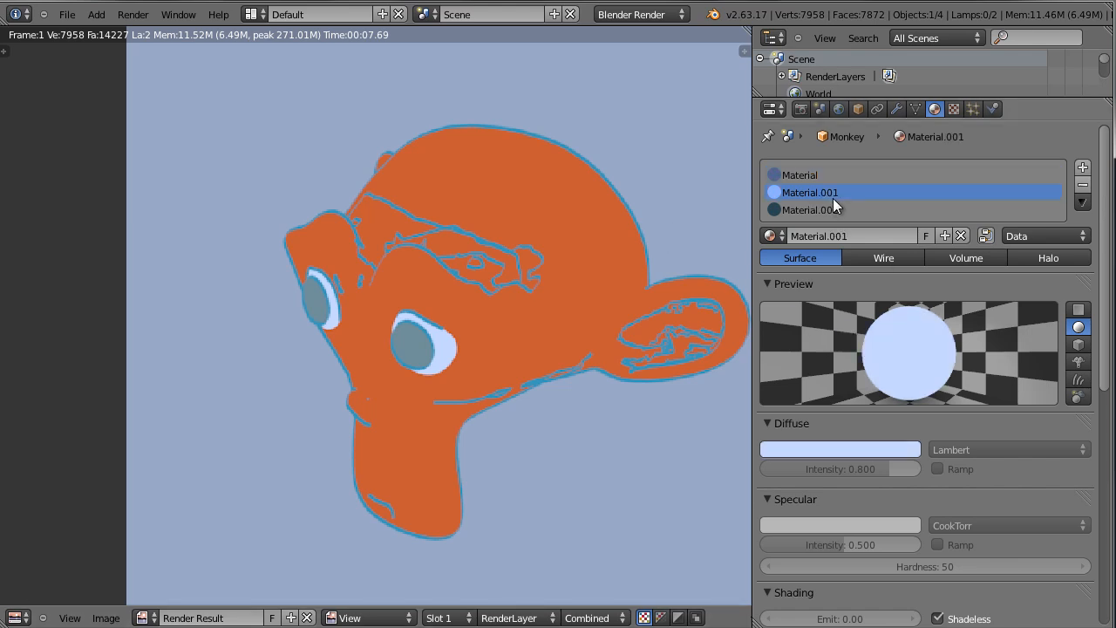
left_click(879, 449)
left_click(915, 398)
left_click(714, 205)
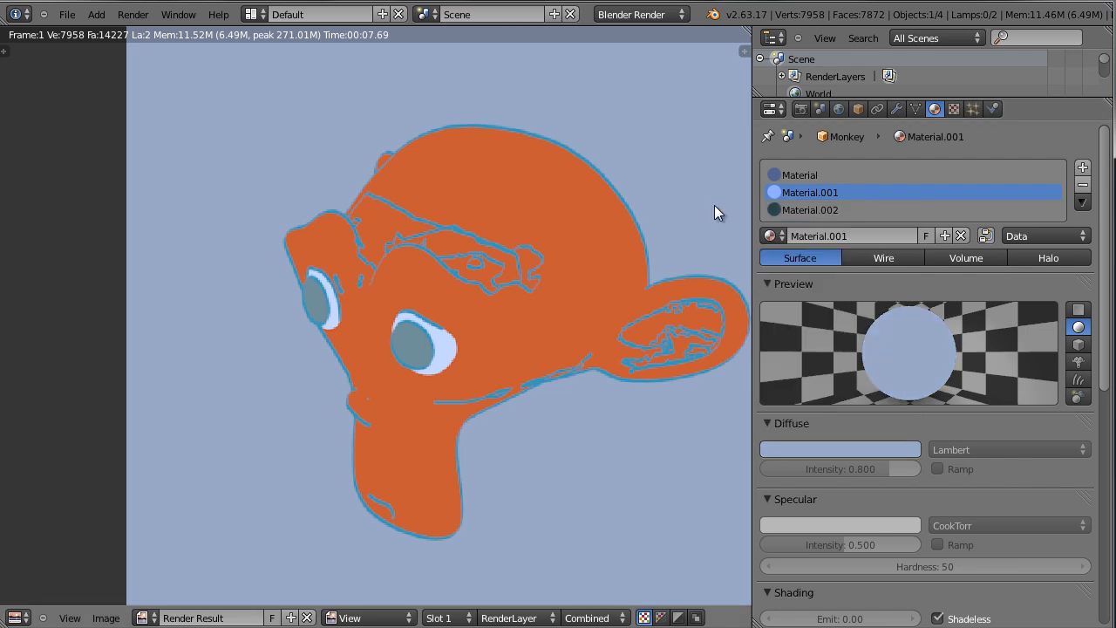
Select the monkey's Material.002 and set the LineStyle base color to black.
left_click(836, 211)
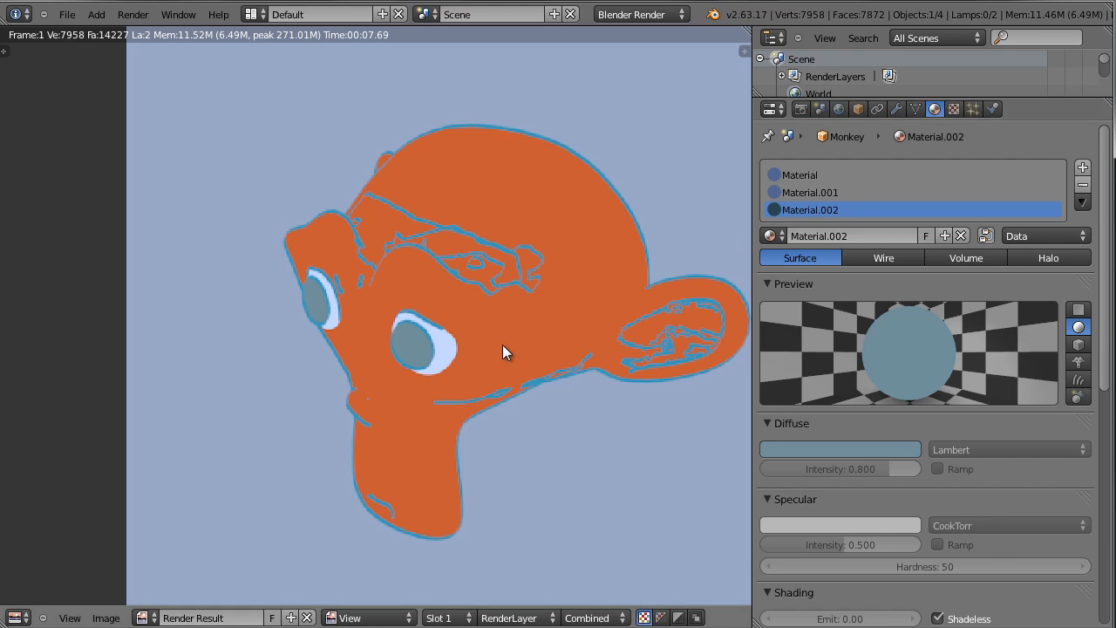
scroll(462, 280, "up", 3)
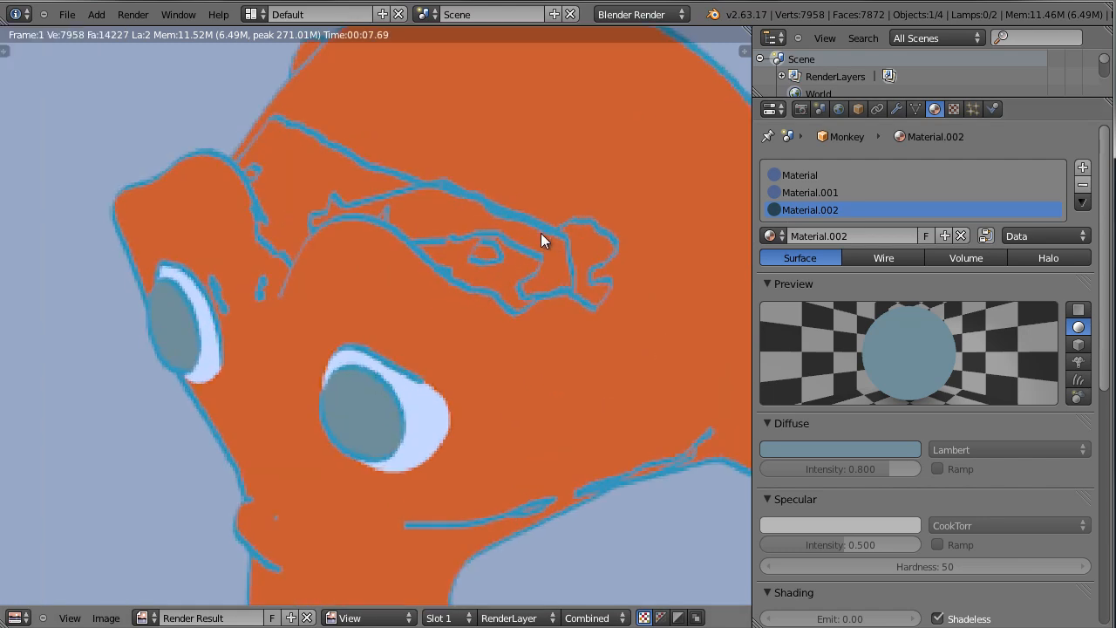
left_click(801, 110)
scroll(954, 325, "down", 15)
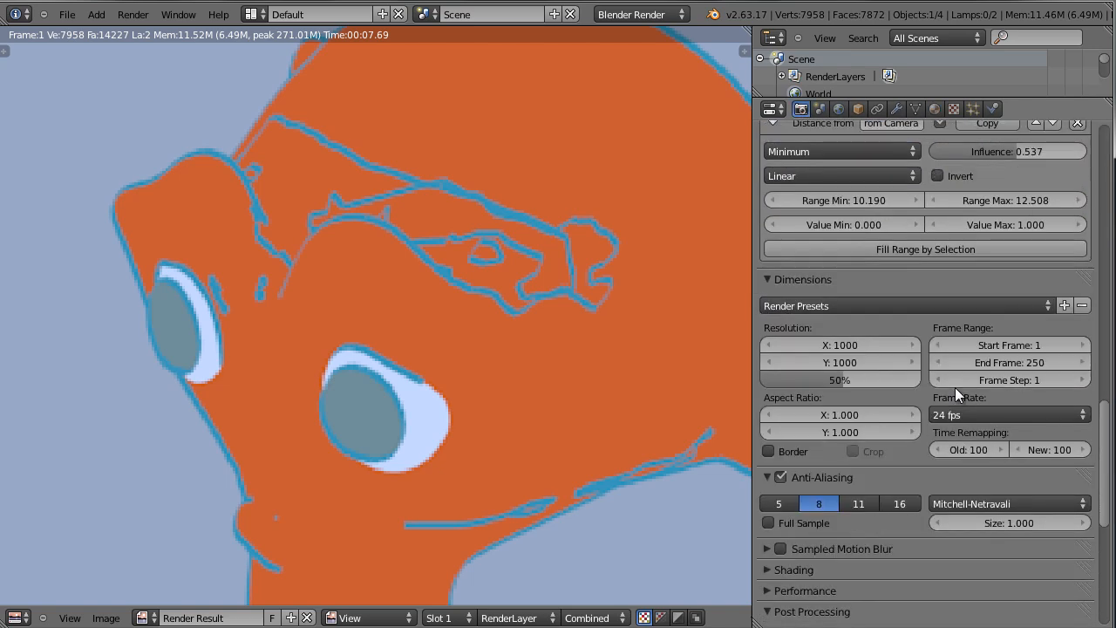
scroll(955, 349, "up", 12)
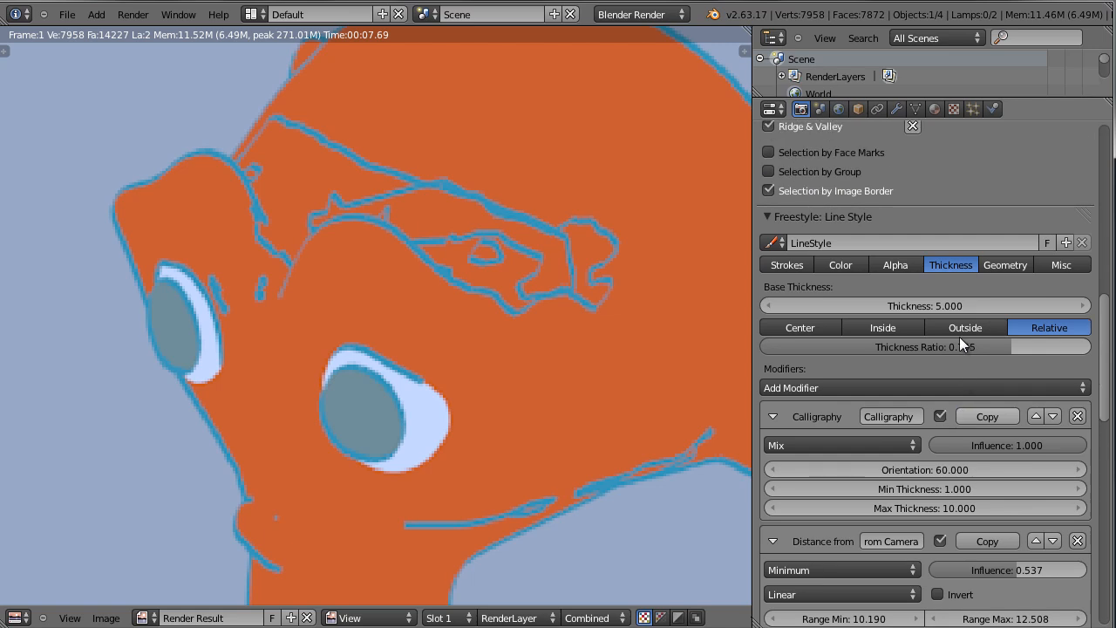
left_click(851, 266)
left_click(938, 305)
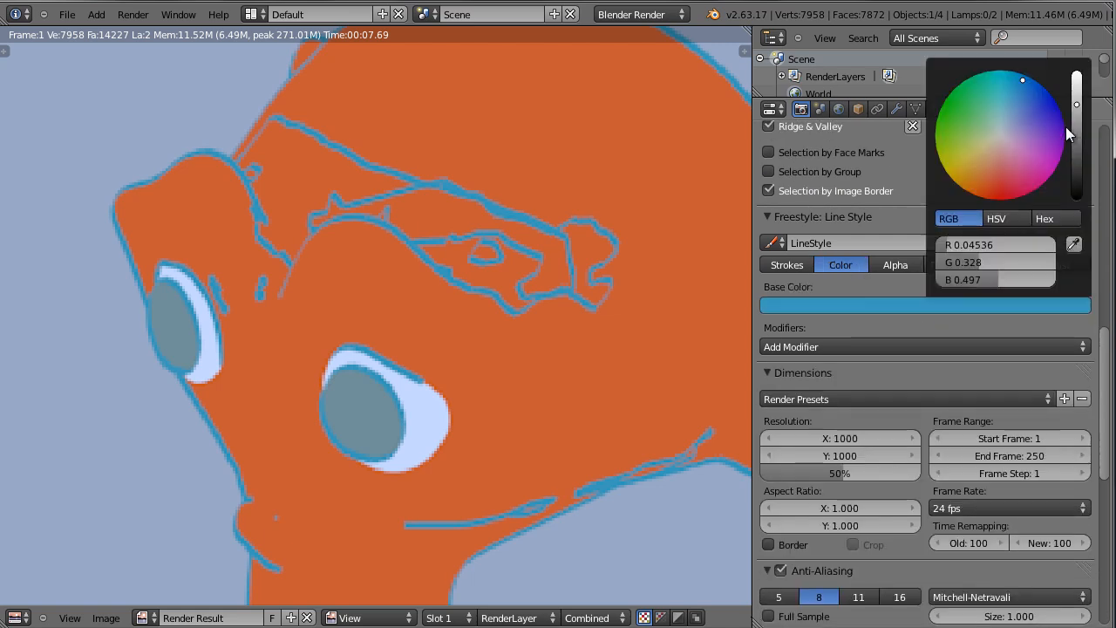
left_click_drag(1076, 104, 1060, 319)
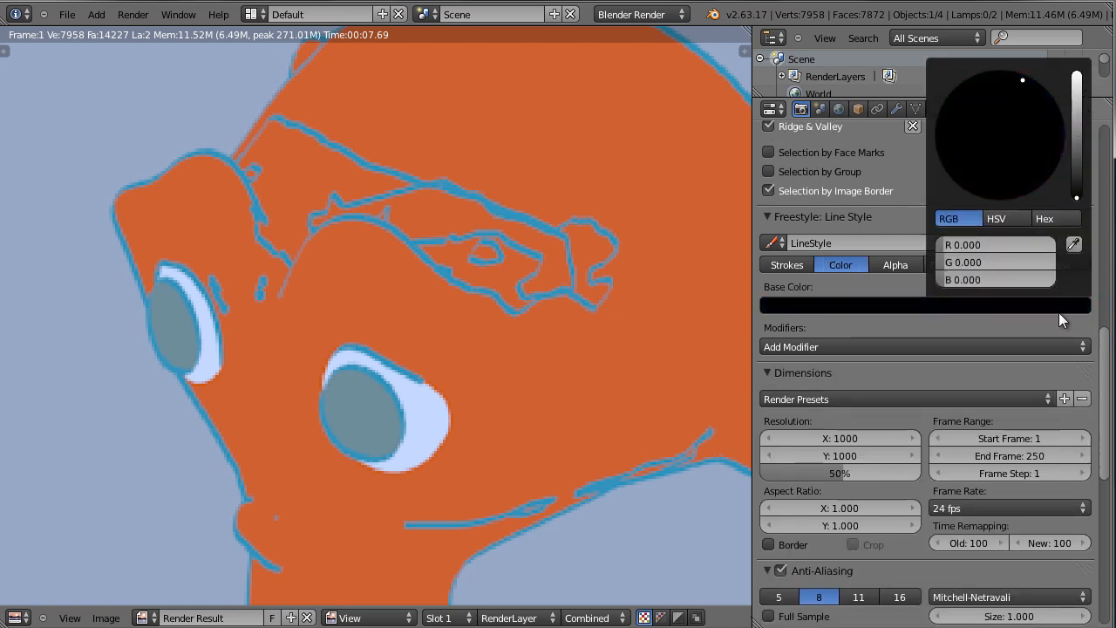
scroll(691, 497, "down", 4)
scroll(664, 478, "up", 2)
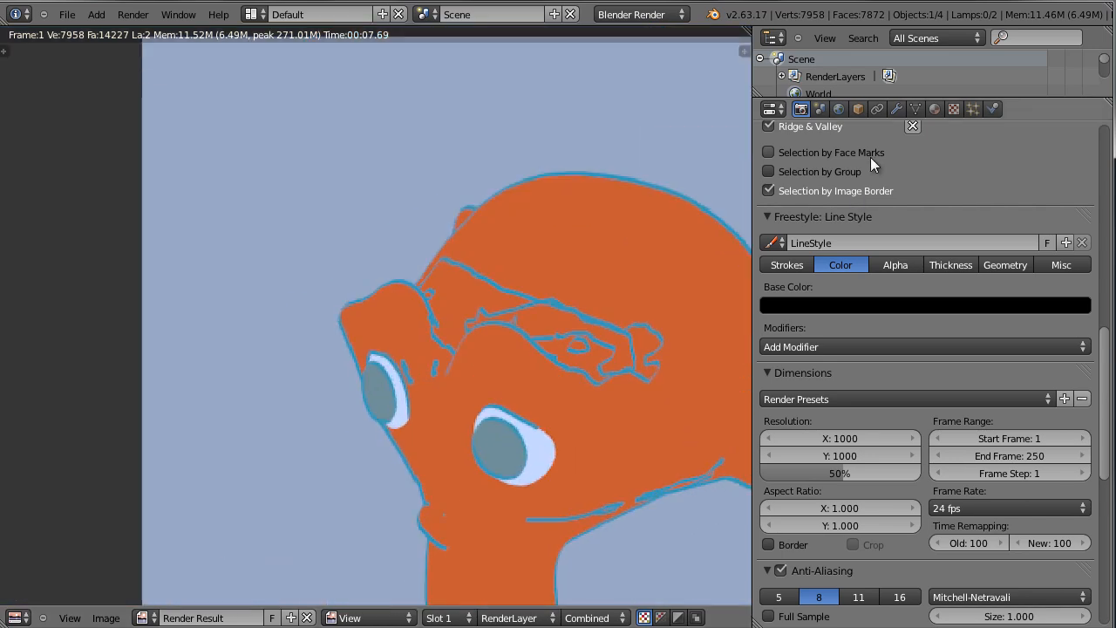
Set the diffuse color of the monkey's Material.002 to black.
left_click(935, 109)
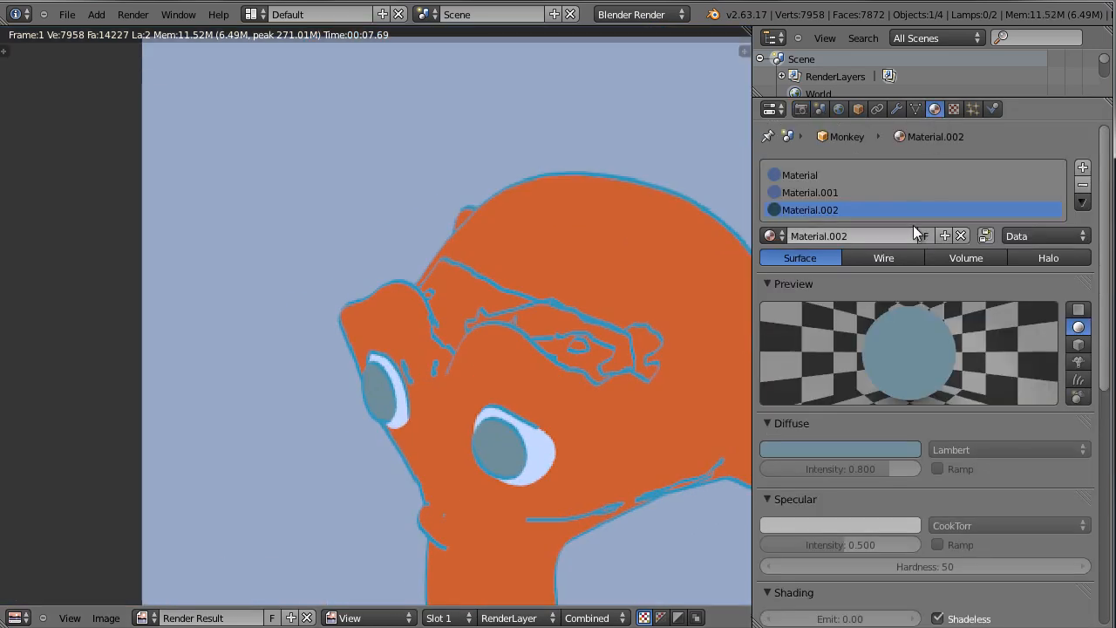
left_click(885, 446)
left_click_drag(904, 282, 911, 363)
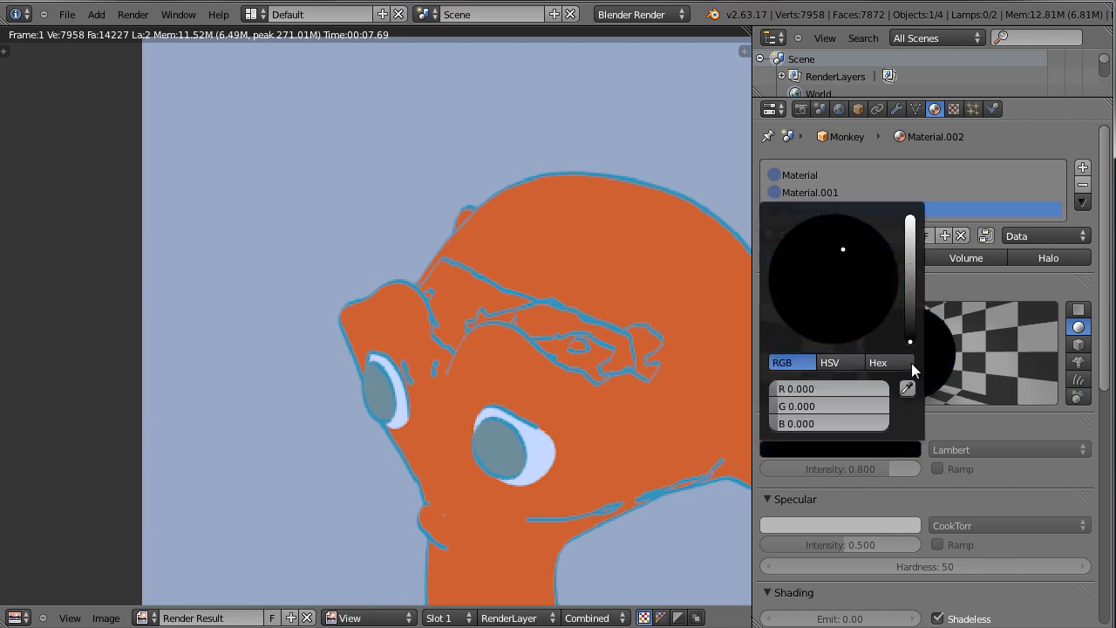
Render the monkey and inspect the outlines and pupils across the whole image.
scroll(709, 519, "down", 2)
middle_click_drag(704, 524, 530, 341)
key("F12")
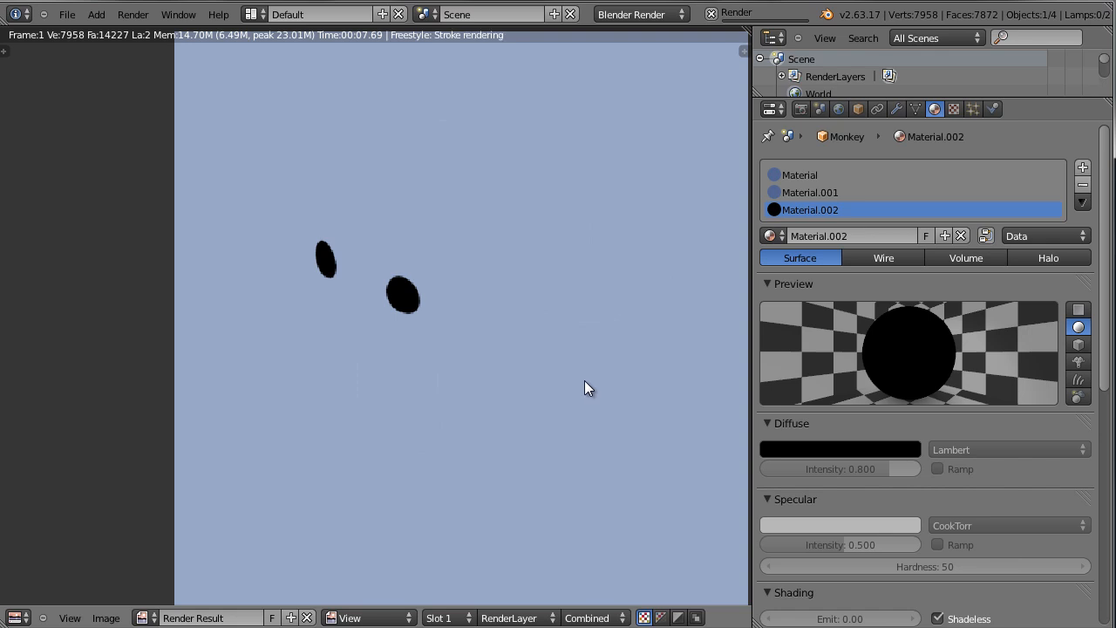
scroll(584, 385, "up", 1)
middle_click_drag(631, 455, 663, 508)
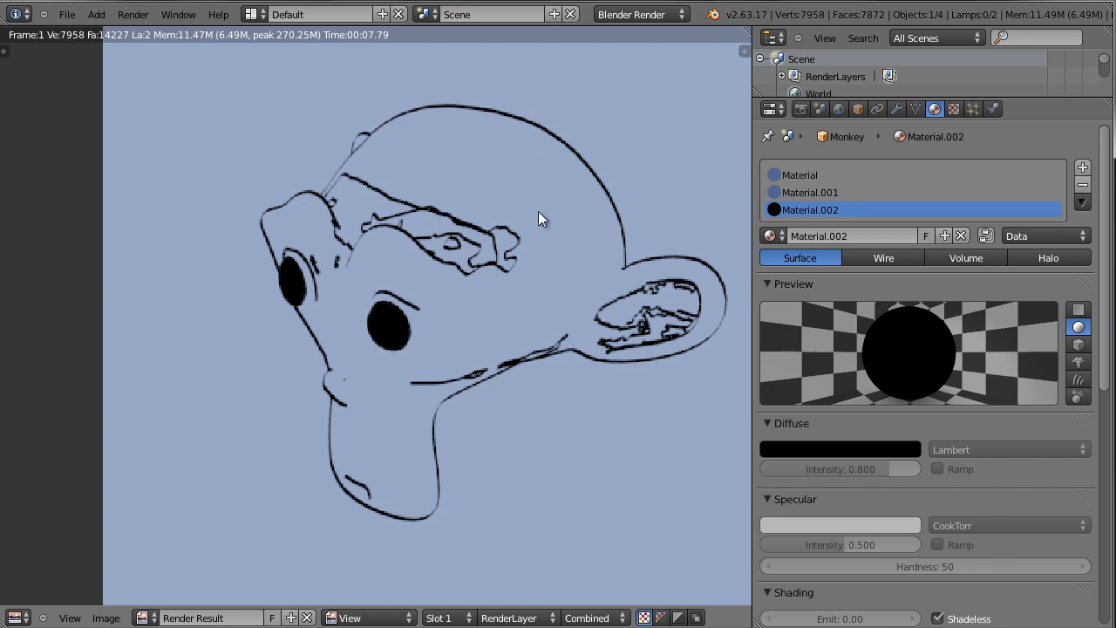
middle_click_drag(600, 464, 658, 420)
scroll(580, 432, "down", 2)
scroll(659, 414, "up", 1)
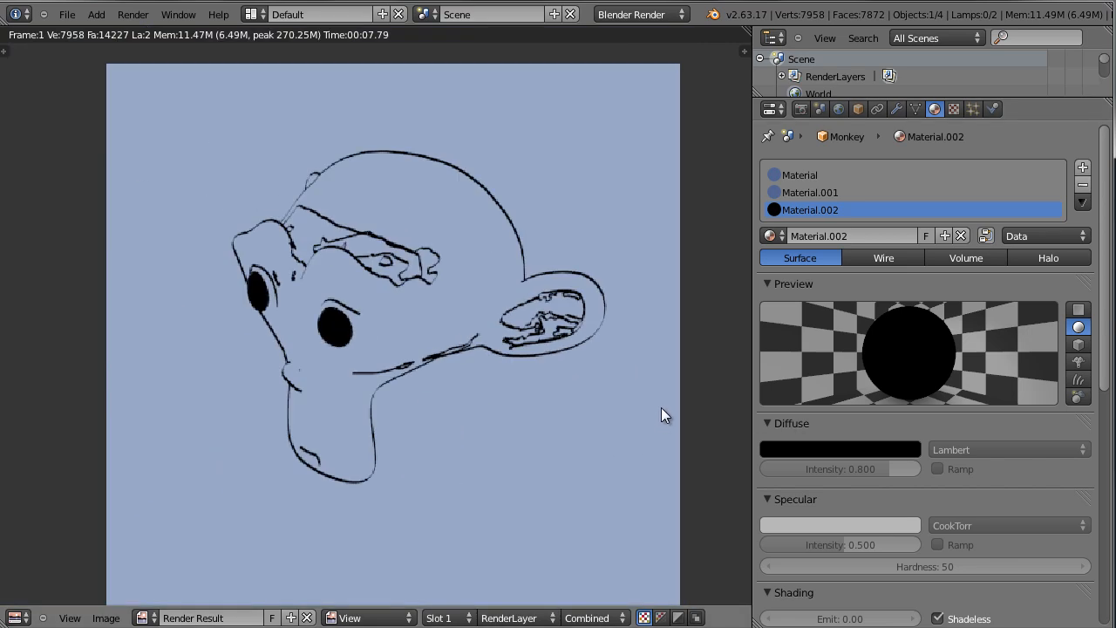
Set the influence of the Distance from Camera thickness modifier to about 0.514 and review its blend modes.
left_click(800, 108)
scroll(890, 457, "down", 3)
scroll(914, 278, "up", 4)
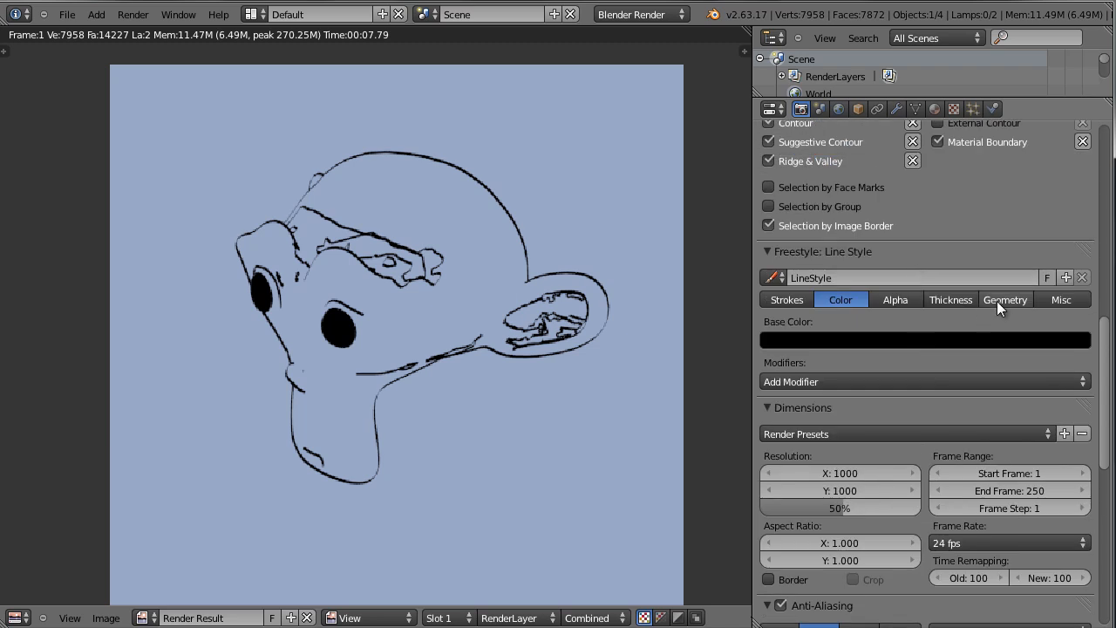
left_click(962, 300)
scroll(954, 470, "down", 3)
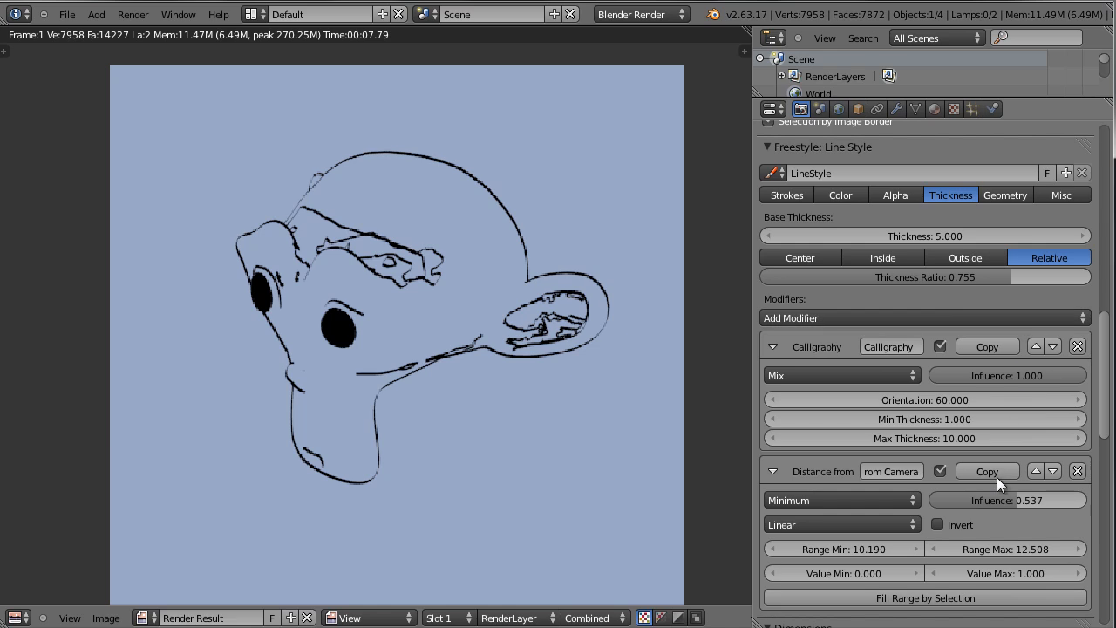
left_click_drag(1008, 498, 997, 501)
scroll(994, 509, "down", 3)
left_click(911, 398)
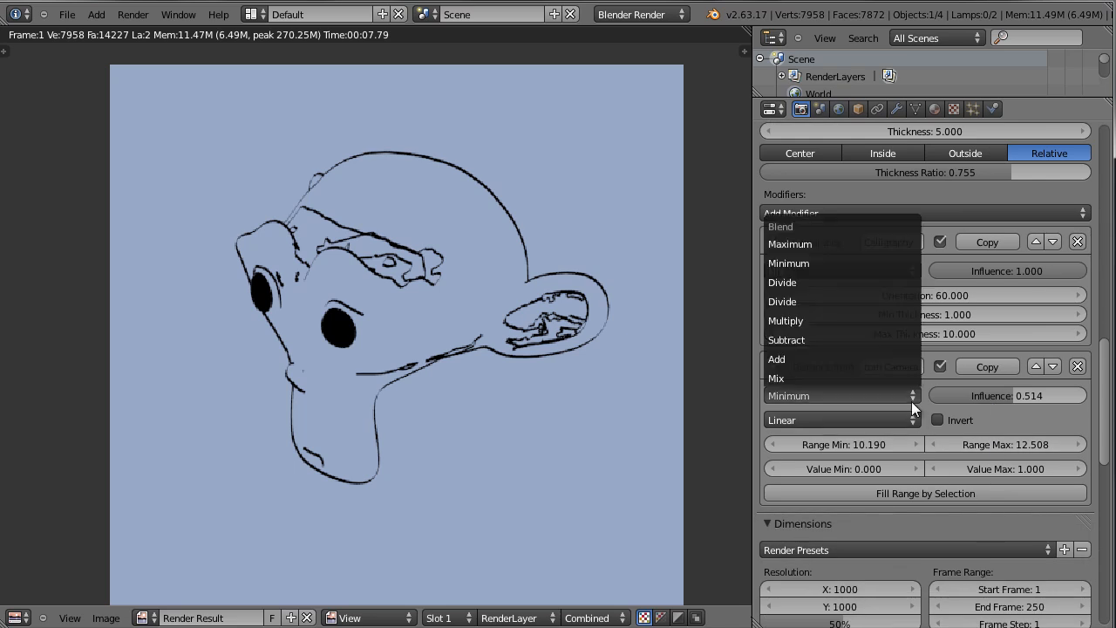
scroll(955, 405, "up", 2)
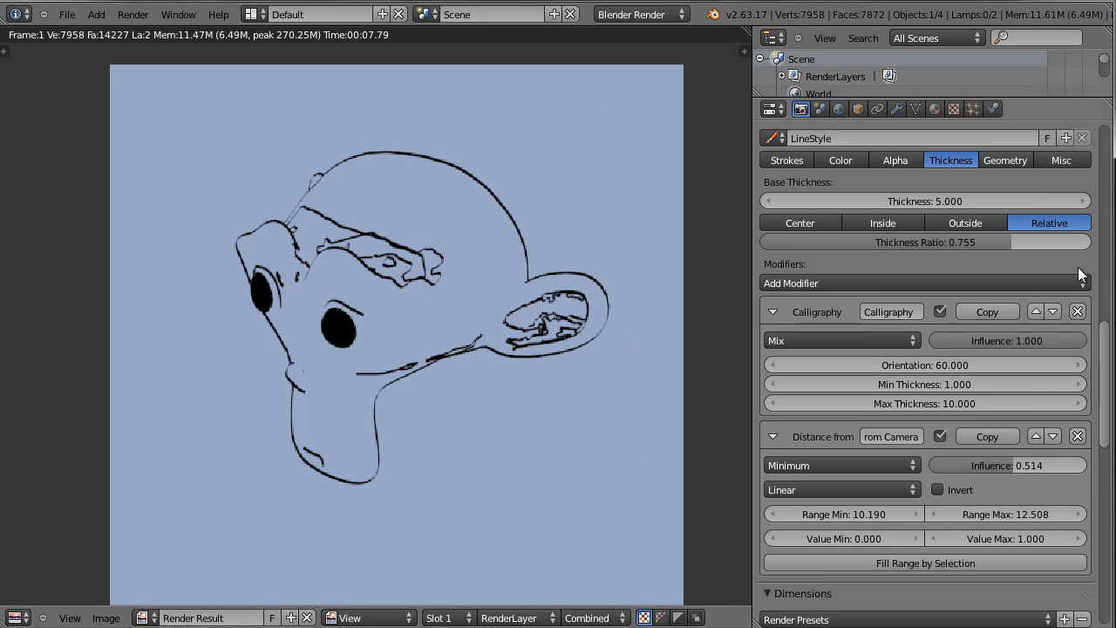
Add a Perlin Noise 2D geometry modifier to the LineStyle, and render and inspect the monkey.
scroll(1047, 239, "up", 3)
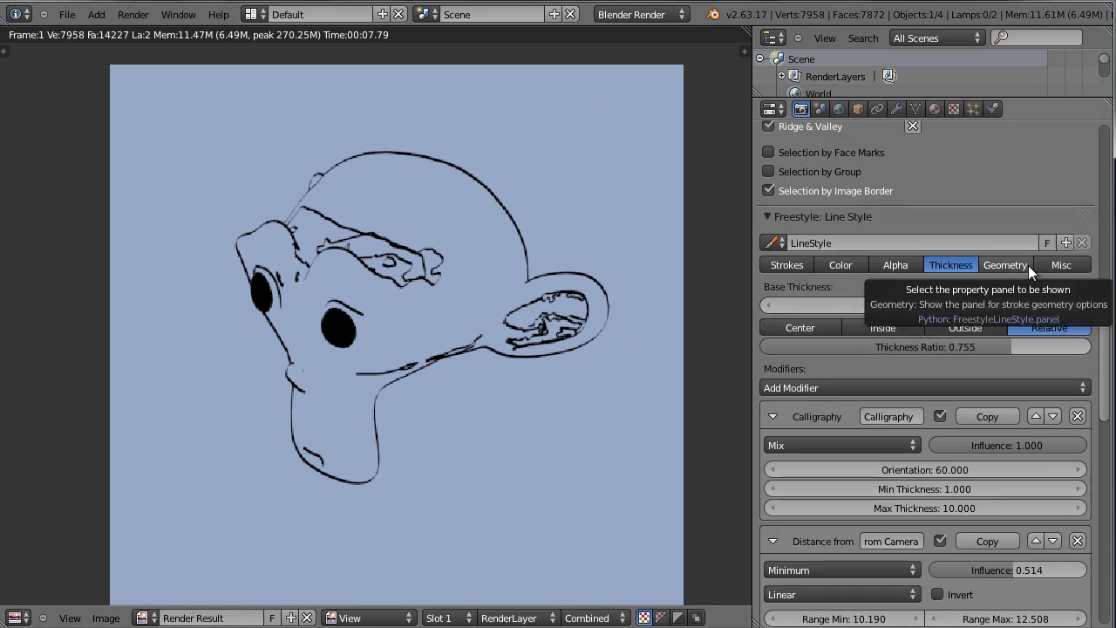
left_click(1027, 265)
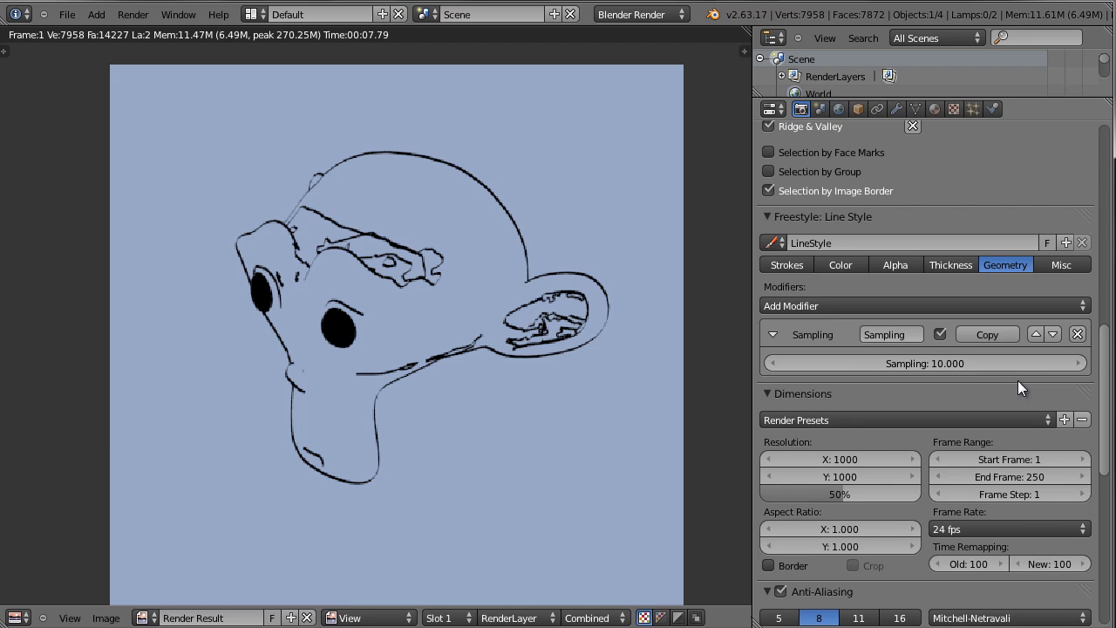
left_click(1081, 306)
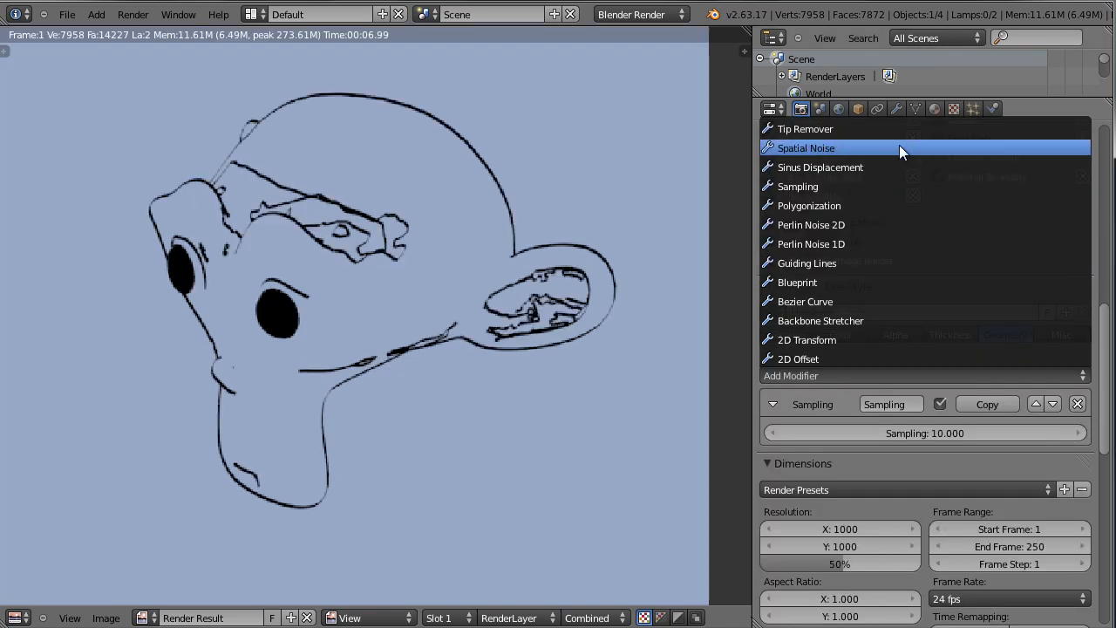
left_click(880, 224)
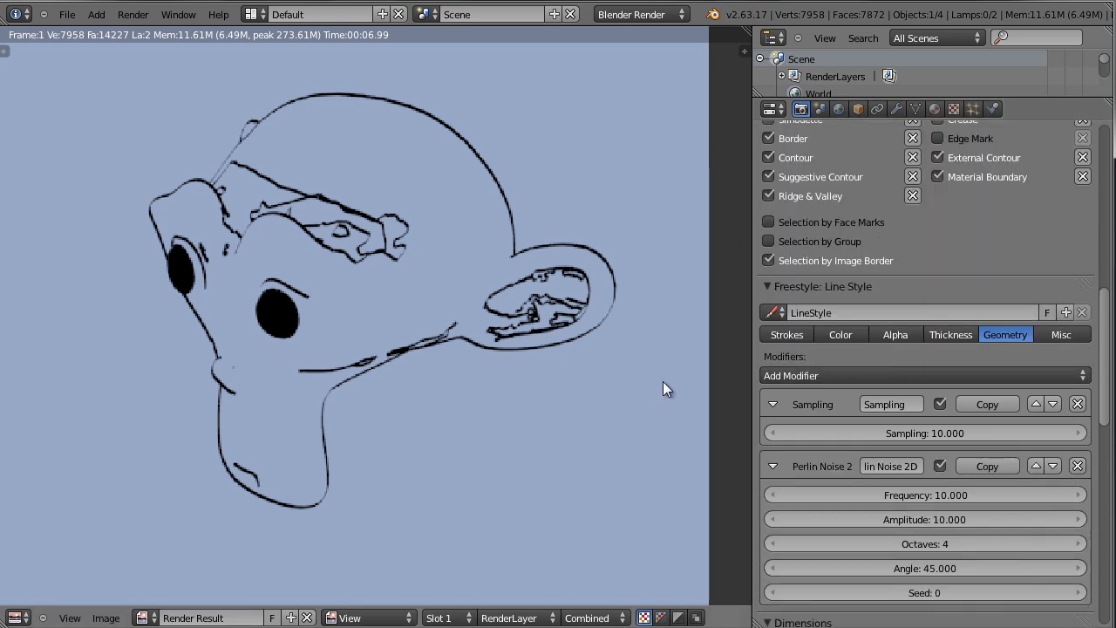
key("F12")
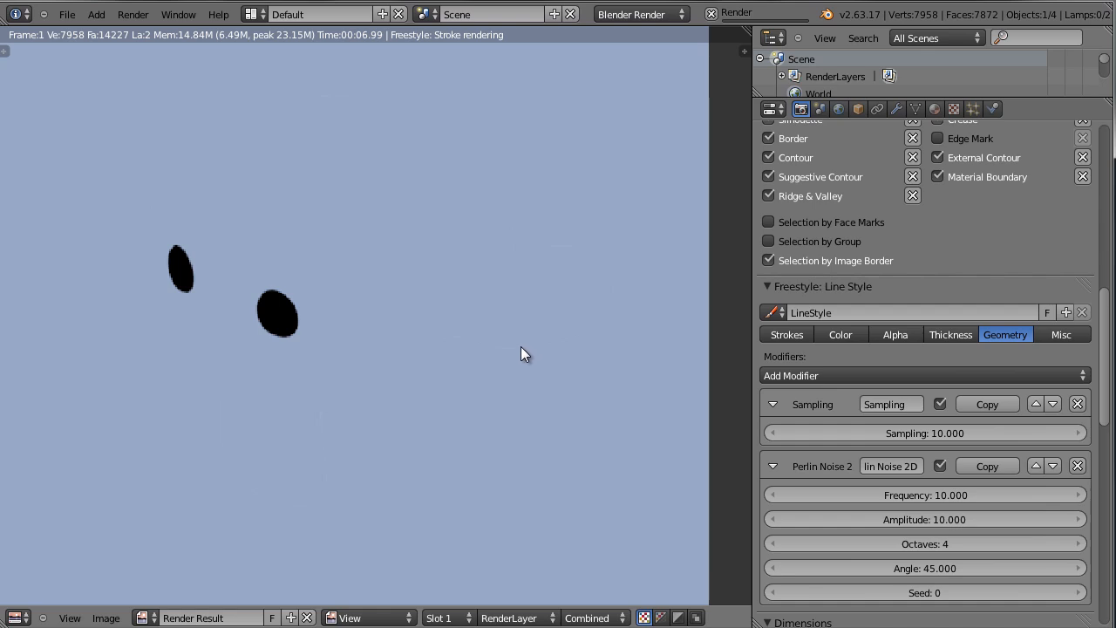
scroll(489, 208, "up", 2)
scroll(431, 228, "down", 1)
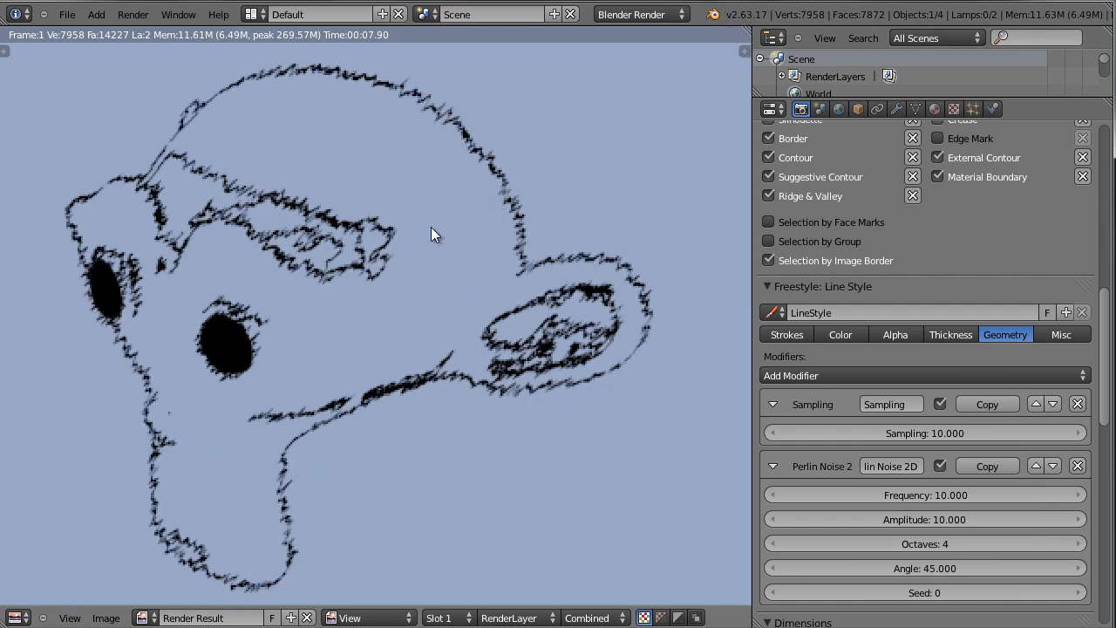
scroll(401, 368, "down", 2)
scroll(387, 379, "up", 2)
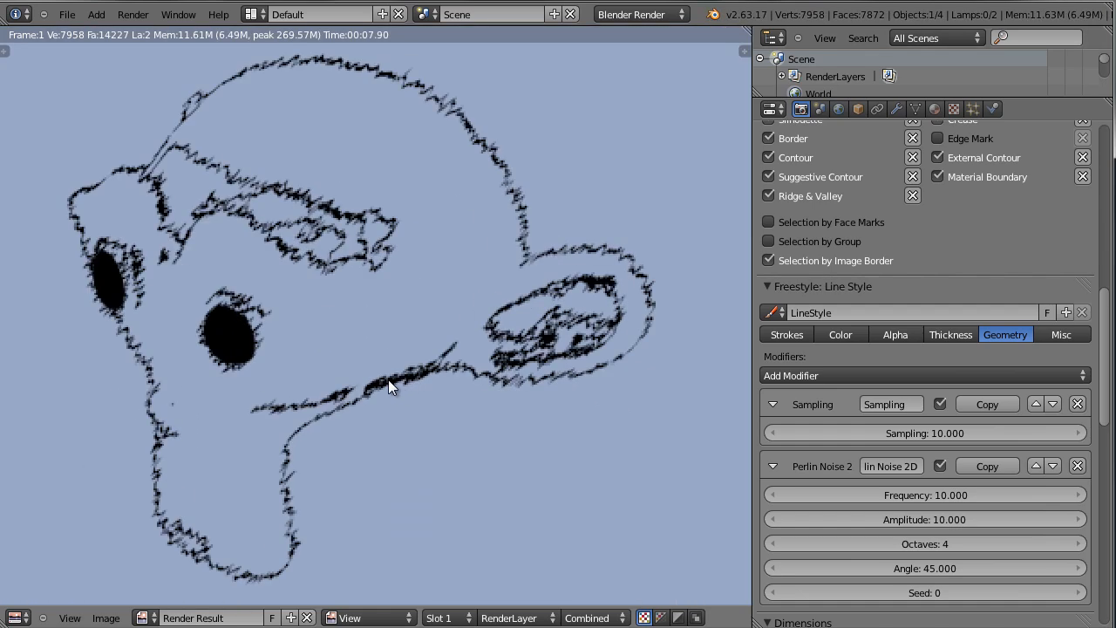
Set the Perlin Noise 2D modifier's frequency to 41 and its amplitude to 14.
left_click(906, 496)
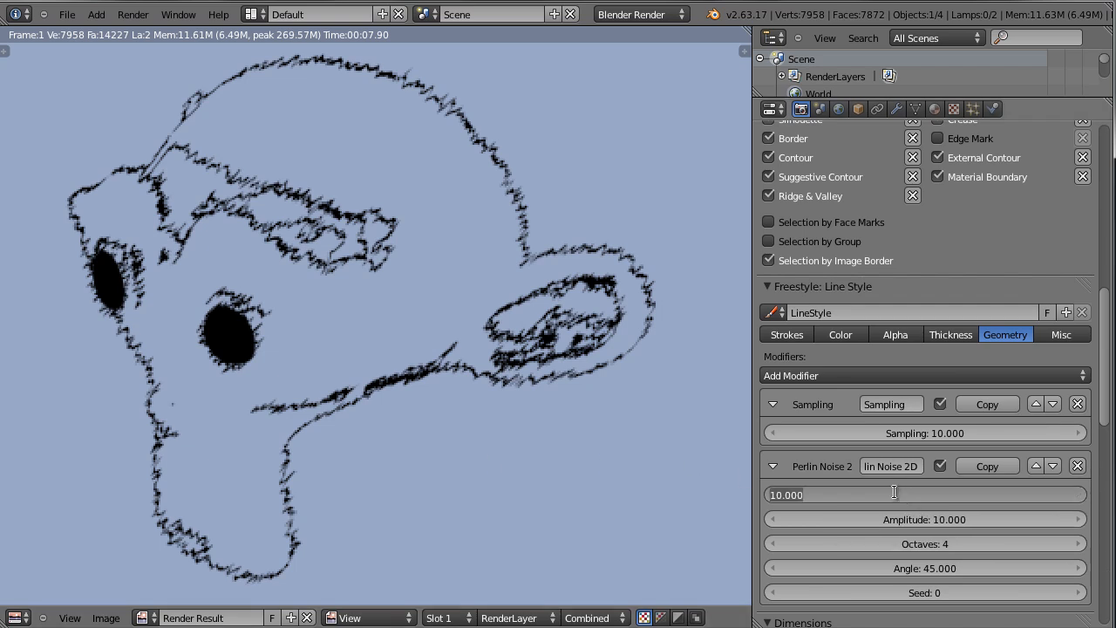
type("41")
key("Return")
left_click(940, 516)
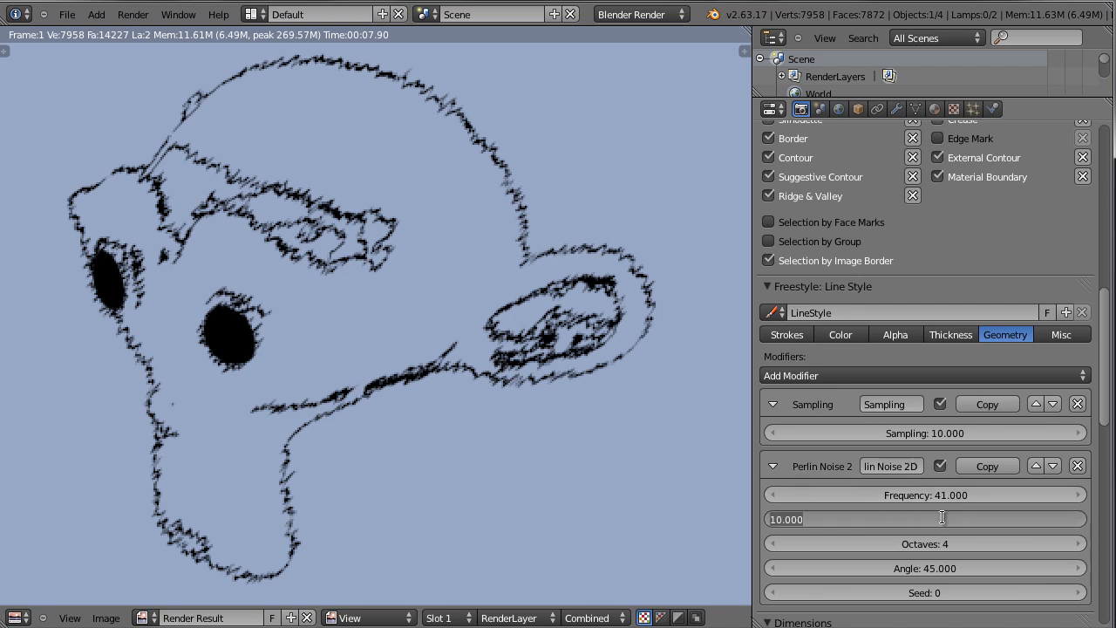
type("14")
key("Return")
Render the monkey with the changed Perlin noise settings and inspect the outlines.
key("F12")
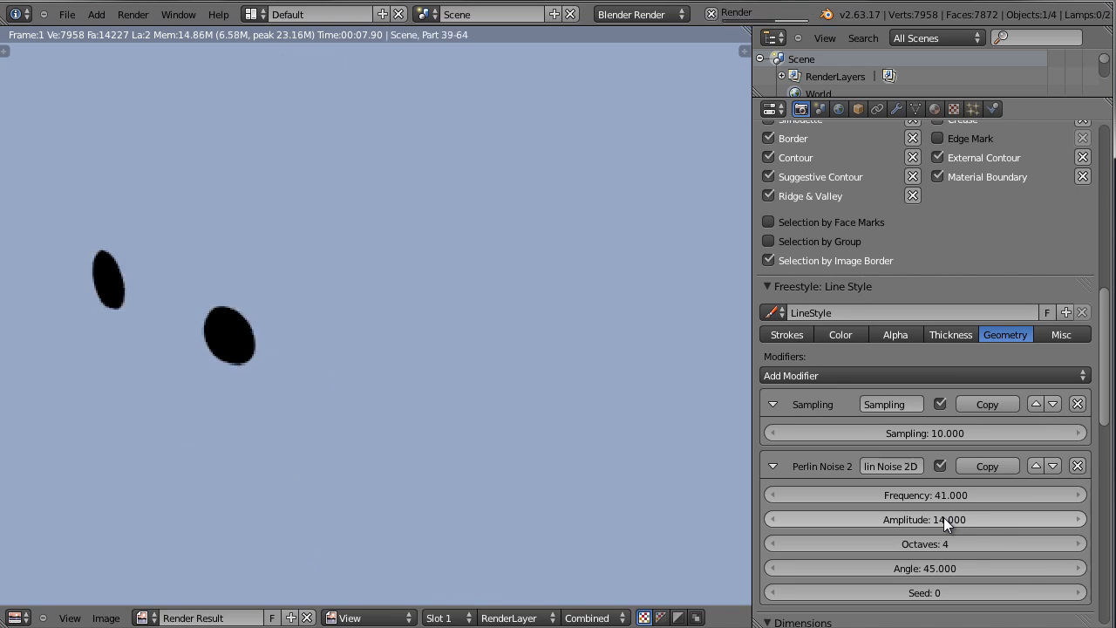
scroll(899, 479, "up", 1)
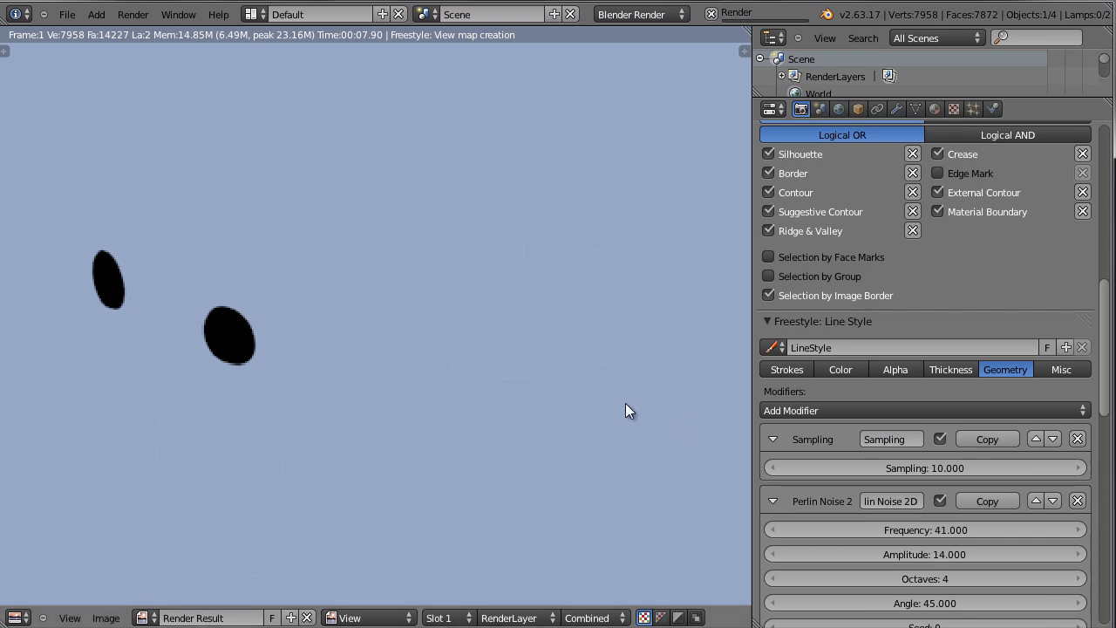
scroll(506, 331, "down", 2)
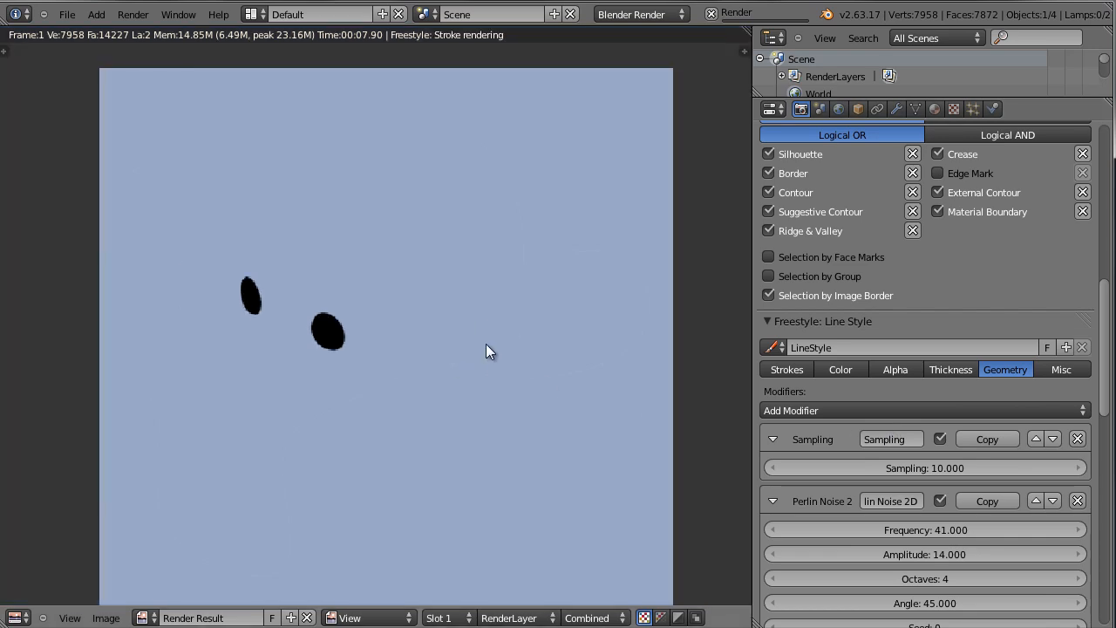
scroll(478, 352, "up", 1)
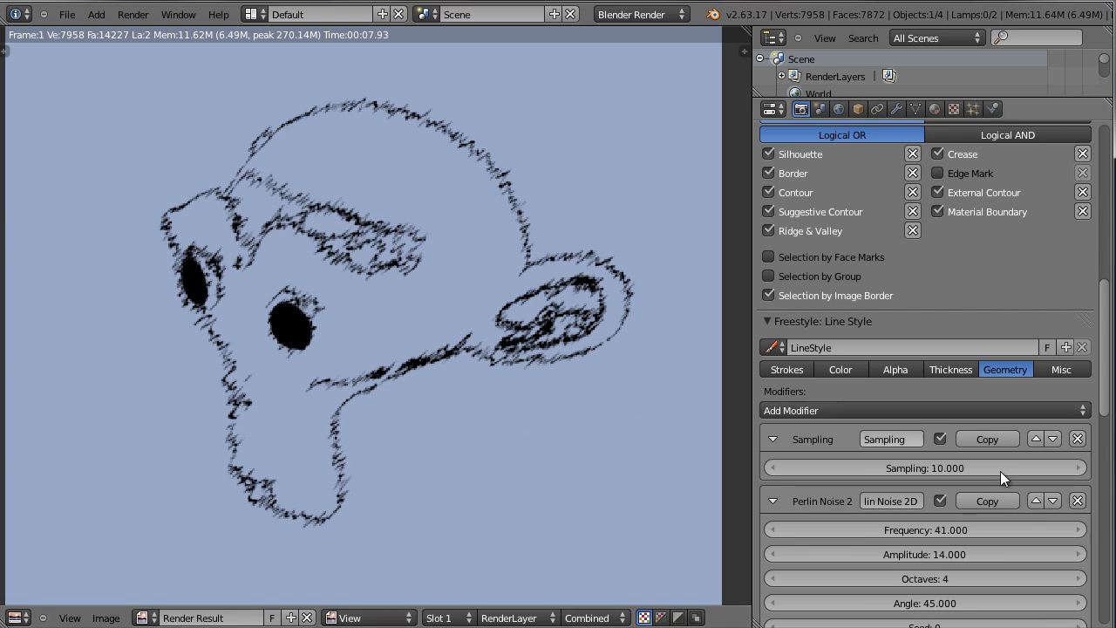
Add a 2D Transform geometry modifier to the LineStyle and review its pivot options, keeping Stroke Center.
scroll(962, 543, "down", 2)
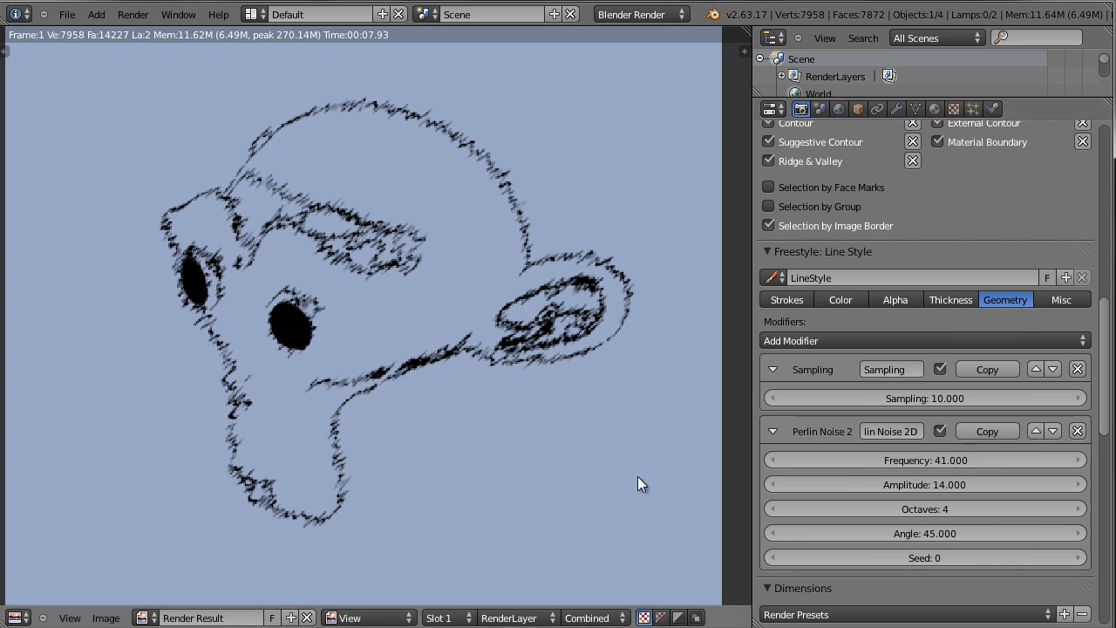
left_click(1071, 341)
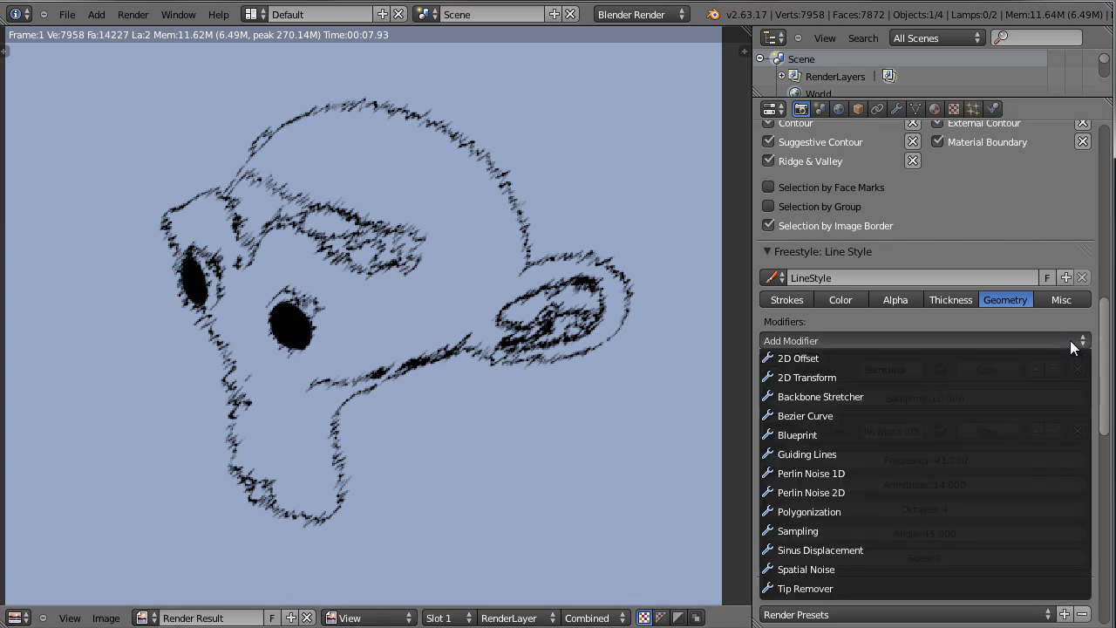
left_click(926, 377)
scroll(1009, 469, "down", 4)
scroll(1009, 468, "down", 4)
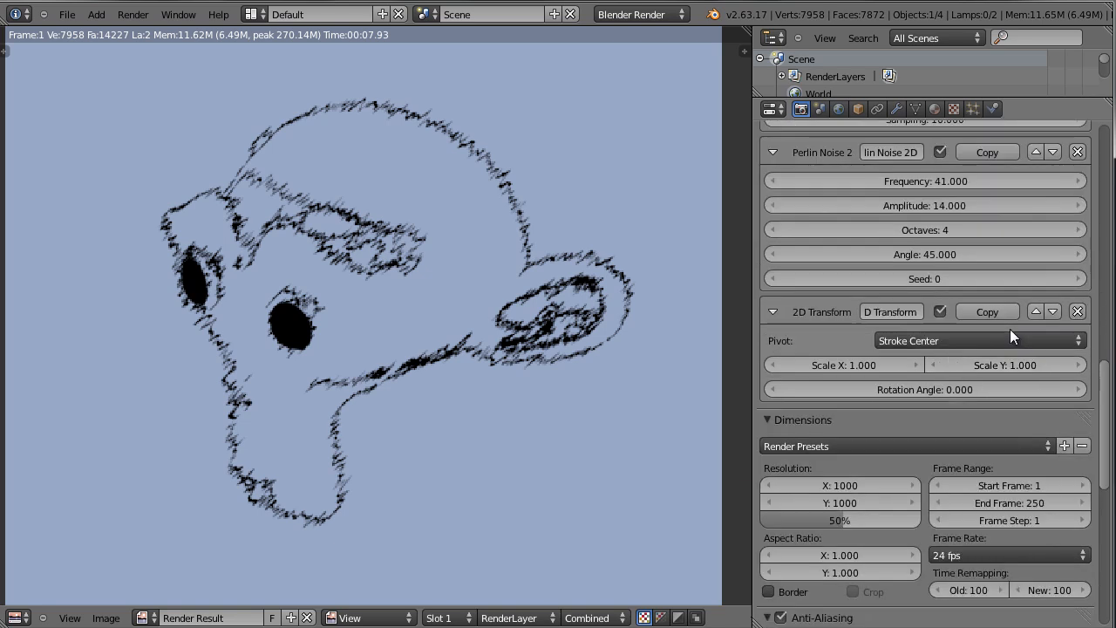
scroll(892, 455, "up", 2)
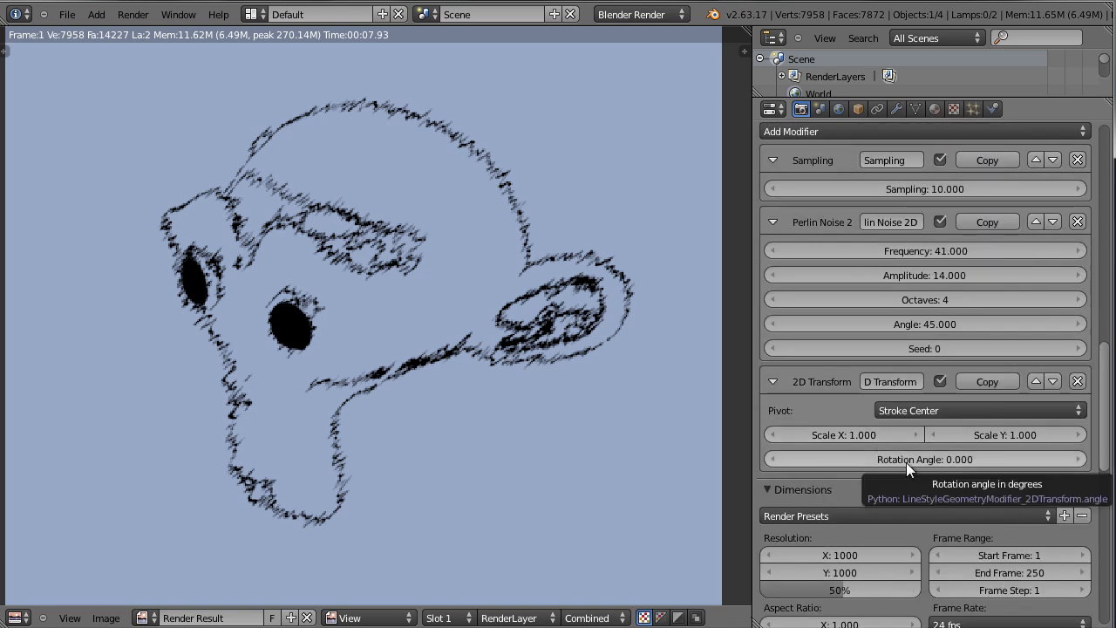
left_click(1068, 408)
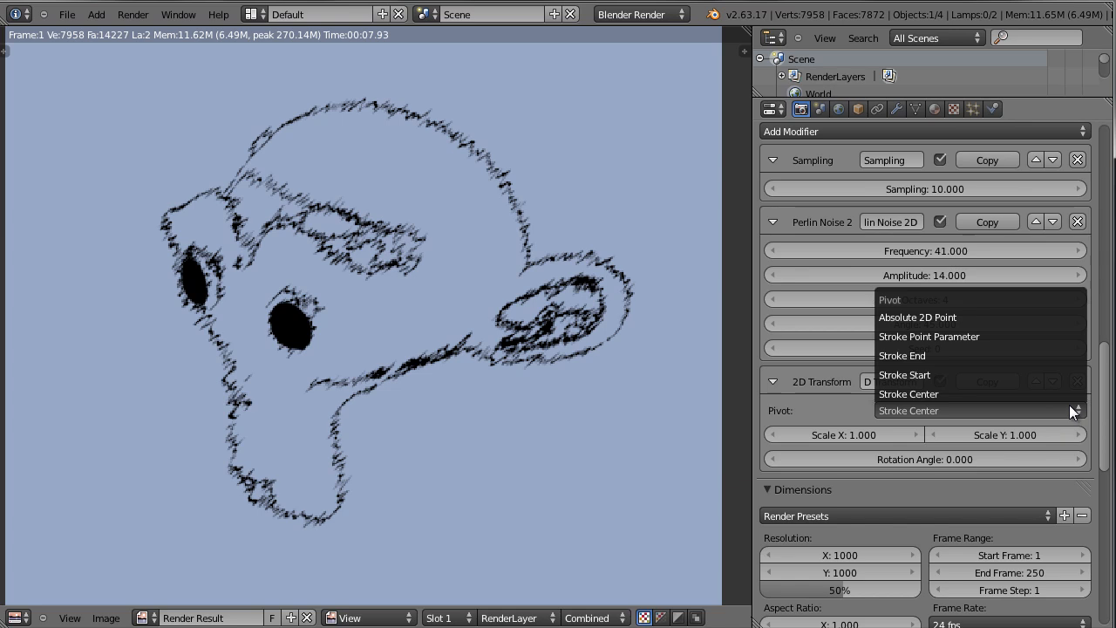
left_click(1008, 409)
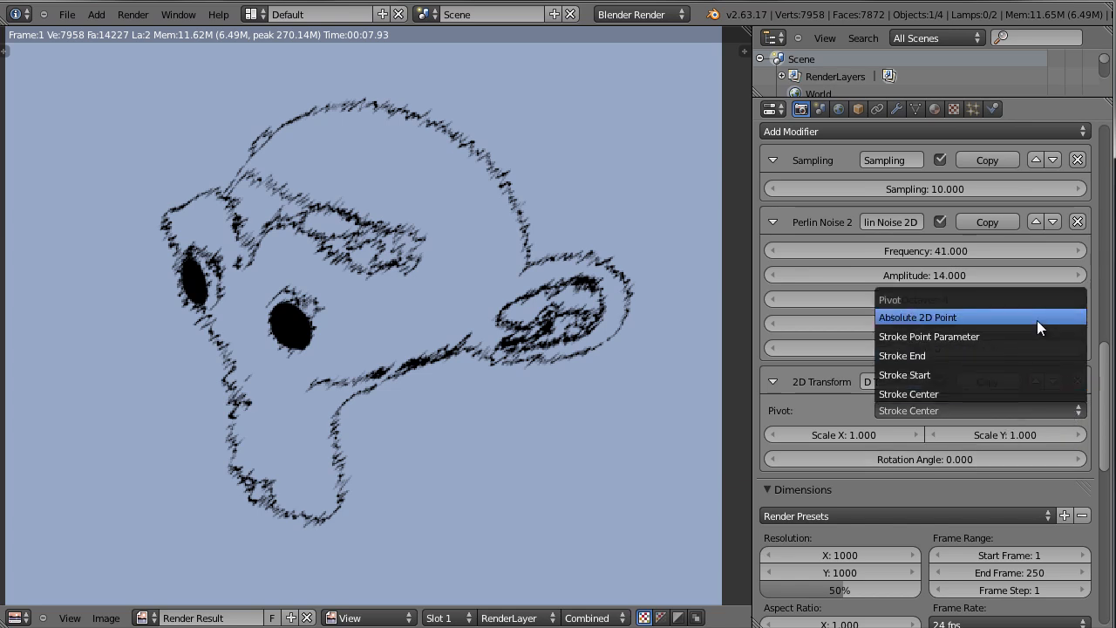
left_click(1007, 397)
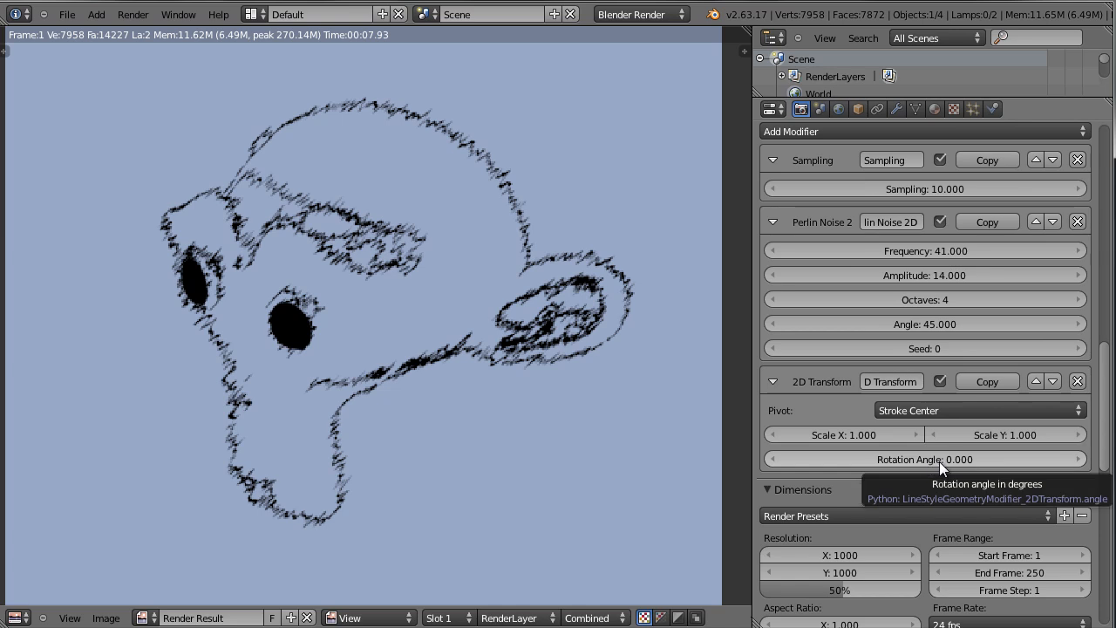
Set the 2D Transform modifier's Scale Y to 2, then render the monkey and inspect the outlines.
left_click(1003, 436)
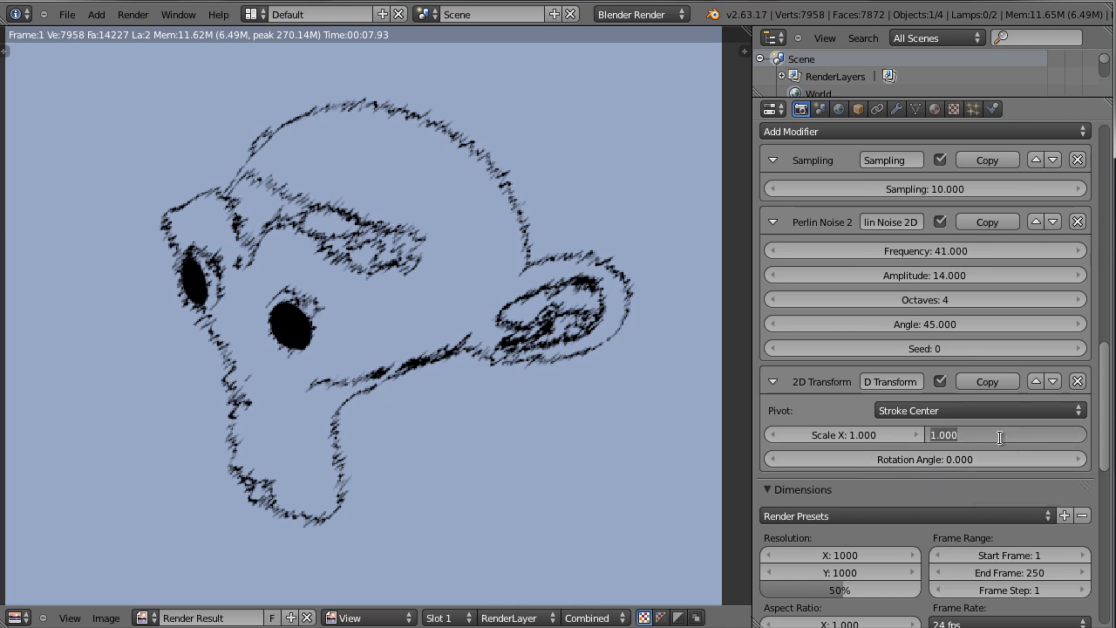
type("2")
key("Return")
key("F12")
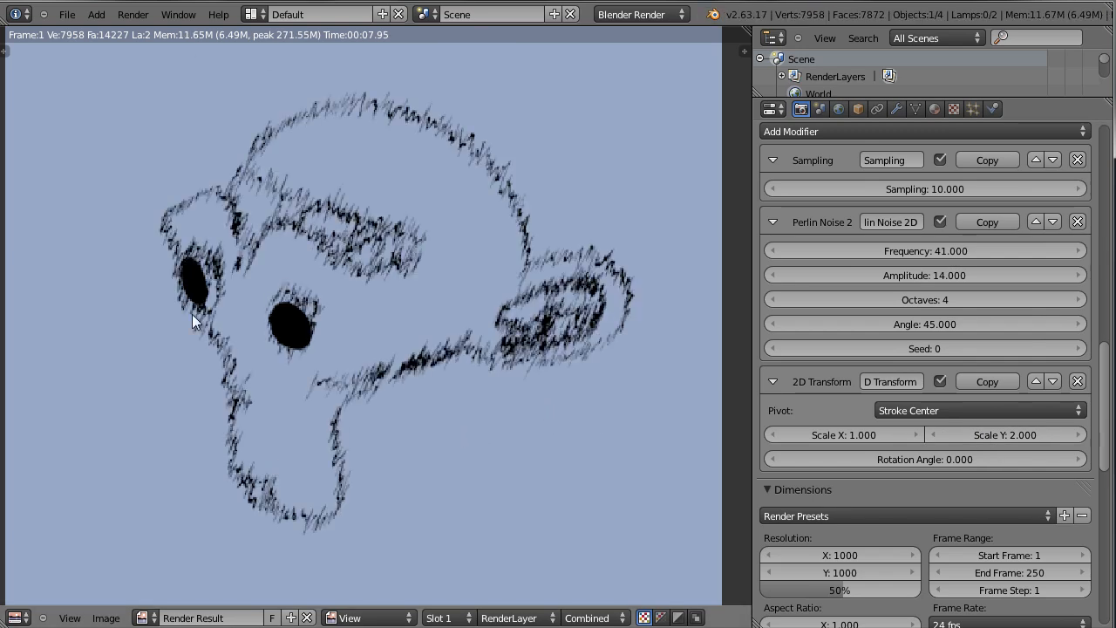
scroll(324, 185, "up", 3)
scroll(325, 188, "down", 3)
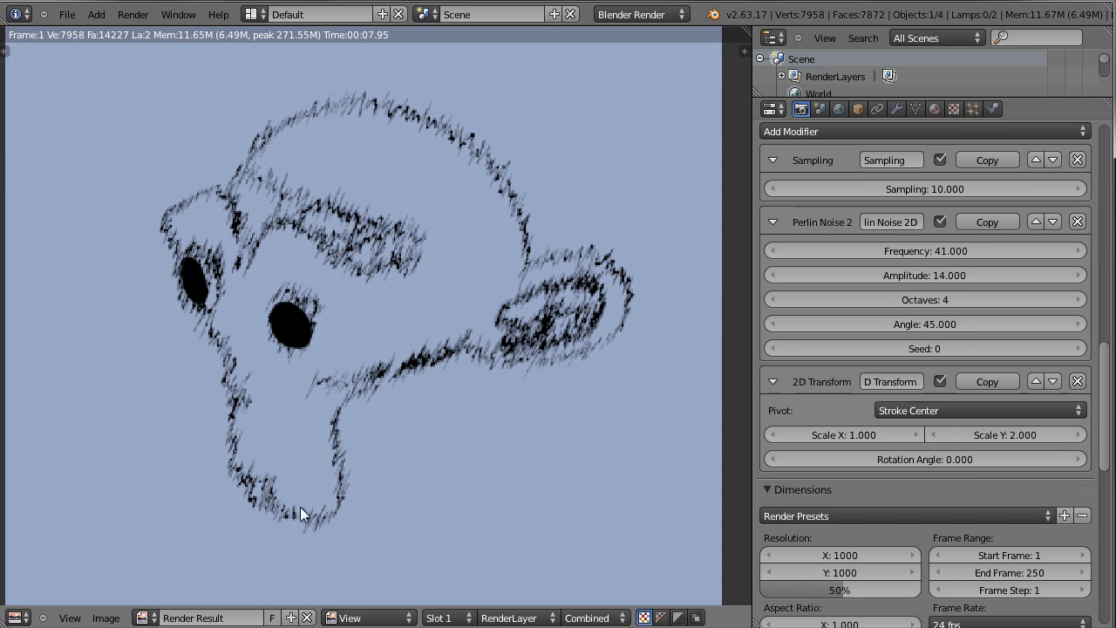
Set the 2D Transform modifier's rotation angle to 45 and render the monkey.
left_click(931, 458)
type("45")
key("Return")
key("F12")
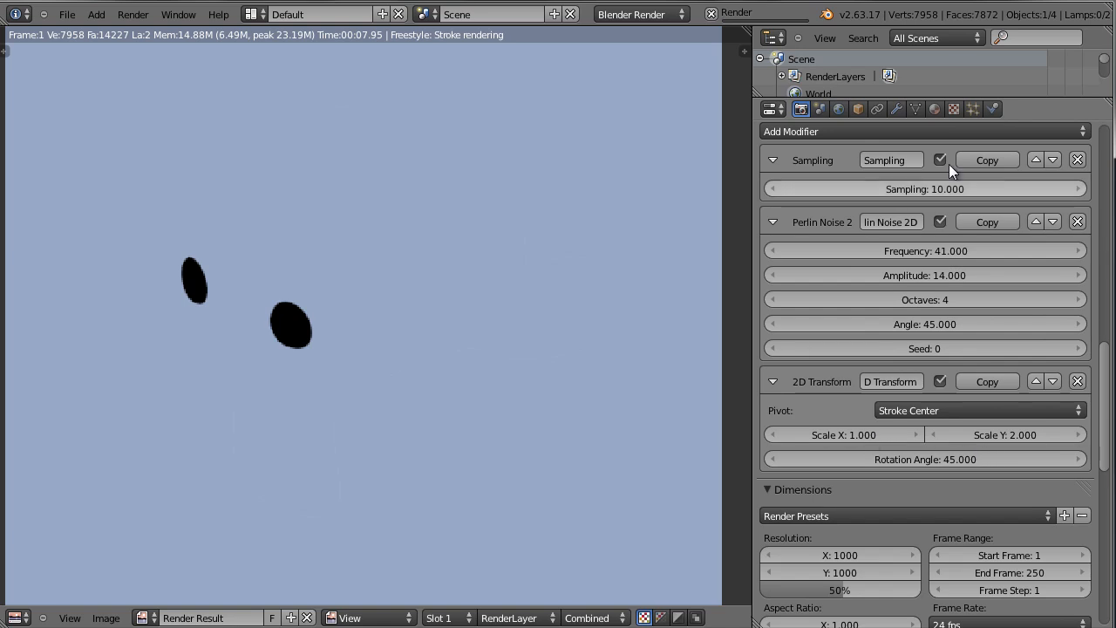
Add a Spatial Noise geometry modifier to the LineStyle, render the monkey and review the modifier's settings.
left_click(960, 130)
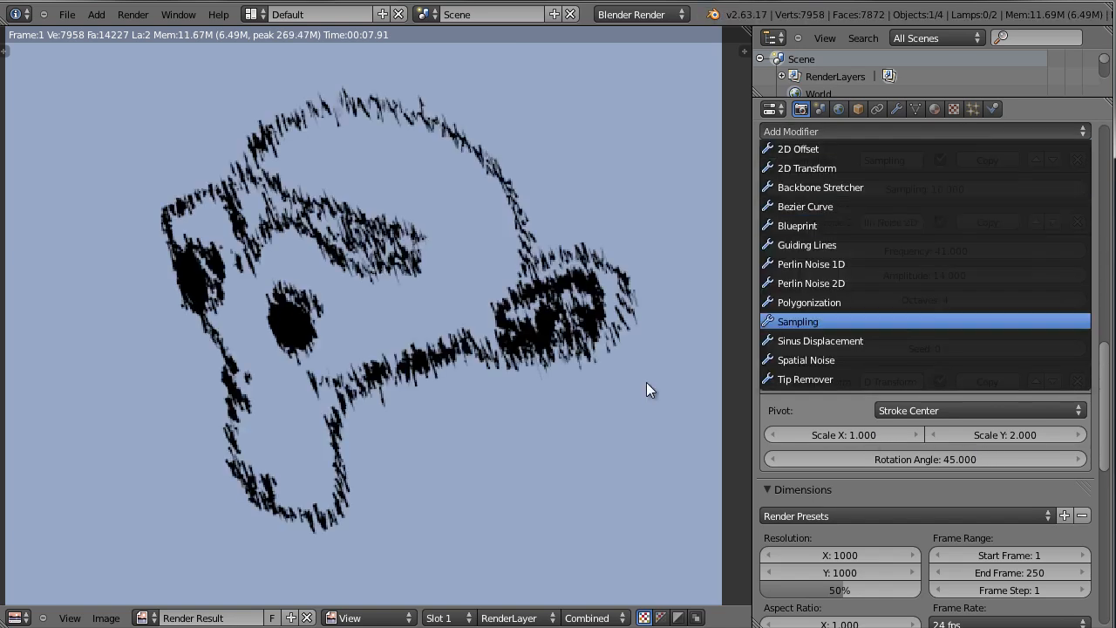
left_click(960, 131)
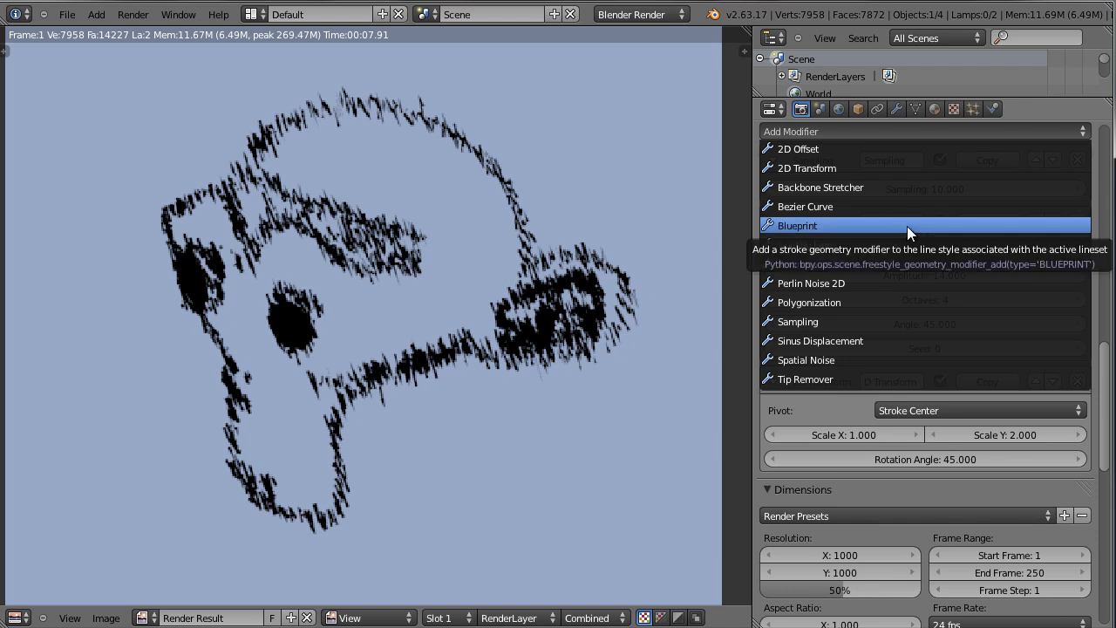
left_click(877, 354)
key("F12")
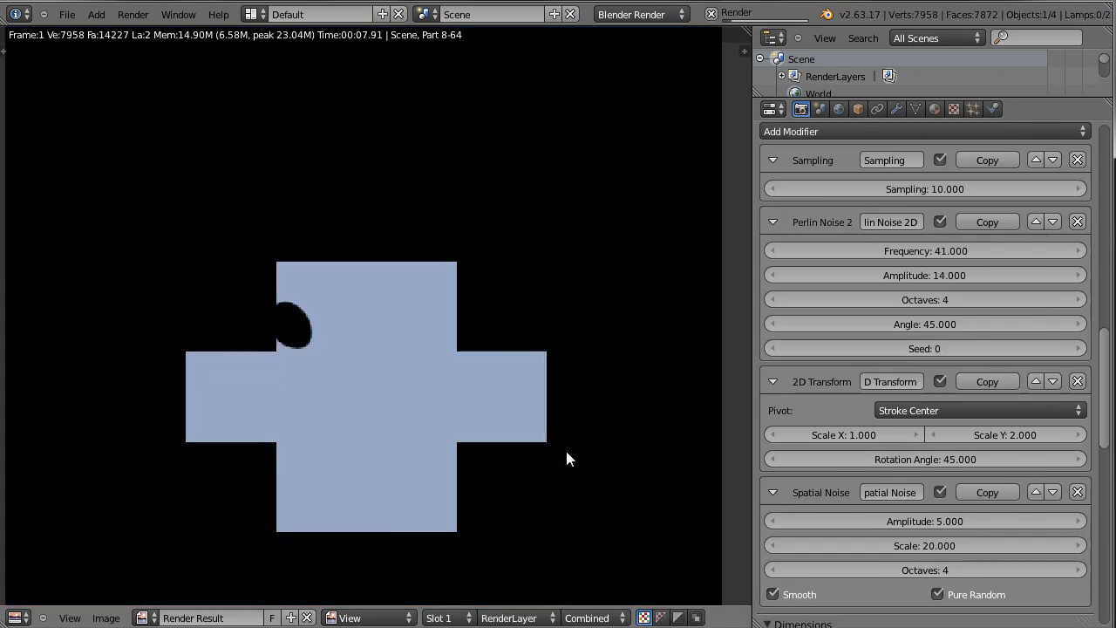
scroll(924, 453, "down", 3)
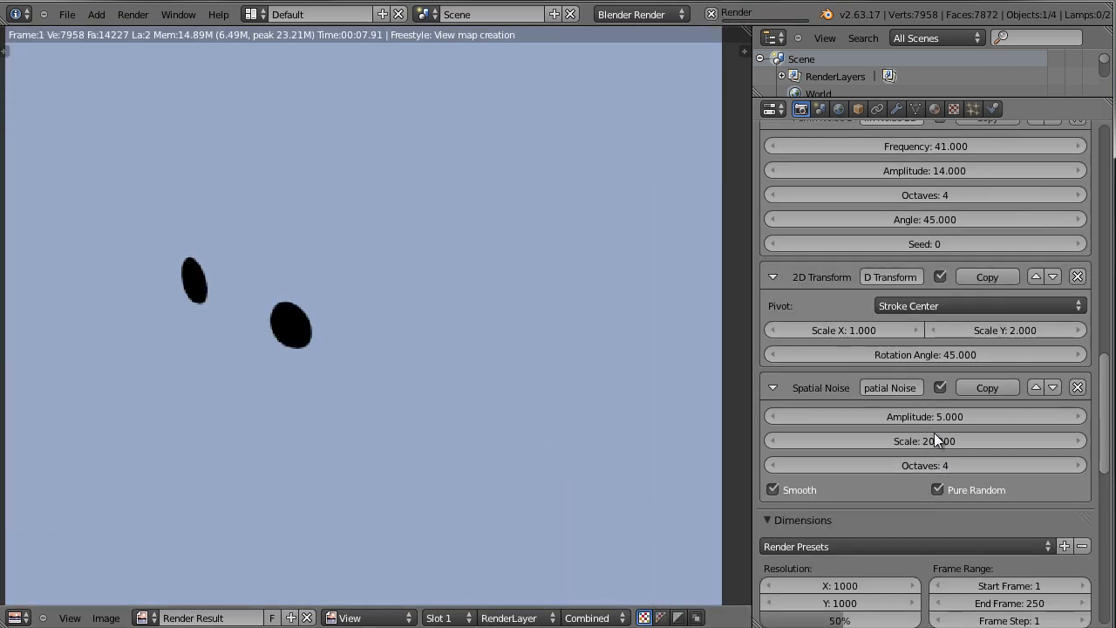
scroll(929, 427, "down", 1)
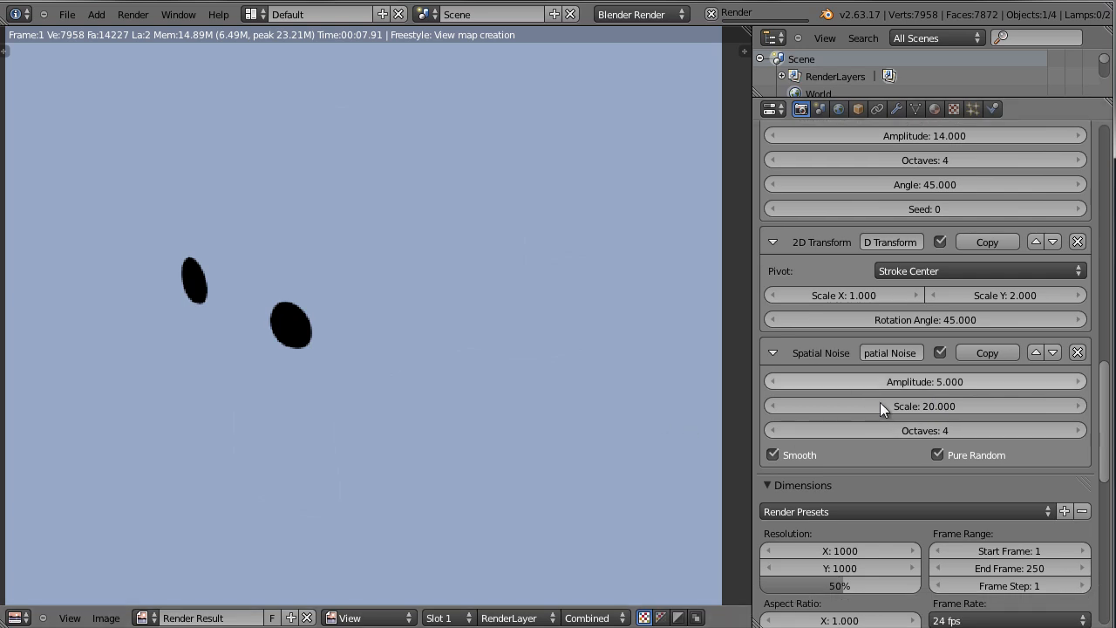
scroll(880, 402, "up", 4)
scroll(872, 318, "up", 2)
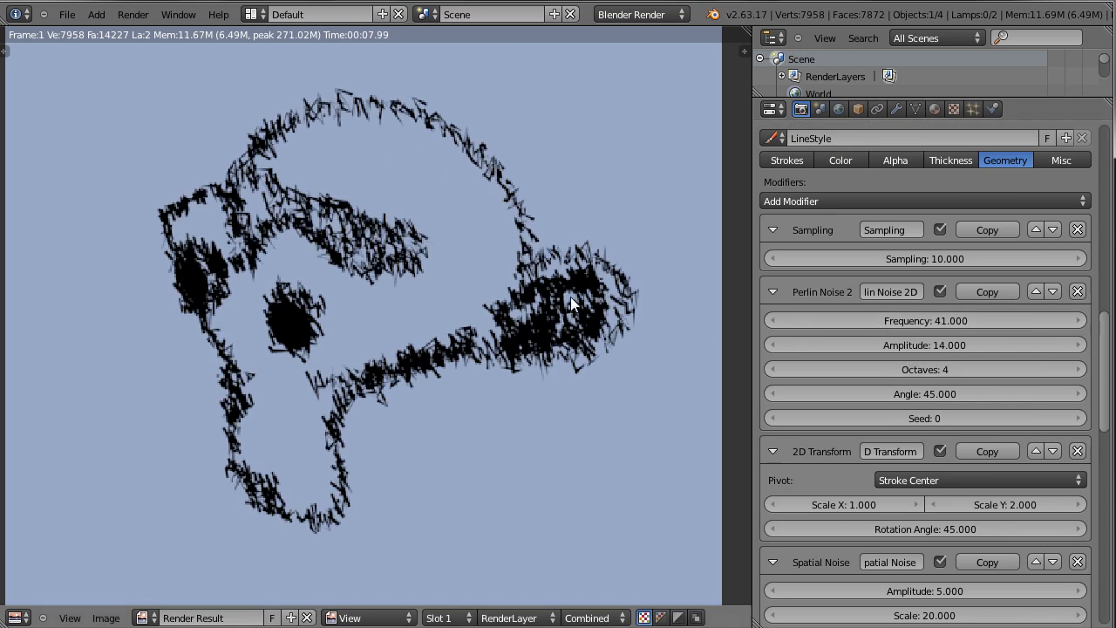
Examine the spatial noise strokes in the rendered monkey, both close up and as a whole.
scroll(623, 378, "up", 4)
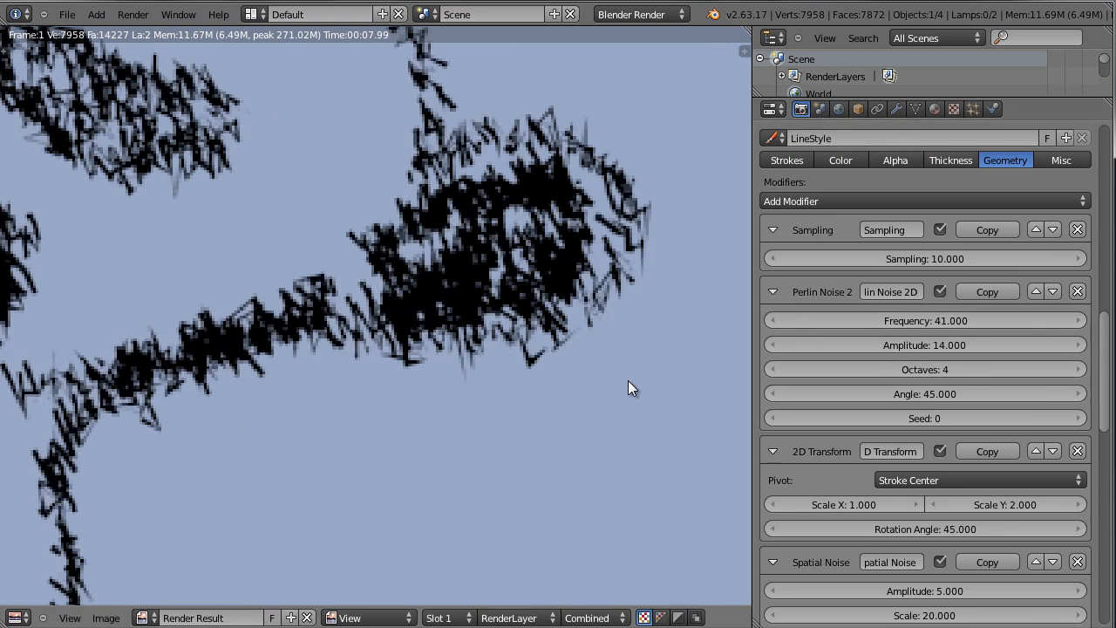
scroll(627, 380, "down", 6)
middle_click_drag(615, 381, 628, 418)
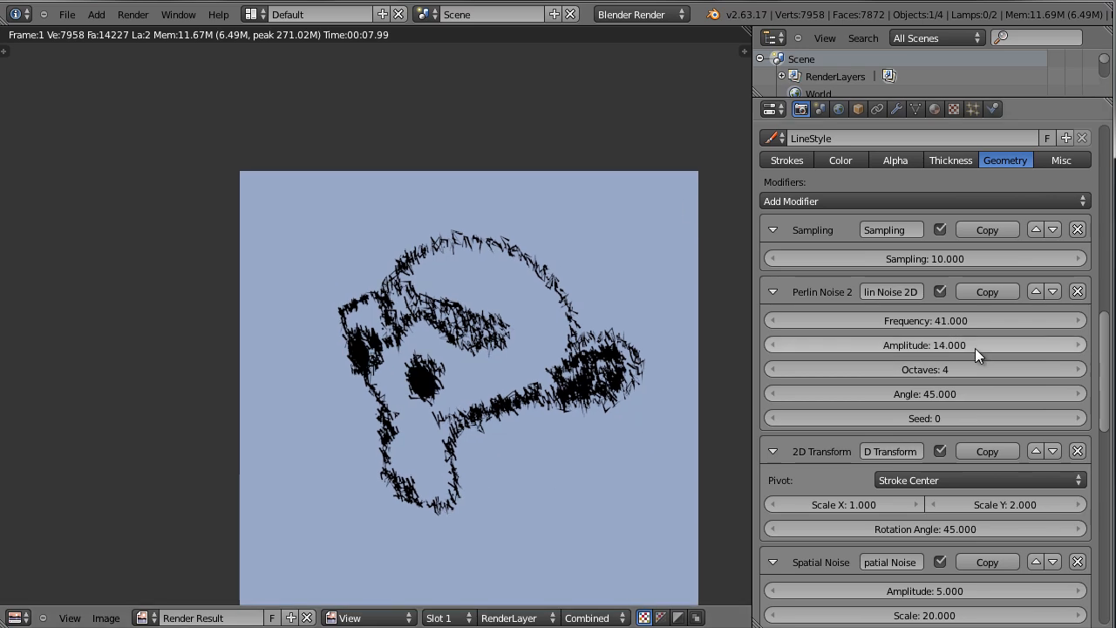
scroll(1087, 453, "up", 1)
scroll(1057, 370, "up", 4)
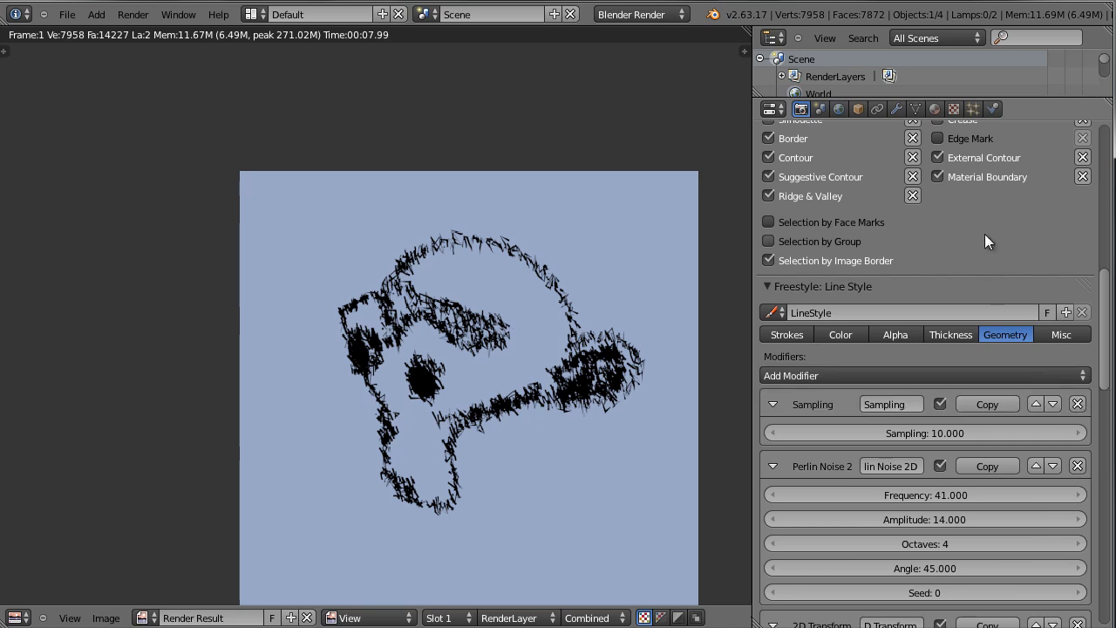
scroll(681, 290, "down", 2)
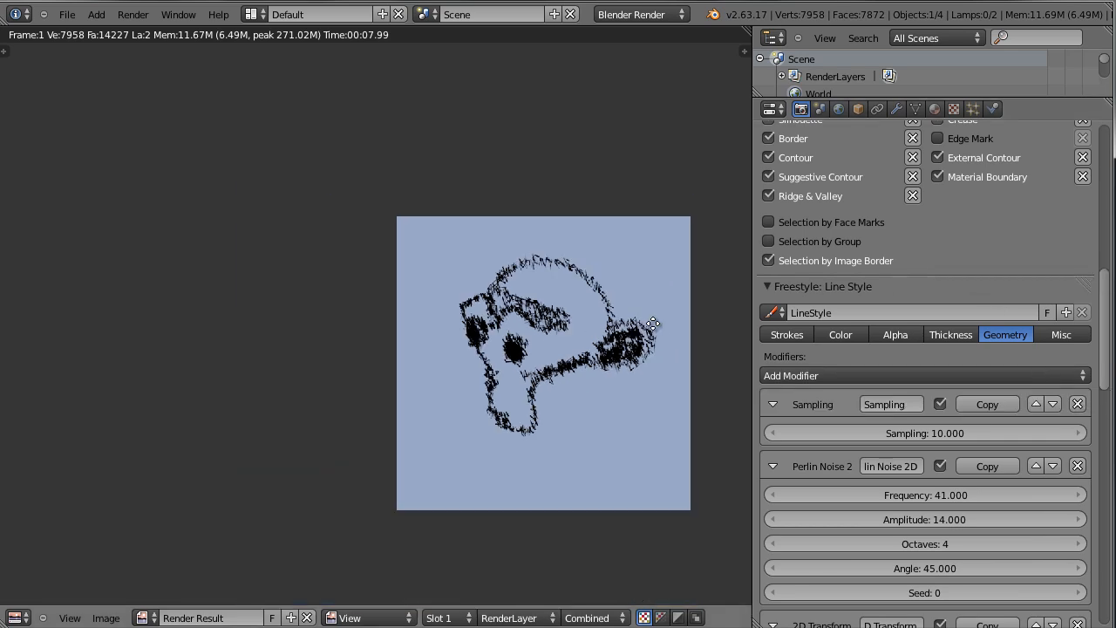
middle_click_drag(657, 325, 552, 315)
Review the available Freestyle control modes and keep Parameter Editor Mode.
scroll(938, 275, "up", 14)
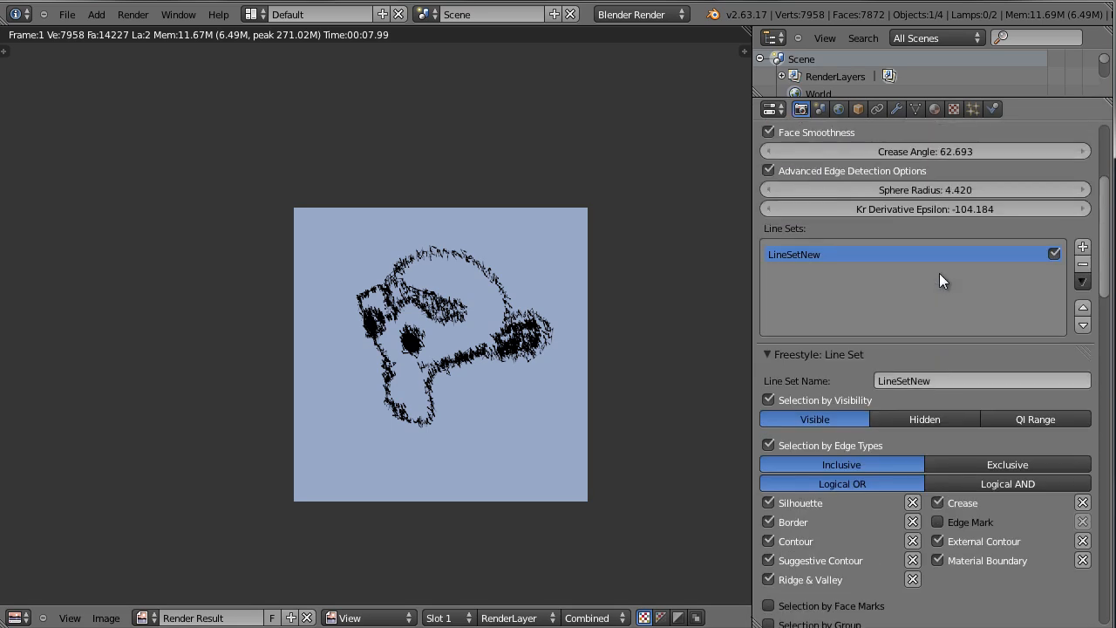
scroll(946, 277, "up", 3)
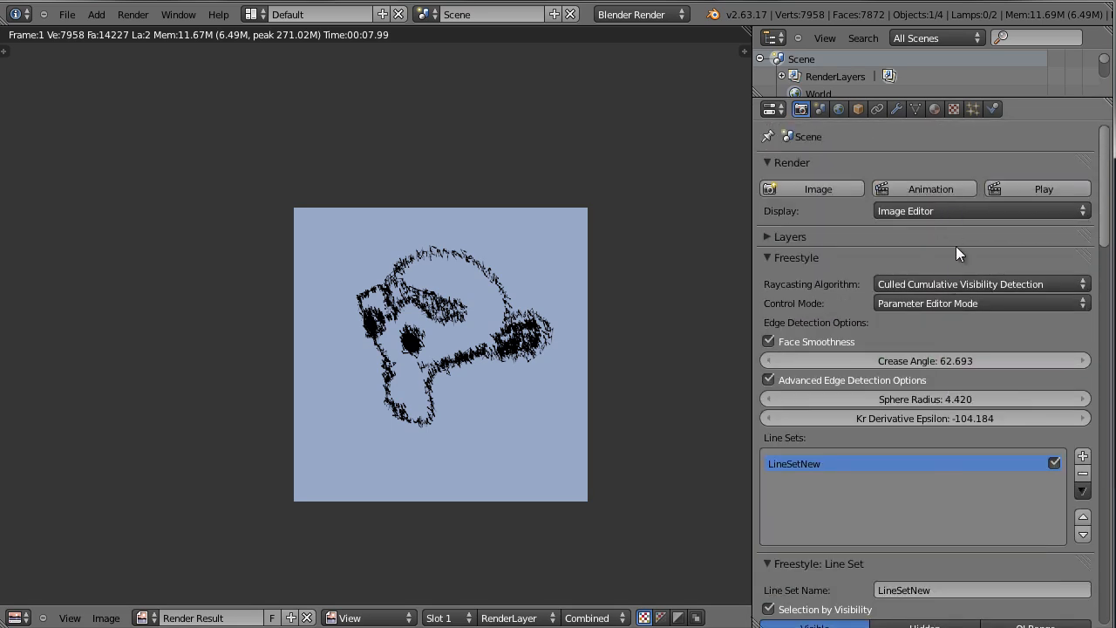
left_click(996, 304)
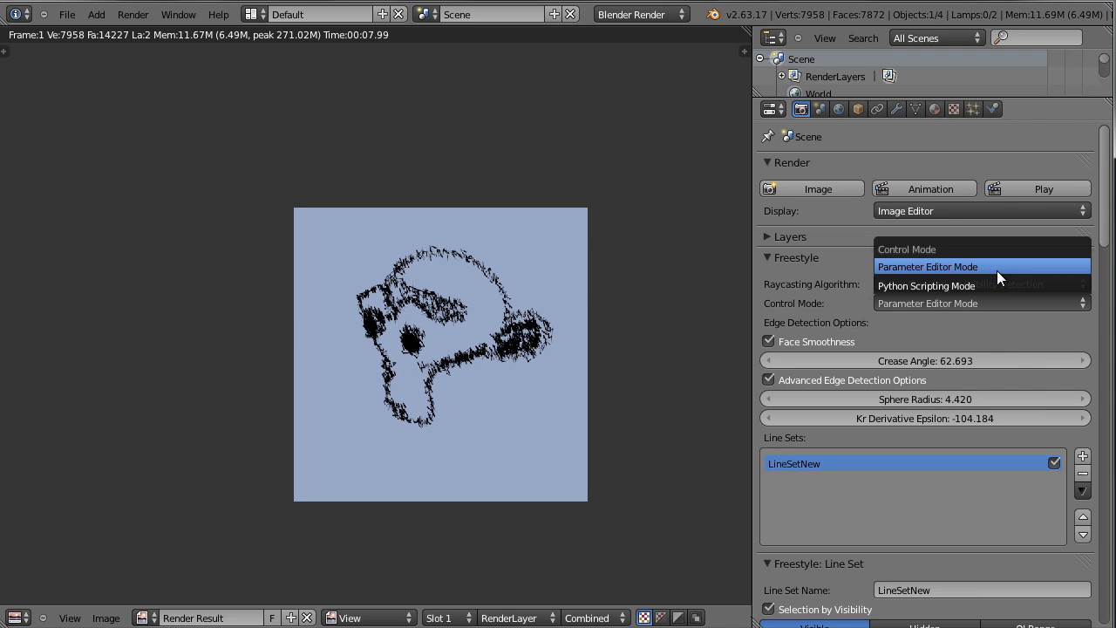
left_click(996, 270)
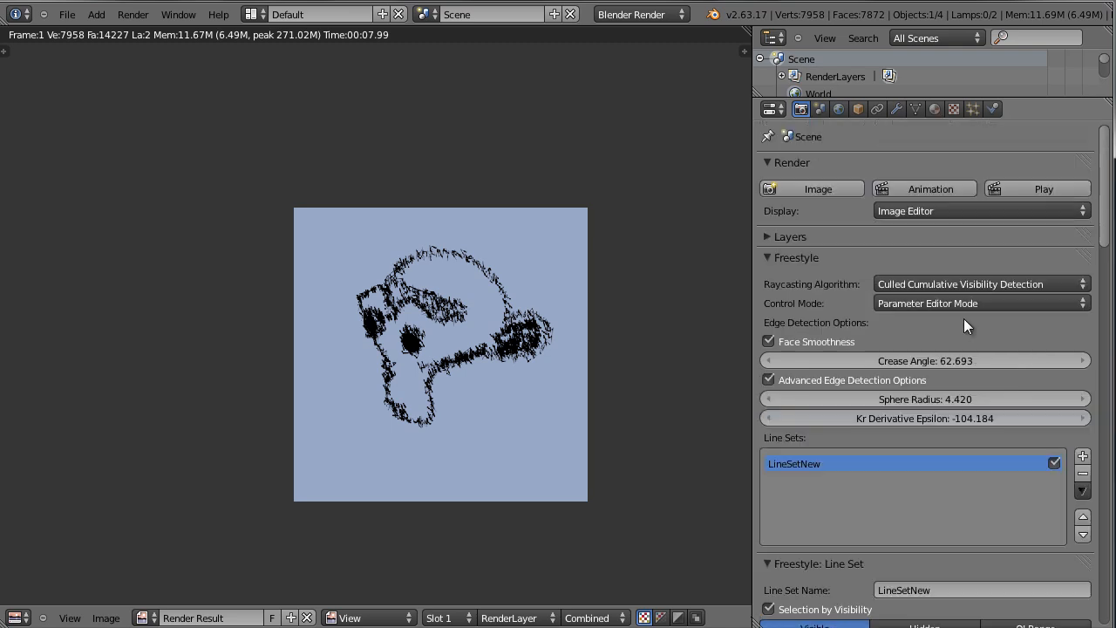
Look over the monkey's Material.002 shading settings and compare them with the rendered image.
left_click(934, 109)
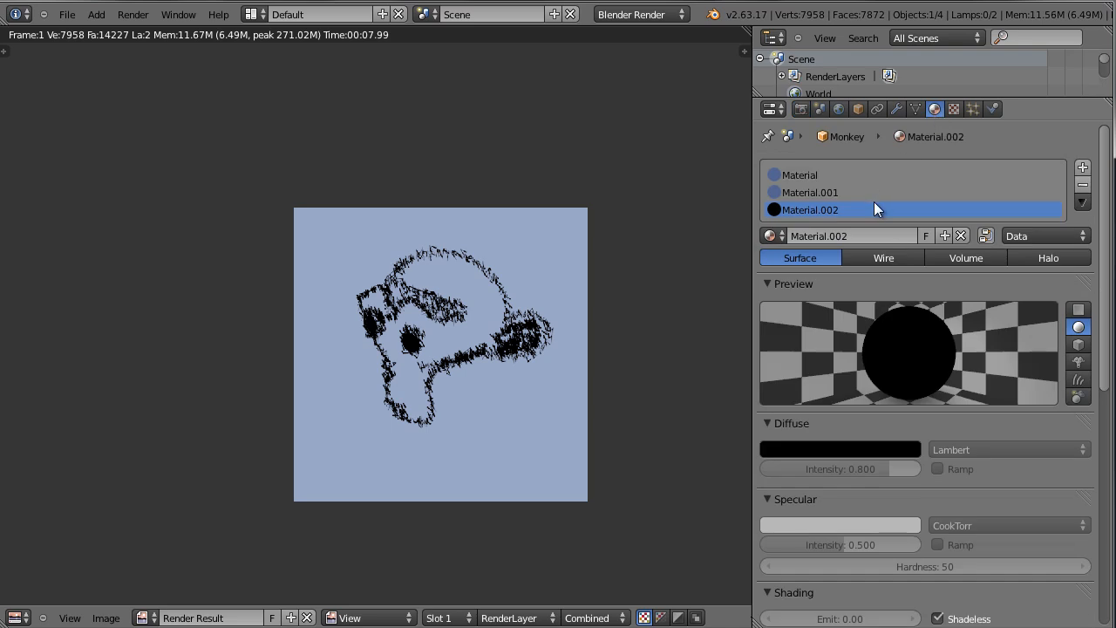
scroll(1000, 549, "down", 3)
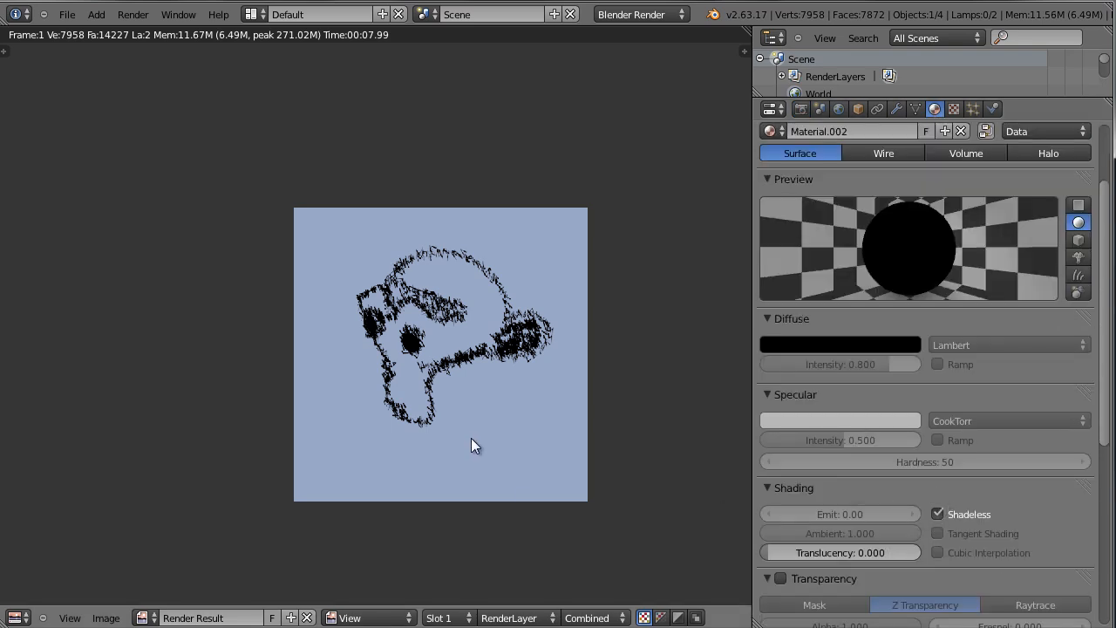
scroll(393, 427, "up", 3)
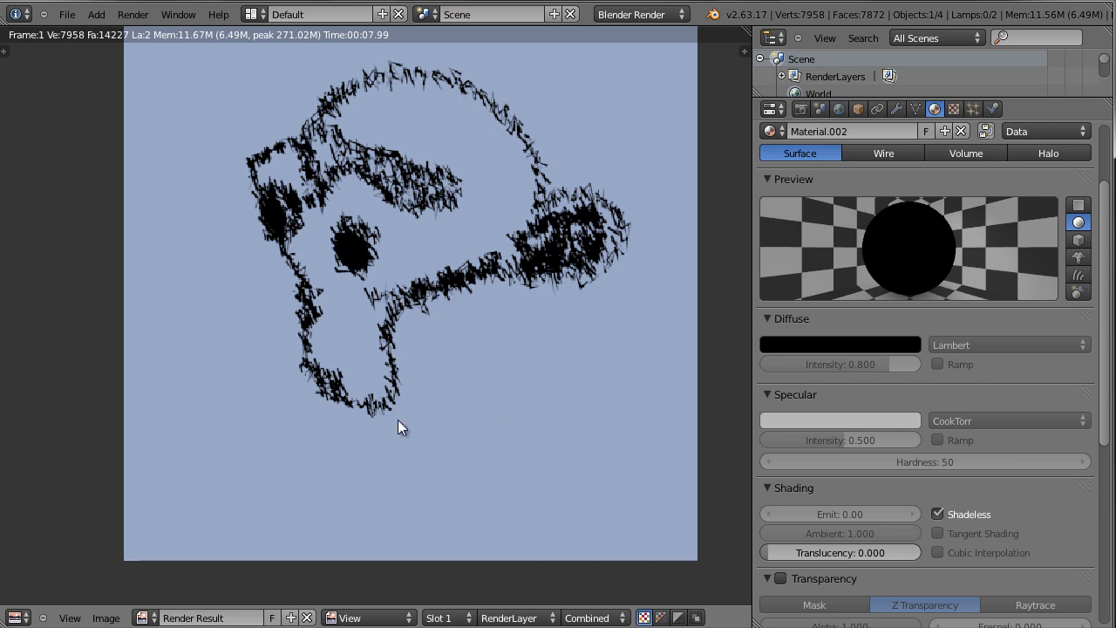
middle_click_drag(561, 146, 554, 209)
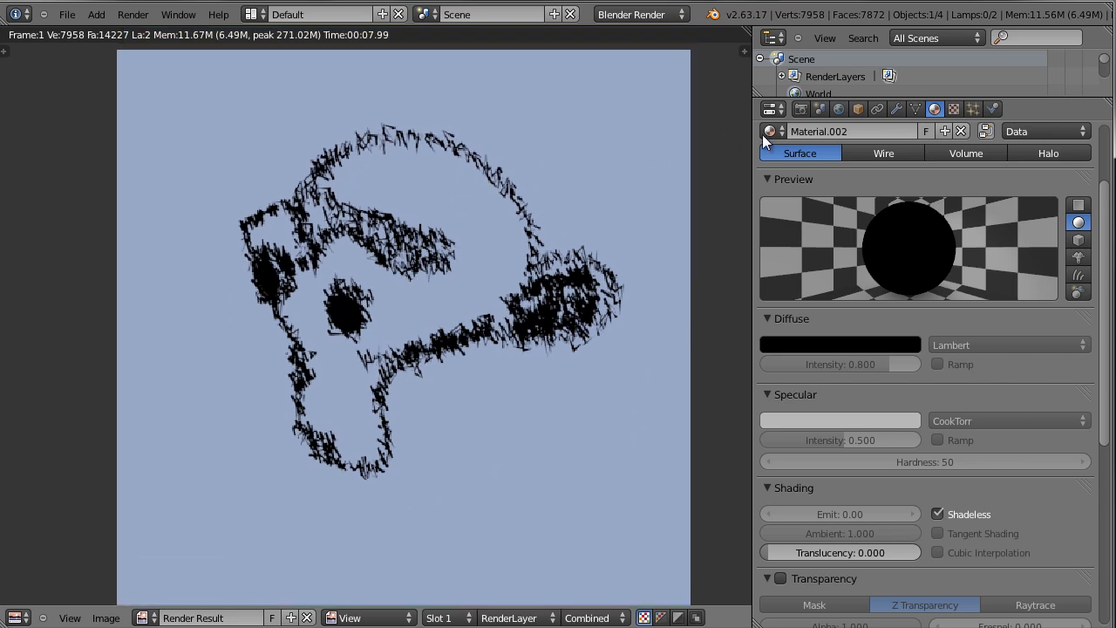
Review the Freestyle render settings, from the LineSetNew edge type selections to the LineStyle's geometry modifiers.
left_click(801, 109)
scroll(1007, 444, "down", 7)
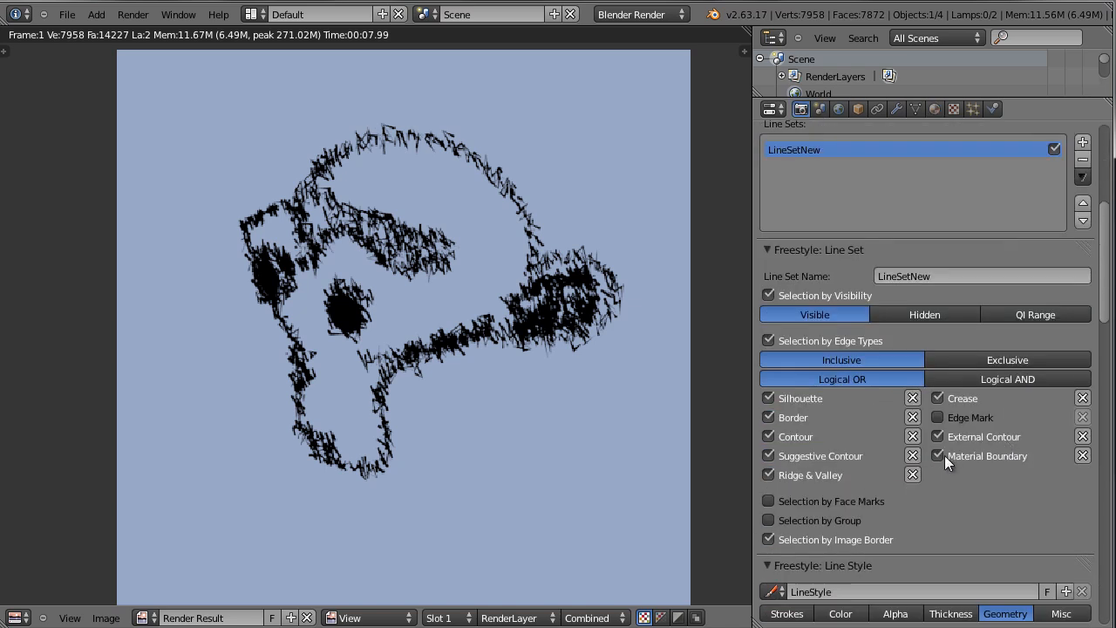
scroll(871, 209, "up", 3)
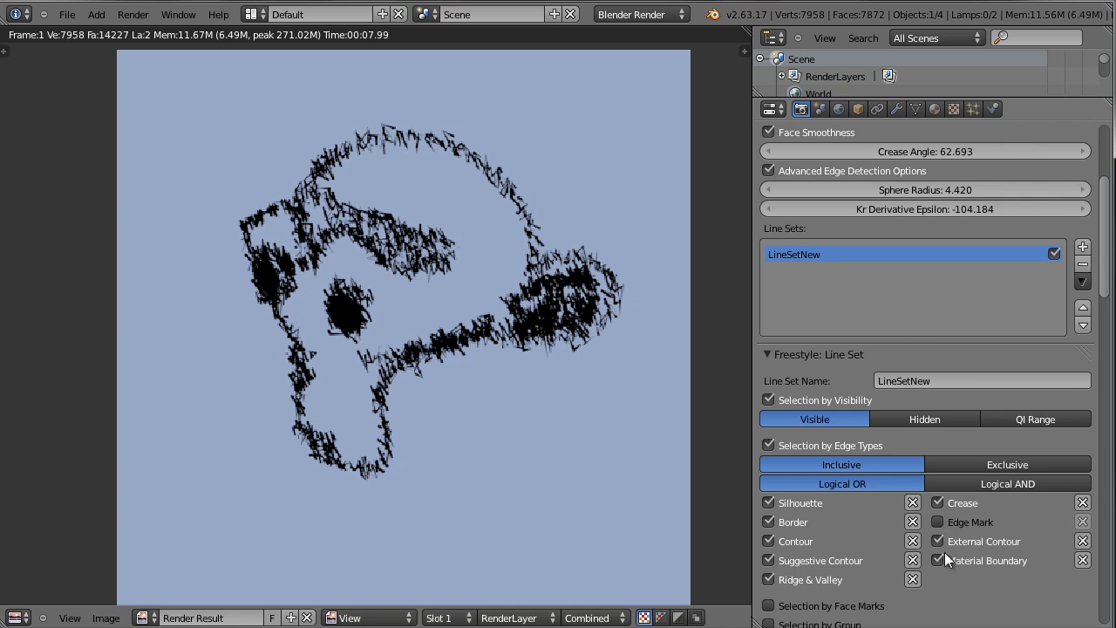
scroll(944, 558, "down", 4)
scroll(942, 423, "up", 1)
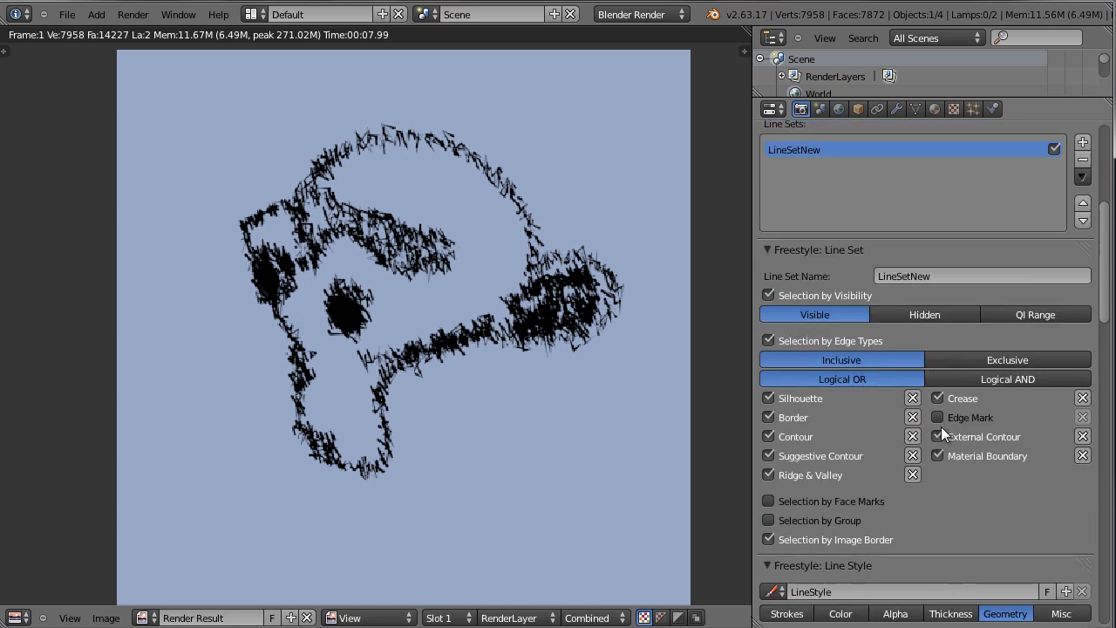
scroll(998, 305, "up", 2)
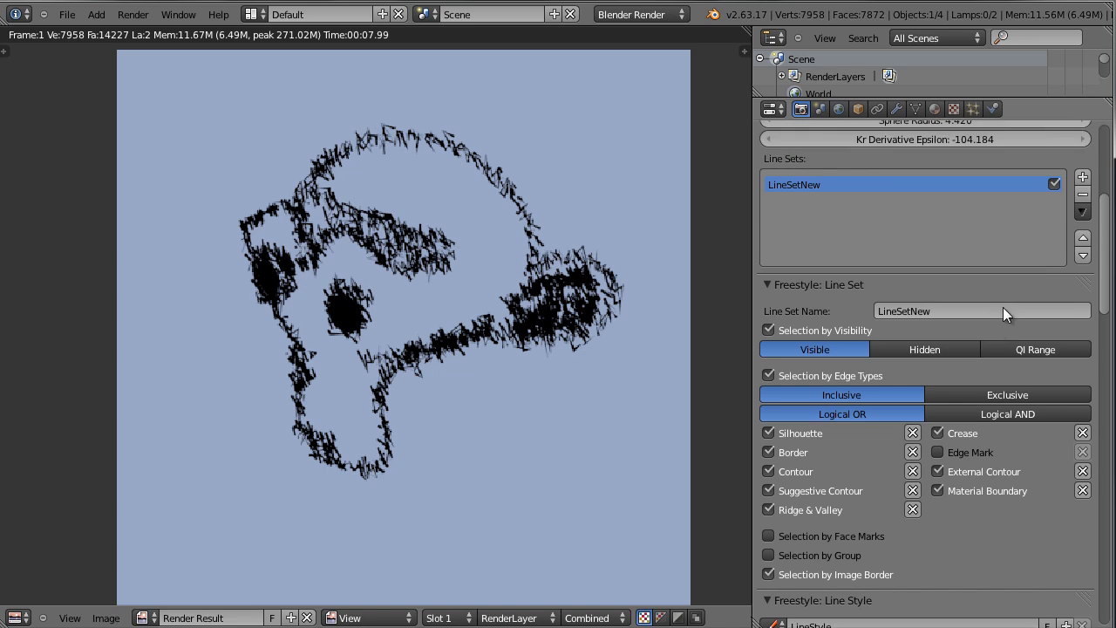
scroll(1004, 418, "down", 7)
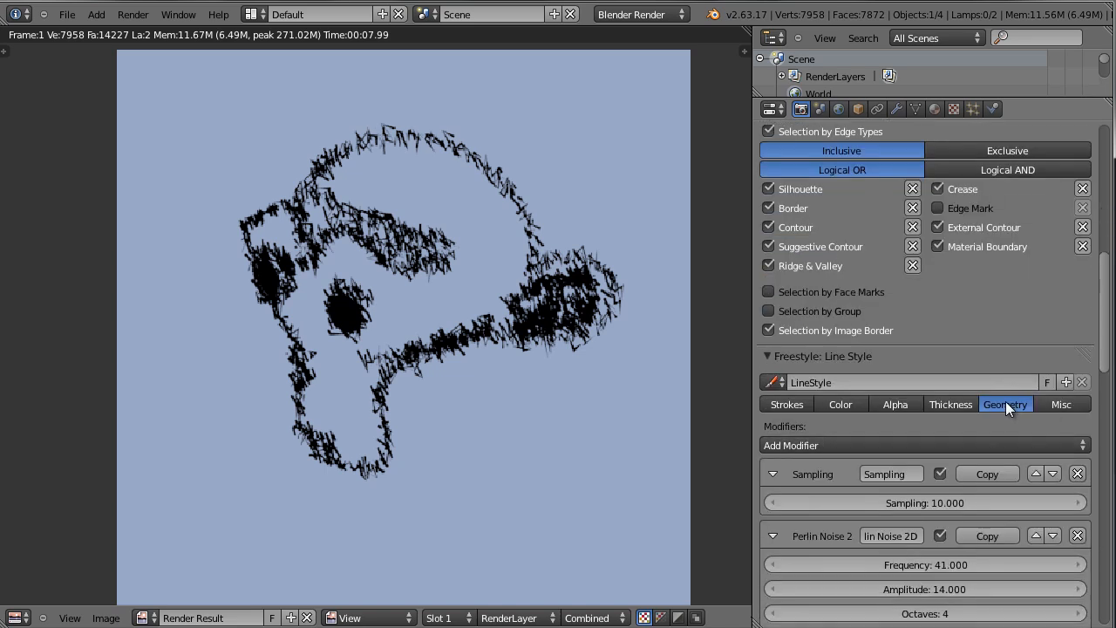
scroll(1002, 453, "down", 9)
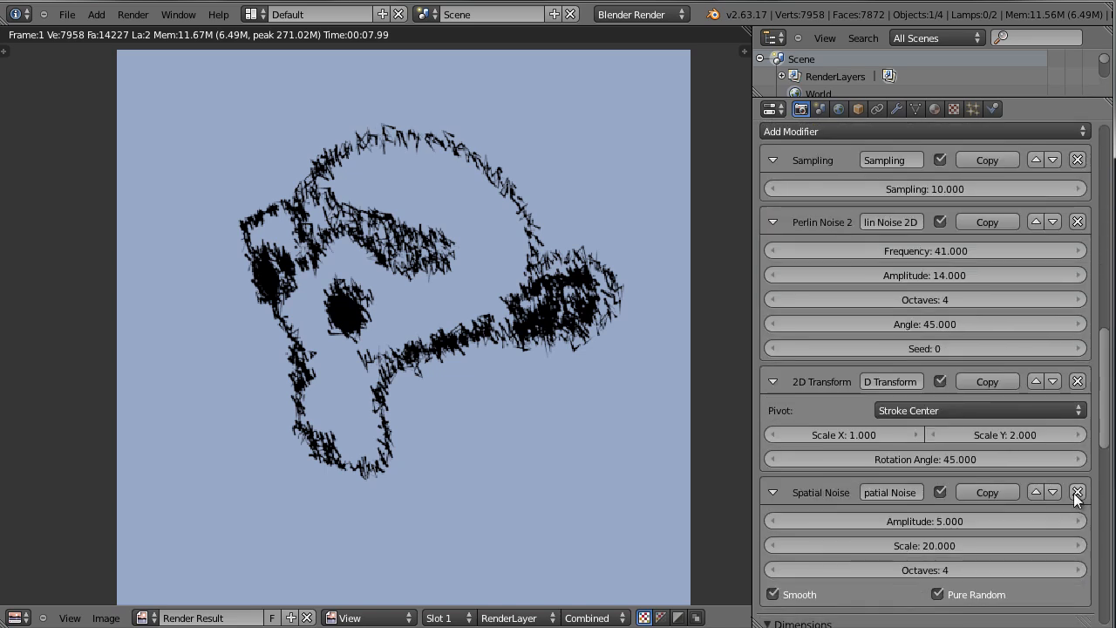
Remove the Spatial Noise and 2D Transform modifiers from the LineStyle's geometry and render the monkey again.
left_click(1077, 492)
left_click(1077, 381)
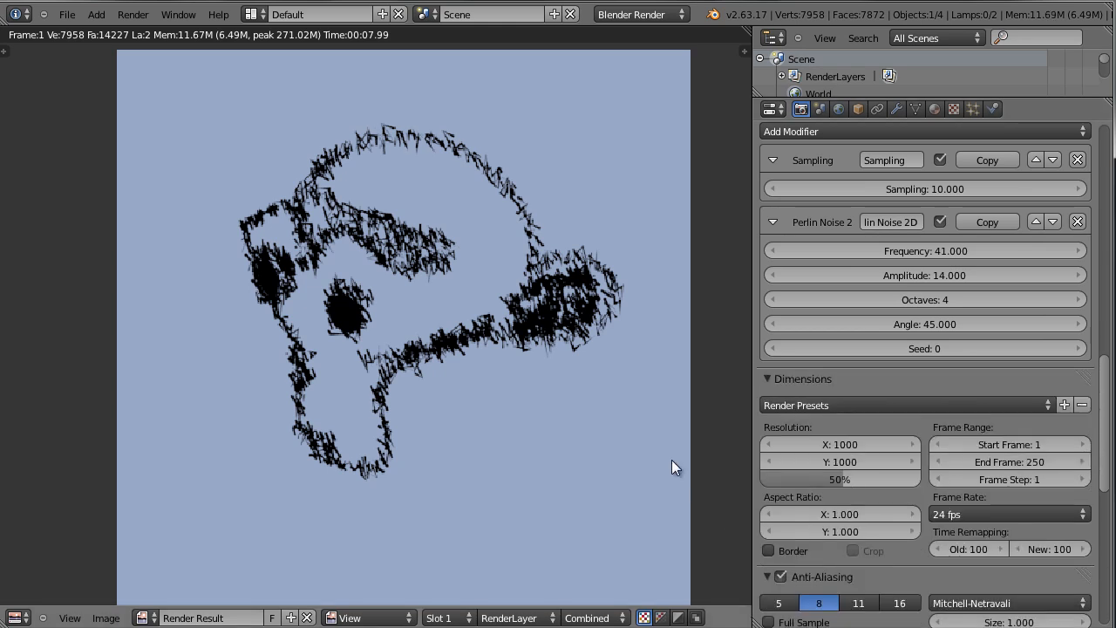
key("F12")
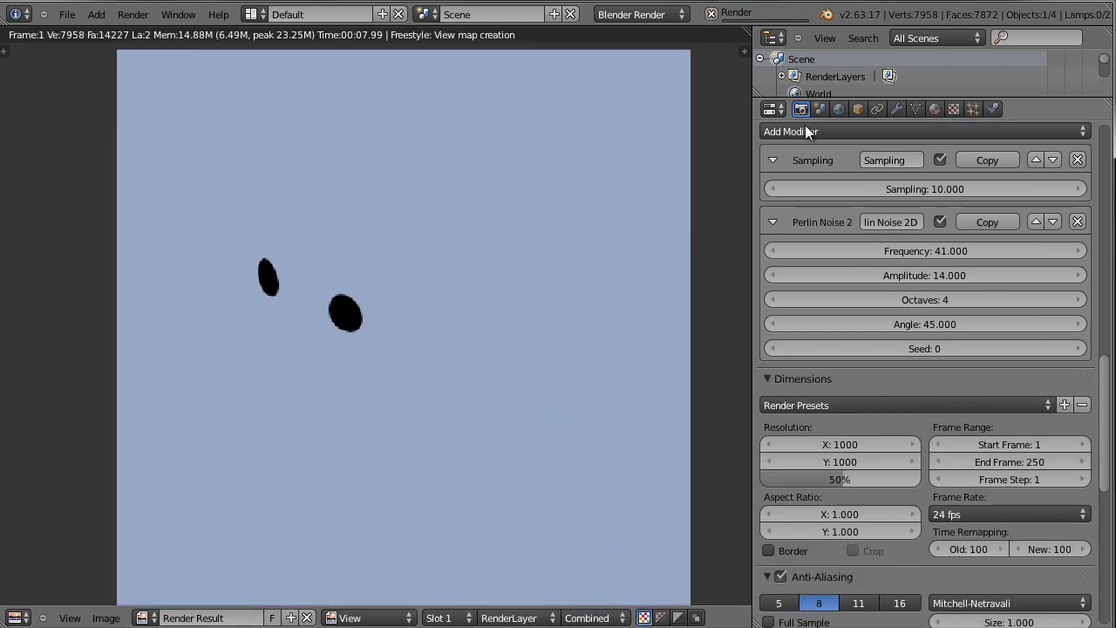
Look over the monkey's Material.002 settings during the render and examine the outlines in the rendered image.
left_click(934, 108)
scroll(562, 322, "down", 2)
scroll(562, 316, "up", 2)
scroll(565, 312, "down", 2)
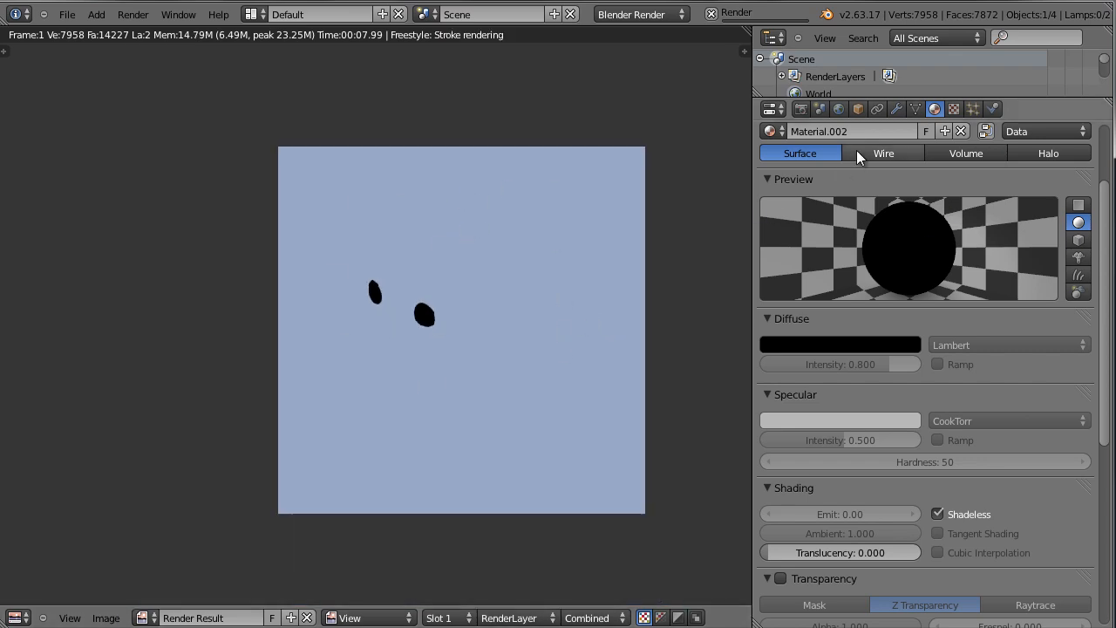
scroll(856, 150, "up", 3)
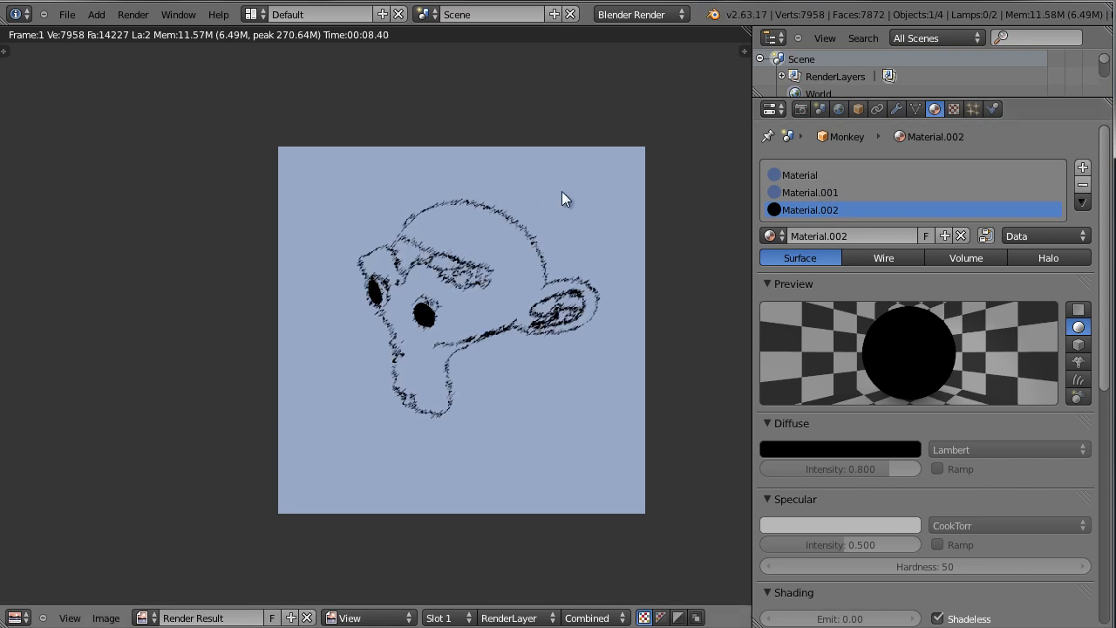
scroll(547, 364, "up", 2)
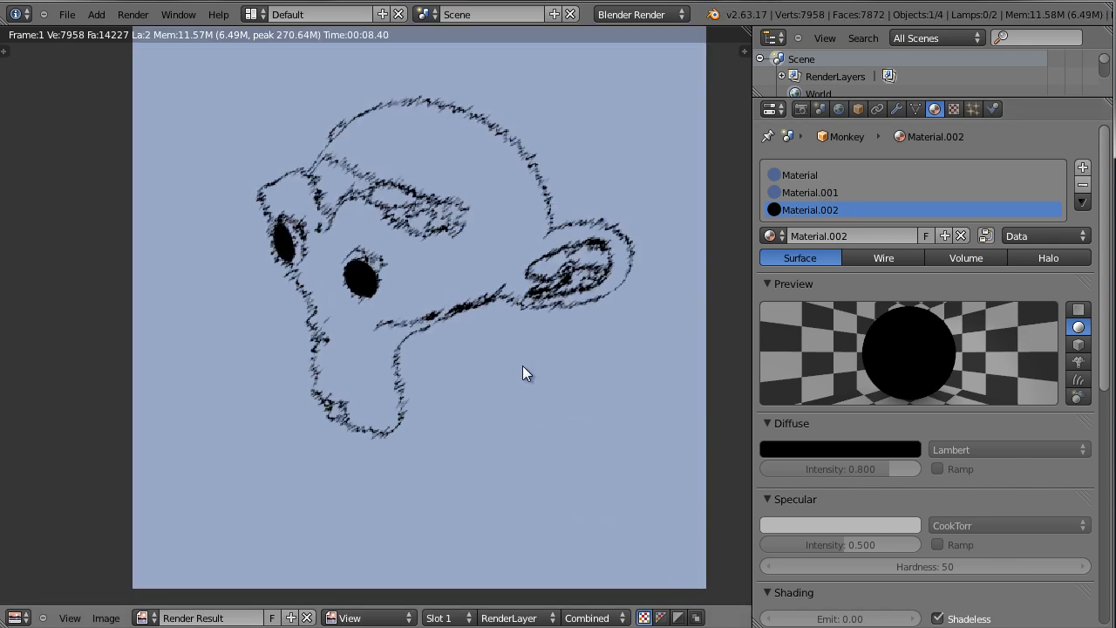
middle_click_drag(534, 348, 557, 407)
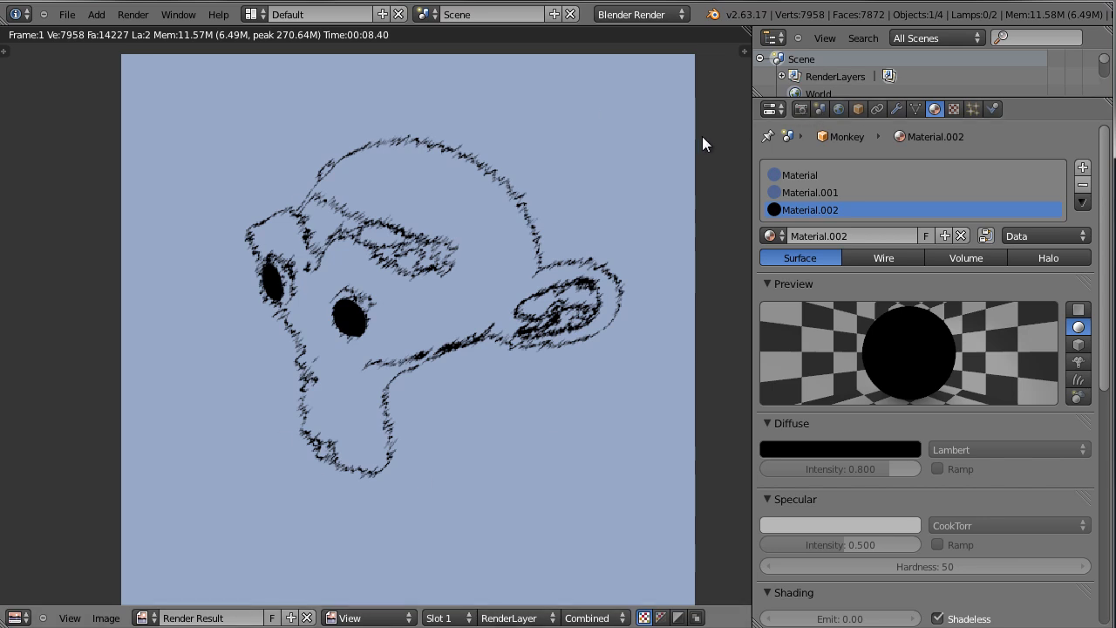
Review the render settings from Dimensions and Anti-Aliasing through the Freestyle line thickness options to Output.
left_click(895, 109)
left_click(802, 108)
scroll(970, 528, "down", 8)
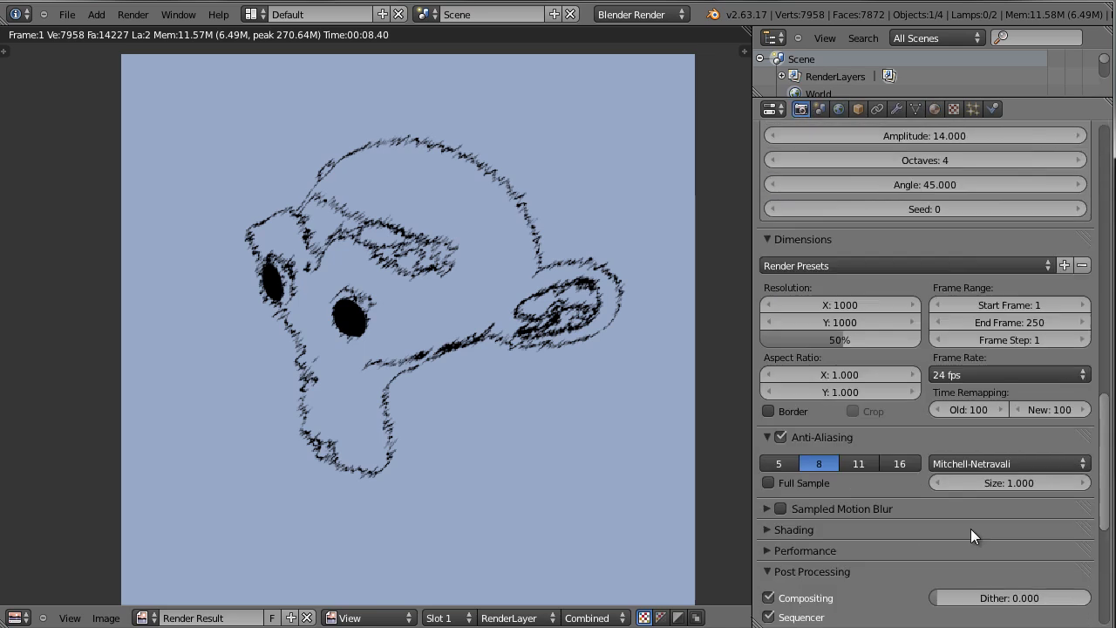
scroll(959, 392, "up", 4)
scroll(962, 374, "down", 9)
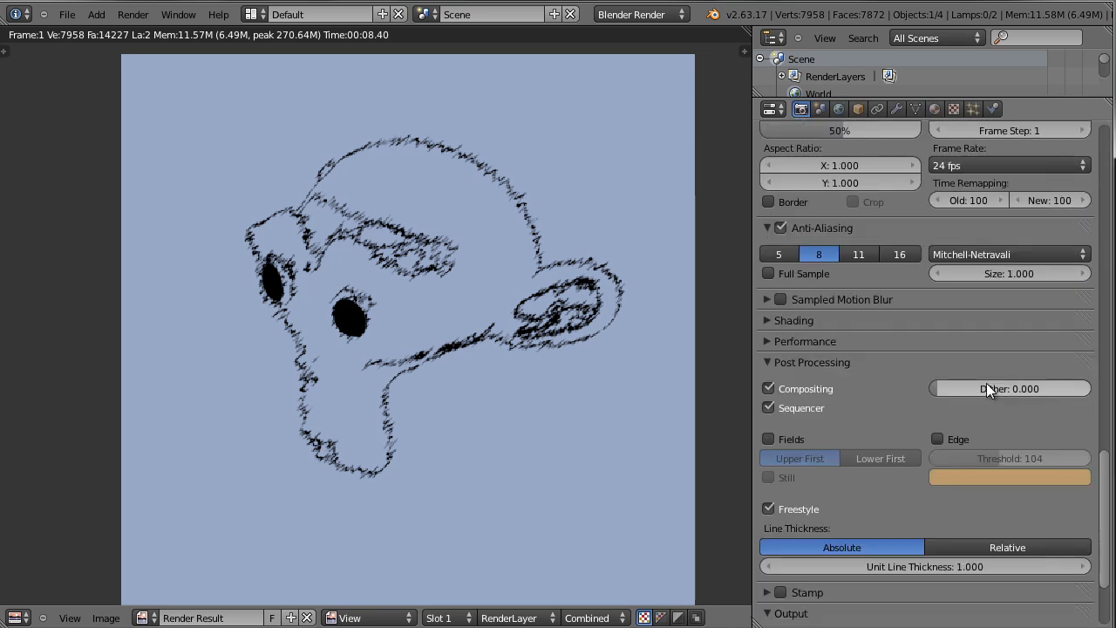
scroll(987, 379, "up", 5)
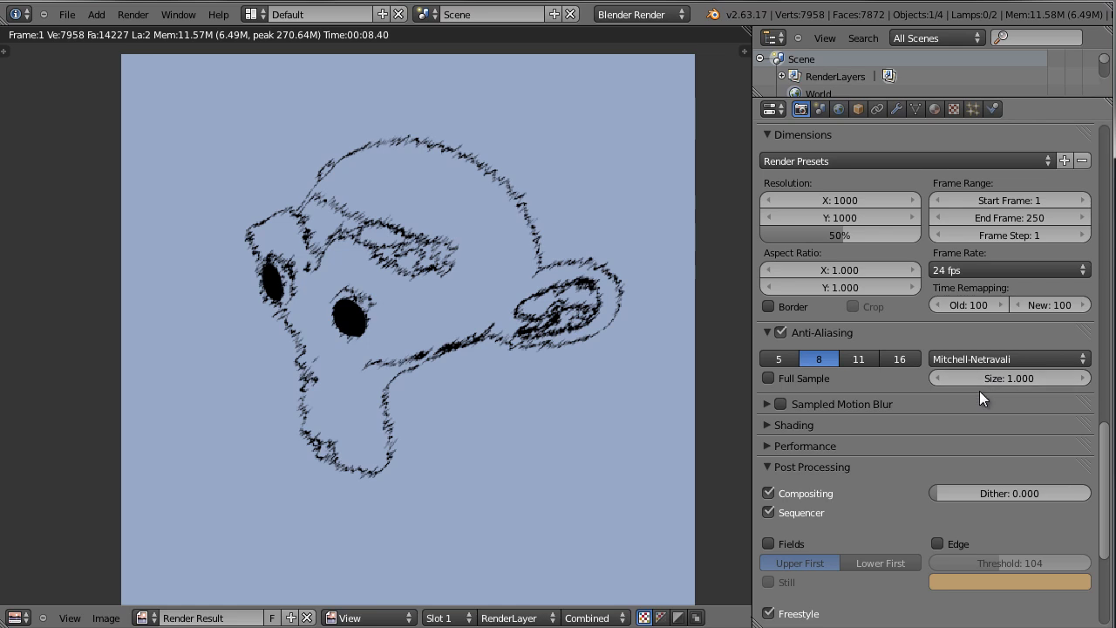
scroll(979, 390, "down", 7)
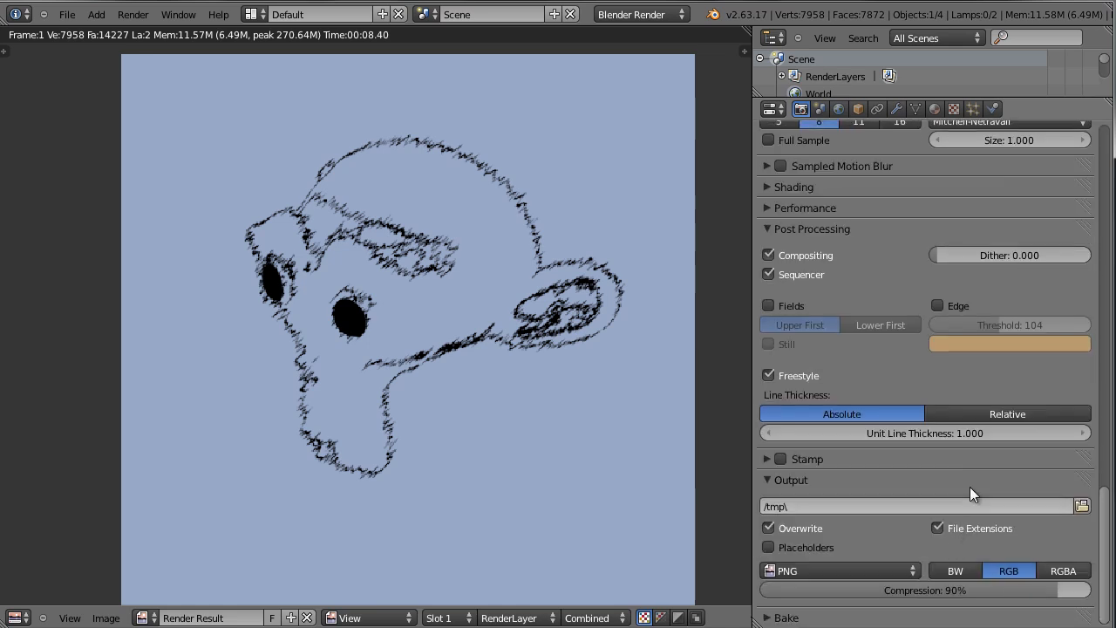
Remove the Perlin Noise 2D modifier from the LineStyle's geometry, keeping only Sampling, and render the monkey again.
scroll(955, 296, "up", 10)
scroll(935, 218, "up", 6)
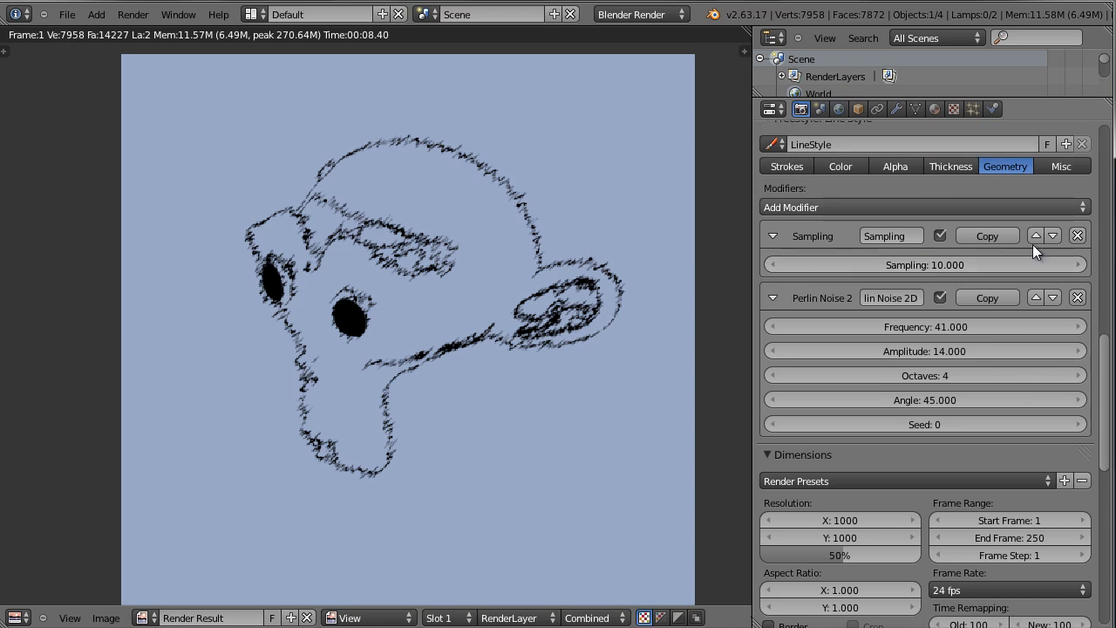
left_click(1082, 301)
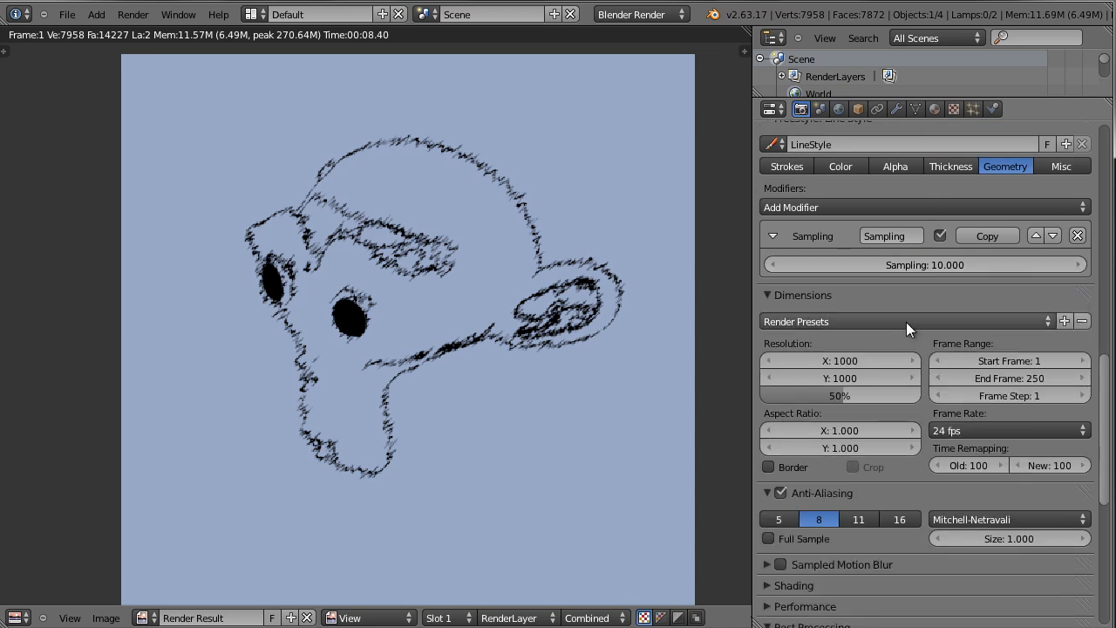
key("F12")
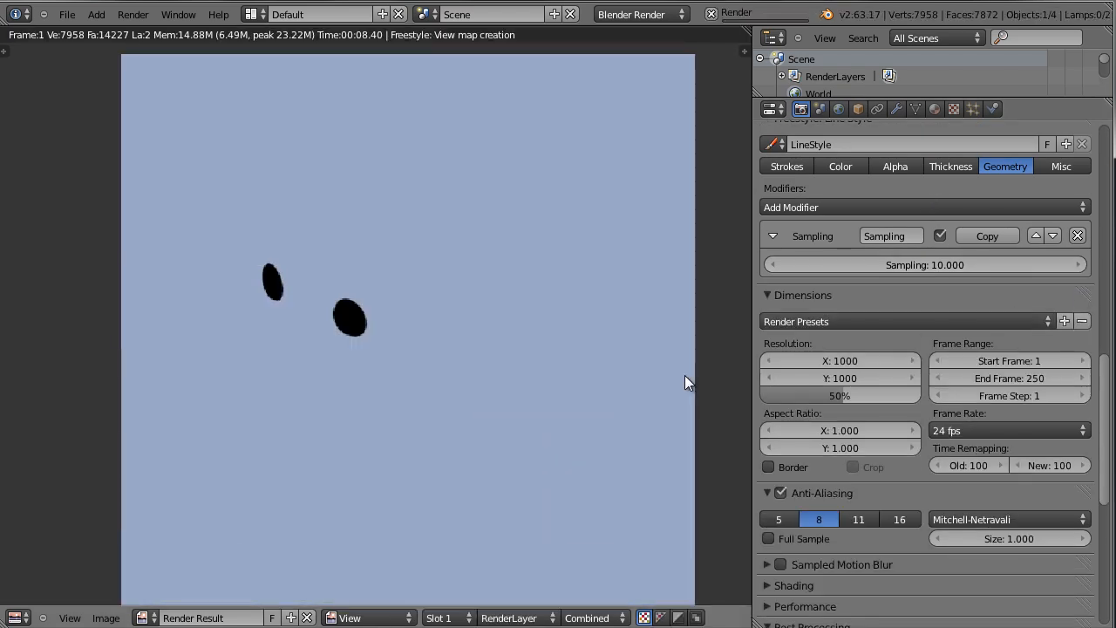